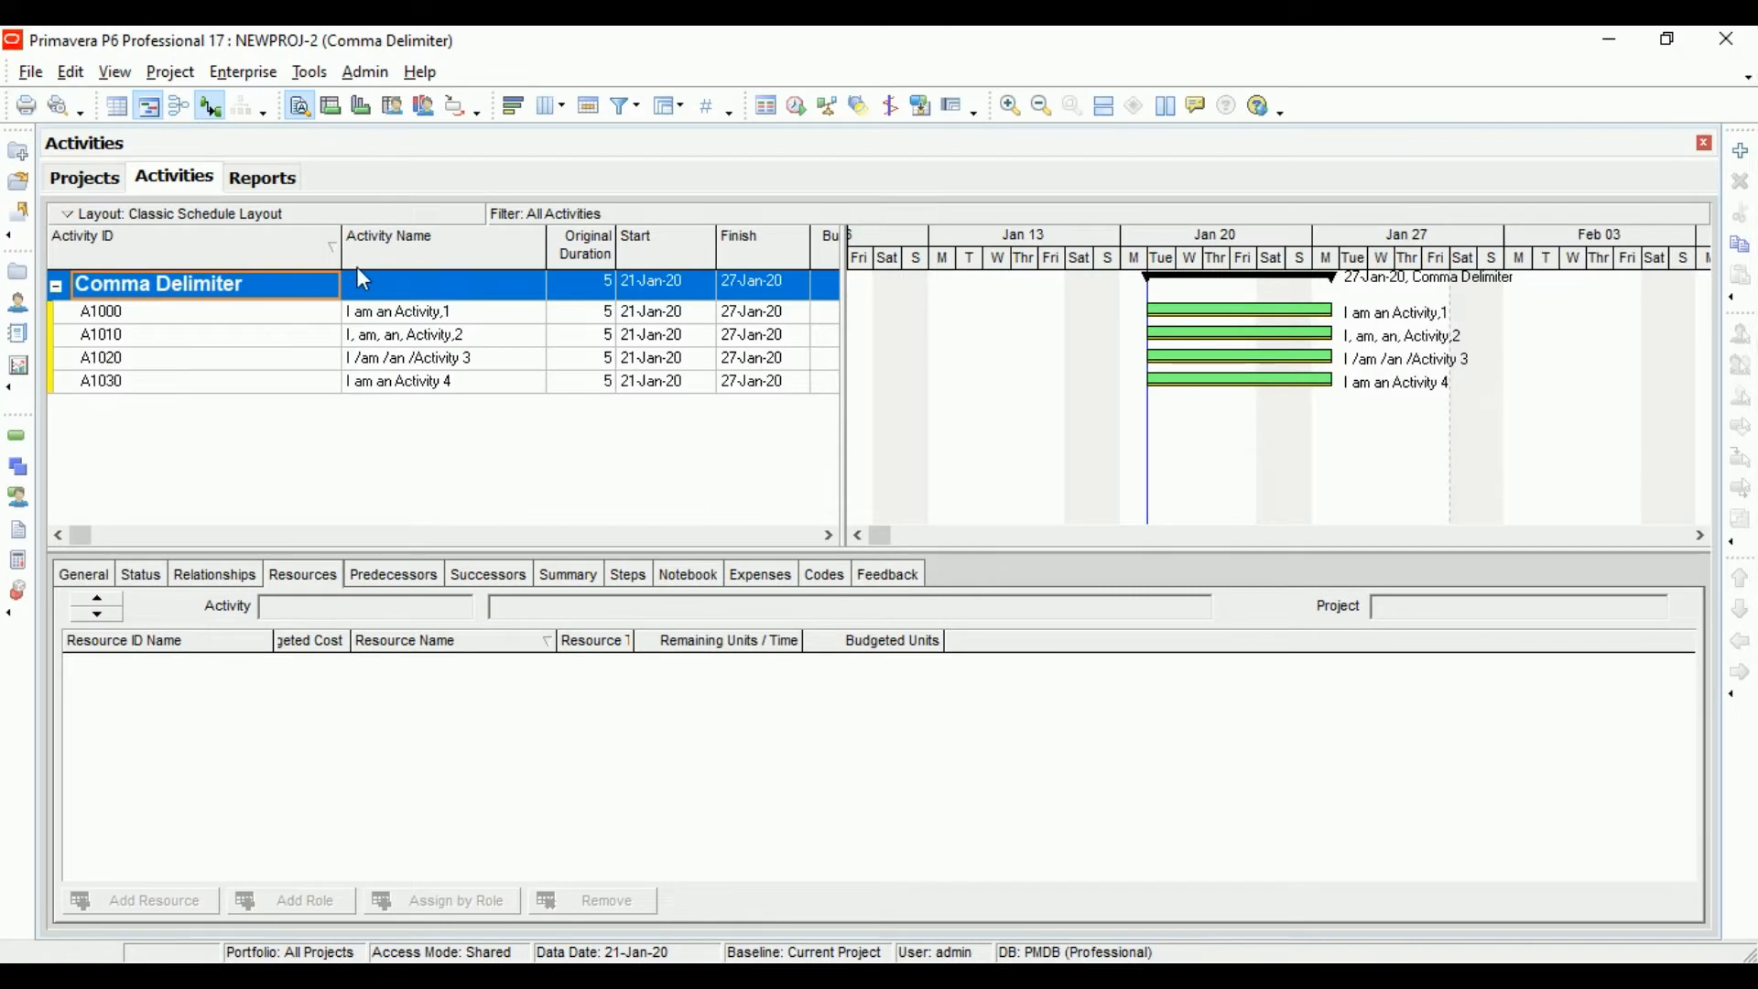
Step: Examine the punctuation used in the names of activities A1000 to A1030 in the Comma Delimiter project
click(383, 282)
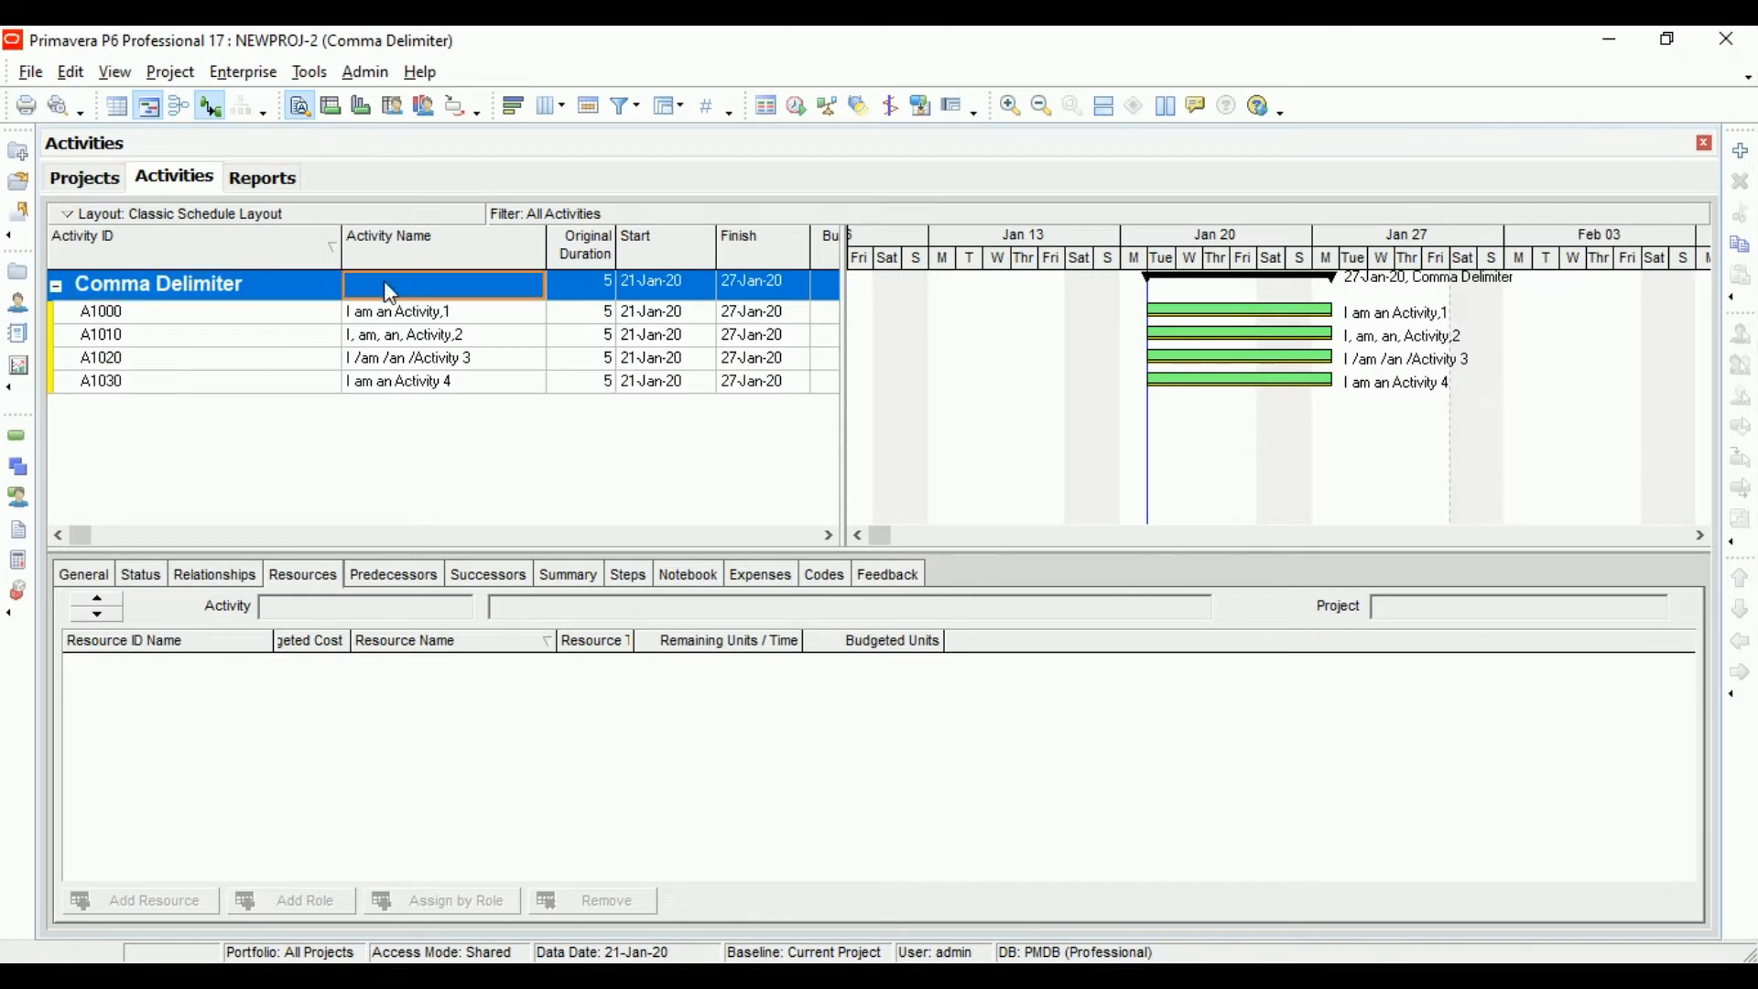
click(507, 316)
key(Down)
key(Down)
key(Down)
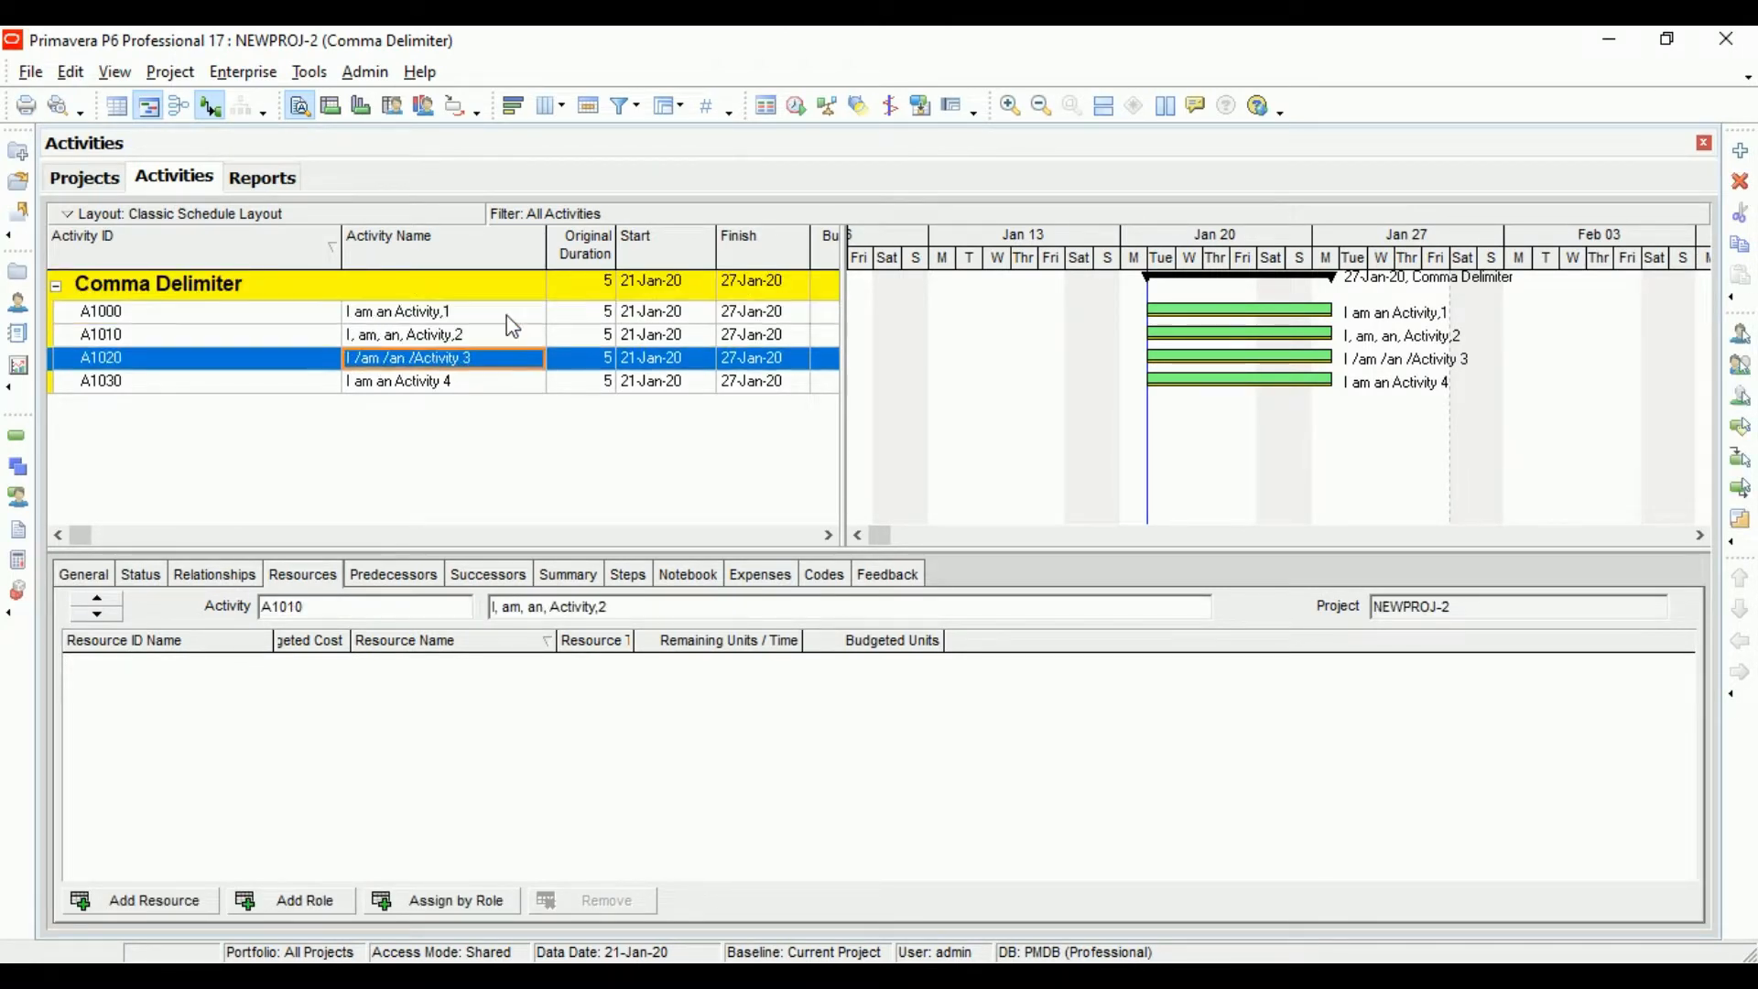
key(Up)
key(Up)
key(Up)
key(Down)
key(Down)
key(Down)
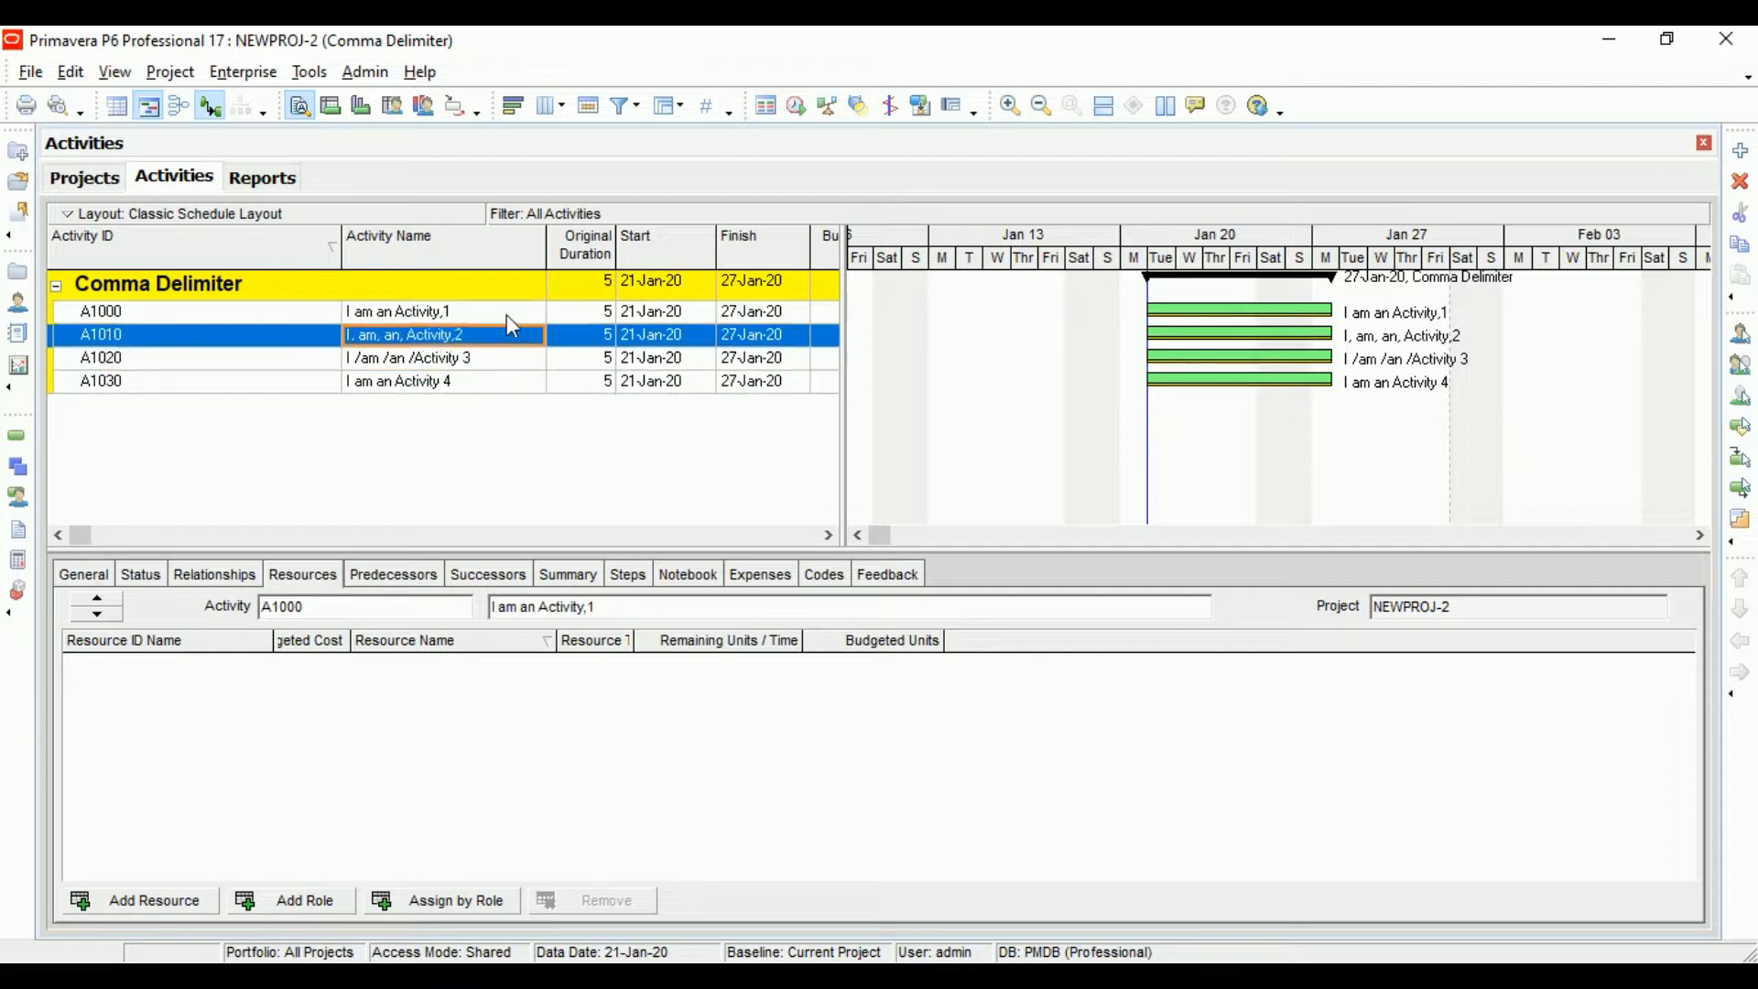
key(Up)
key(Up)
key(Up)
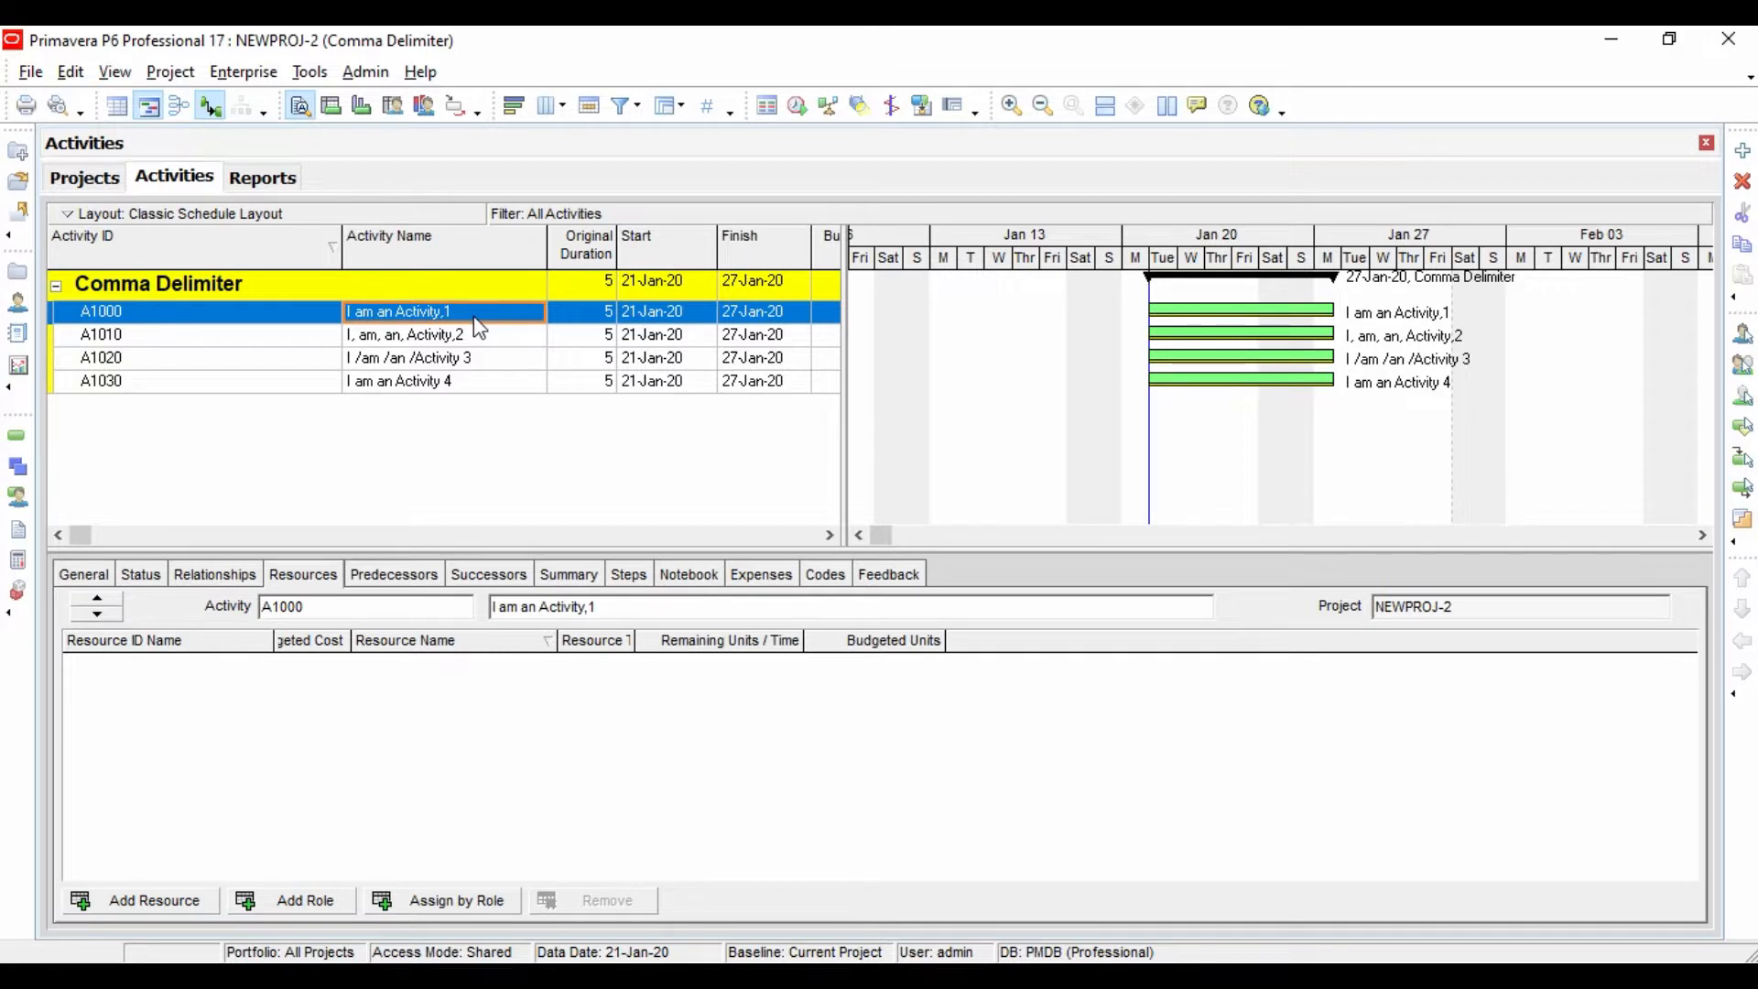
click(349, 337)
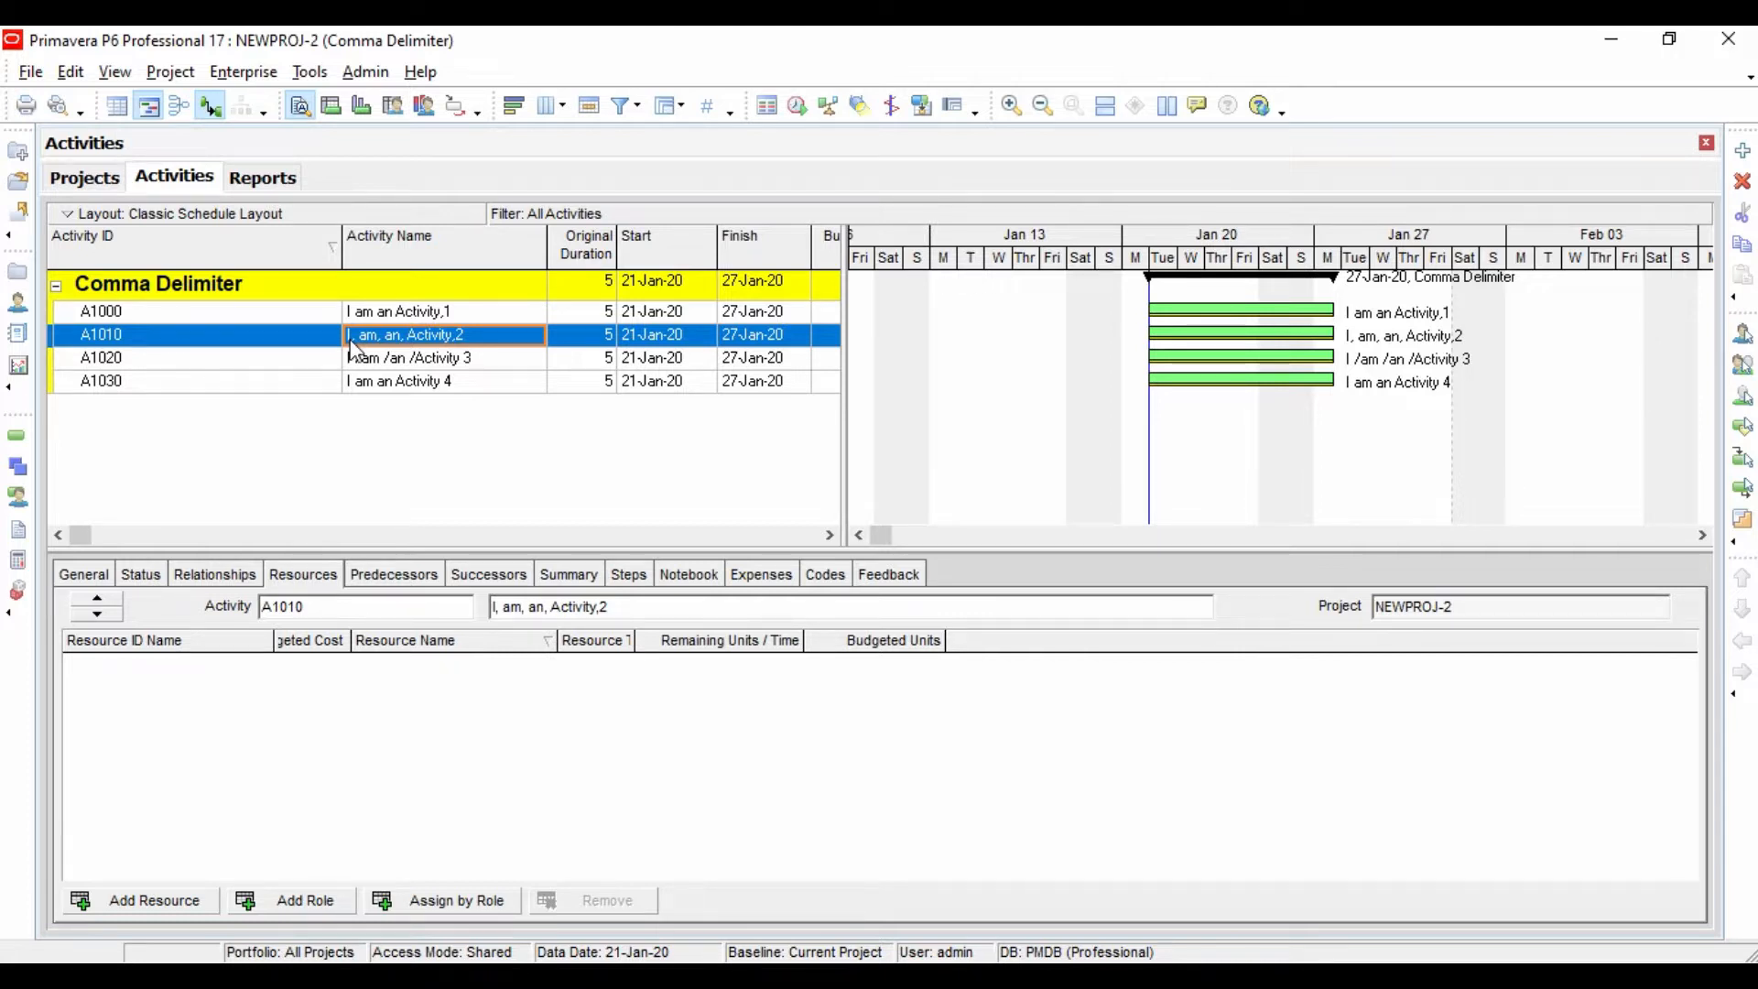
click(457, 363)
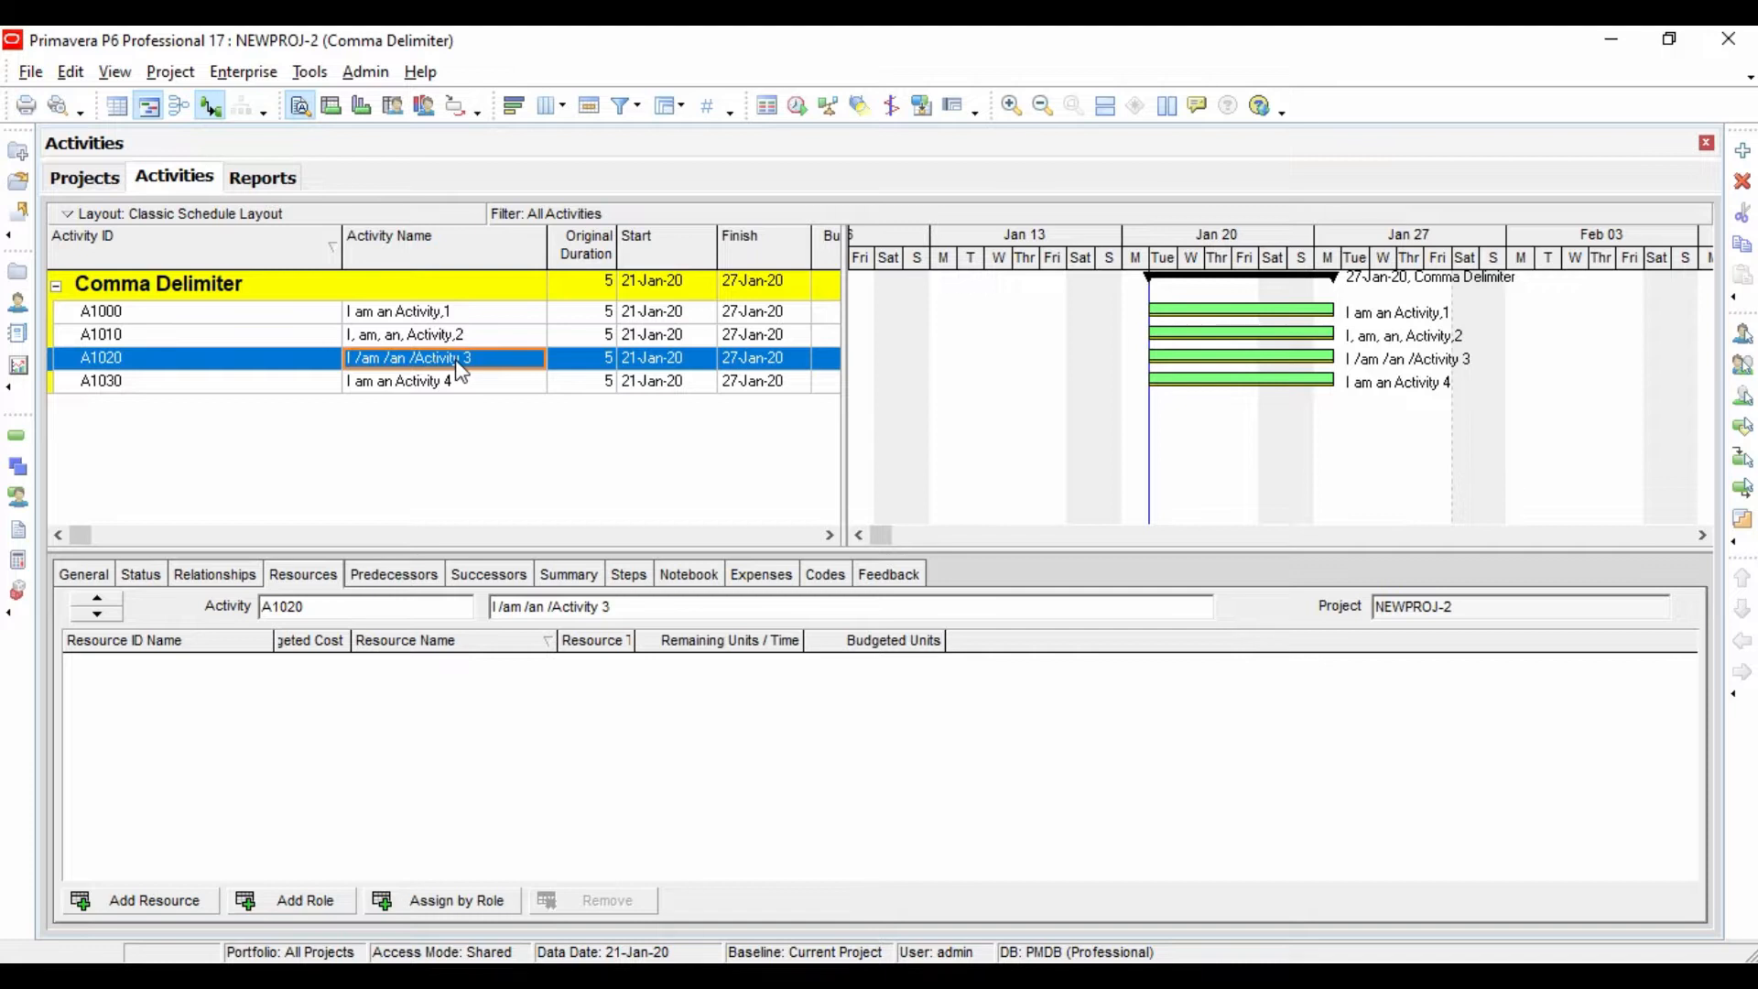
key(Down)
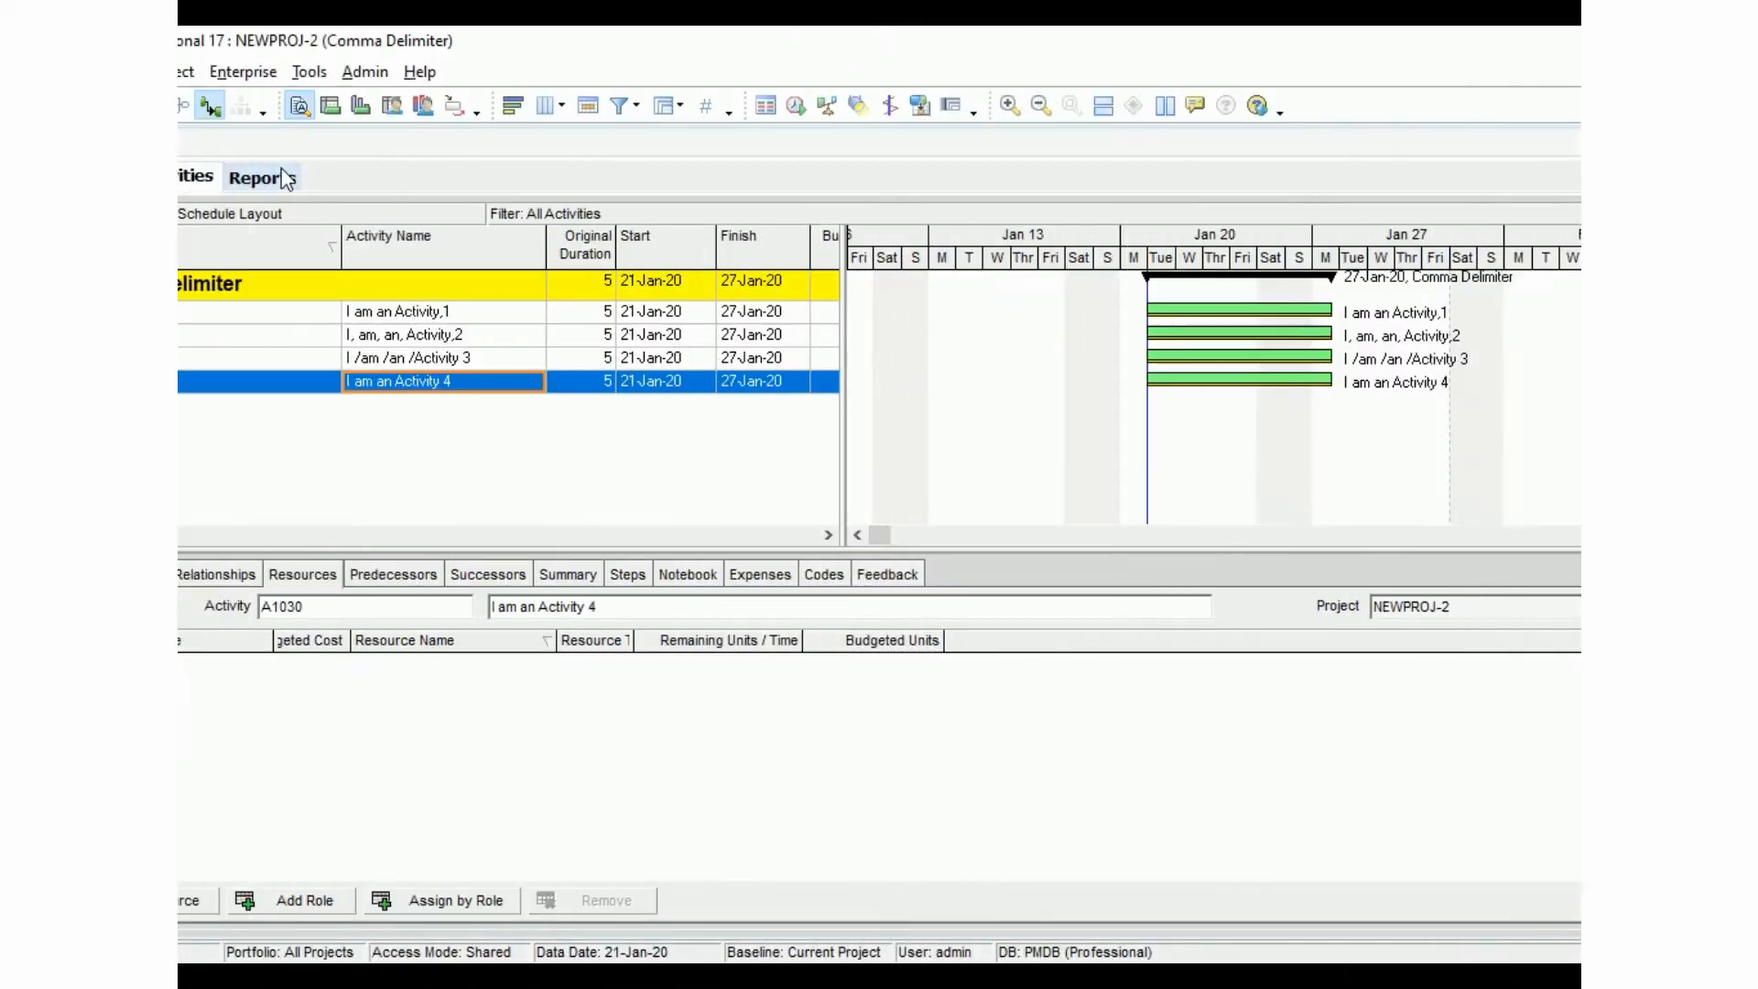
Step: Start a new report in the Open Projects report group with Activities as its only subject area
click(287, 180)
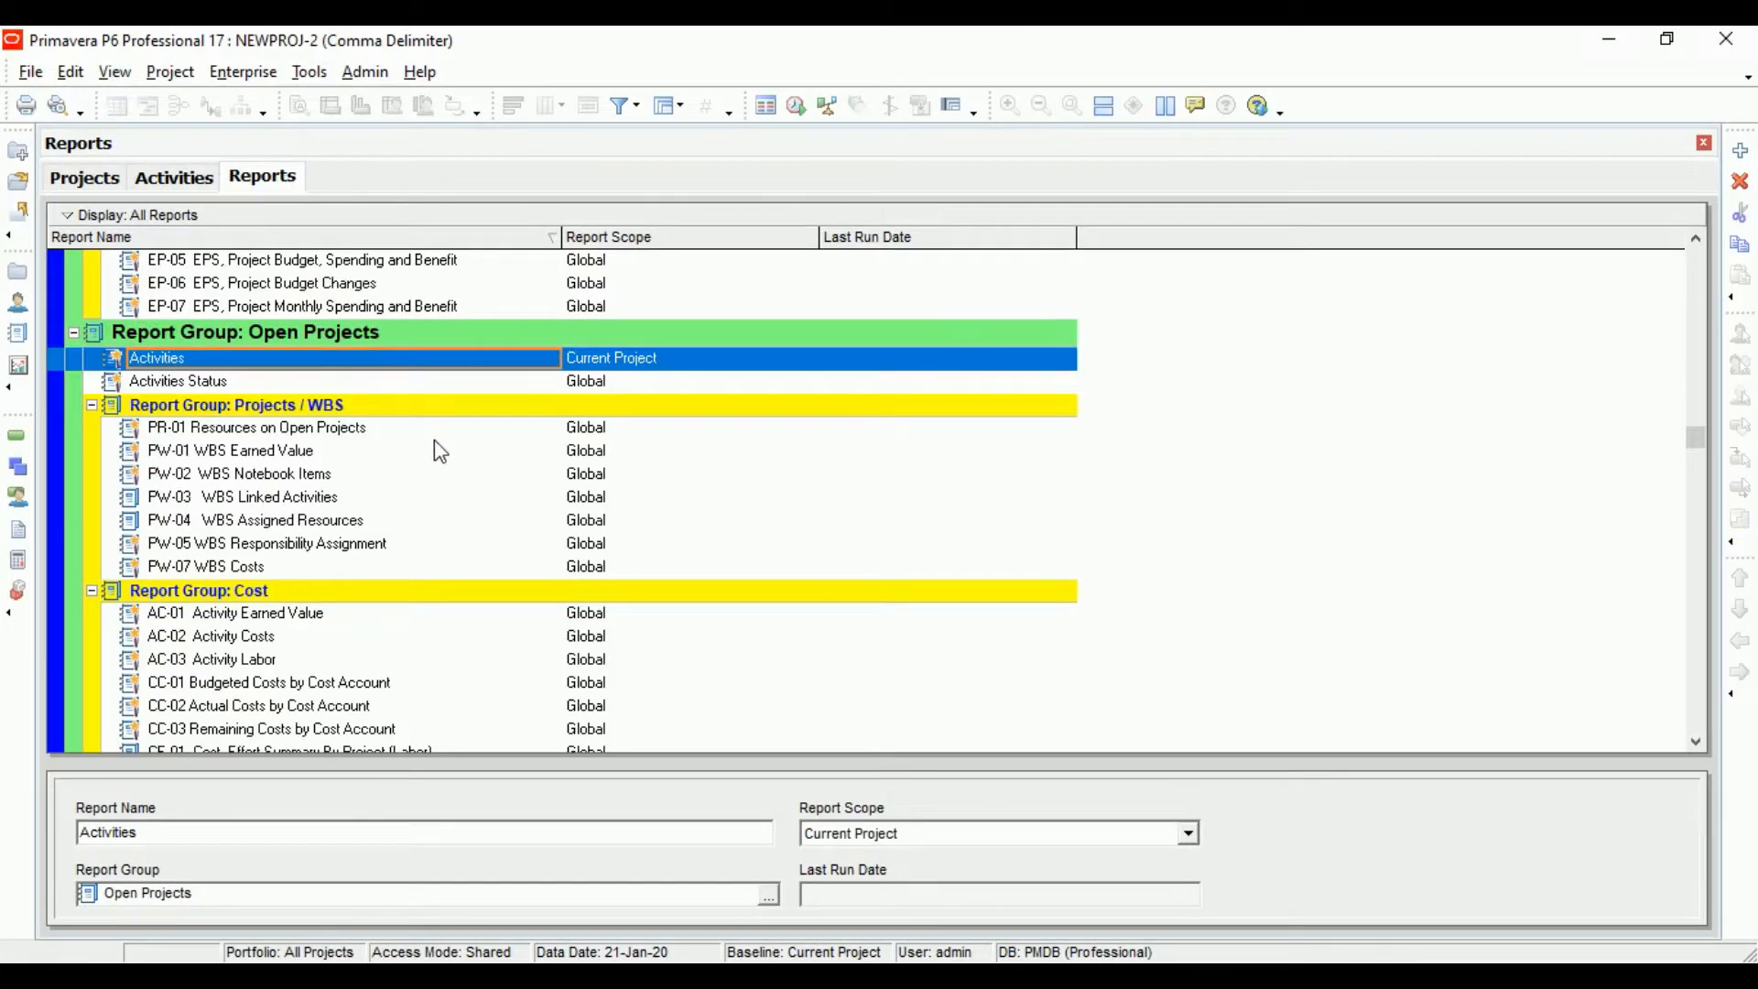
right_click(163, 354)
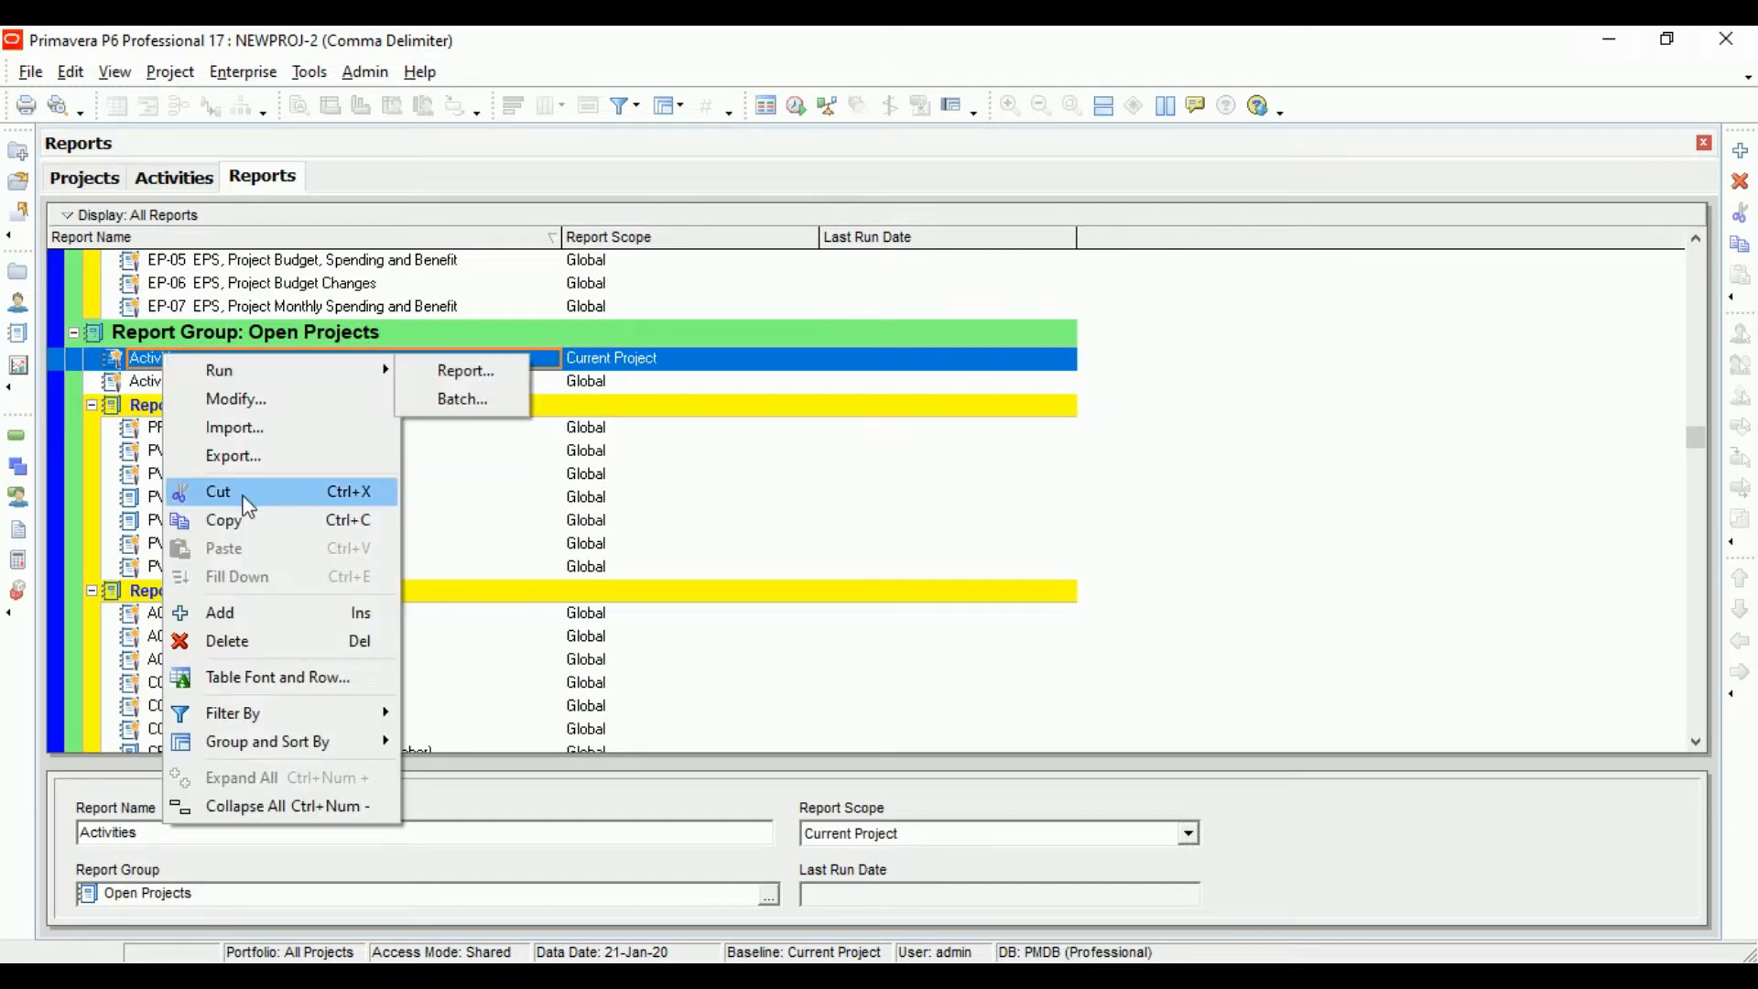
click(260, 613)
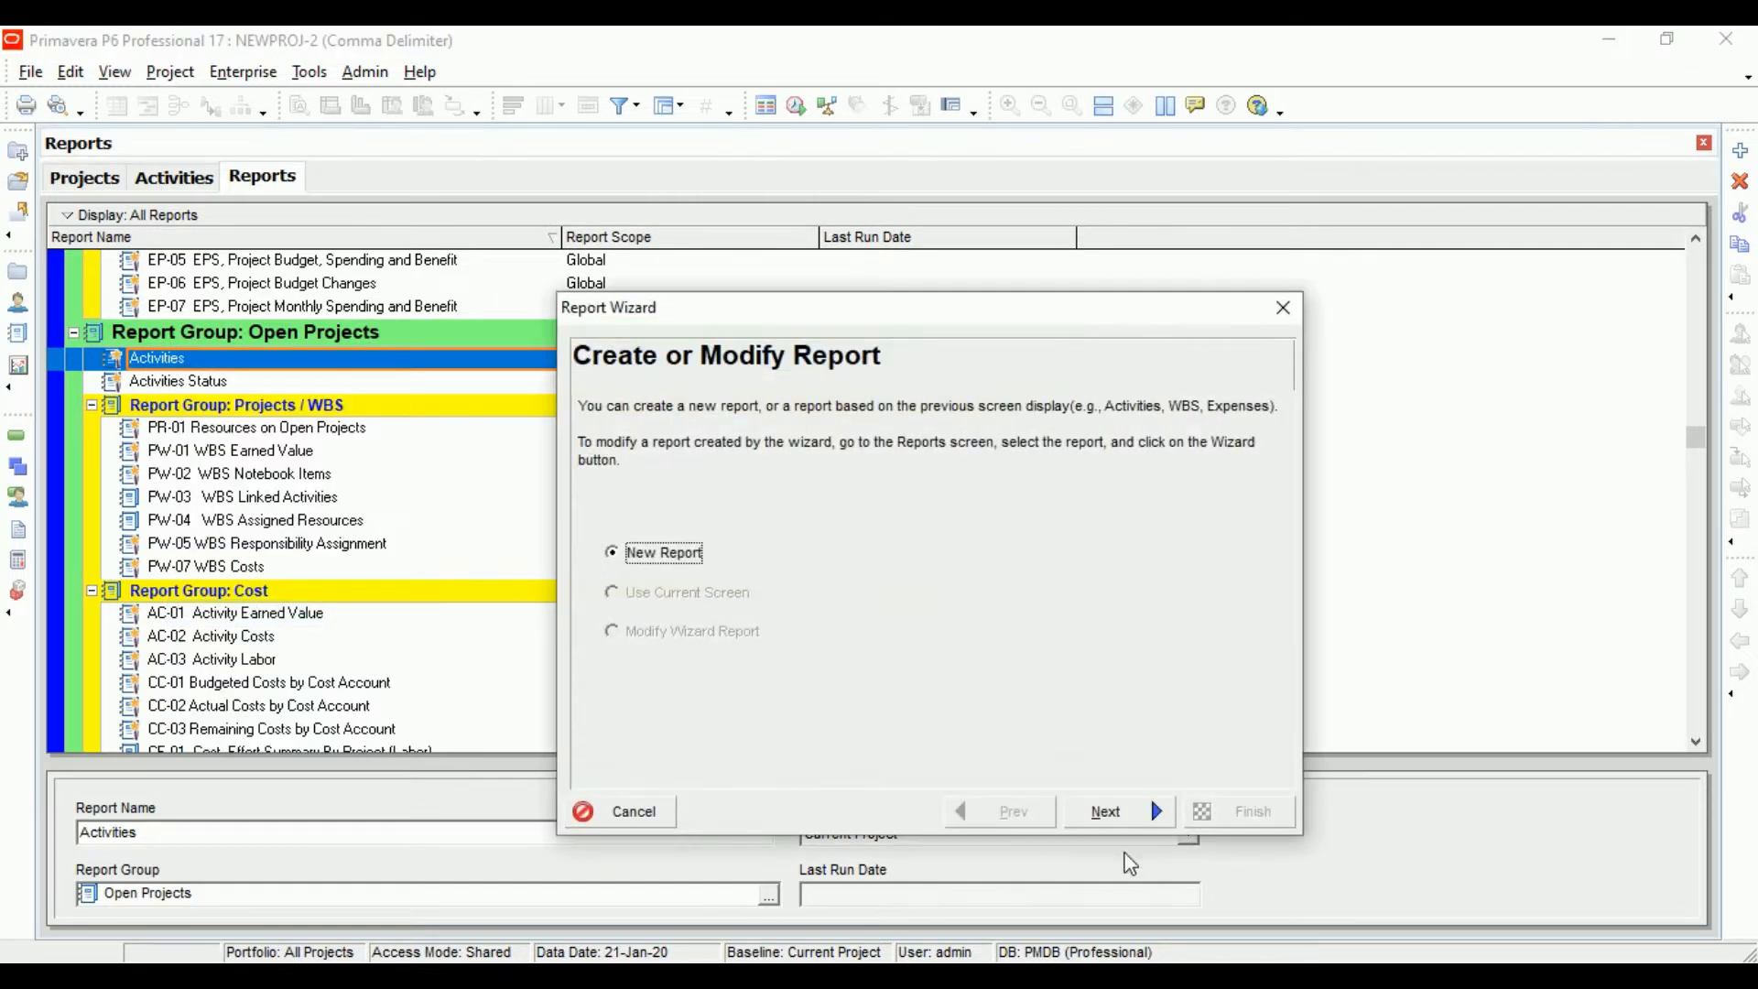
click(1142, 819)
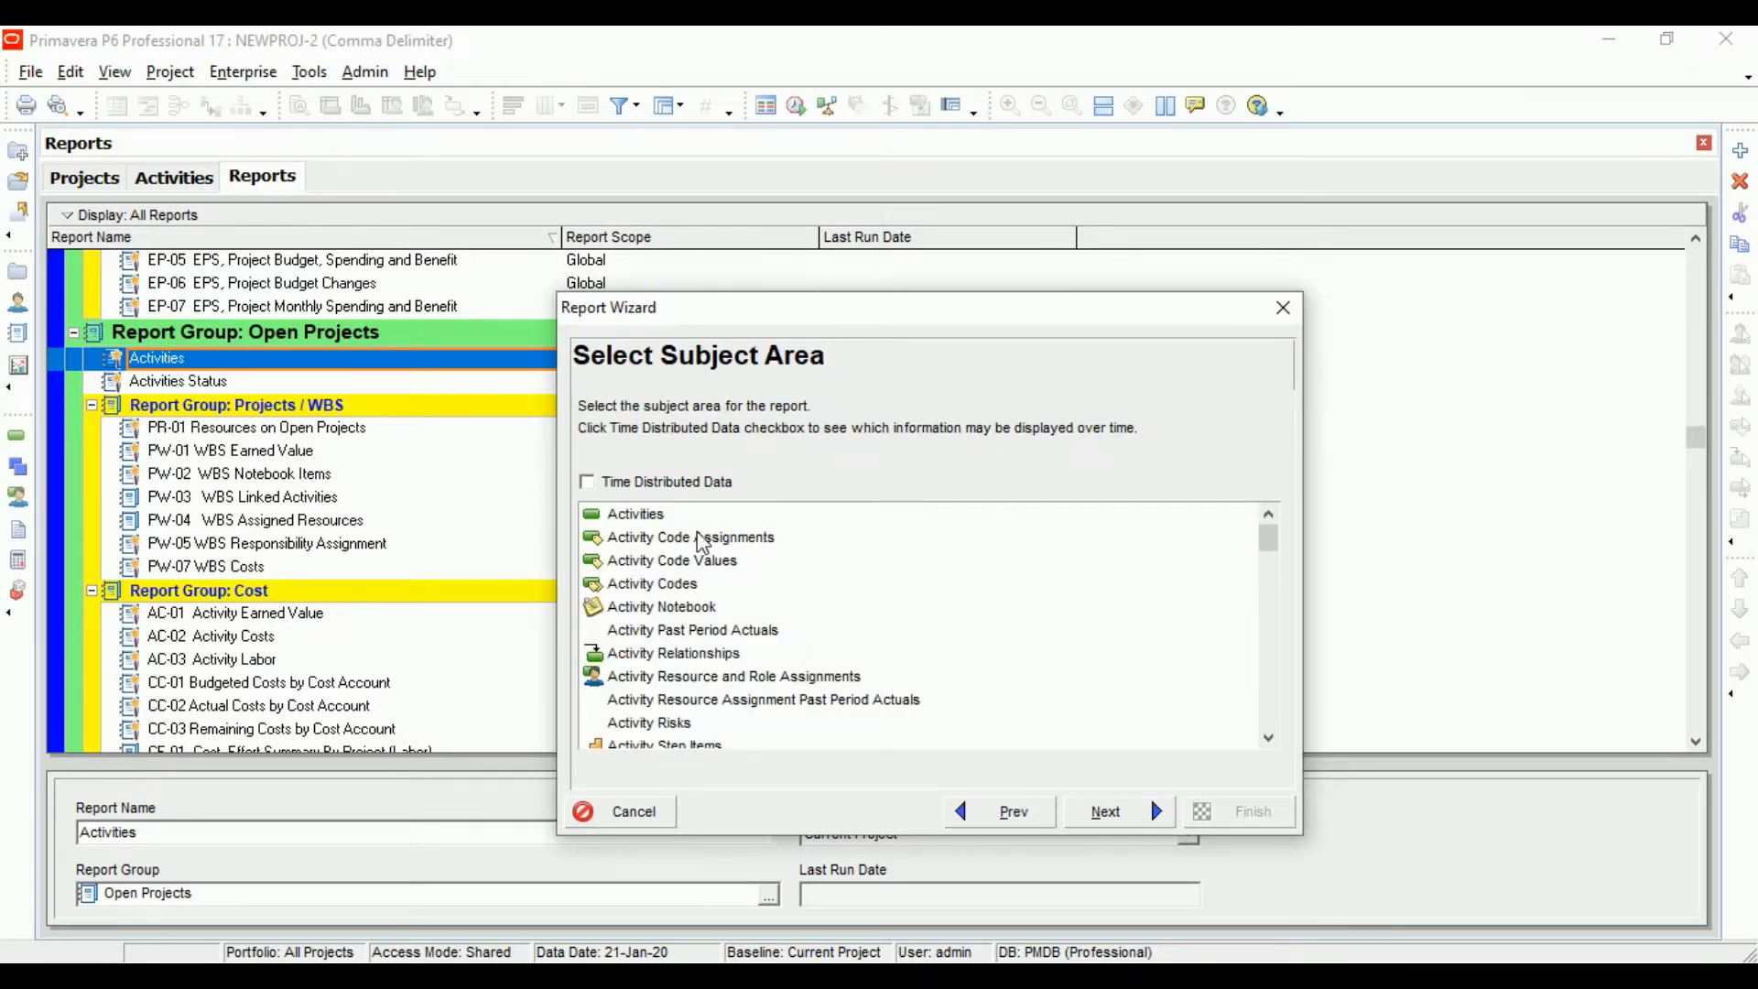
click(671, 521)
click(1105, 811)
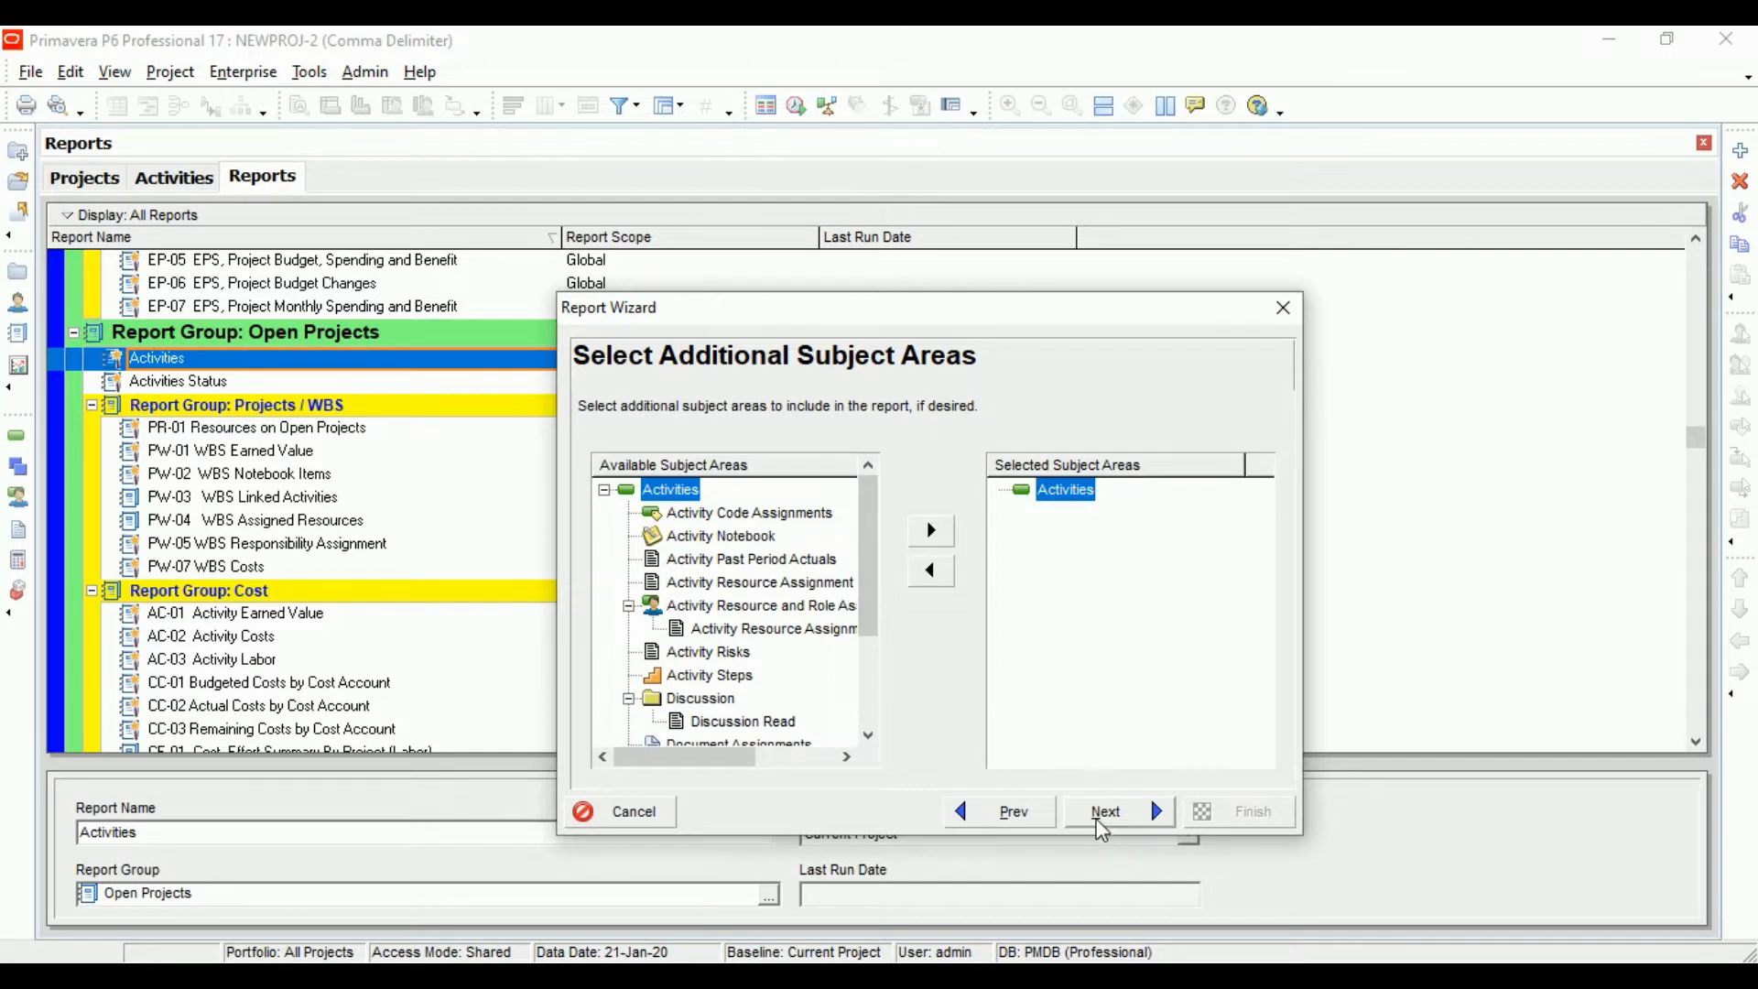
click(1106, 811)
Step: Find the Activity Name field for the report's columns, add it after Activity Status, and apply the selection
click(1030, 526)
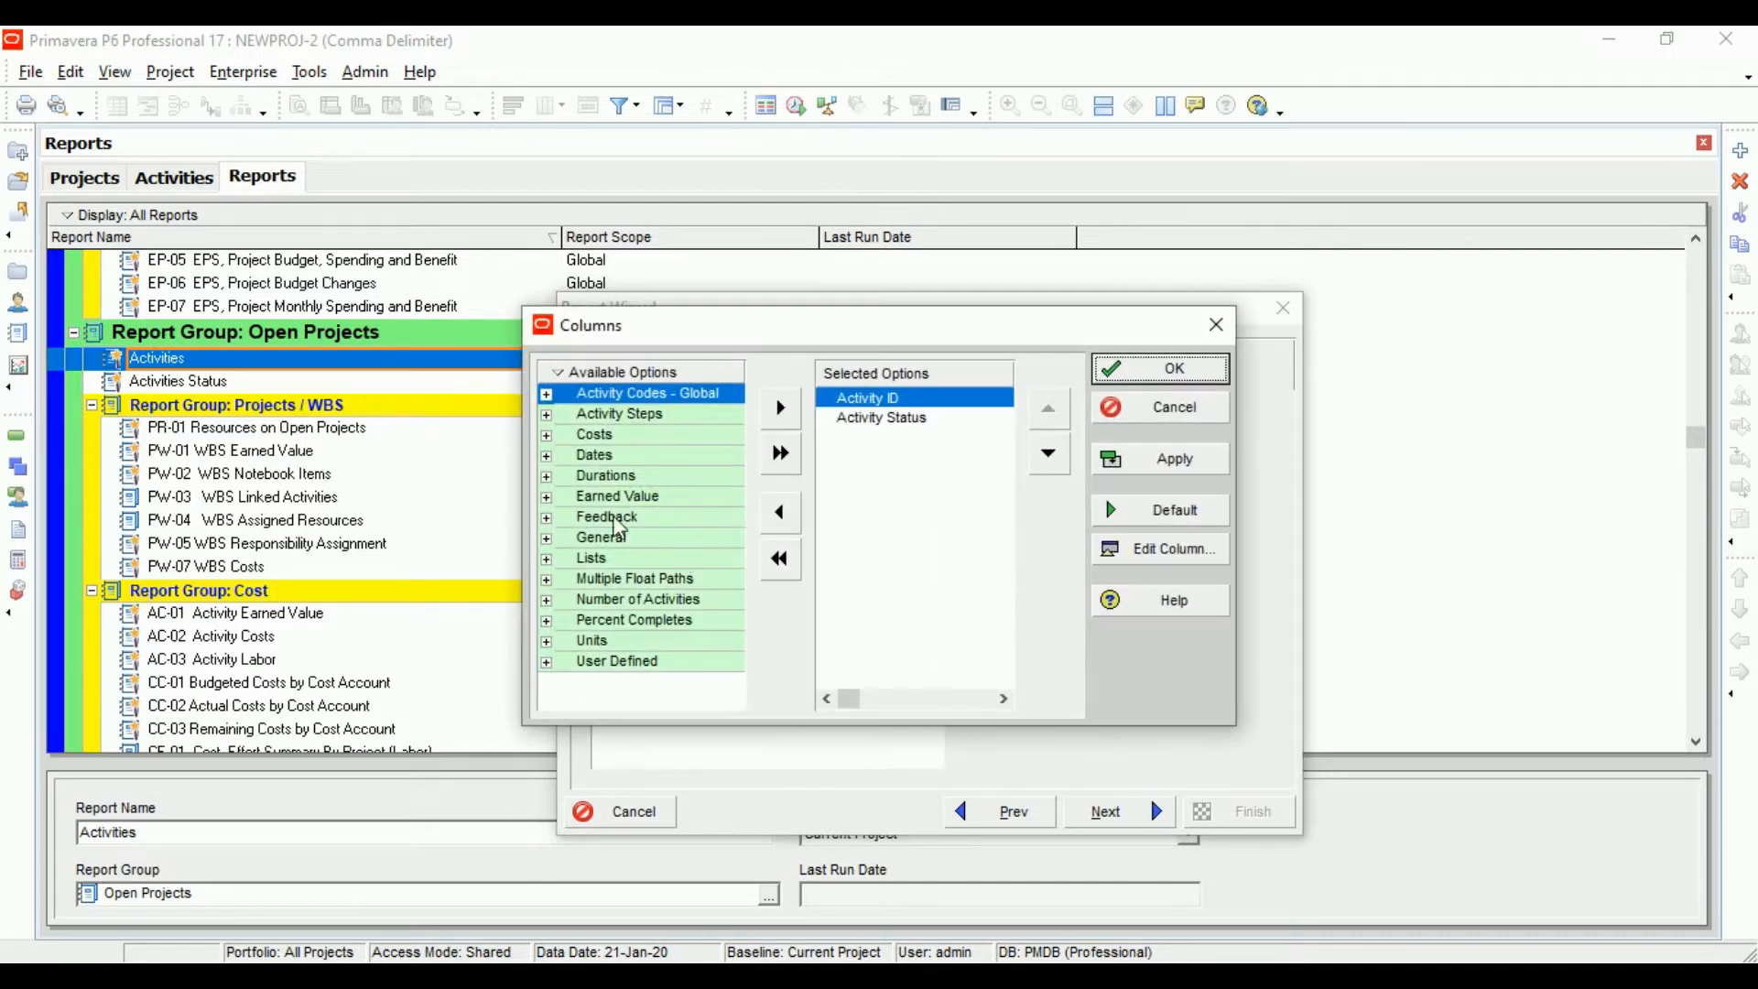
click(618, 516)
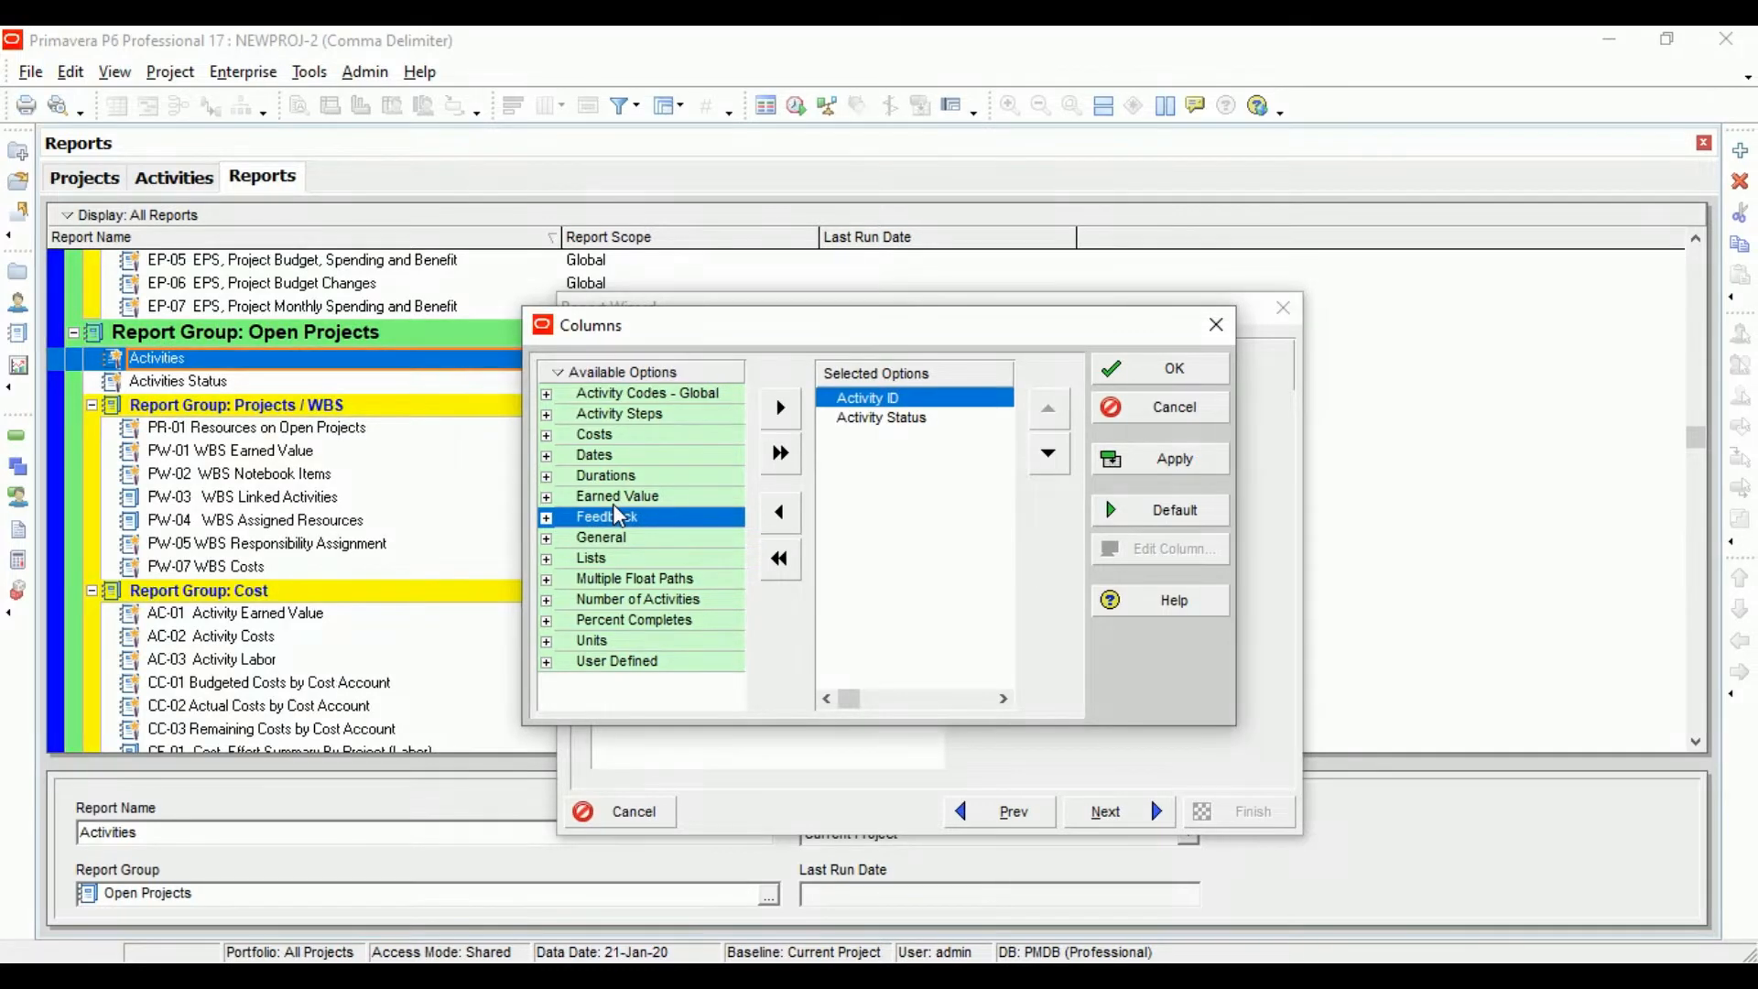
key(ctrl+f)
text(activity name)
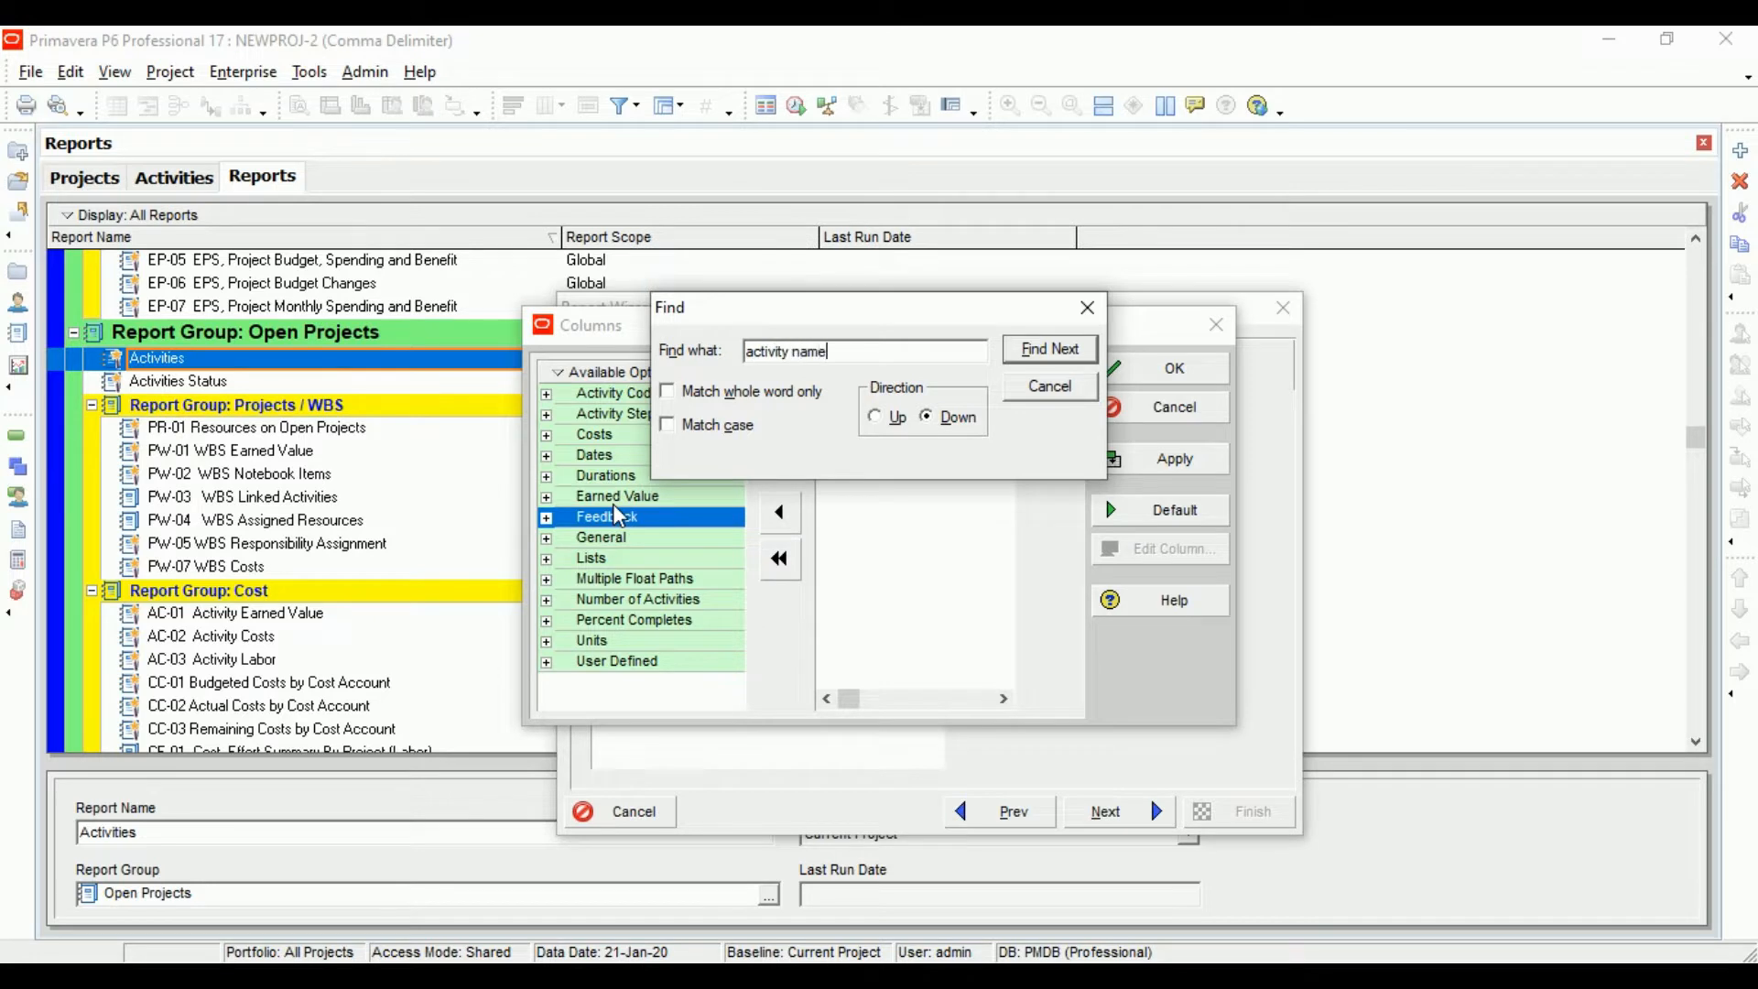
key(Return)
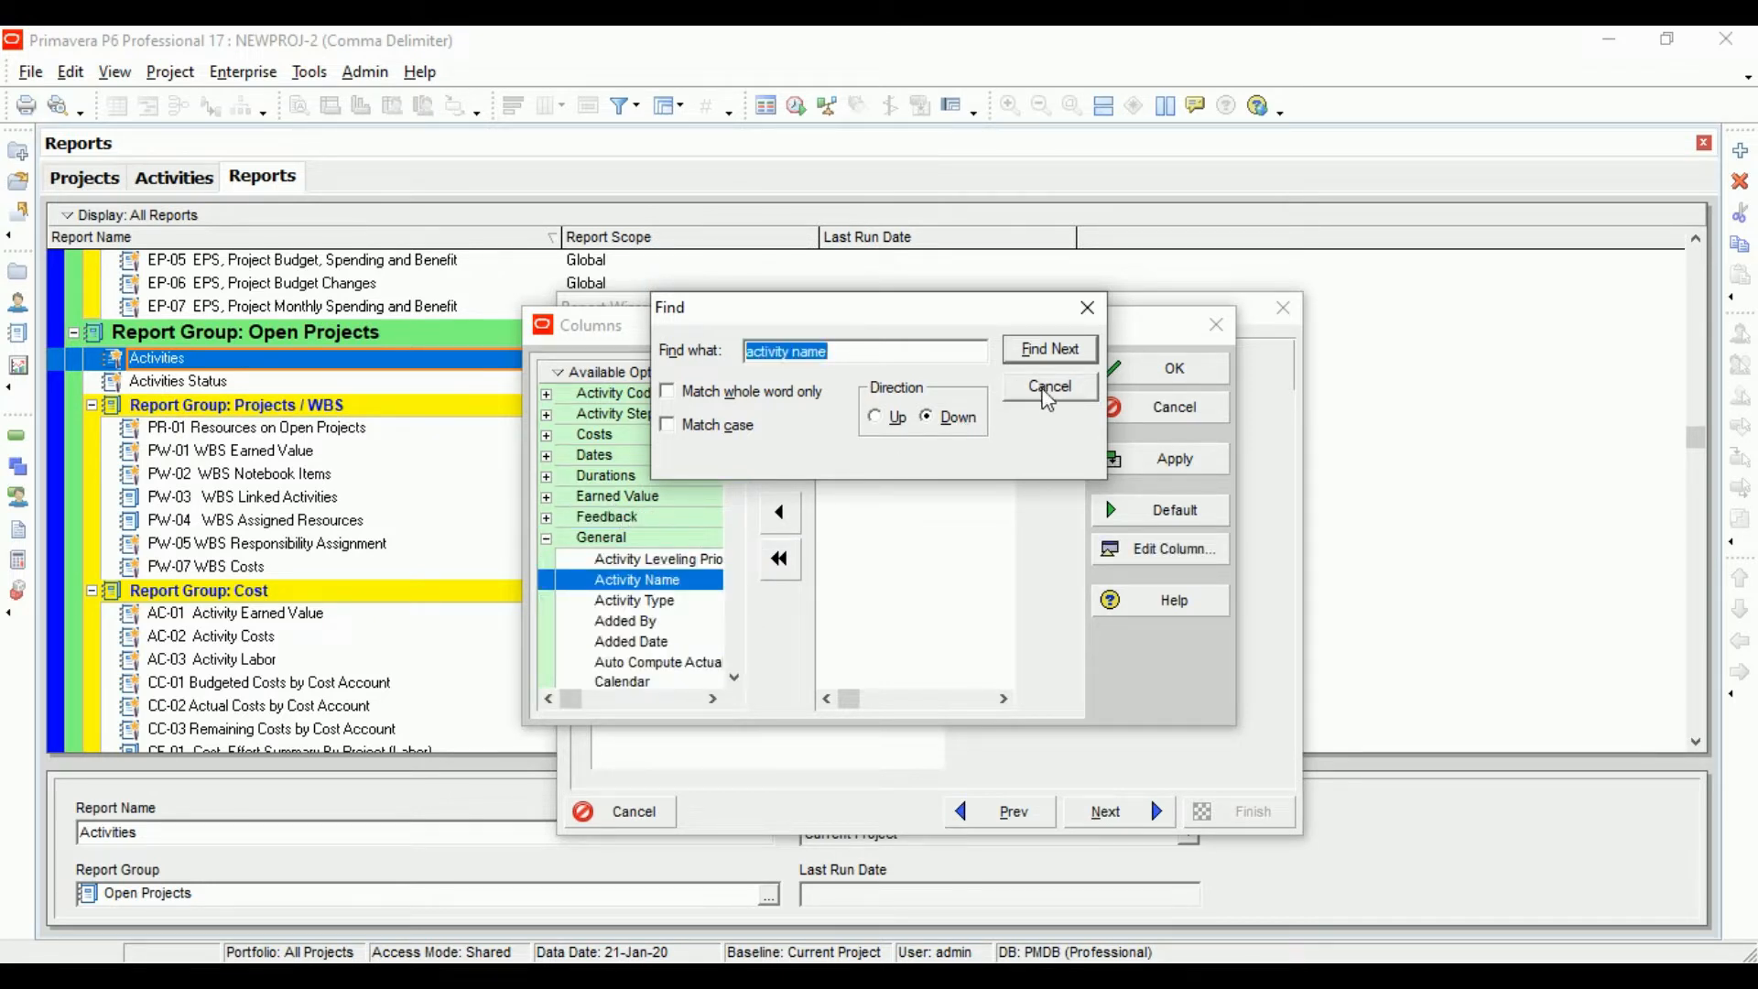
click(1049, 385)
click(839, 418)
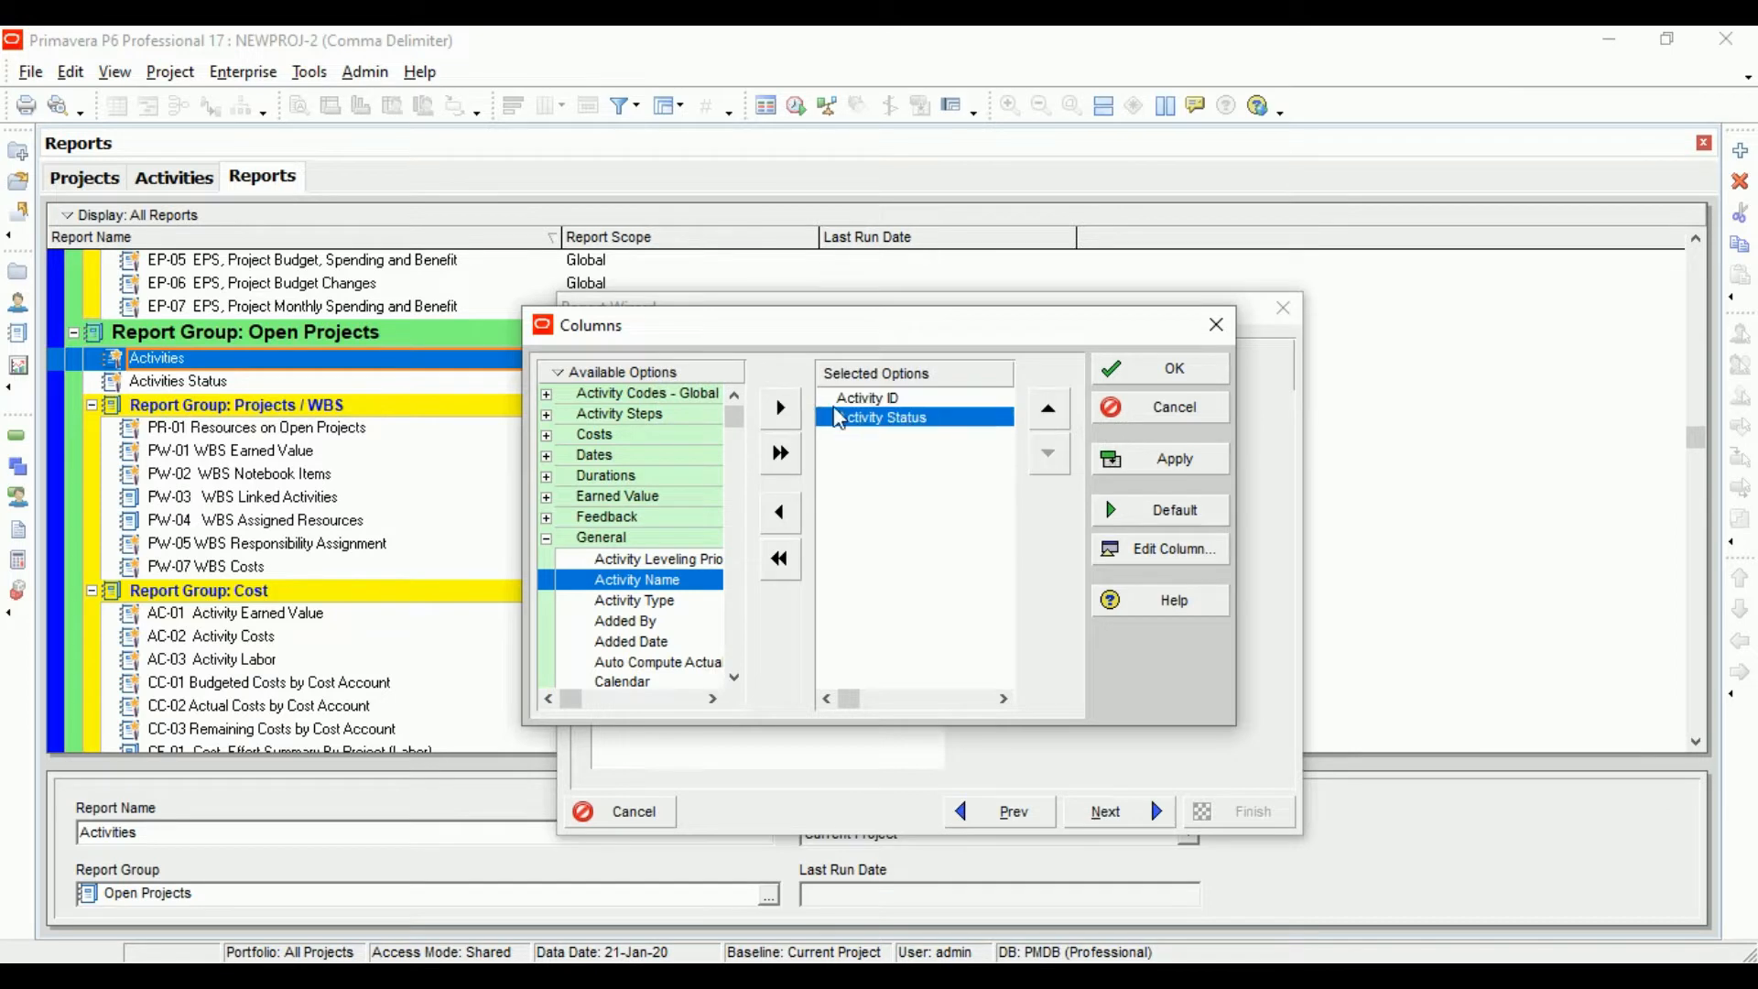
click(780, 408)
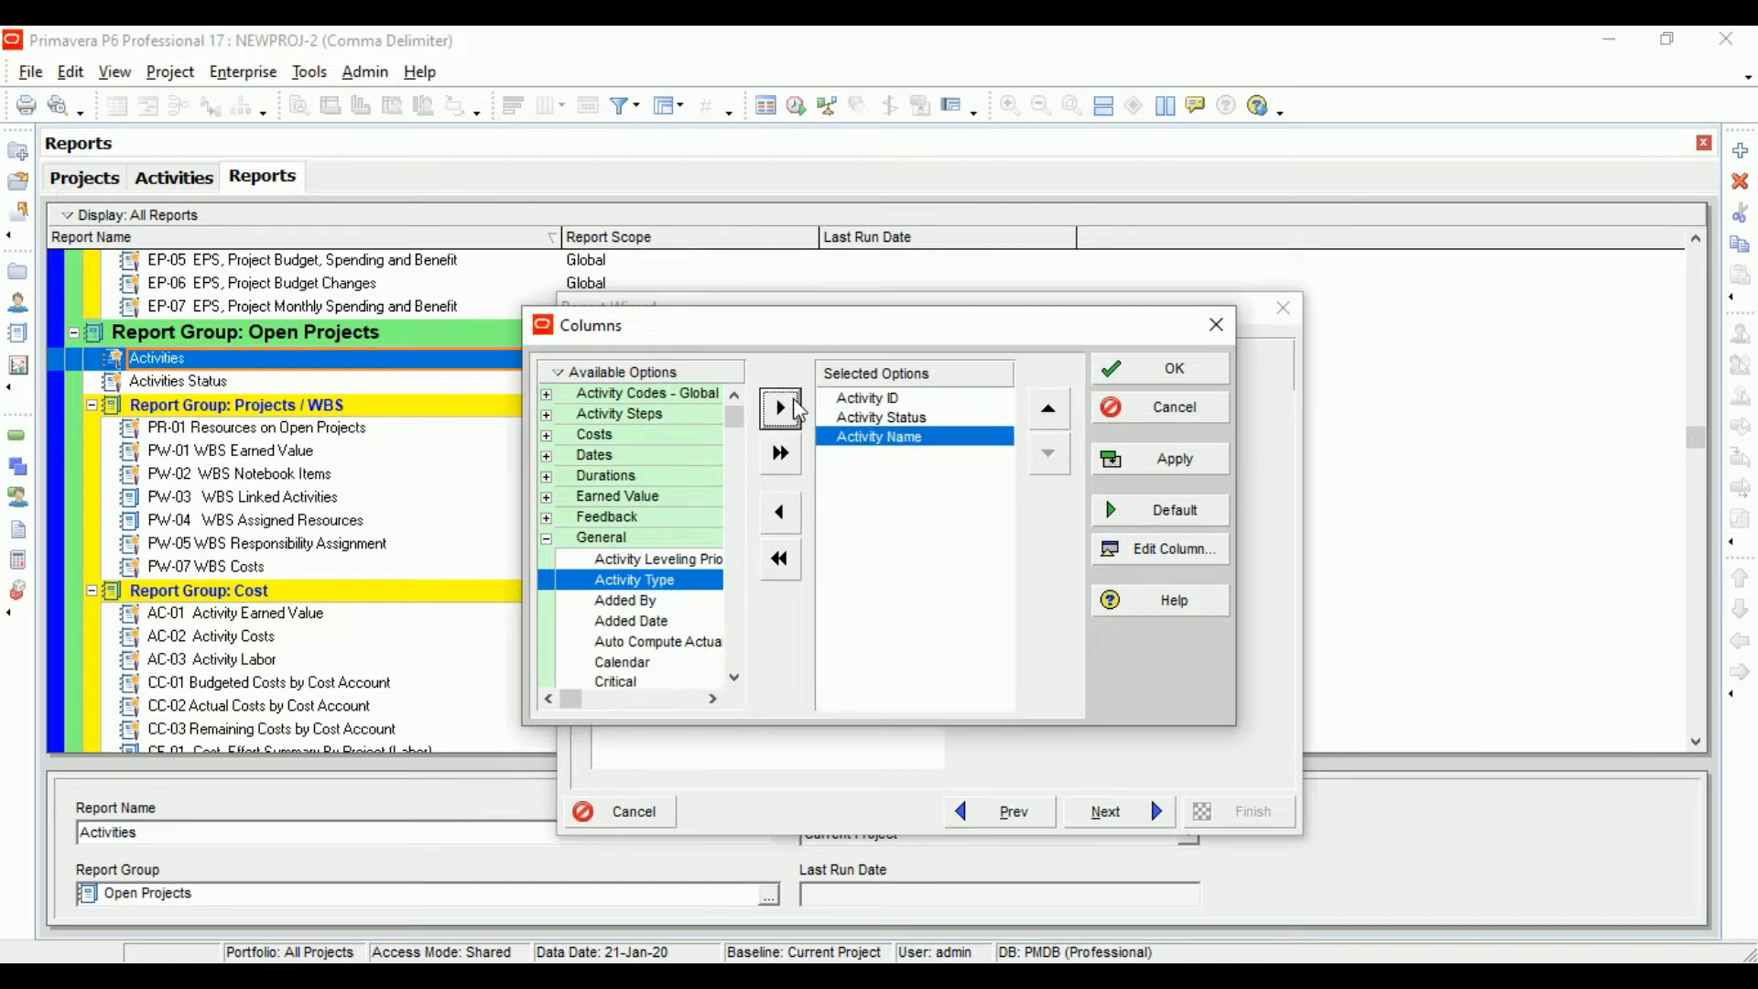
click(1156, 472)
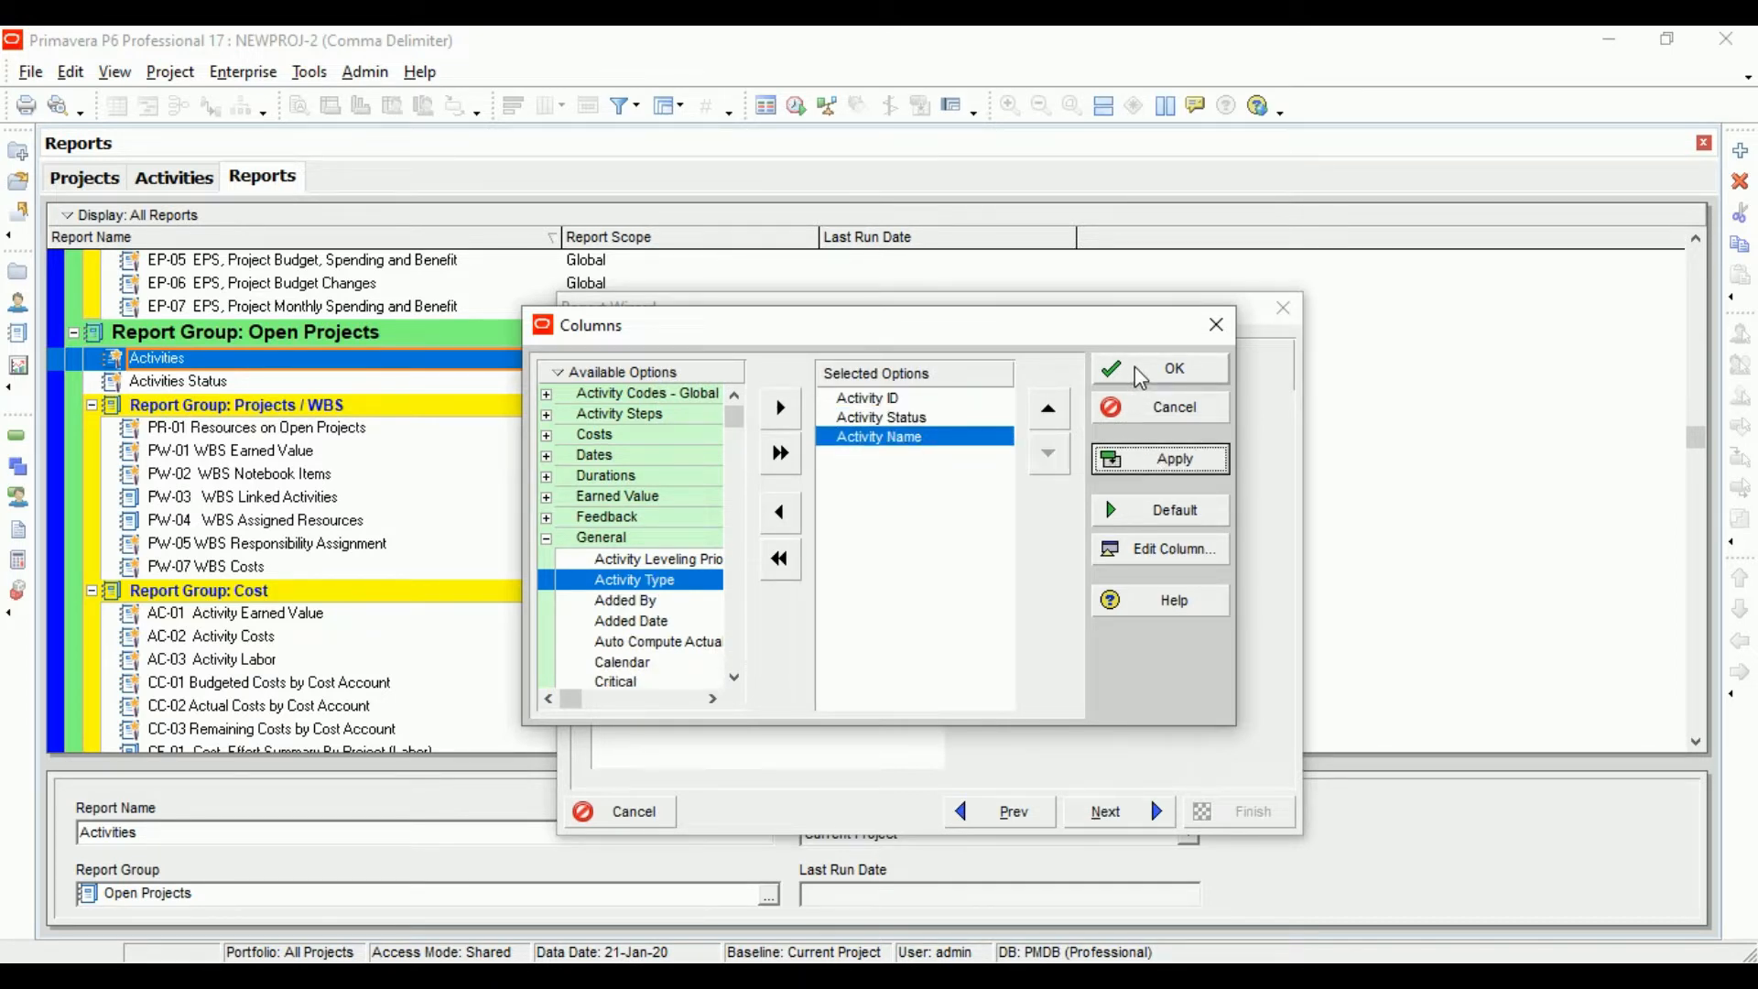
Step: Search the available date fields for "start" and add the Start field to the report's columns
click(622, 516)
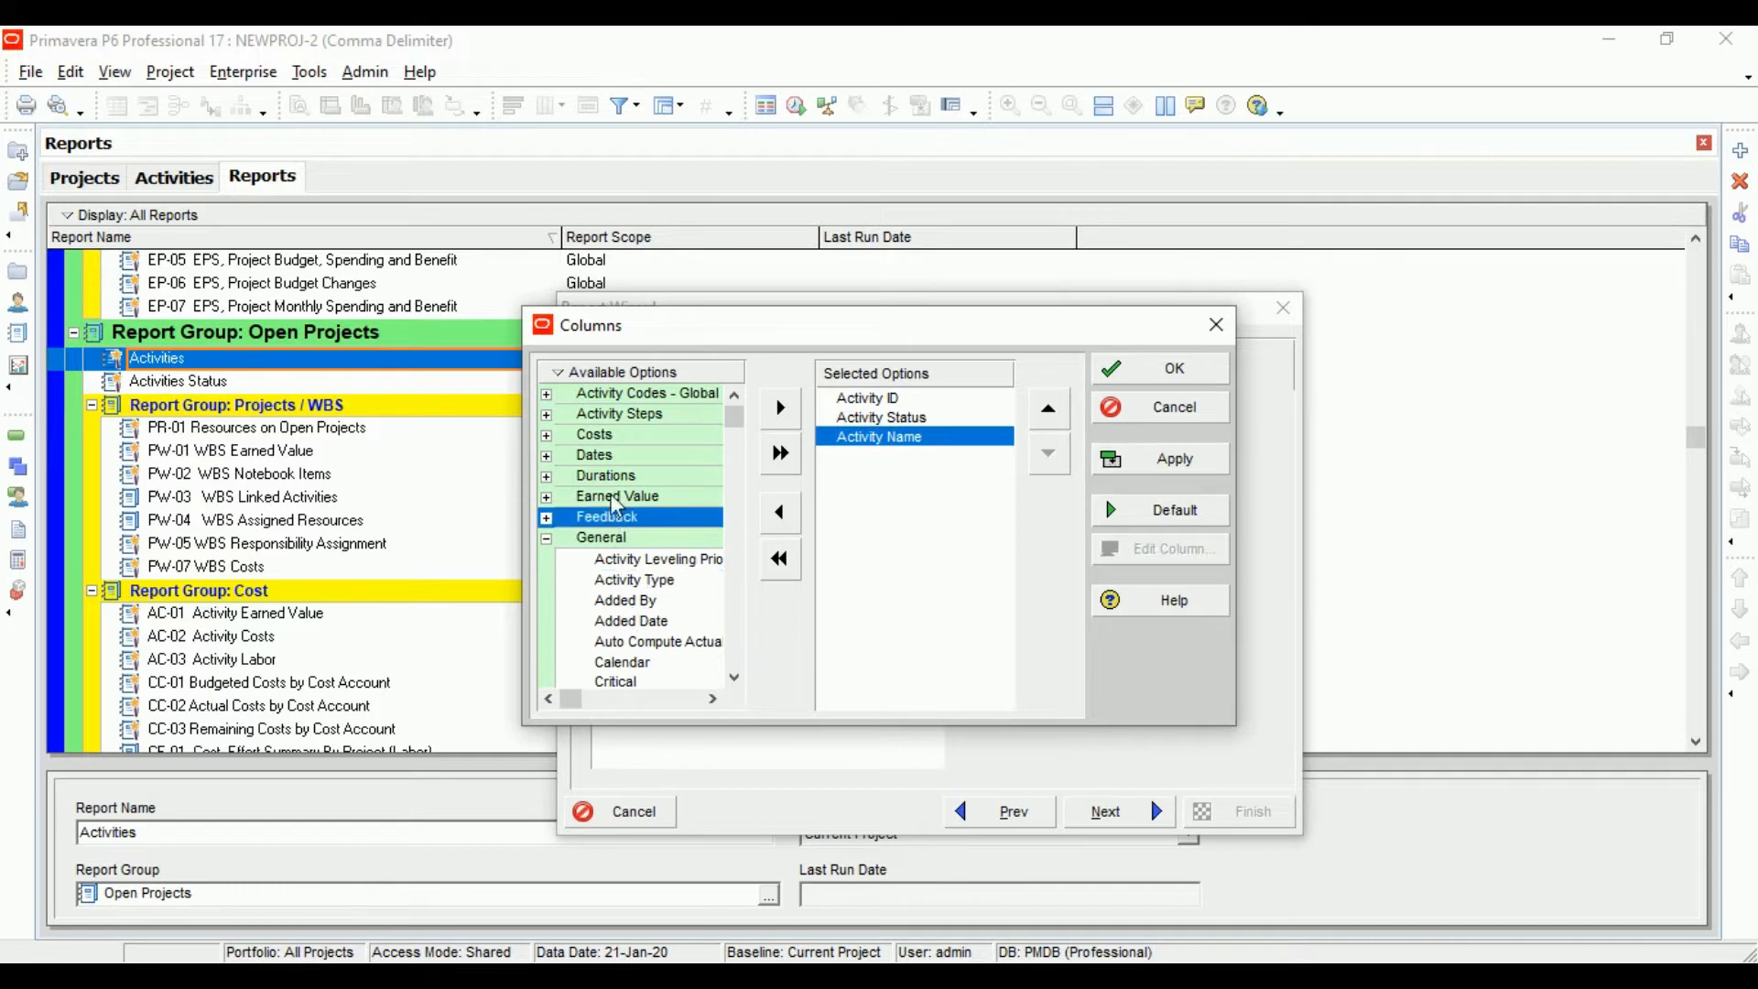
click(548, 456)
click(622, 533)
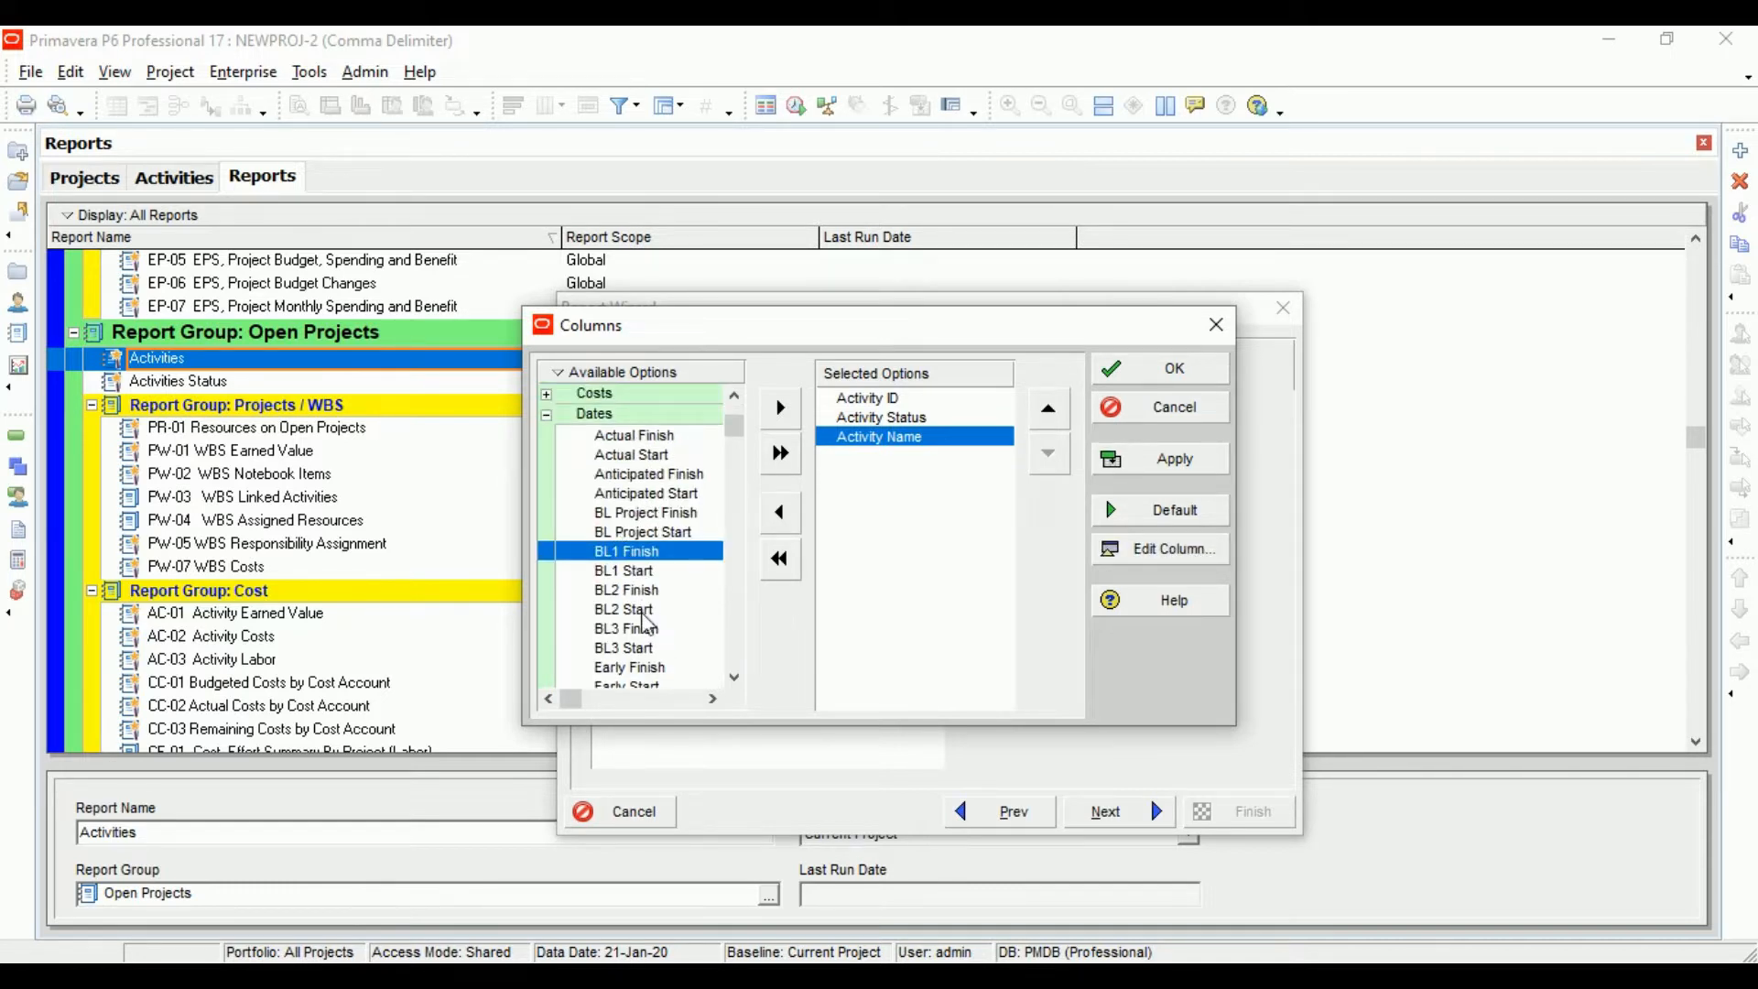
click(673, 454)
key(ctrl+f)
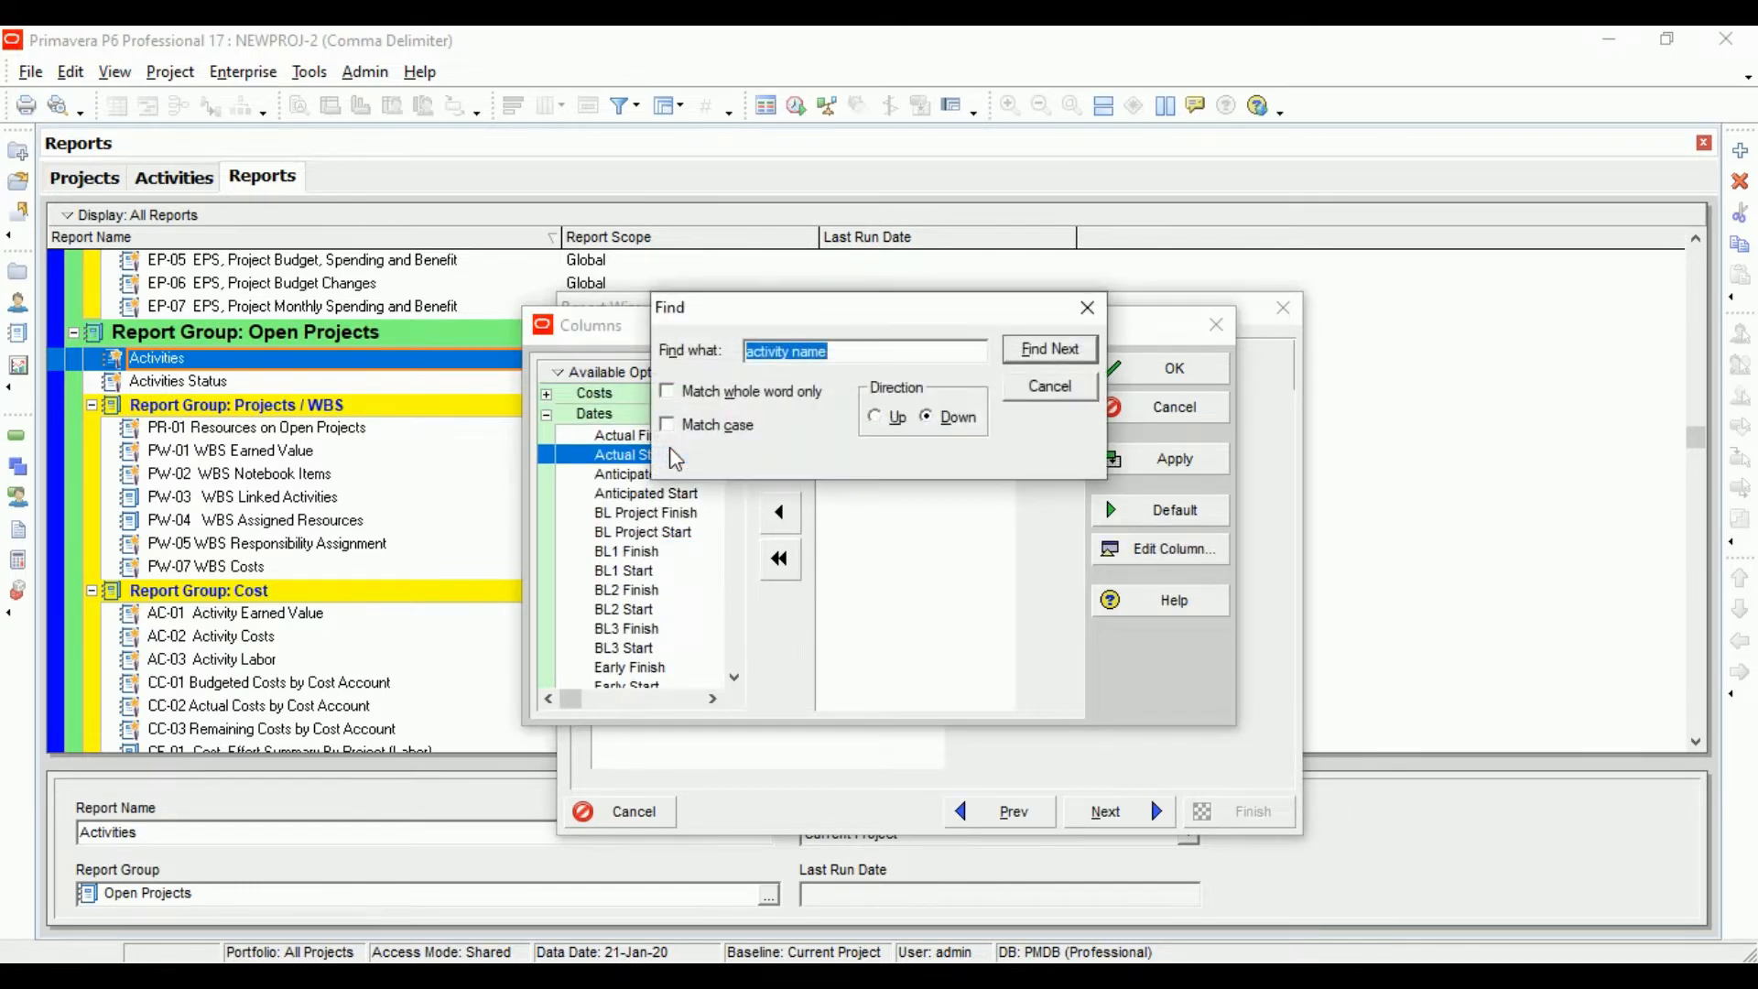
text(start)
key(Return)
key(Return)
key(Return)
key(Return)
key(Return)
key(Return)
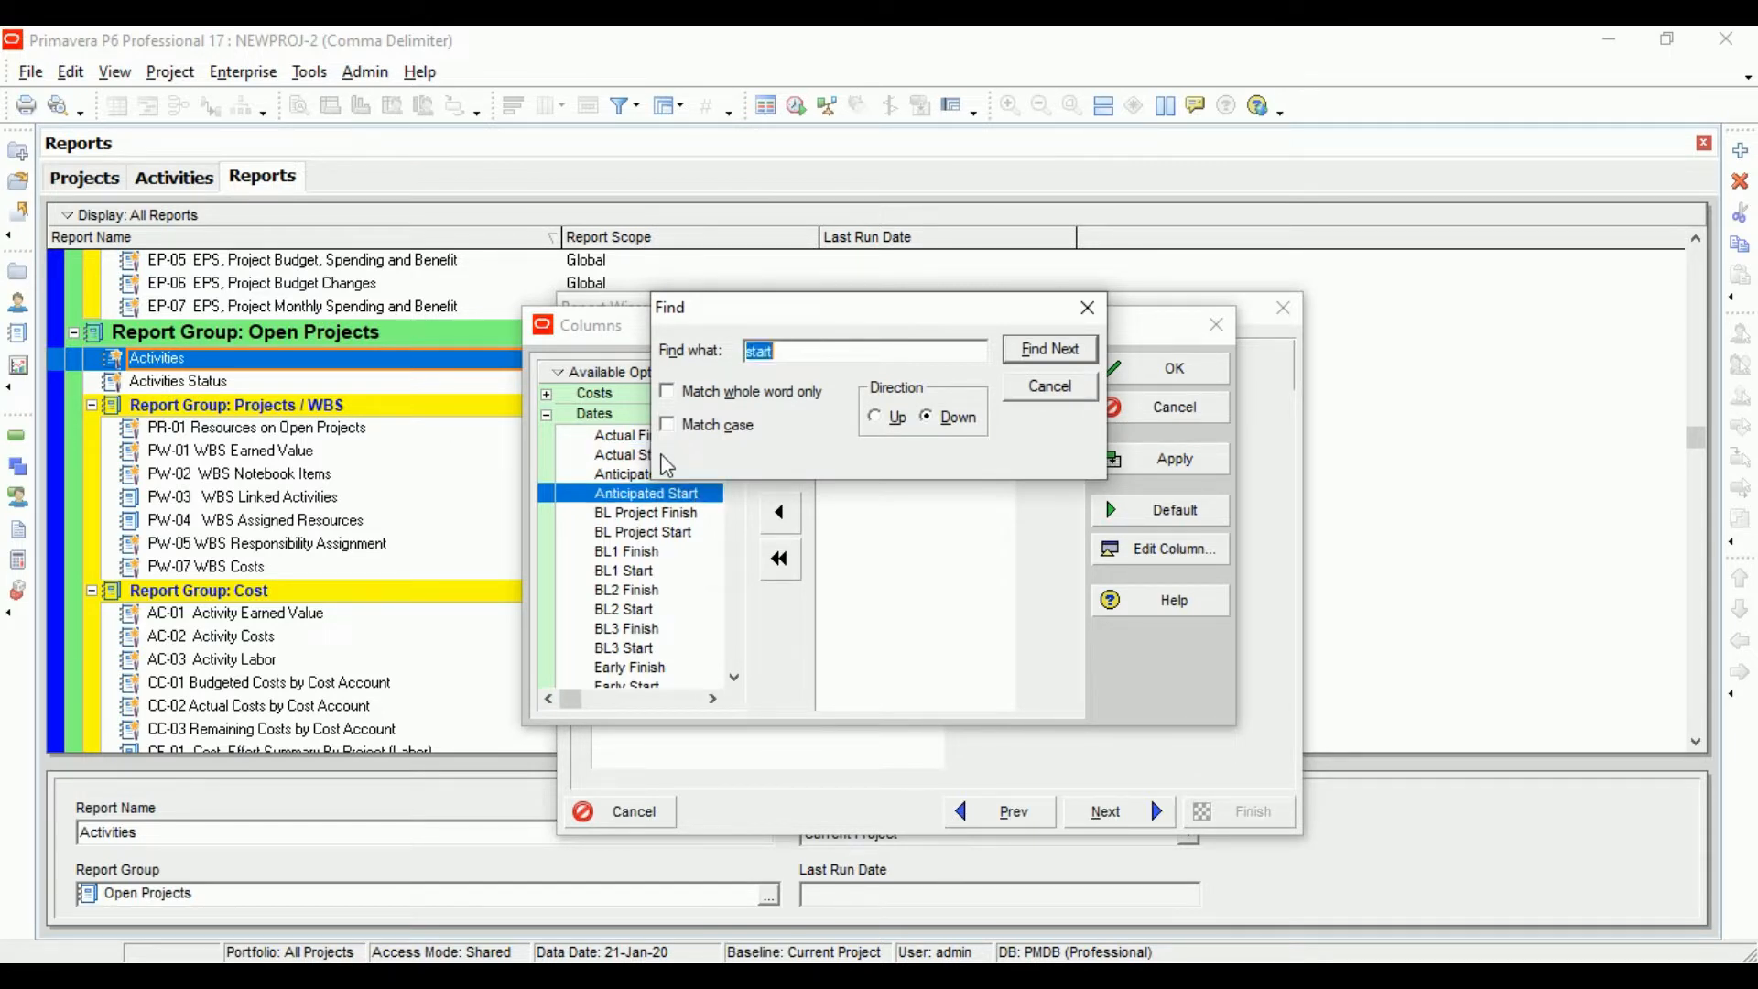
key(Return)
key(Return)
key(Return)
key(Return)
key(Return)
key(Return)
key(Return)
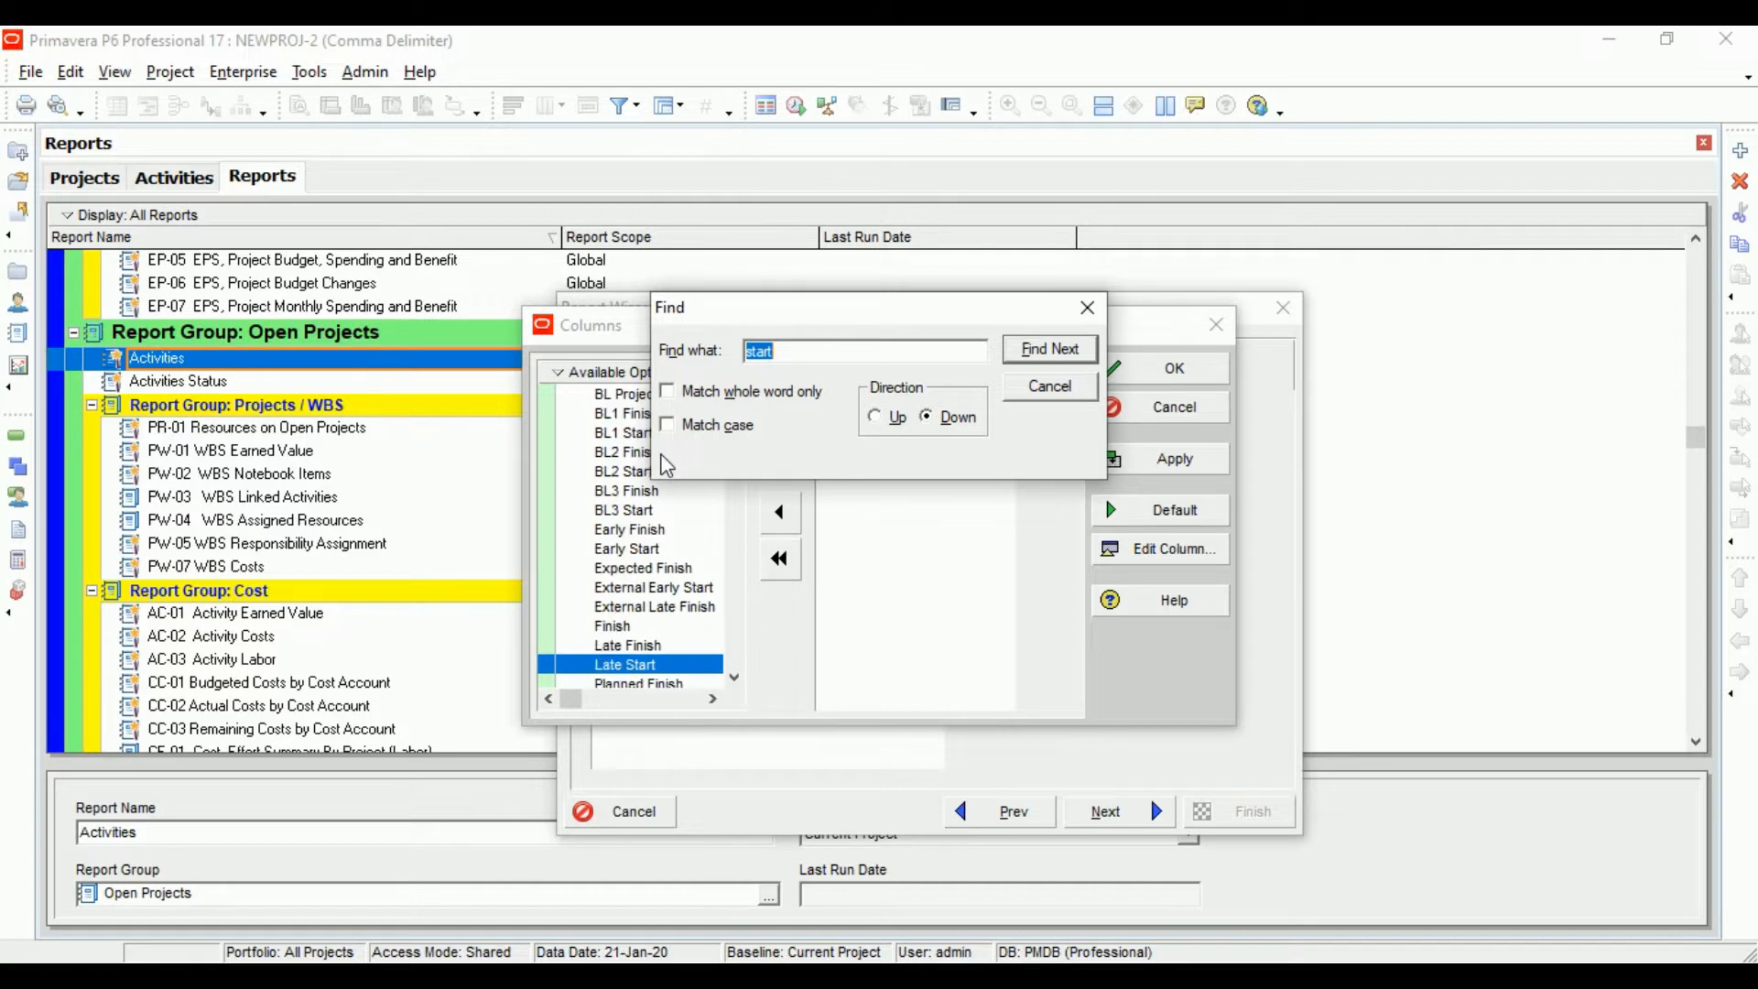
key(Return)
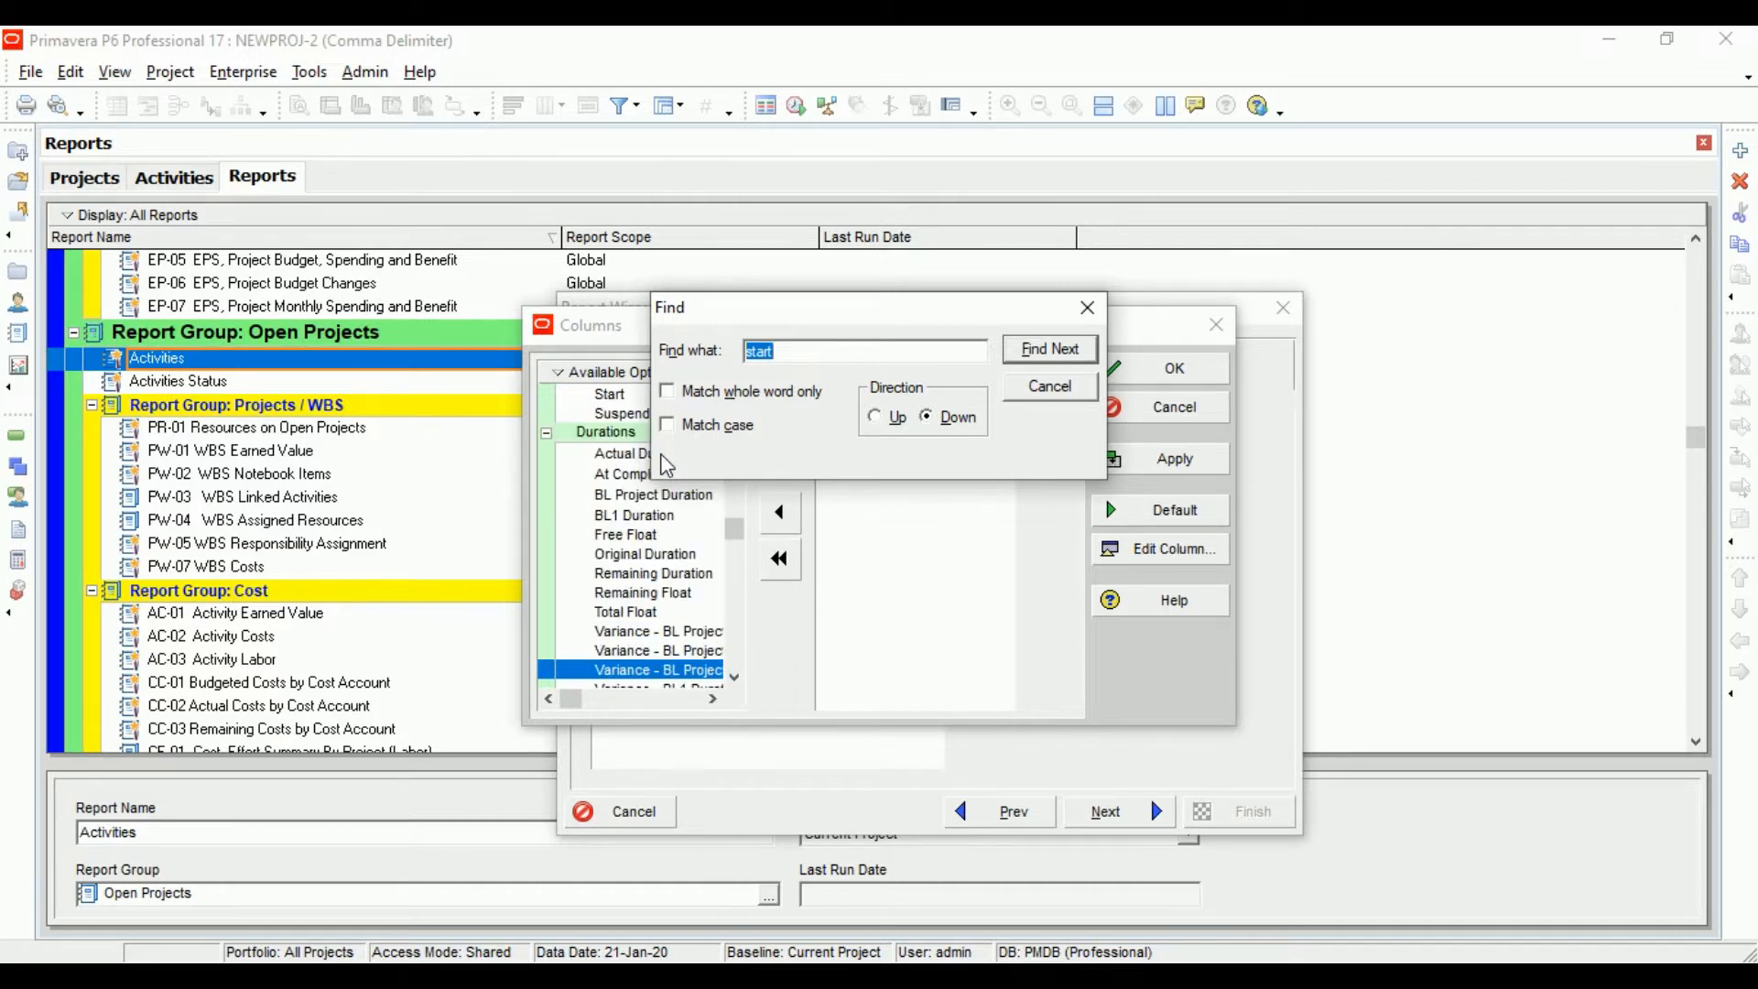
click(619, 414)
scroll(617, 430, up, 2)
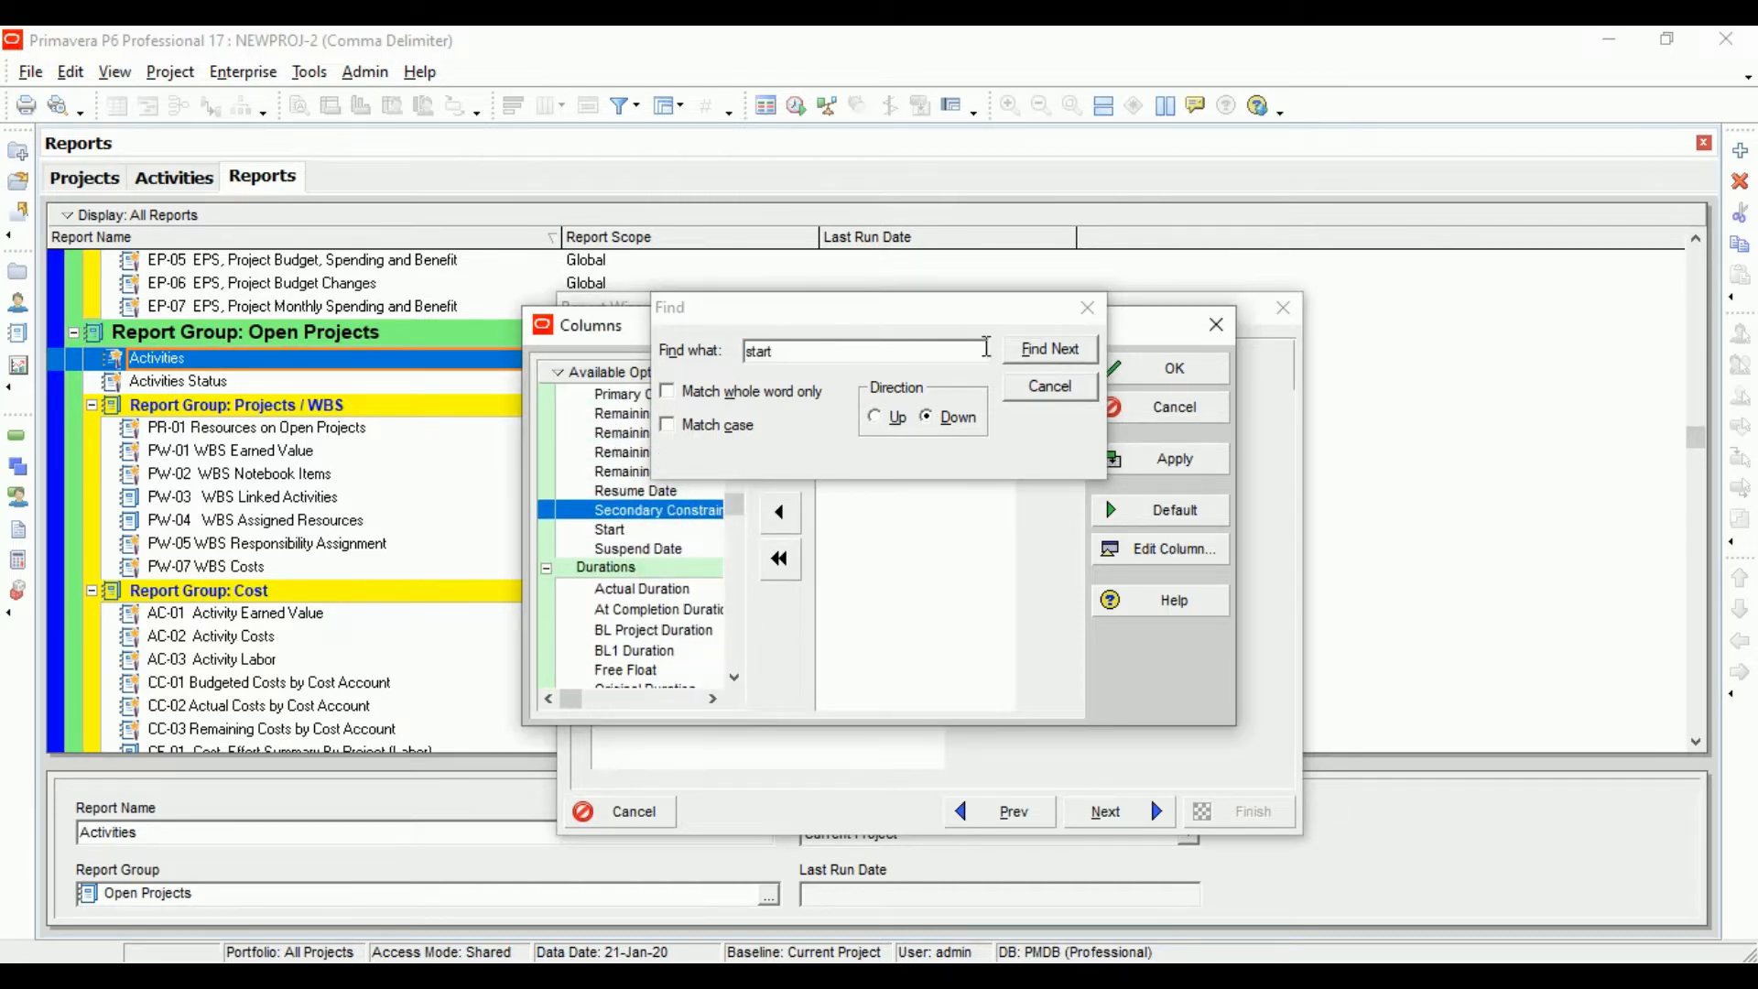
drag(988, 307, 589, 164)
click(648, 529)
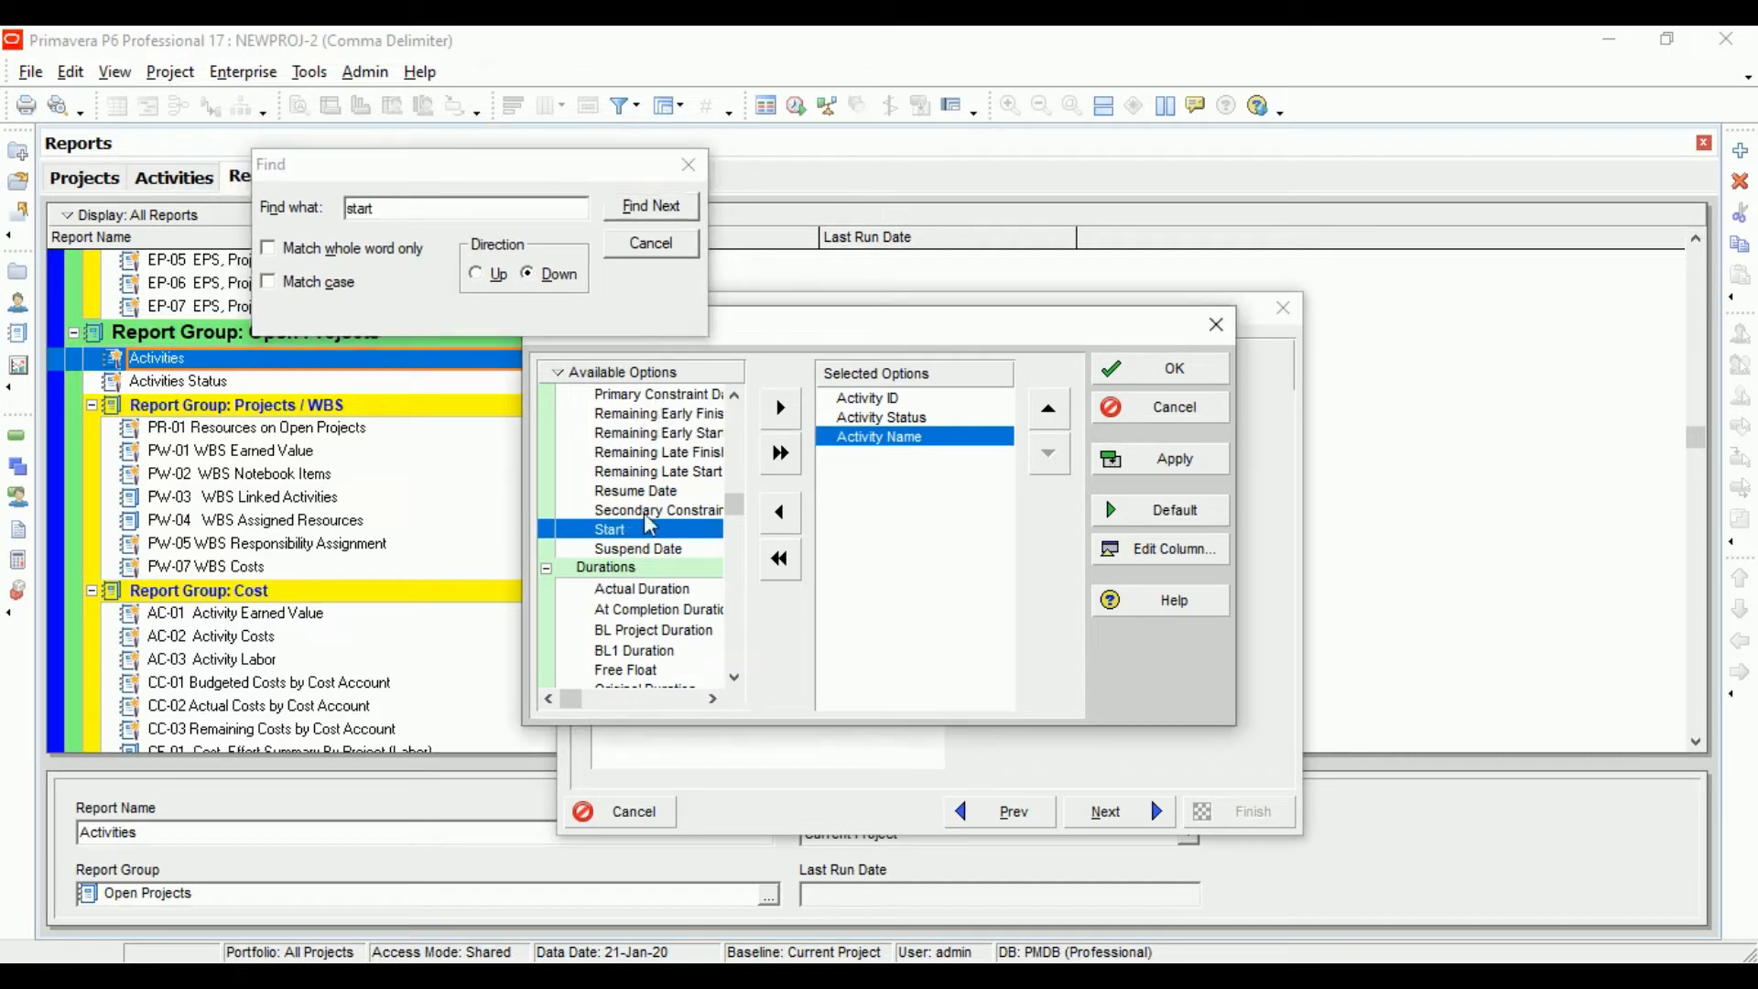
click(780, 408)
Step: Search for "finish", add the Finish date field to the report's columns, and accept the column selection
click(338, 212)
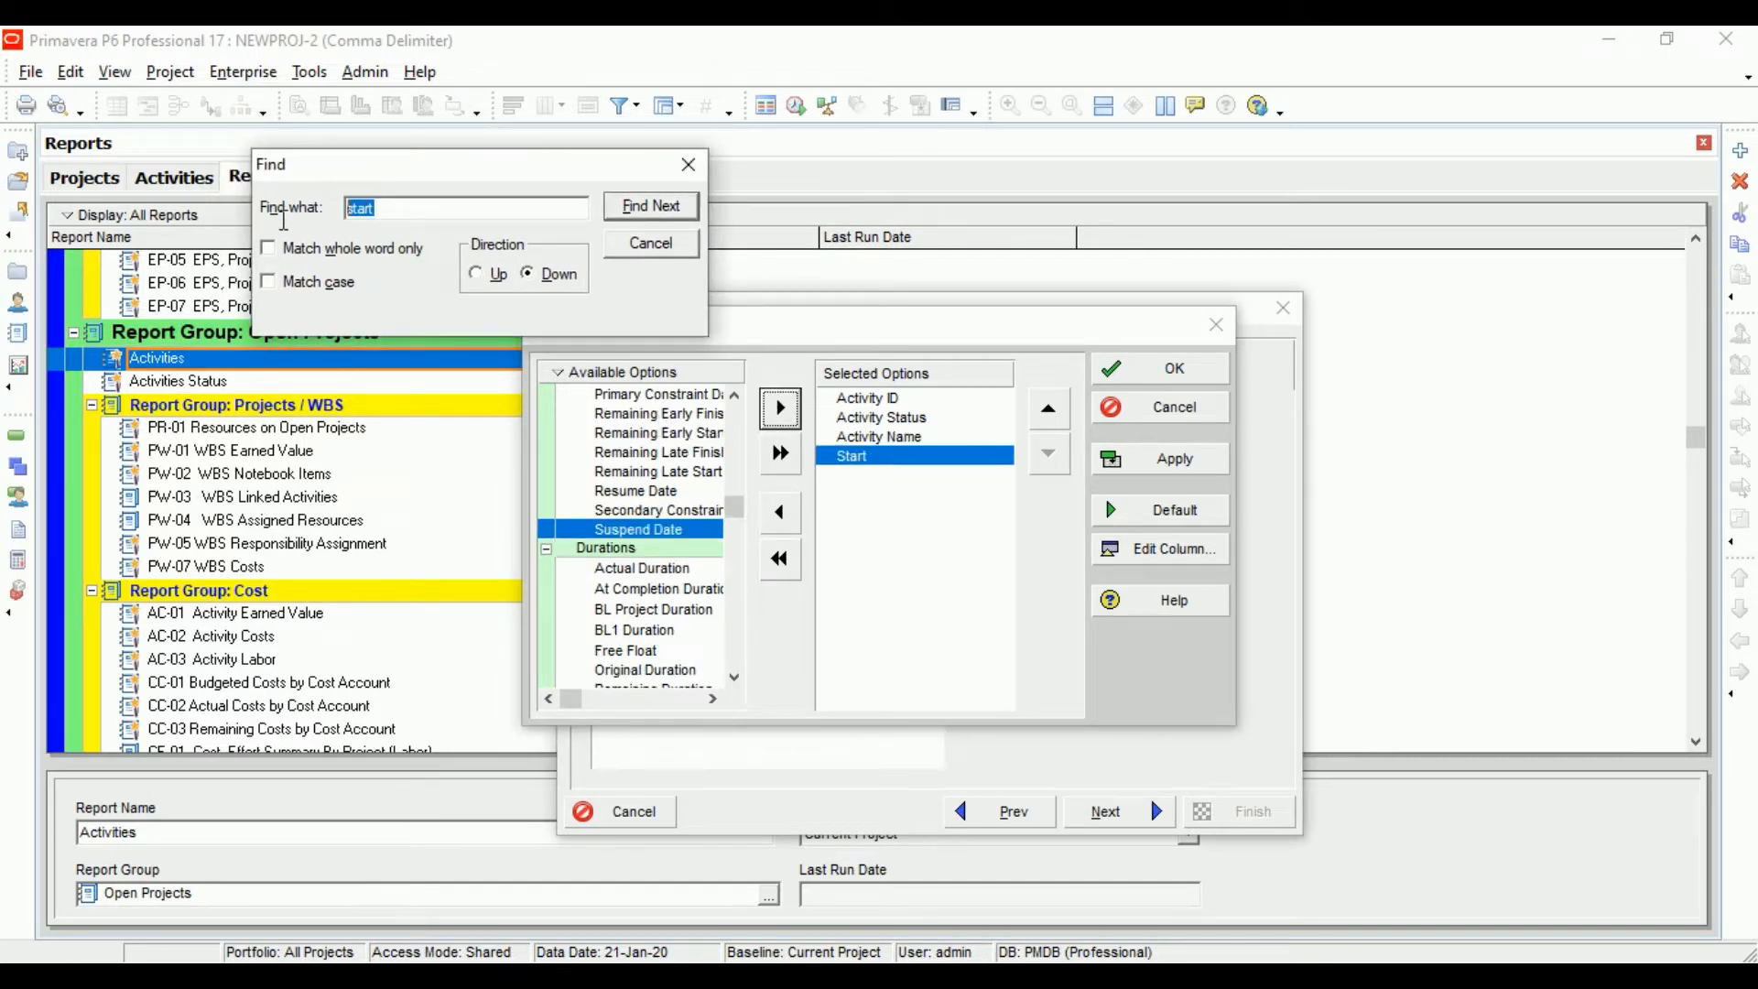
text(finish)
click(641, 209)
click(641, 209)
click(641, 208)
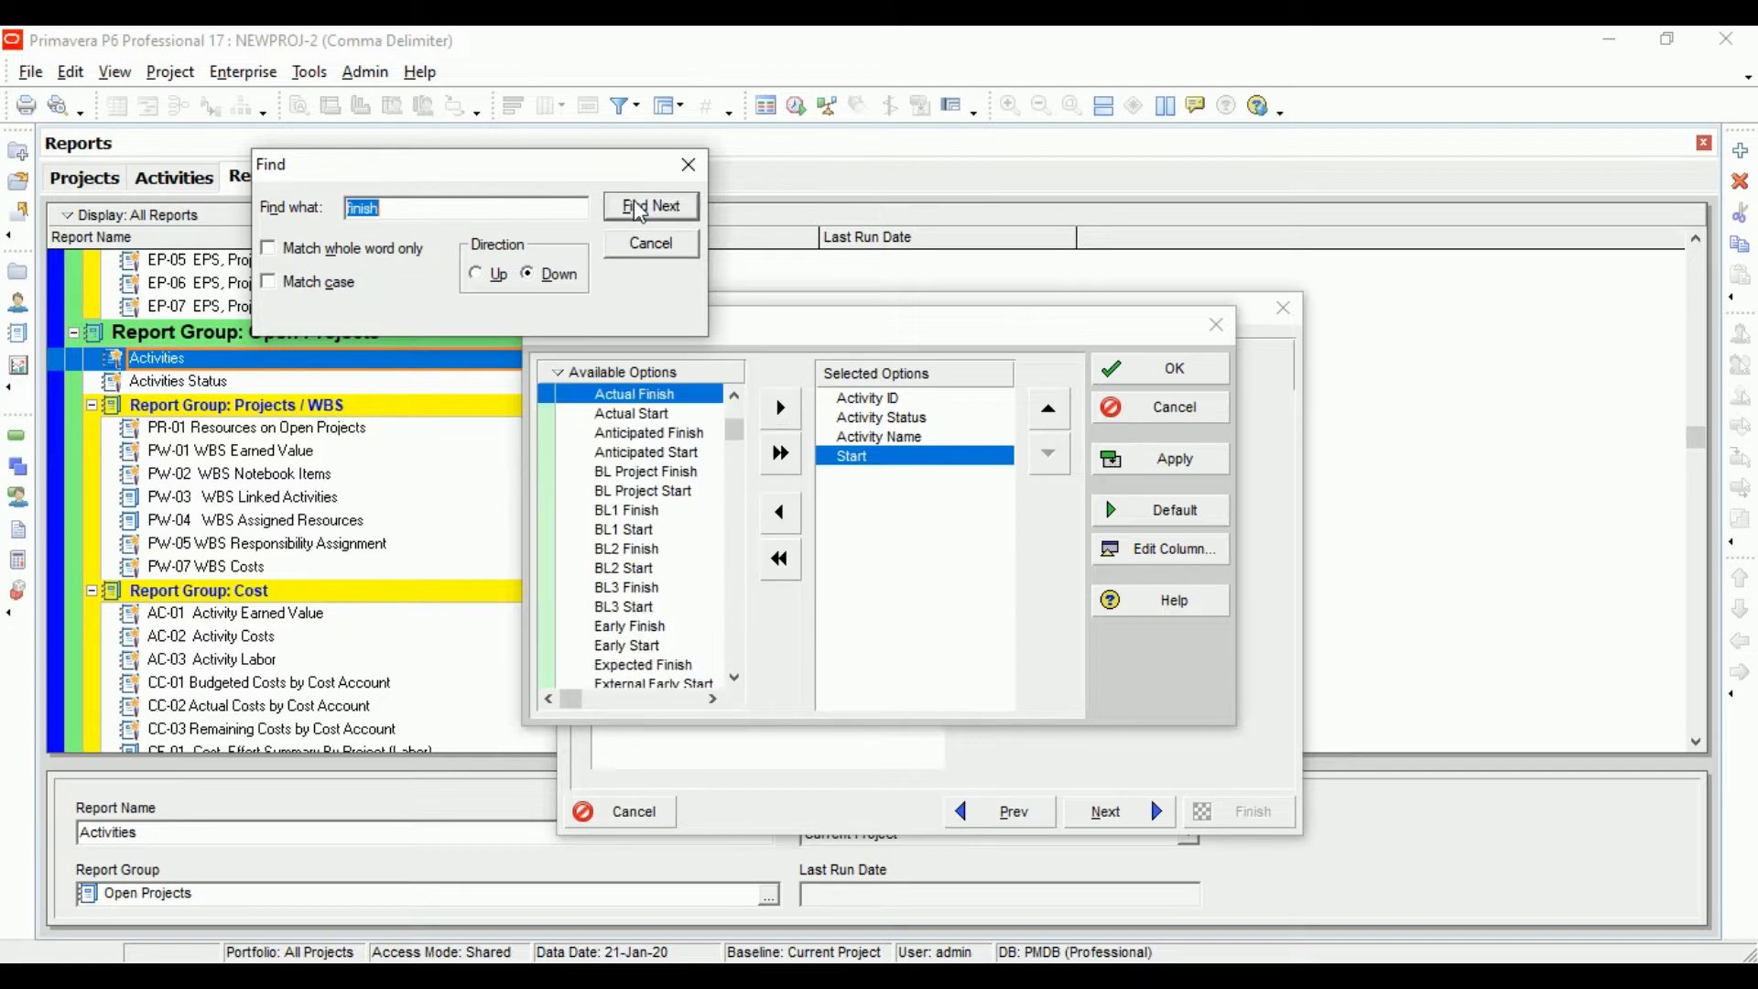
click(641, 209)
click(641, 209)
click(641, 209)
click(641, 209)
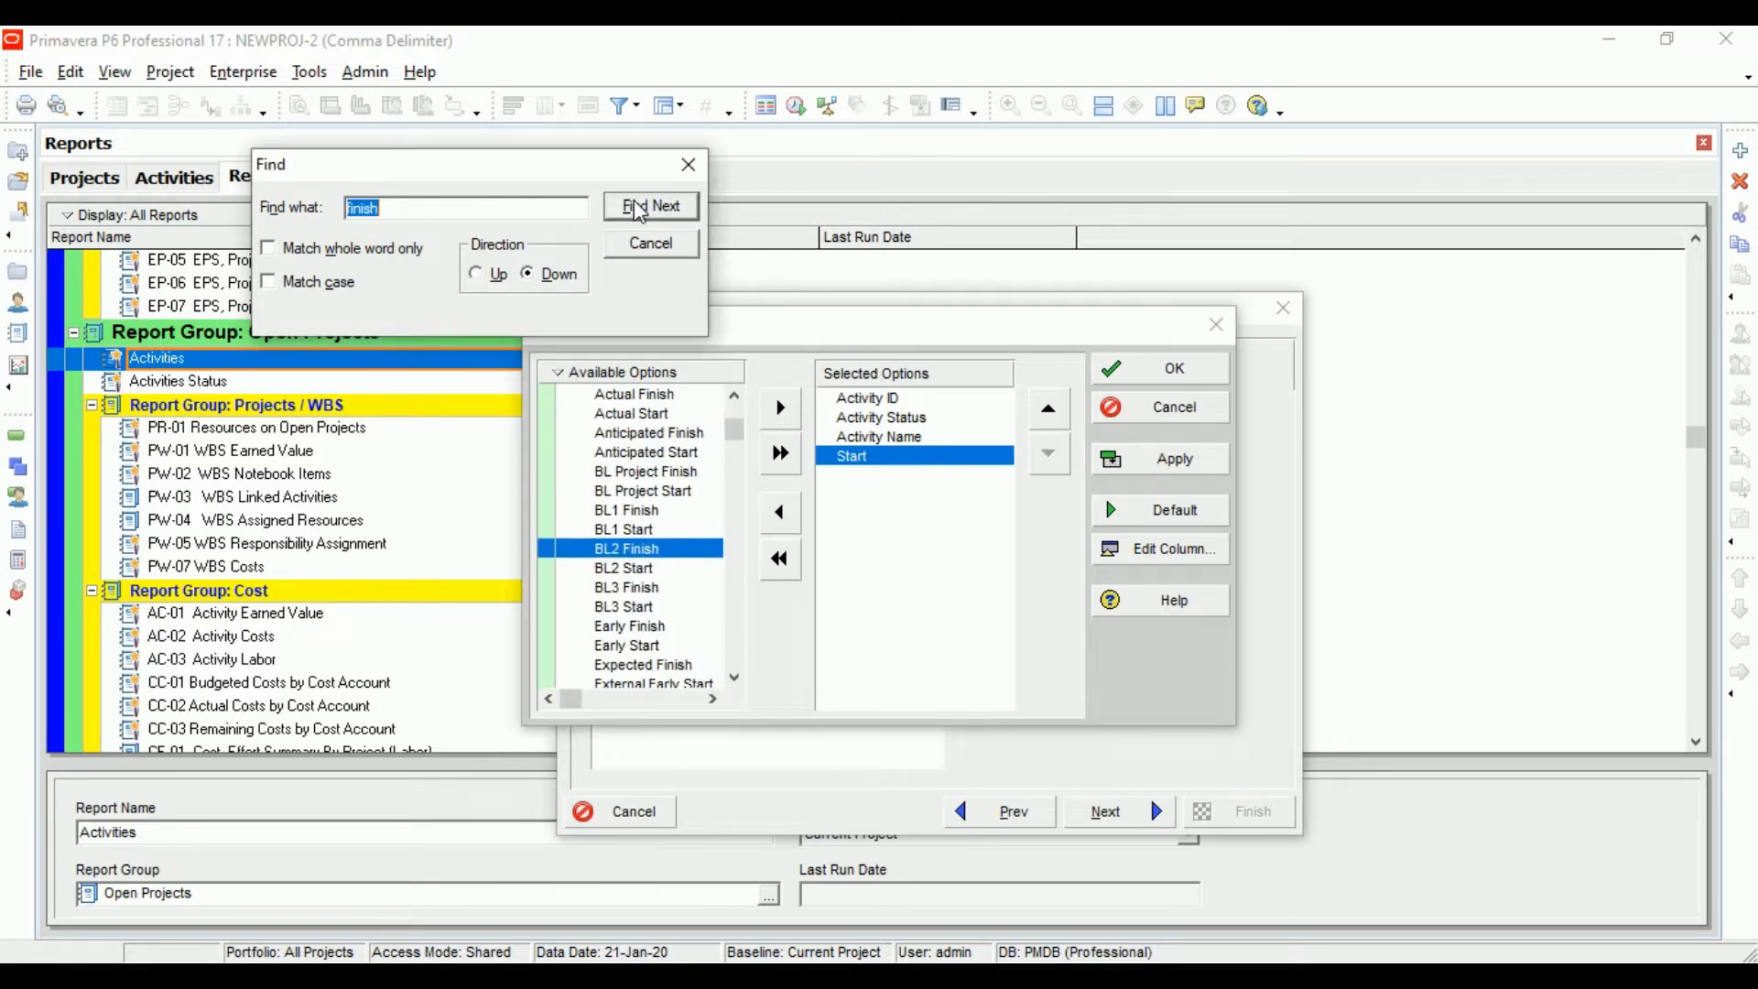
click(641, 209)
click(641, 209)
click(641, 209)
click(641, 208)
click(641, 209)
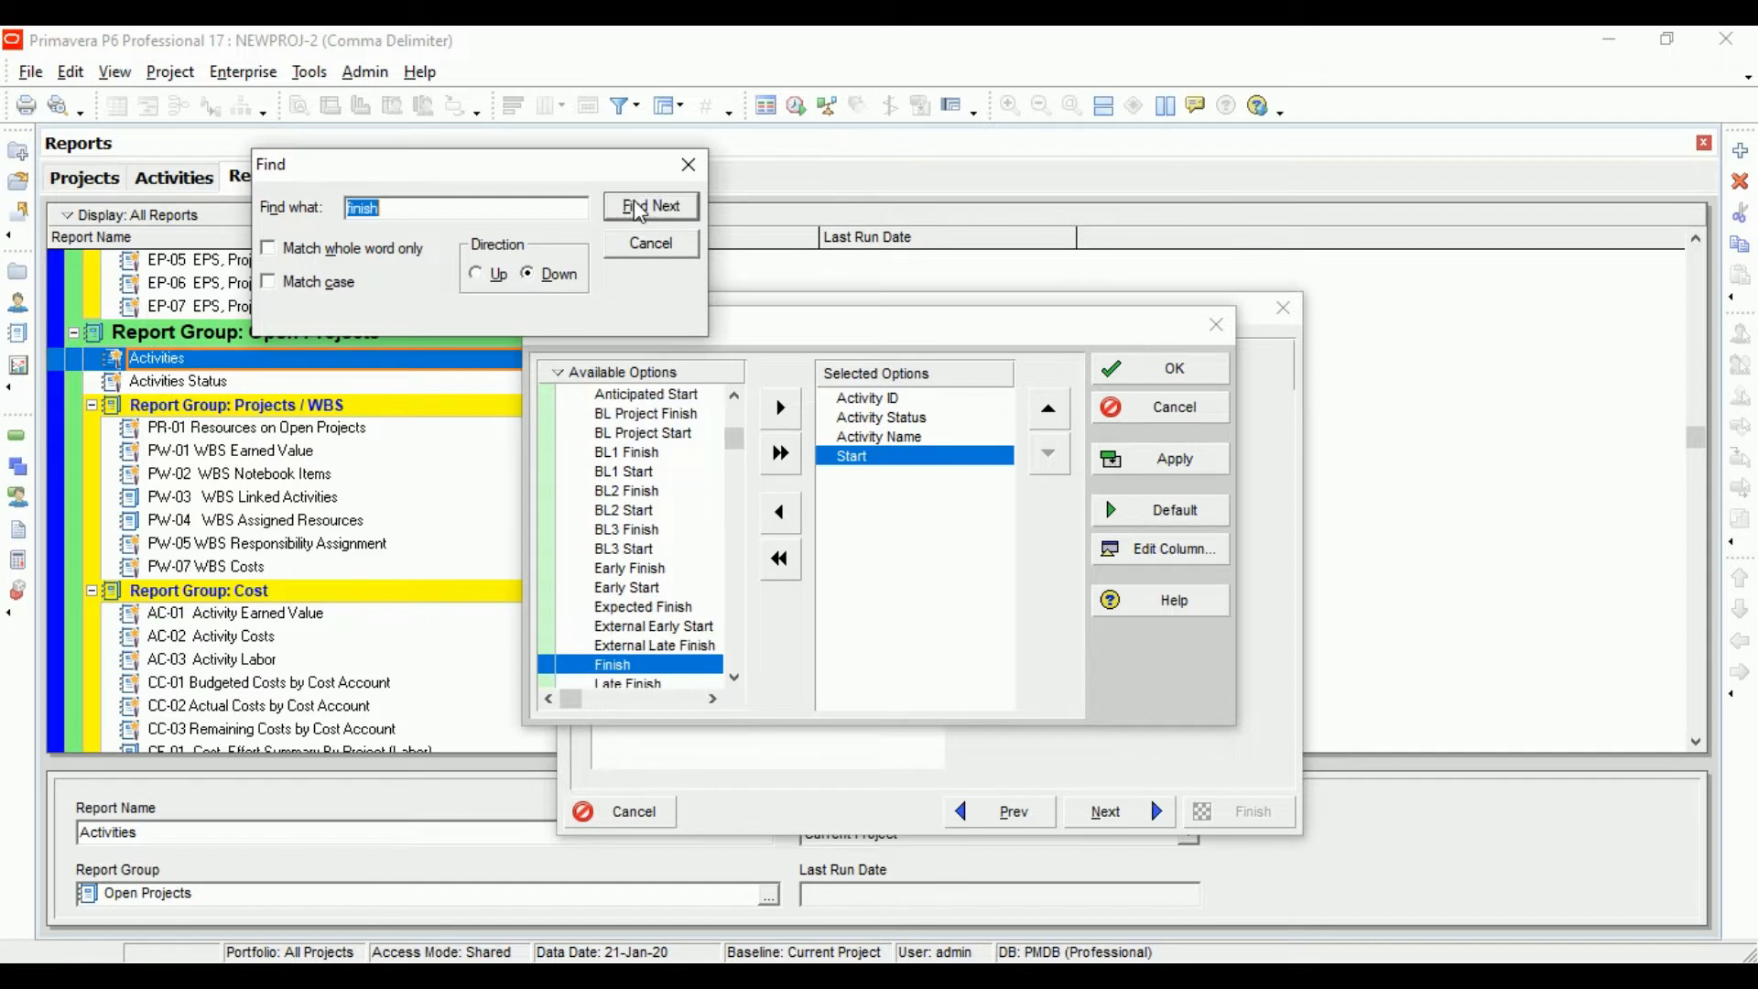
click(647, 666)
click(780, 408)
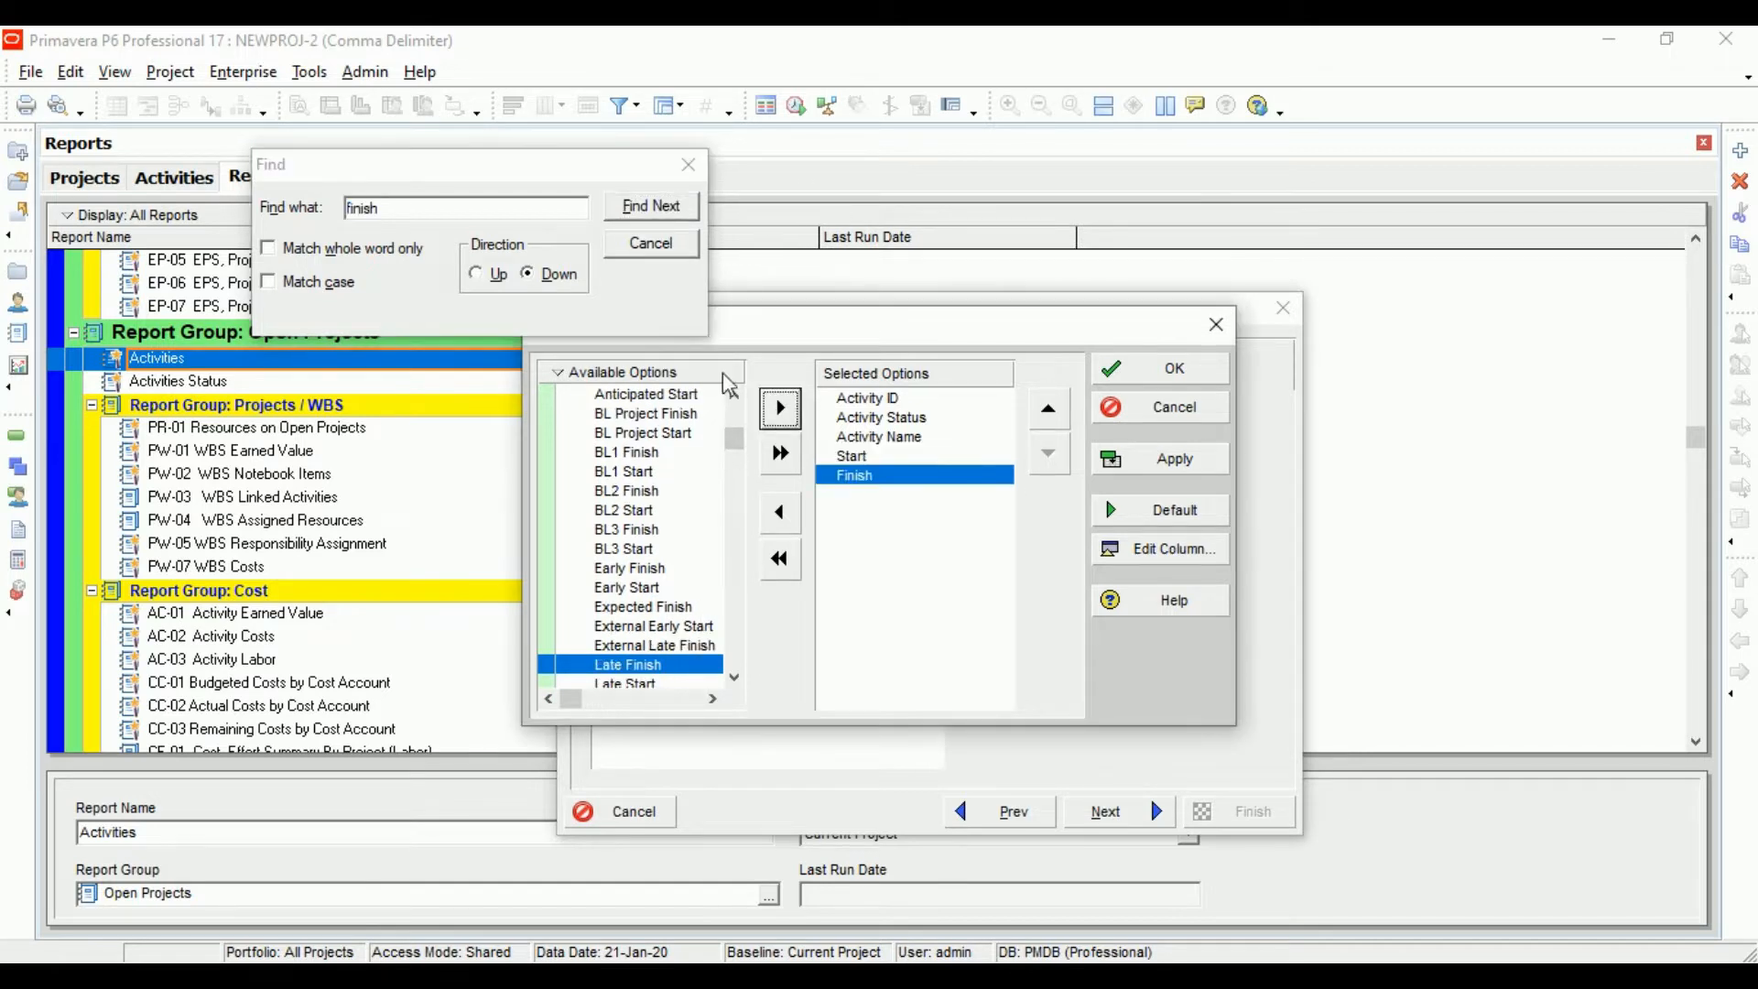
click(650, 243)
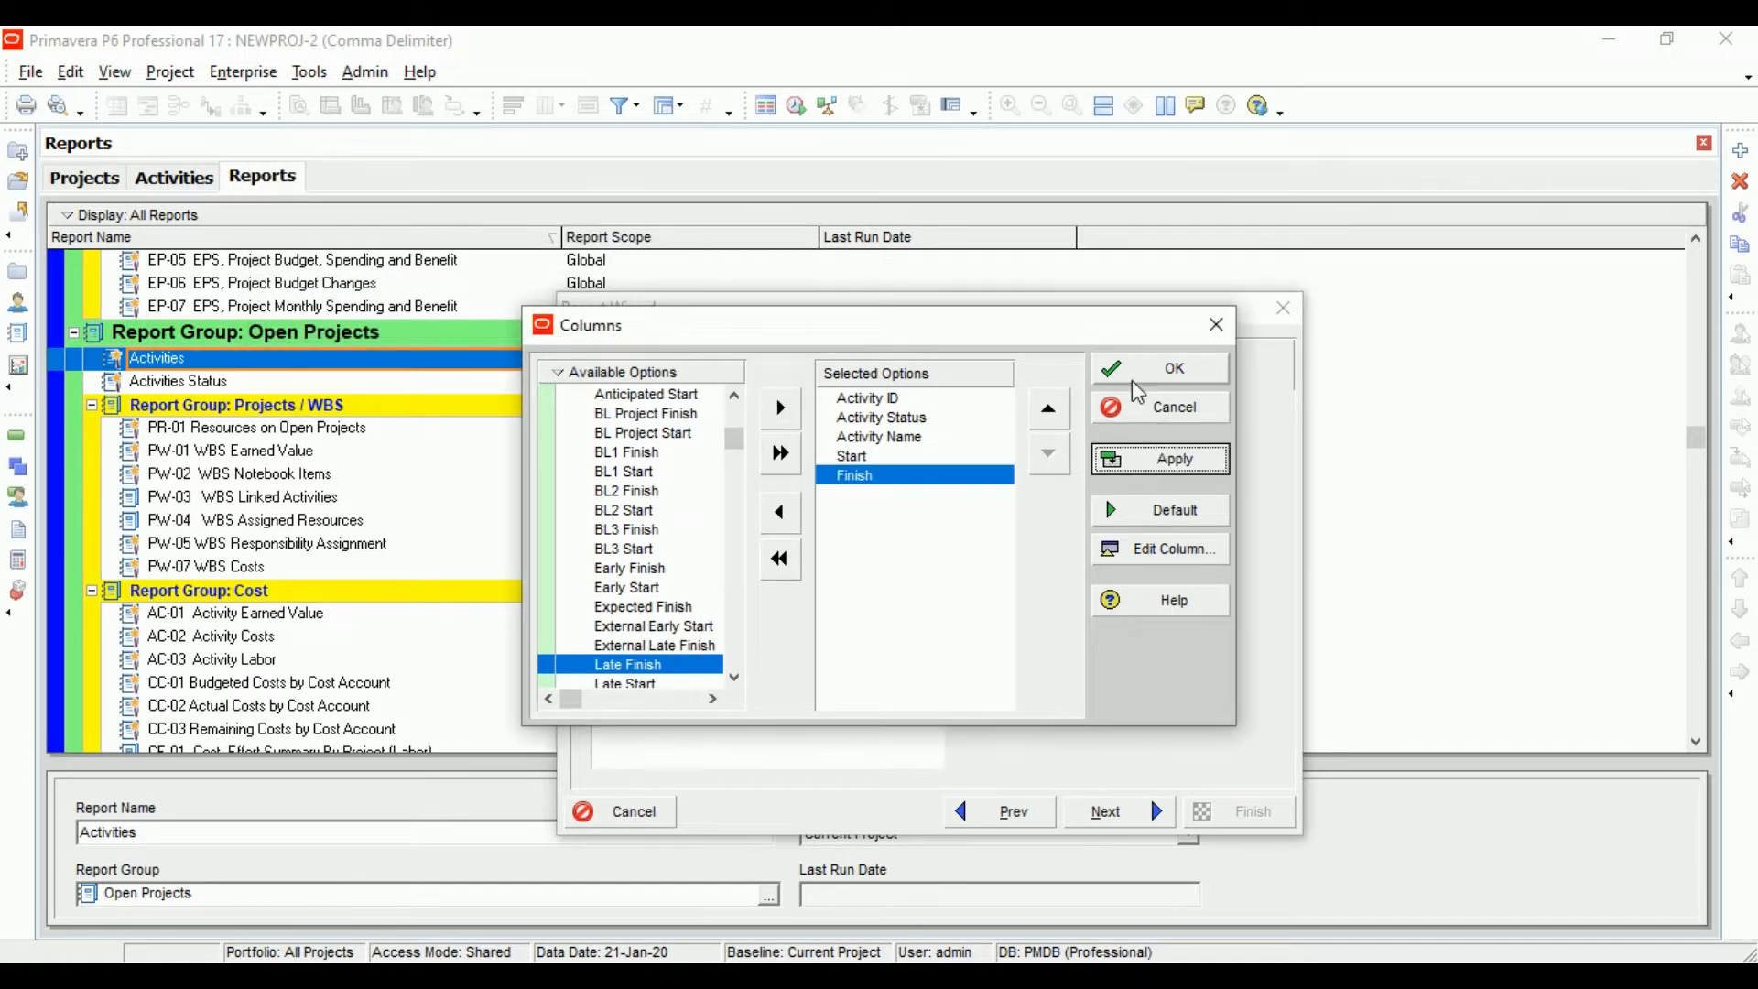
click(1161, 368)
Step: Set the report title to "Activities with demiliter"
click(1131, 814)
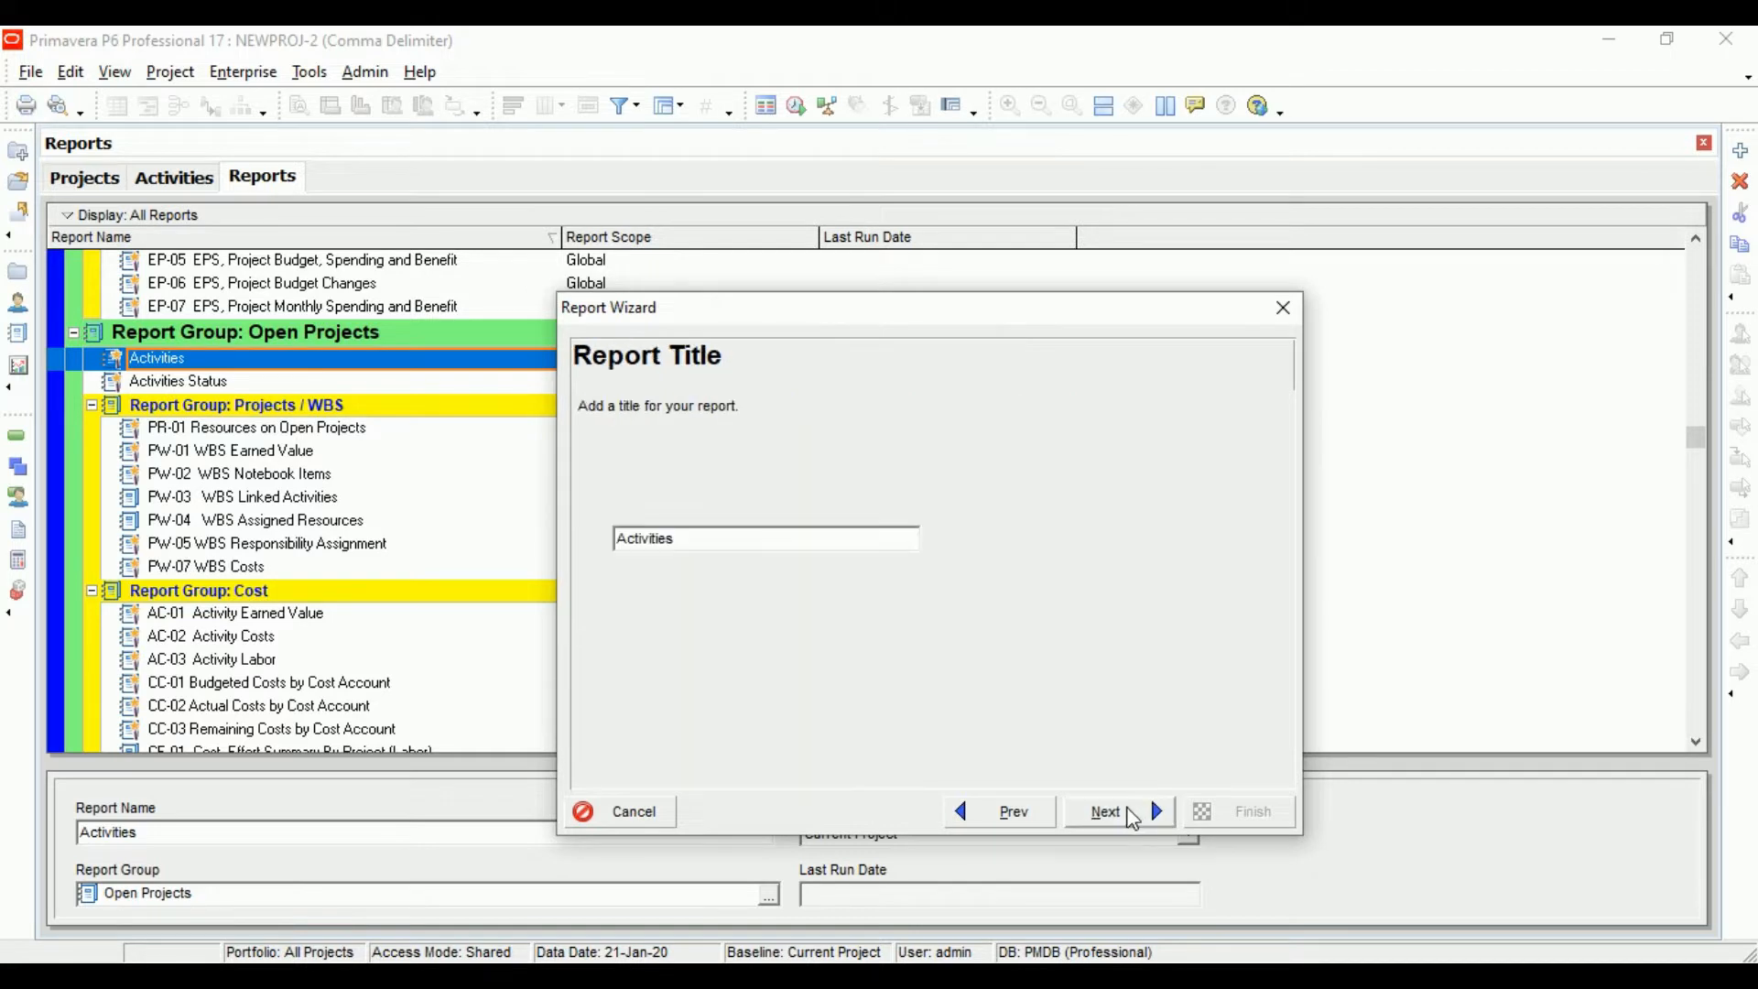
click(726, 542)
text(with demiliter)
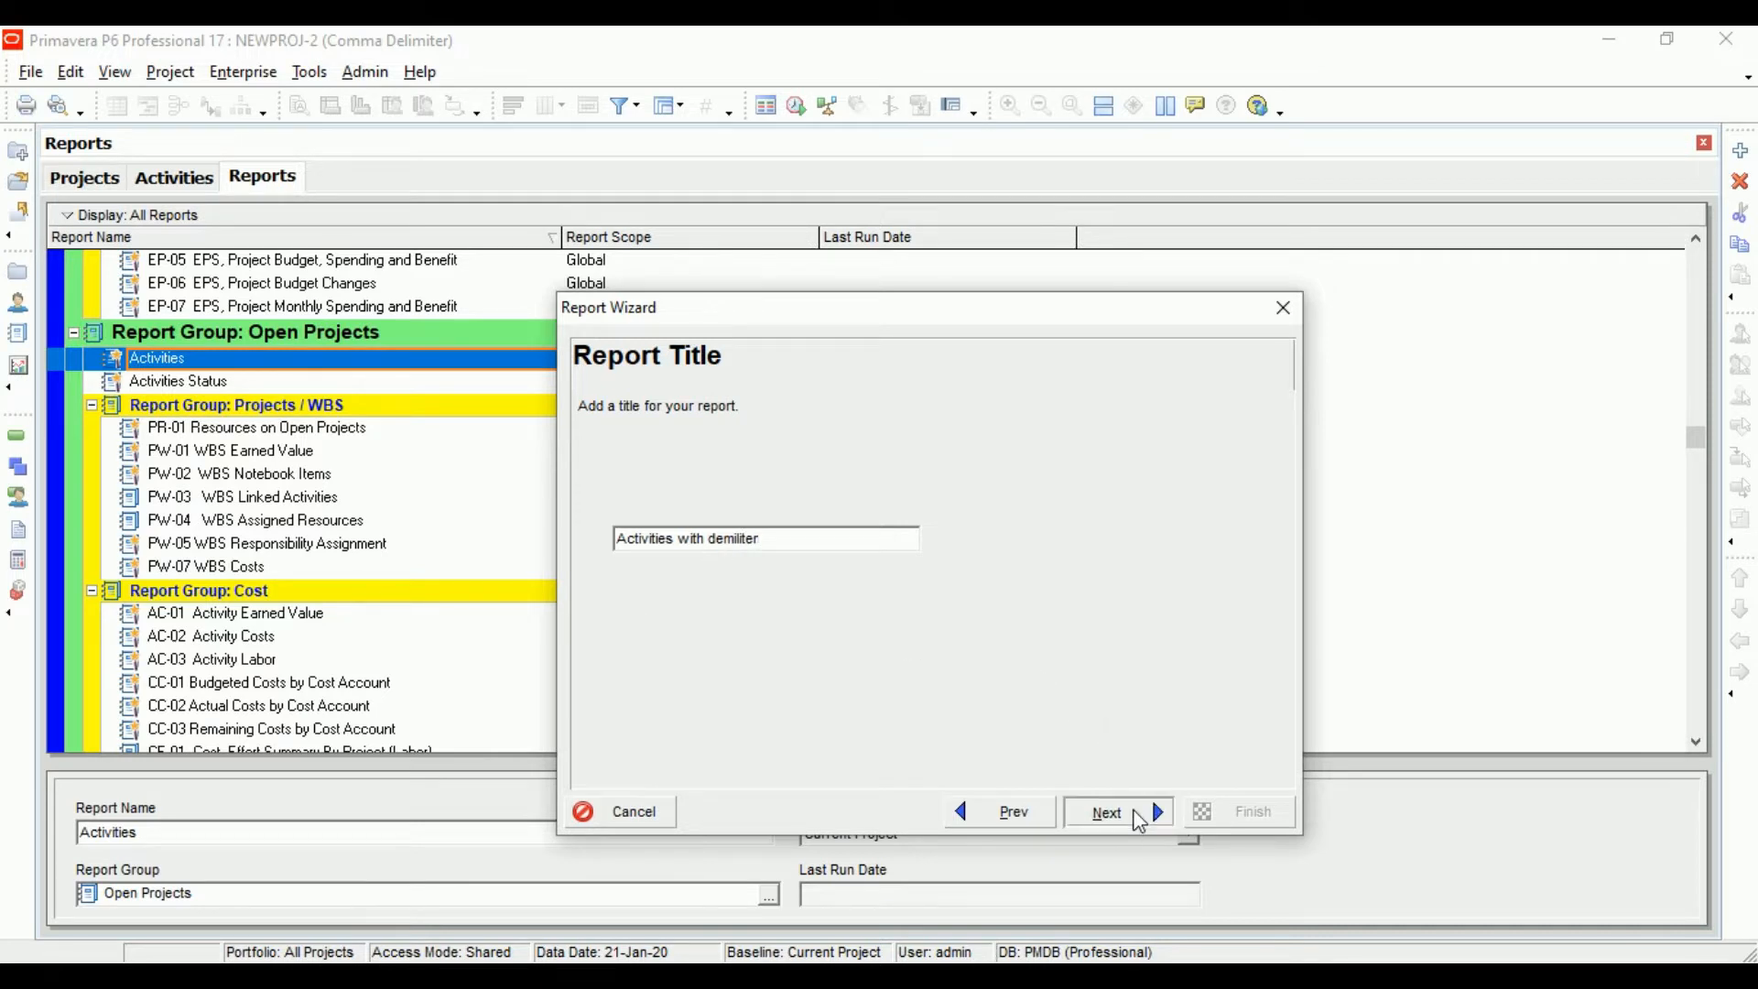
Step: Run the finished report to the HTML file "Activities with demiliter.htm", view it in the browser, and close it
click(1140, 815)
click(754, 523)
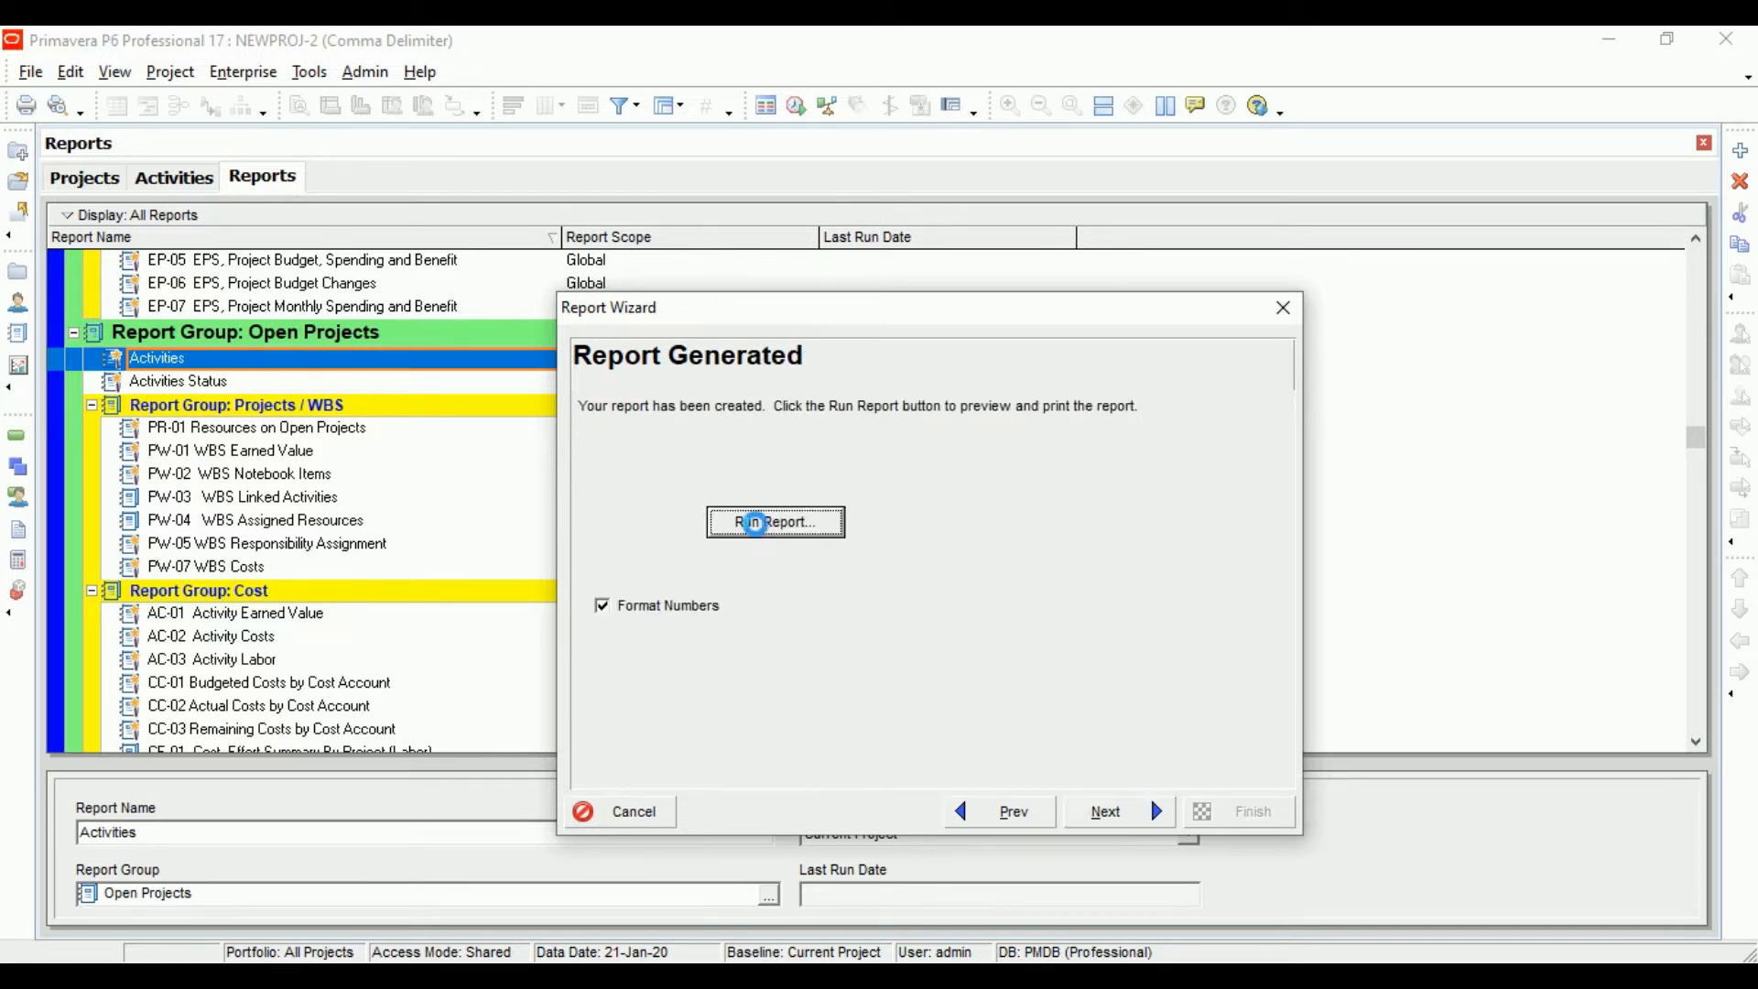
click(654, 449)
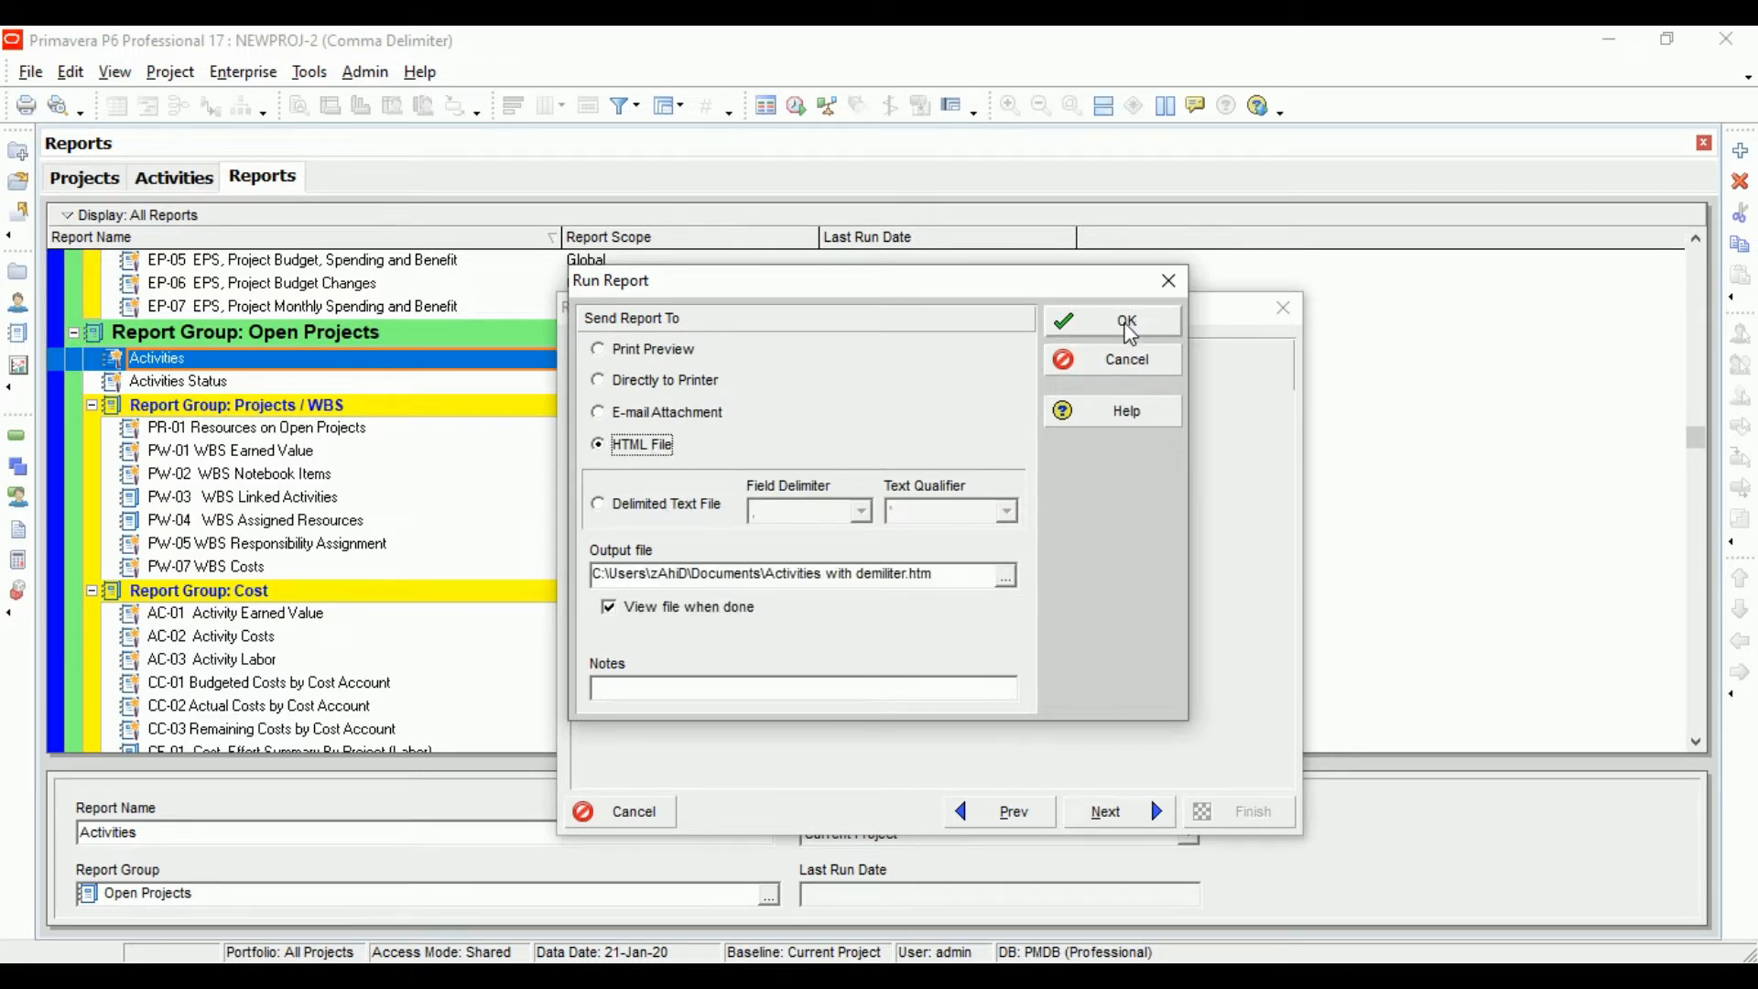
click(1127, 322)
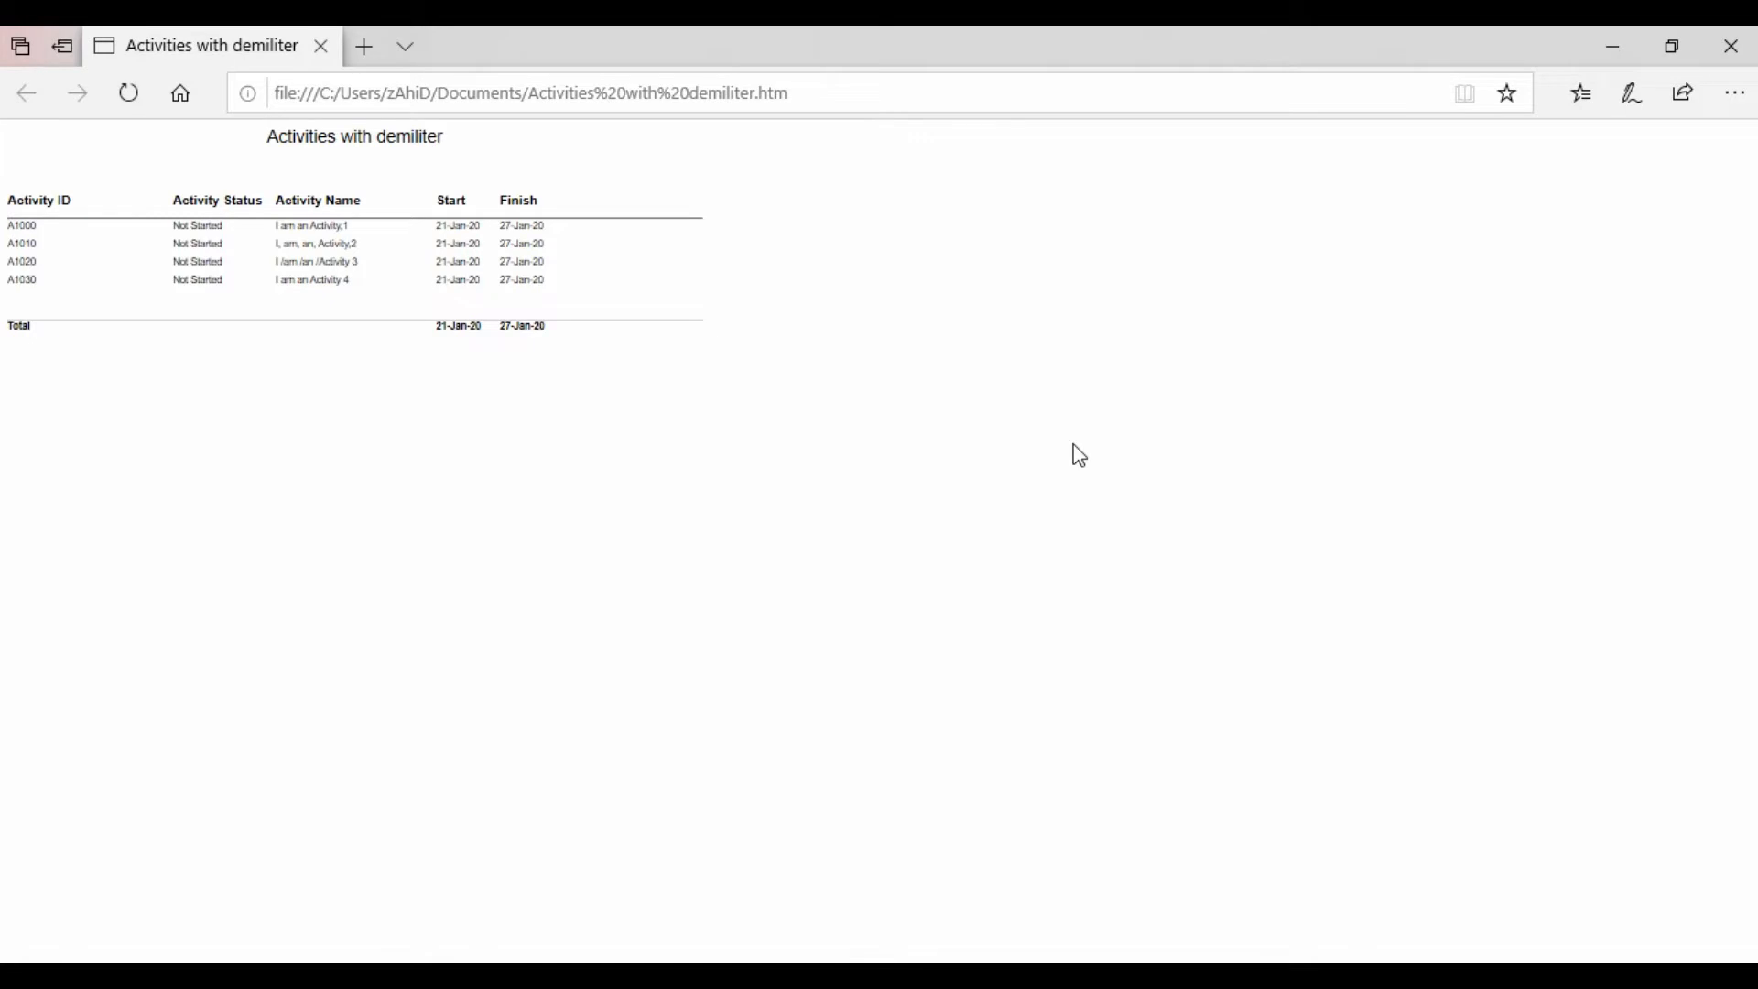
click(1731, 45)
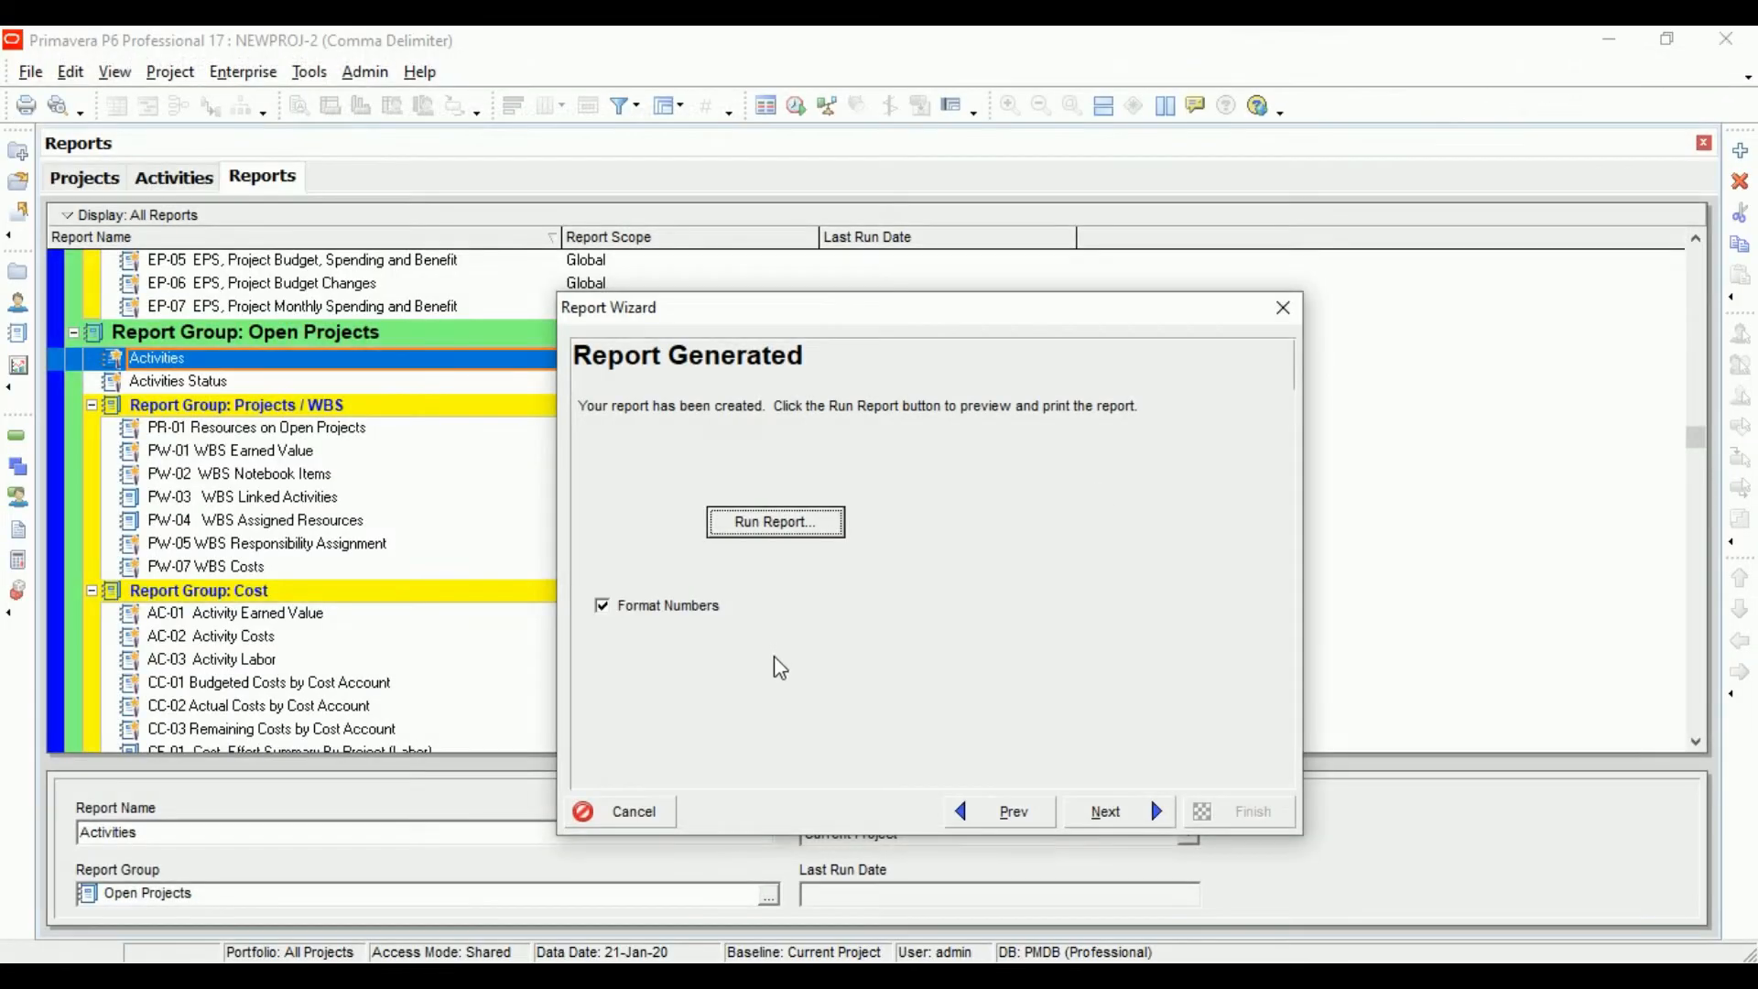
Step: Run the report again to the delimited text file "Activities with demiliter.csv", with viewing the file when done turned off
click(795, 520)
click(680, 509)
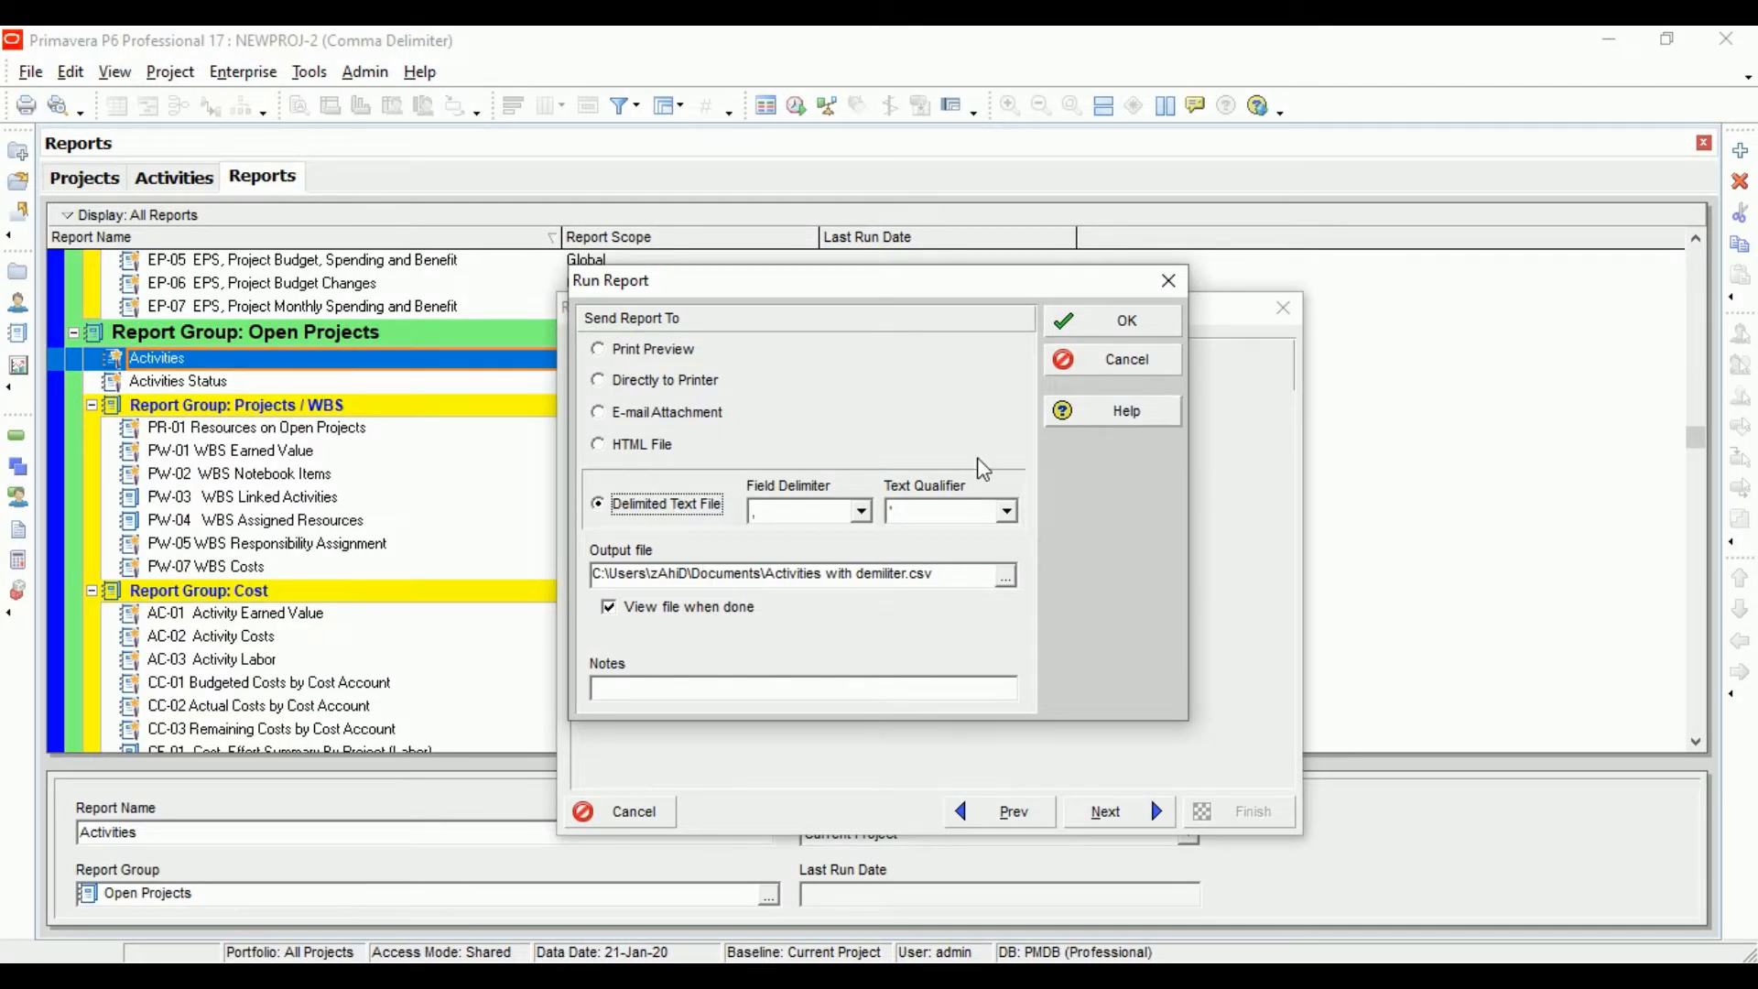
click(688, 610)
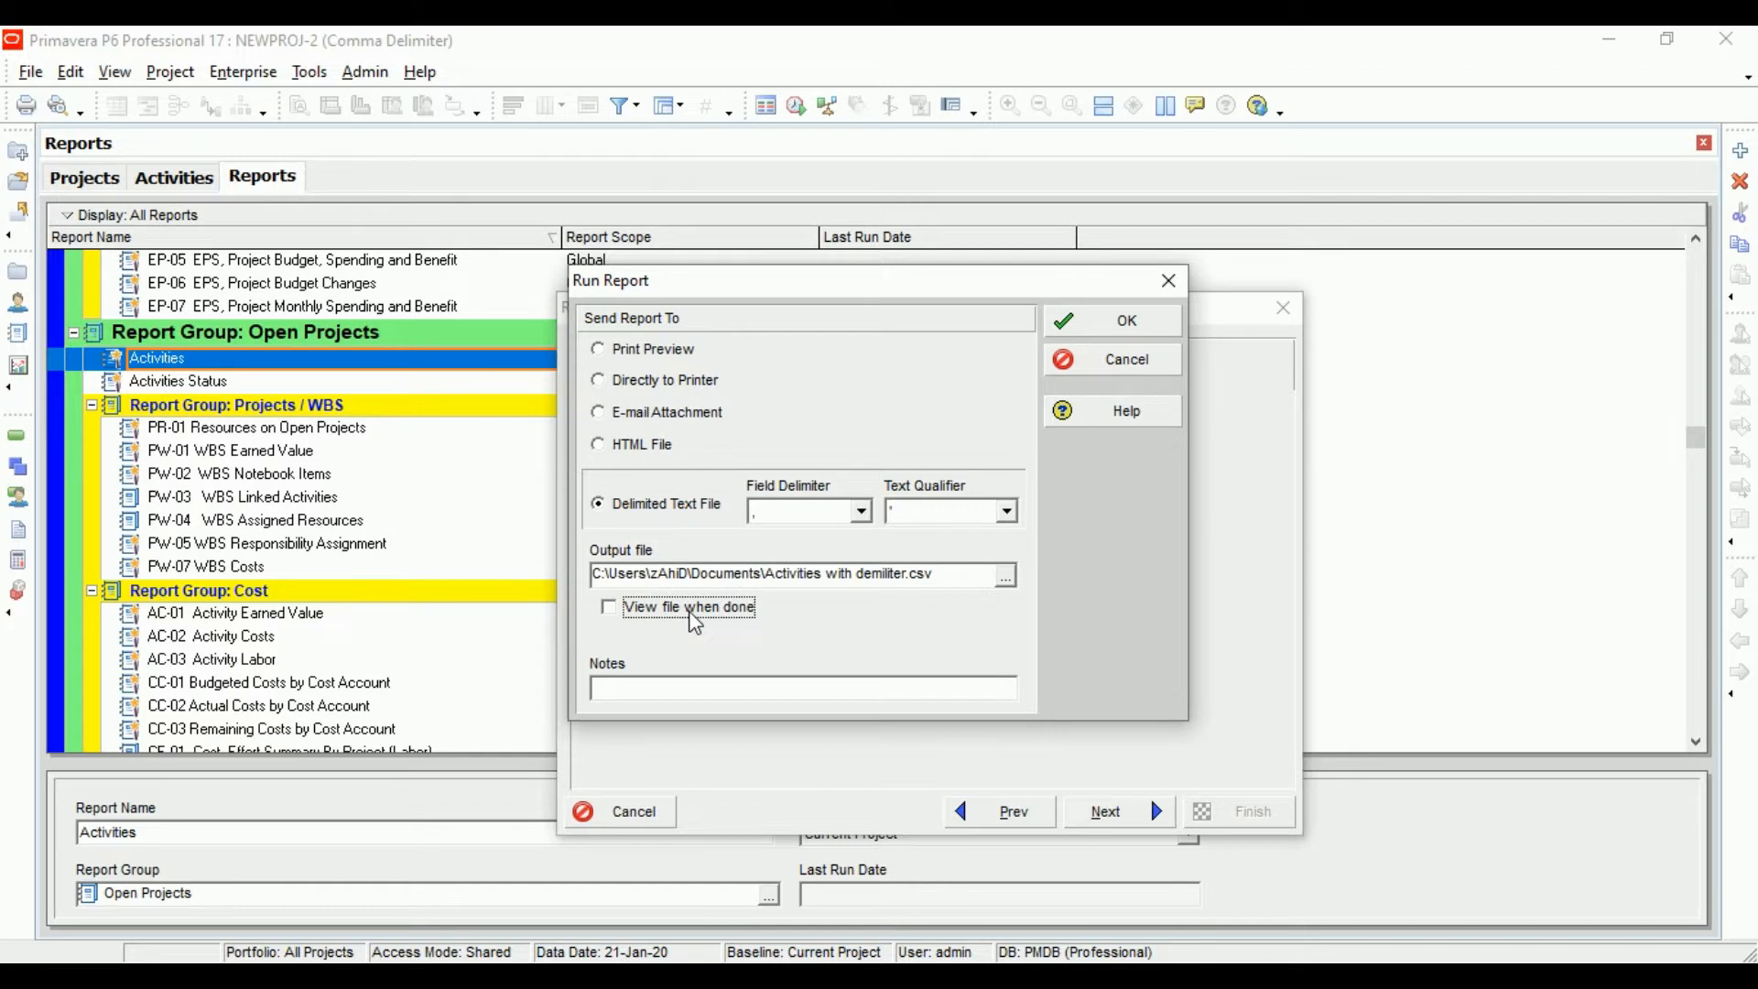
click(1095, 322)
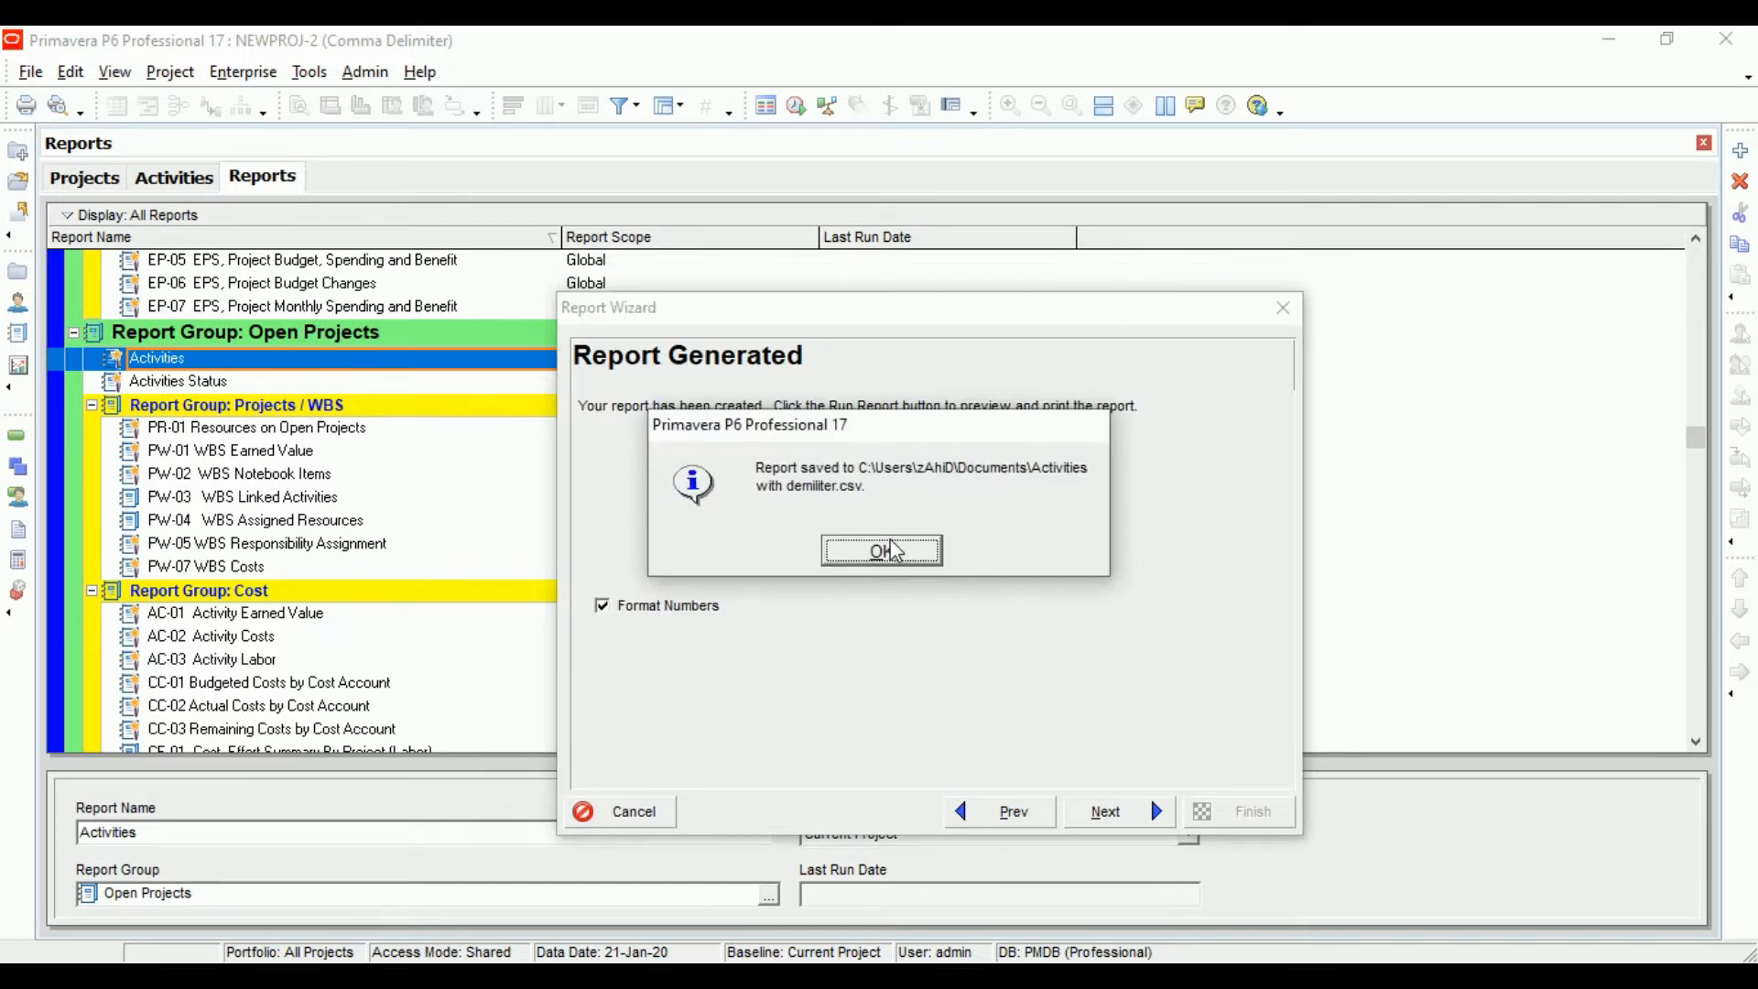
click(893, 550)
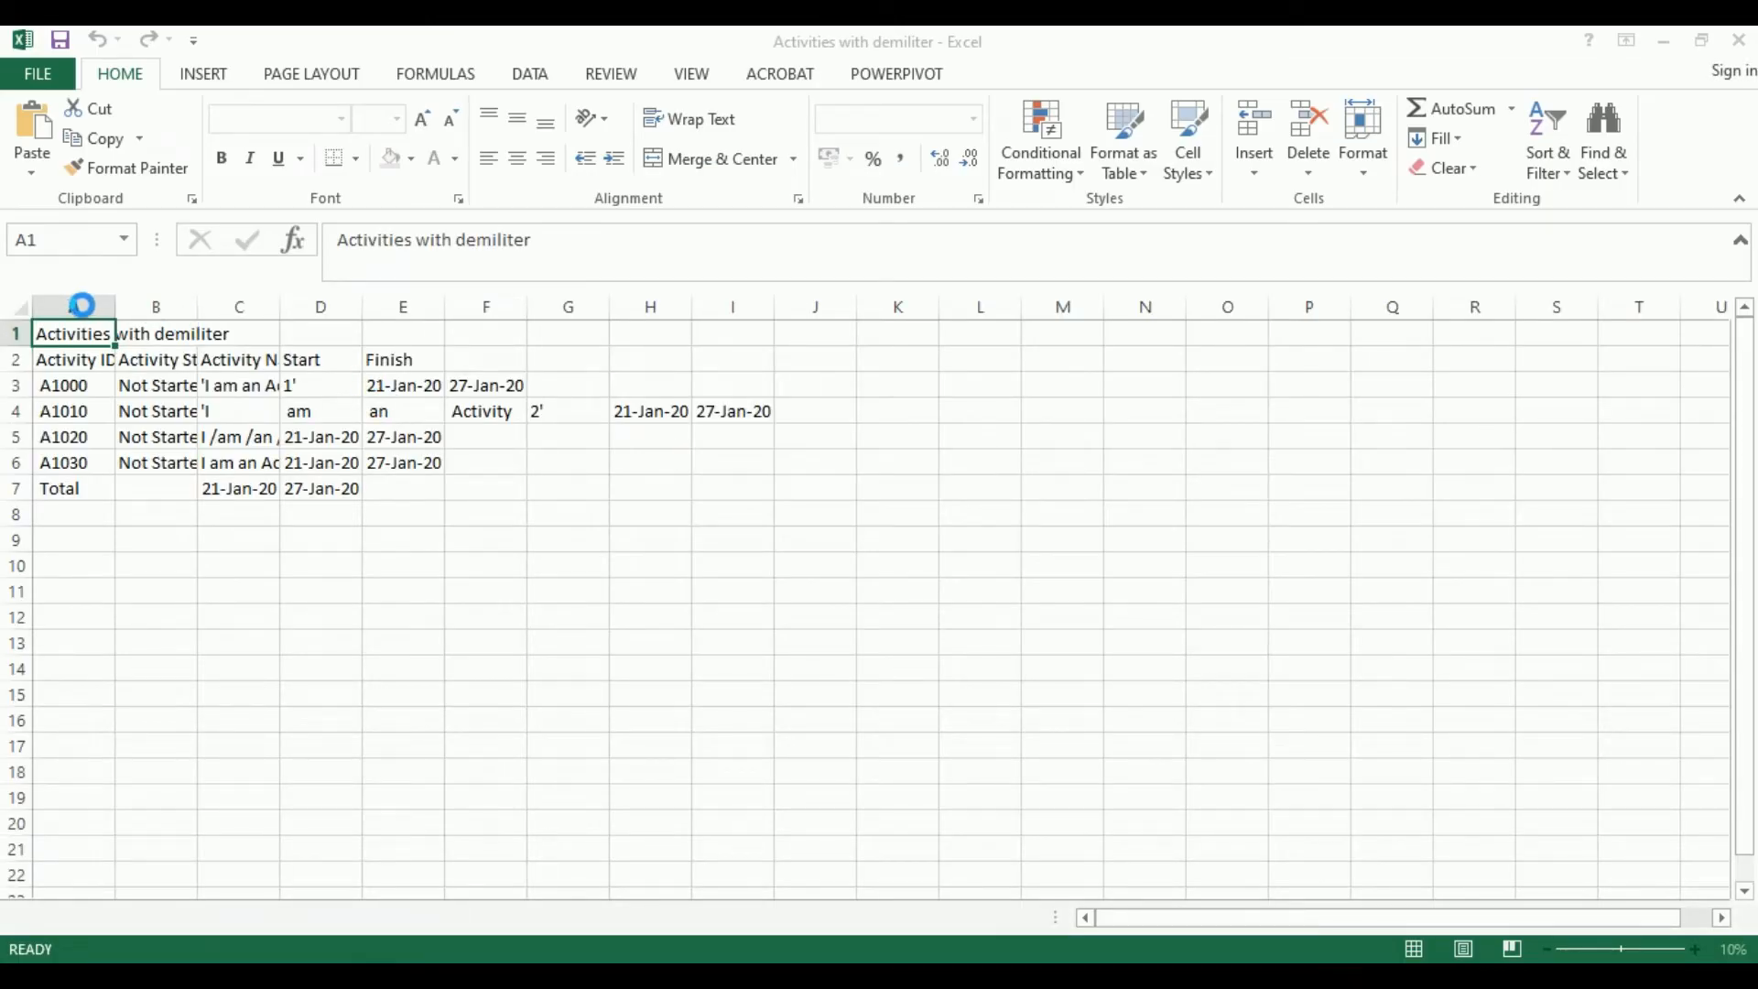
Step: In the exported CSV in Excel, widen columns A to I and inspect the activity name cells of A1000
drag(83, 305, 770, 302)
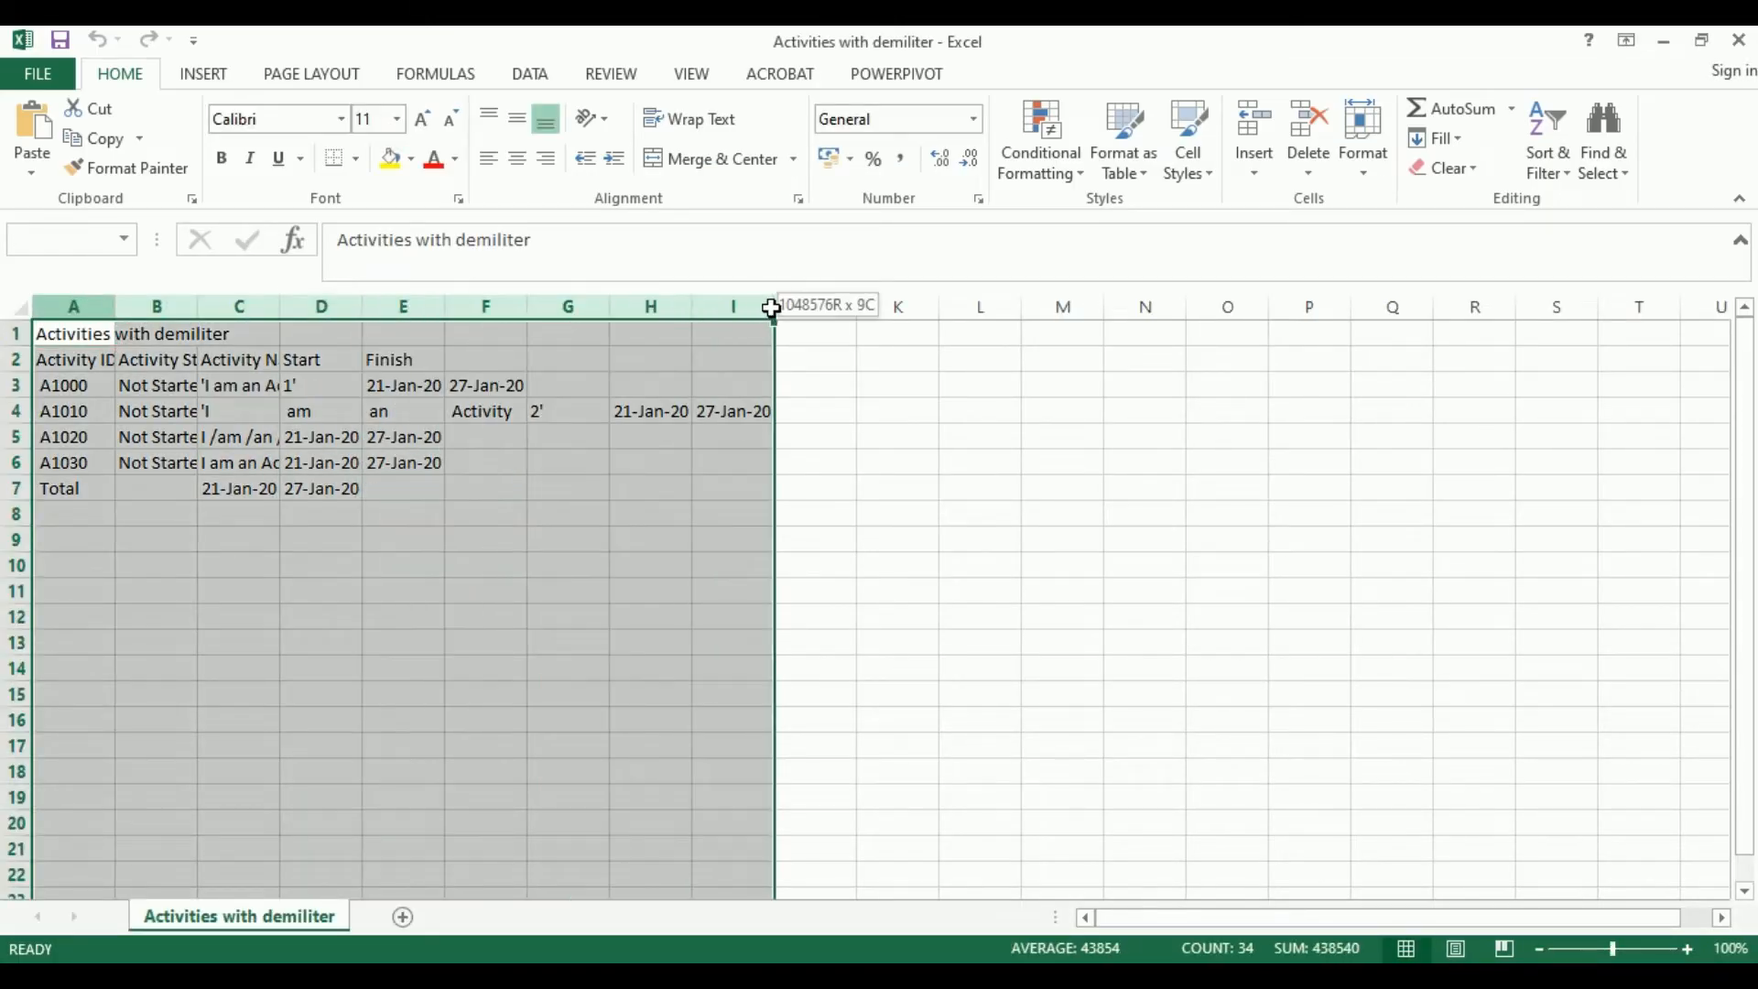
drag(197, 306, 232, 306)
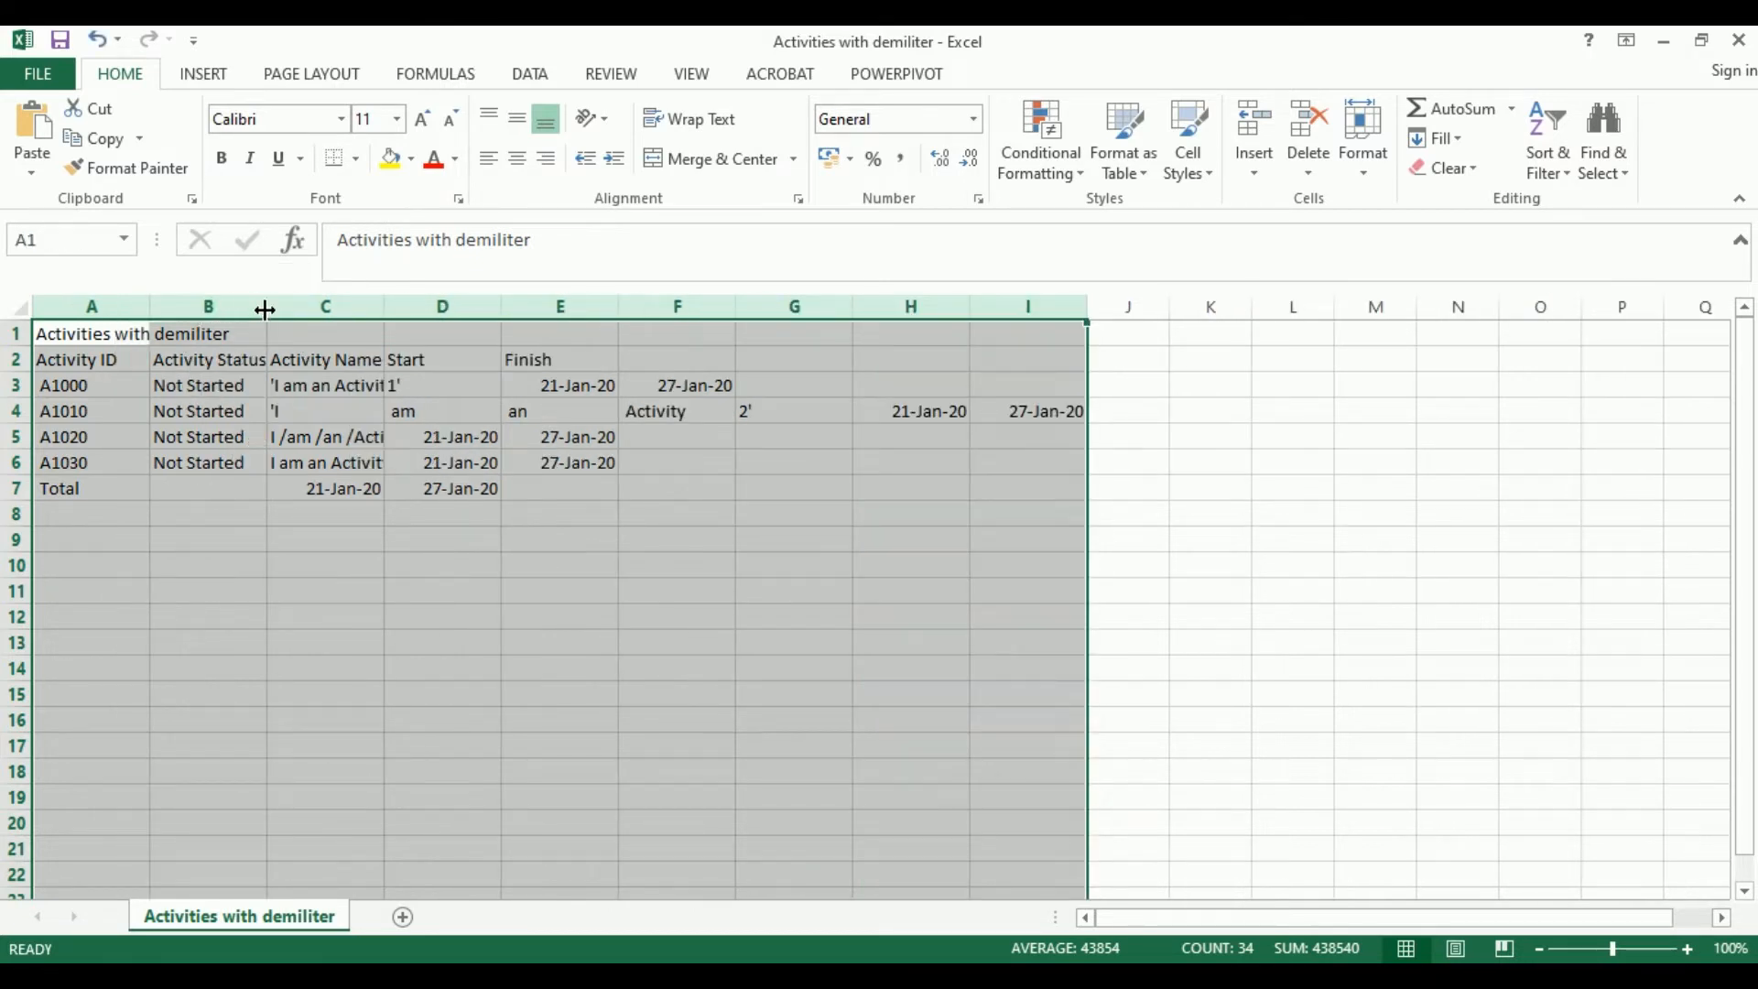
drag(262, 306, 288, 306)
click(530, 623)
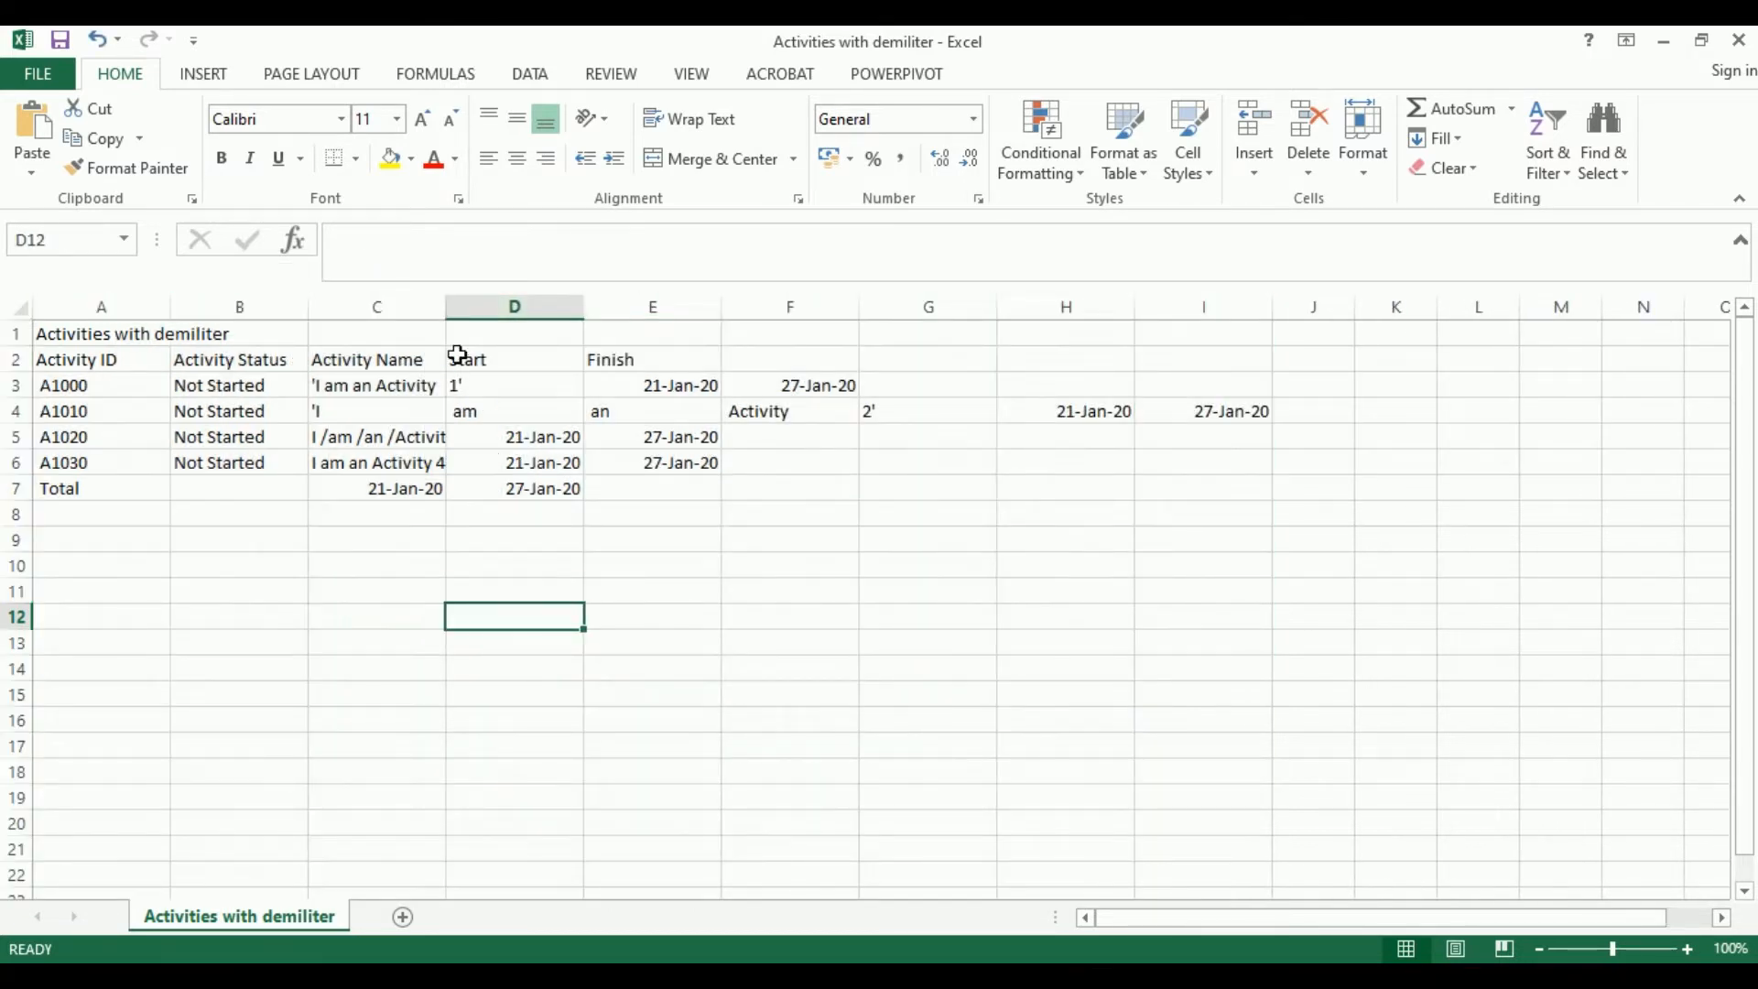
click(417, 380)
drag(417, 380, 527, 388)
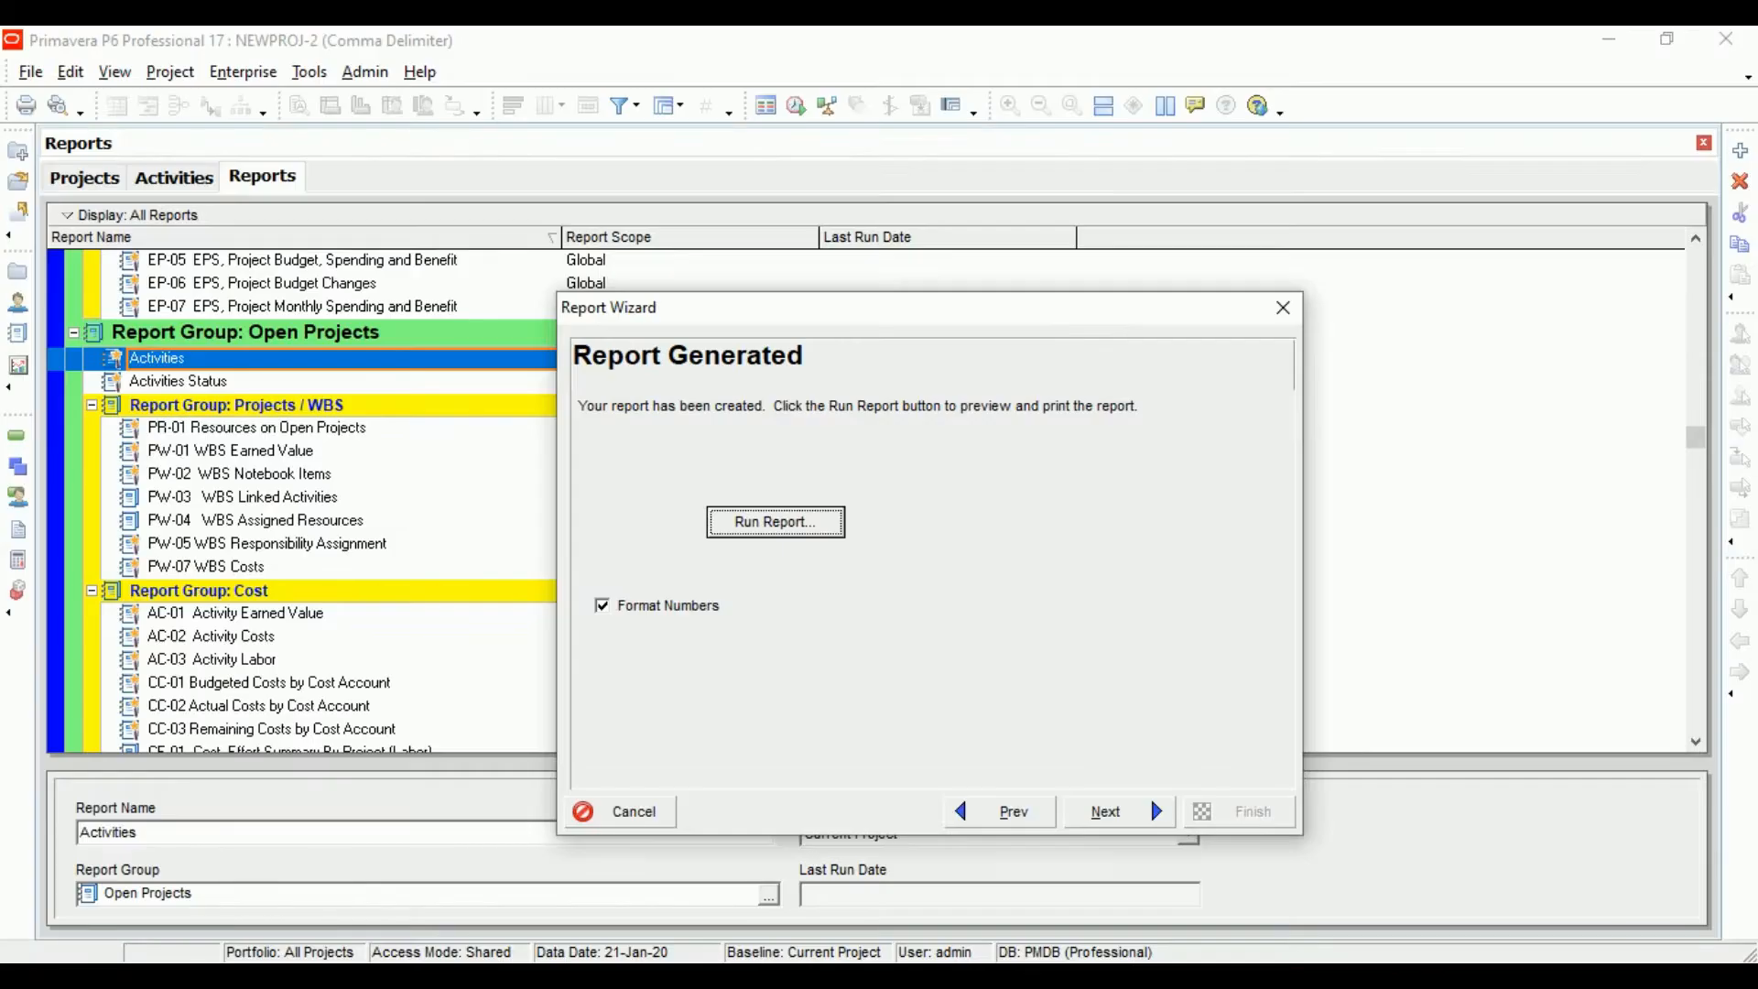
Step: Return to Primavera P6, cancel the report wizard, and show the project's activities
click(632, 812)
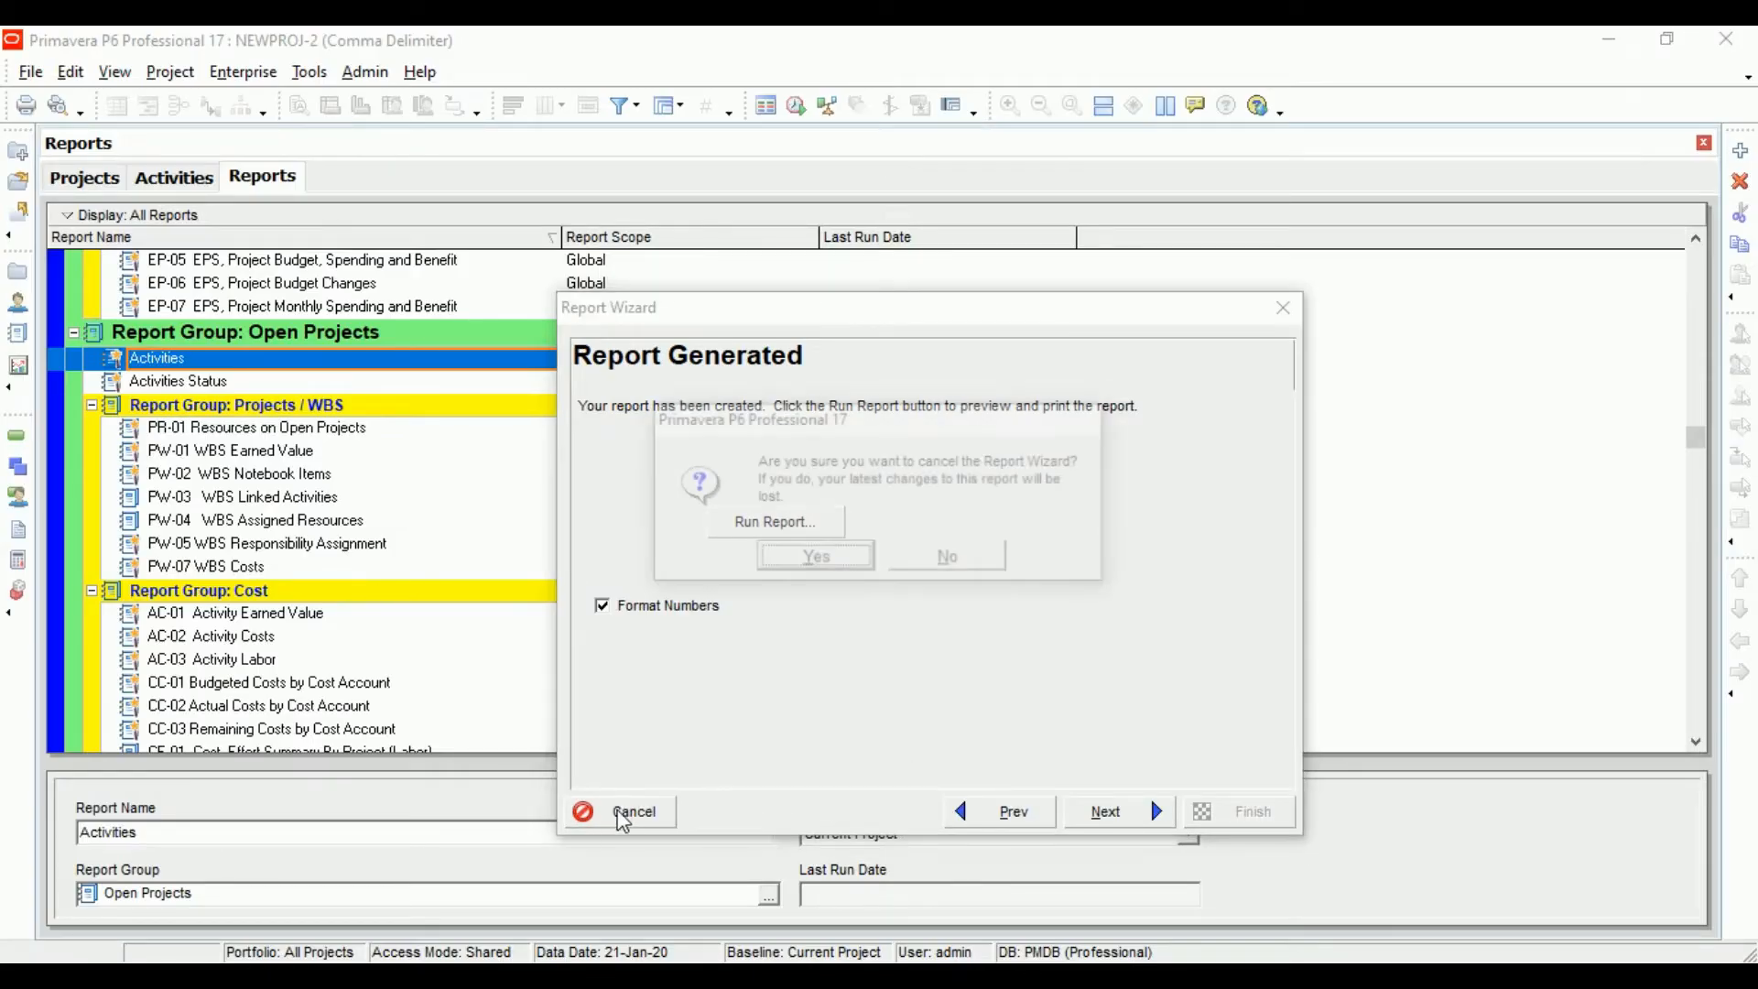
click(810, 560)
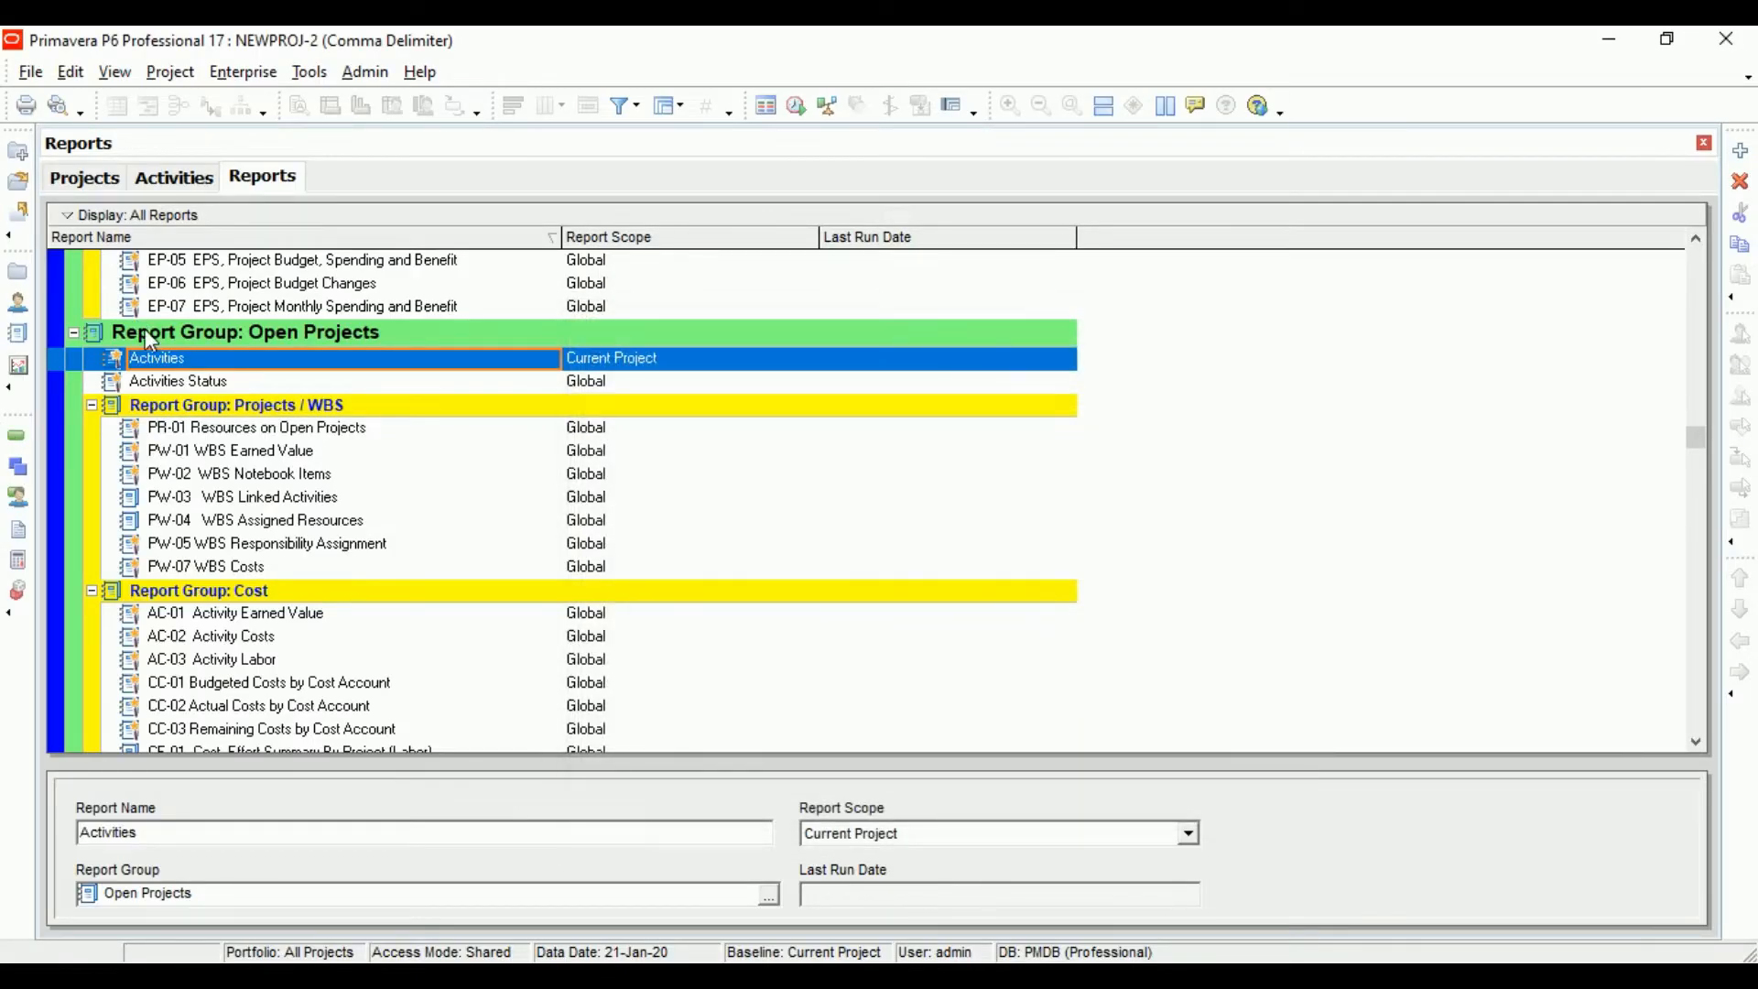
click(175, 182)
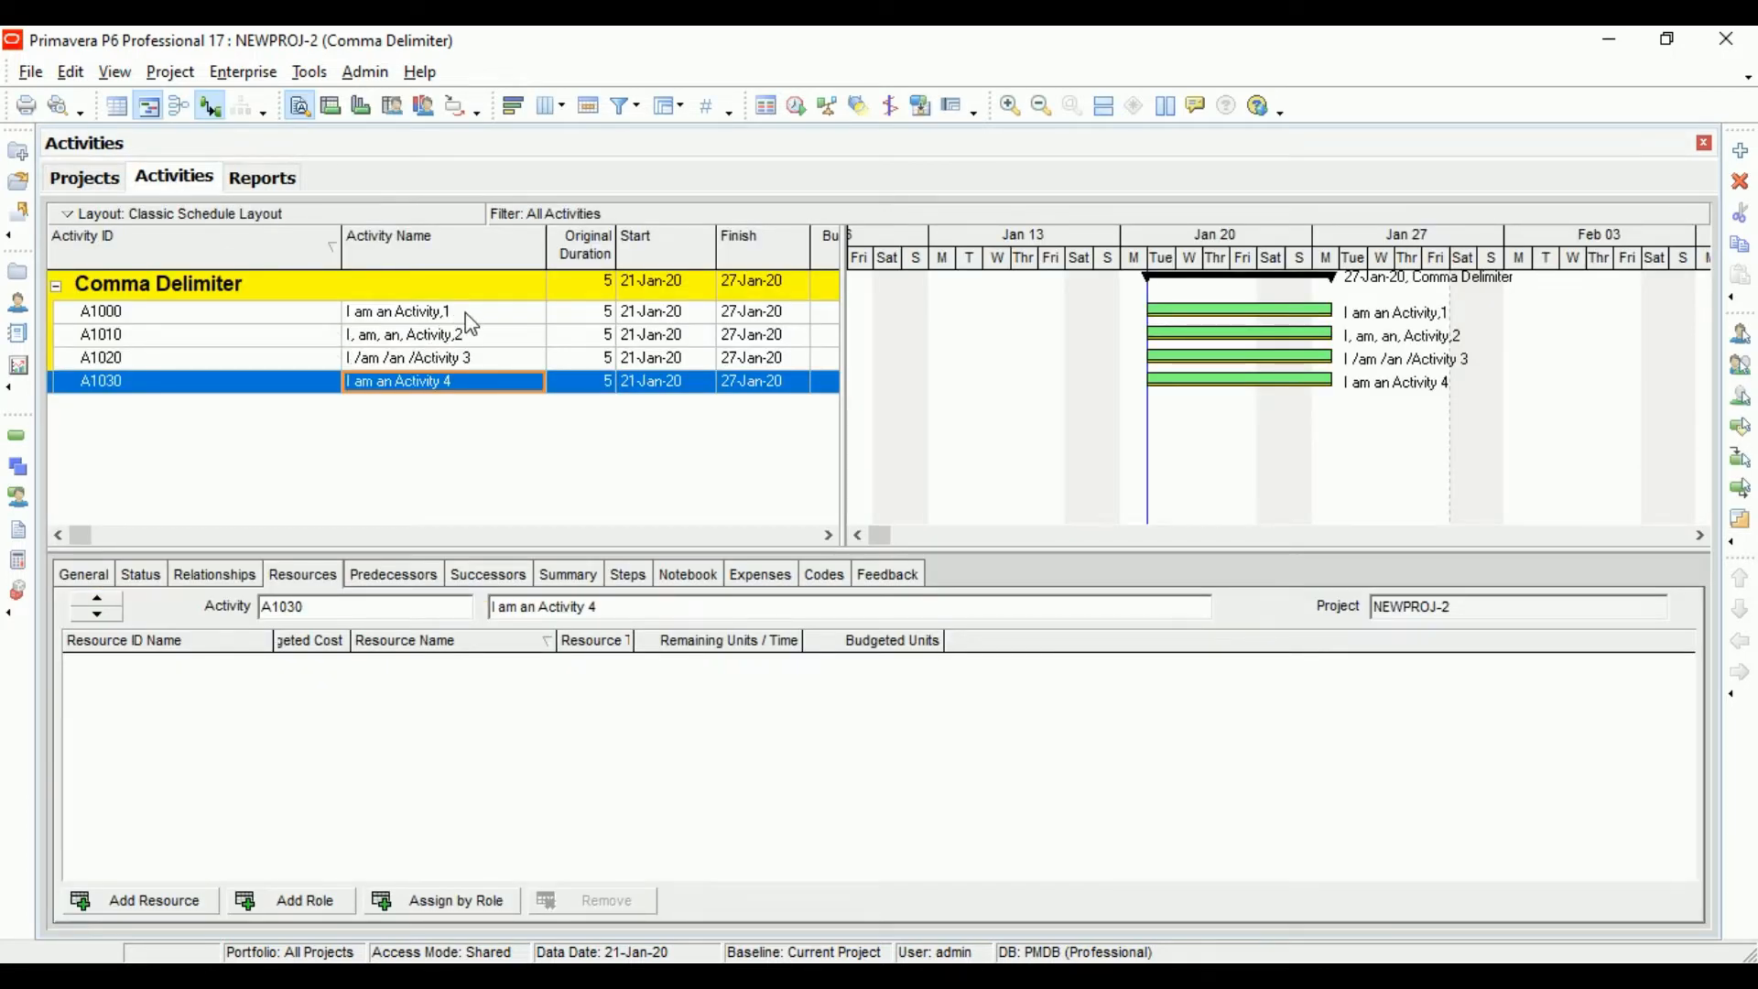
Step: Compare the names of activities A1000 and A1010 in Primavera P6 with their cells in the exported Excel sheet
click(465, 311)
key(alt+Tab)
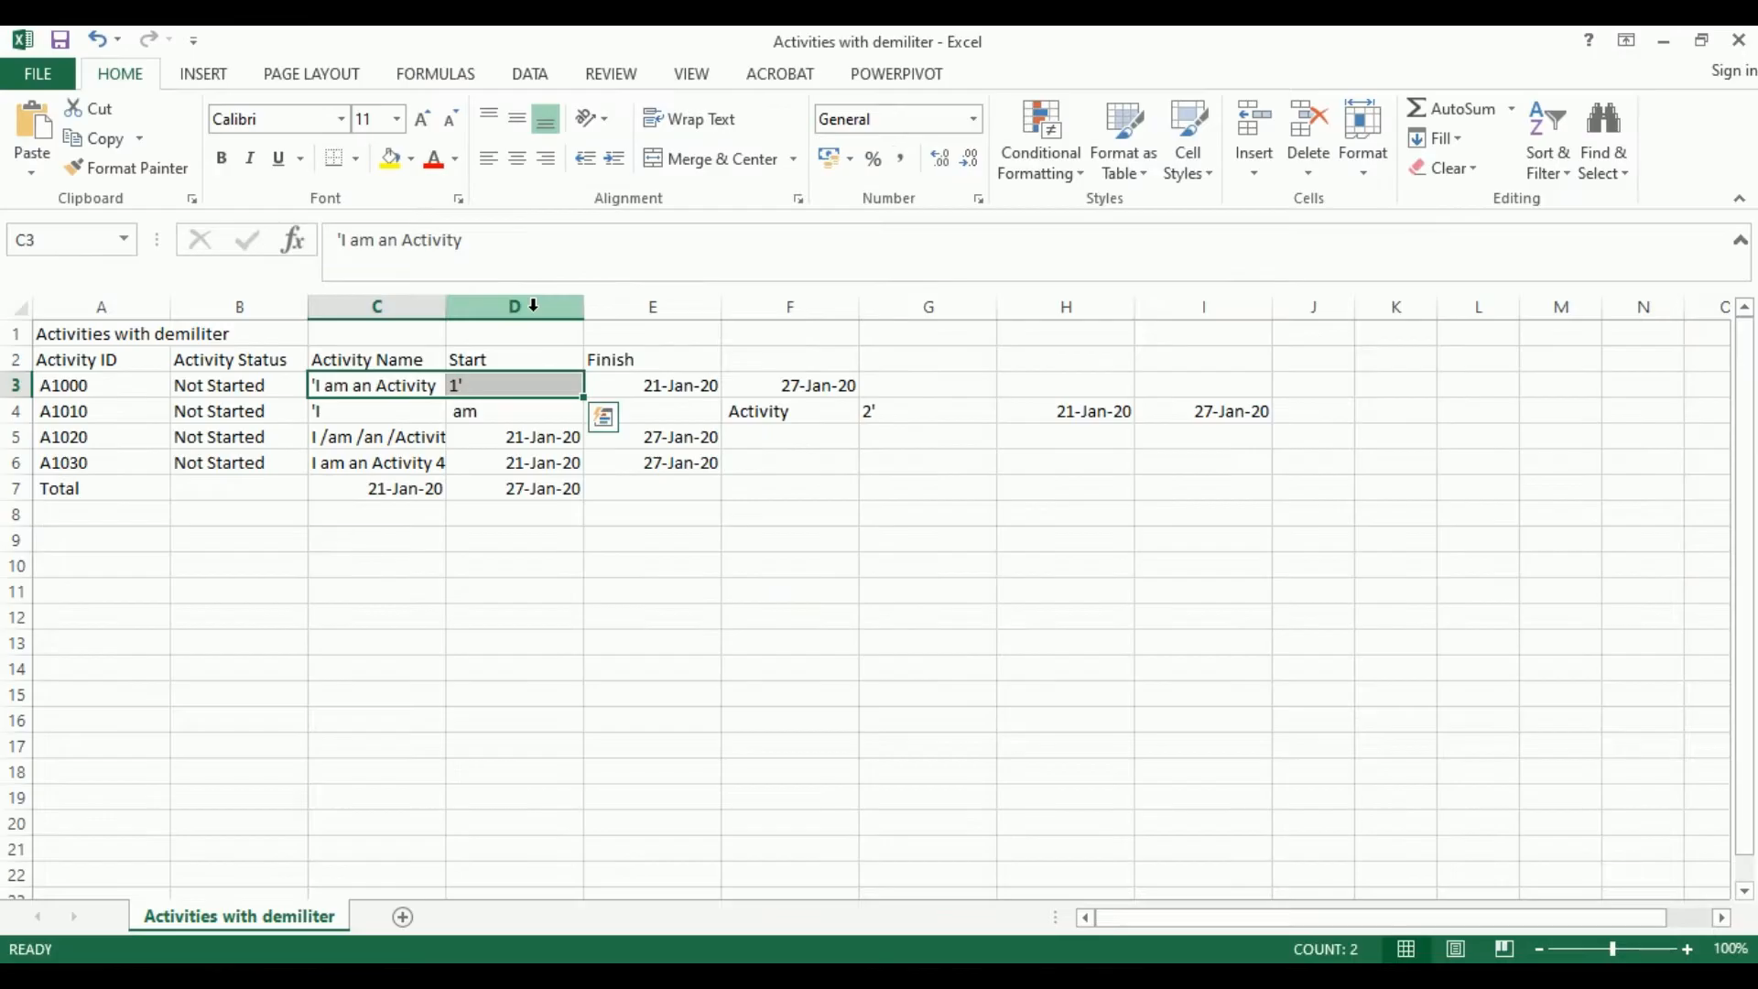
drag(345, 418, 890, 416)
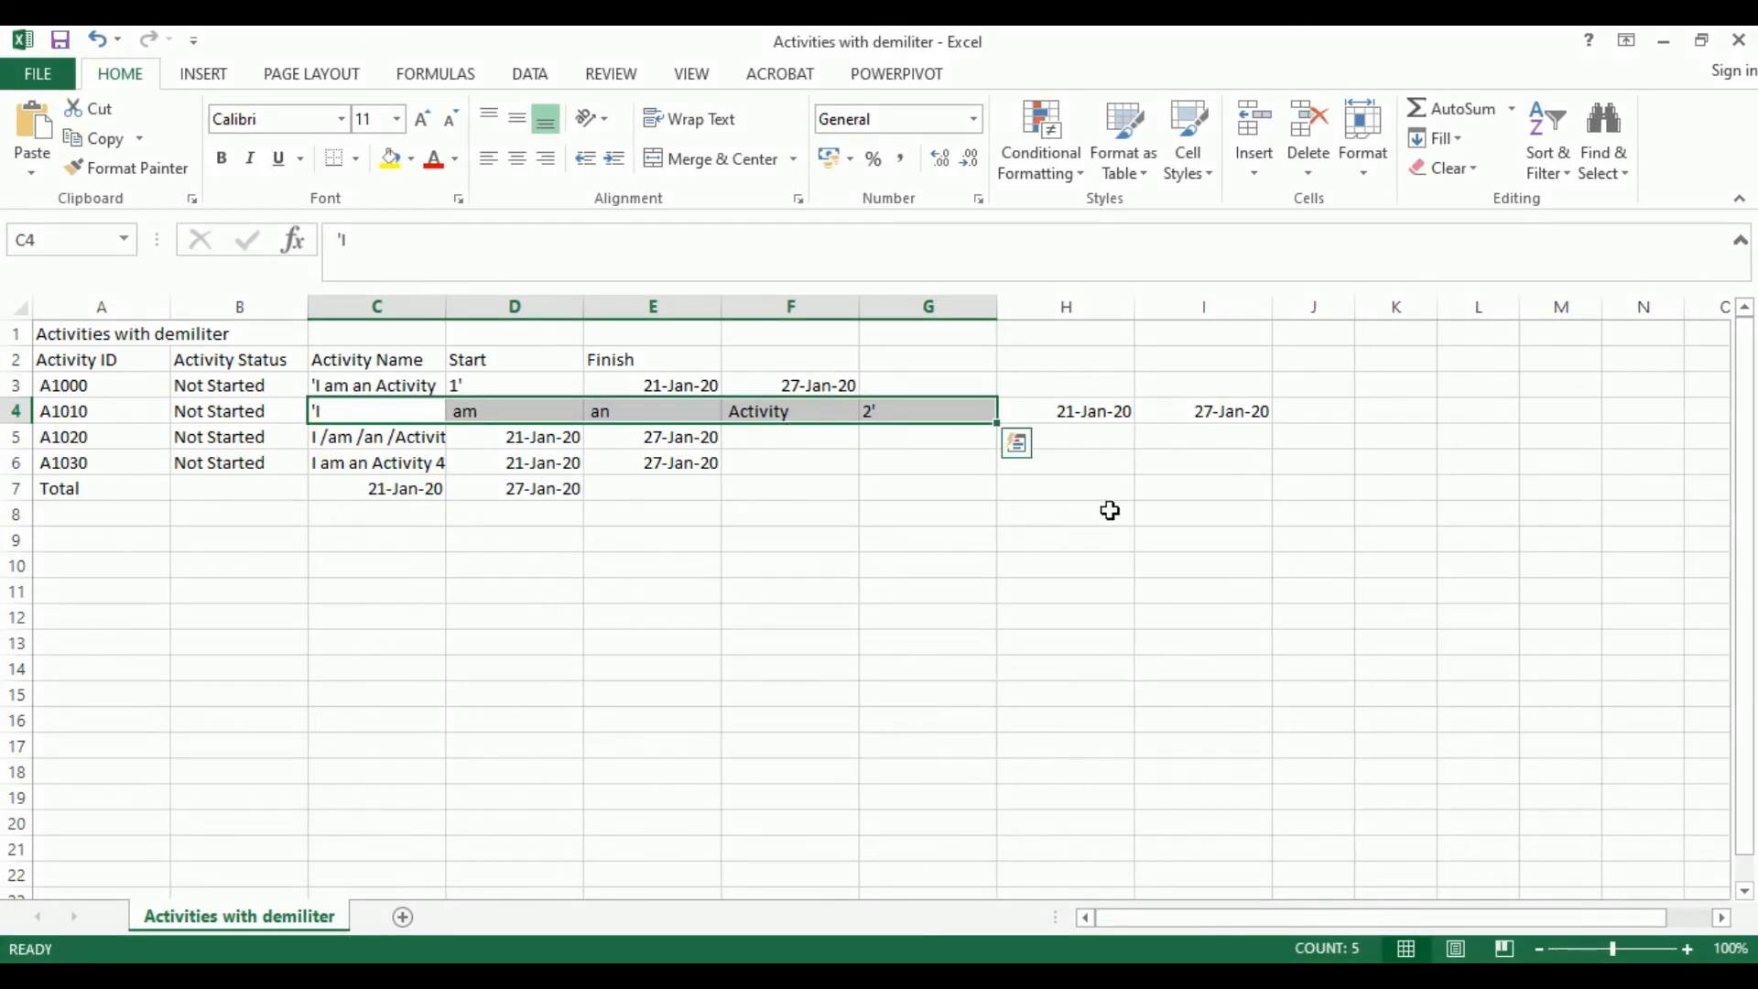
key(alt+Tab)
click(478, 336)
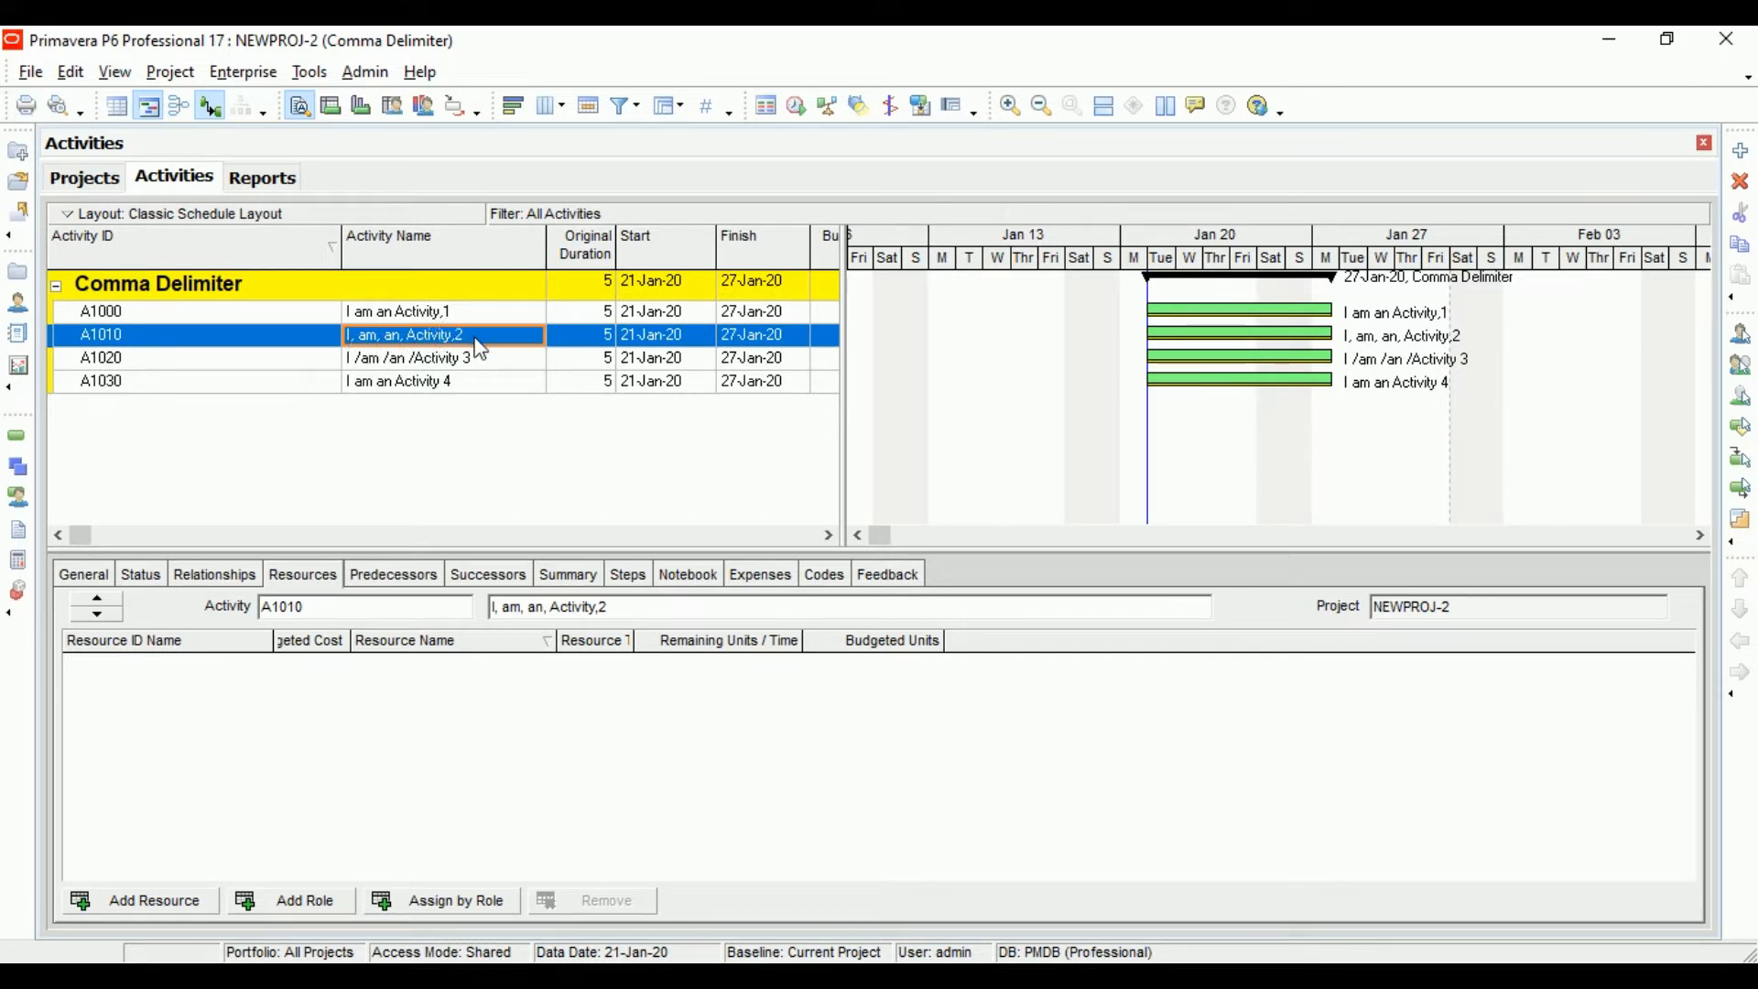
key(alt+Tab)
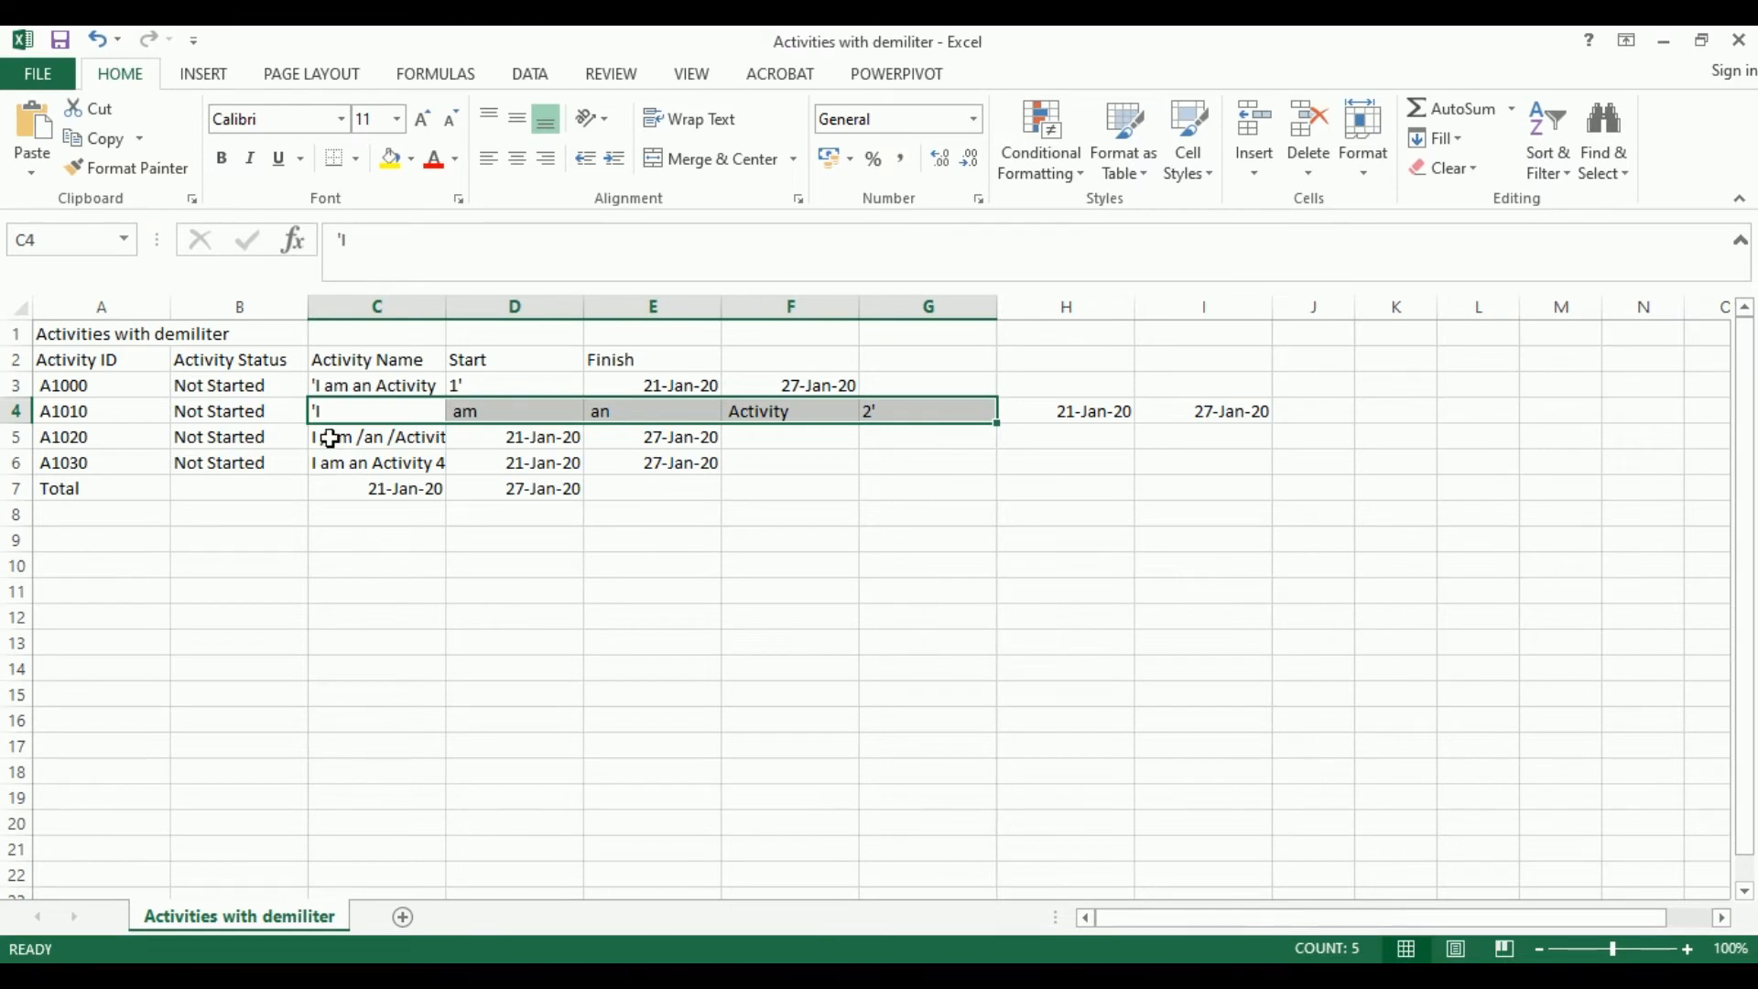
Step: Widen the Activity Name column in the Excel sheet and compare A1020's name with its entry in Primavera P6
drag(446, 305, 597, 297)
click(558, 511)
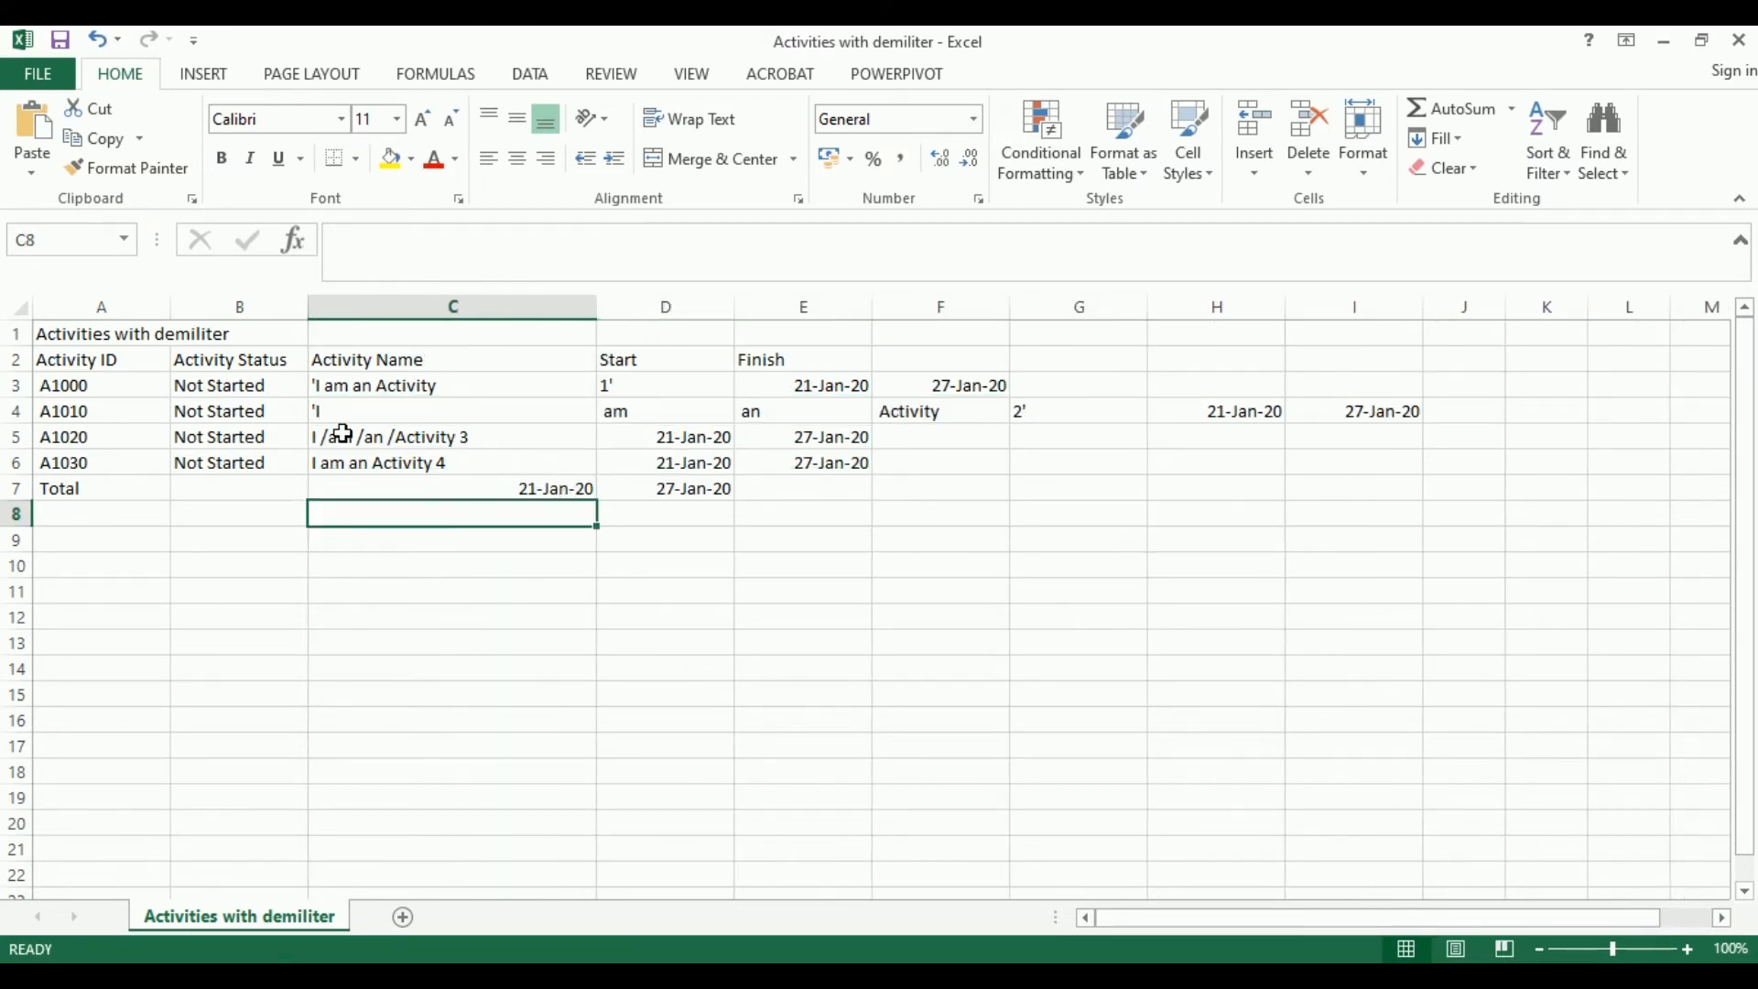
drag(338, 437, 503, 431)
key(alt+Tab)
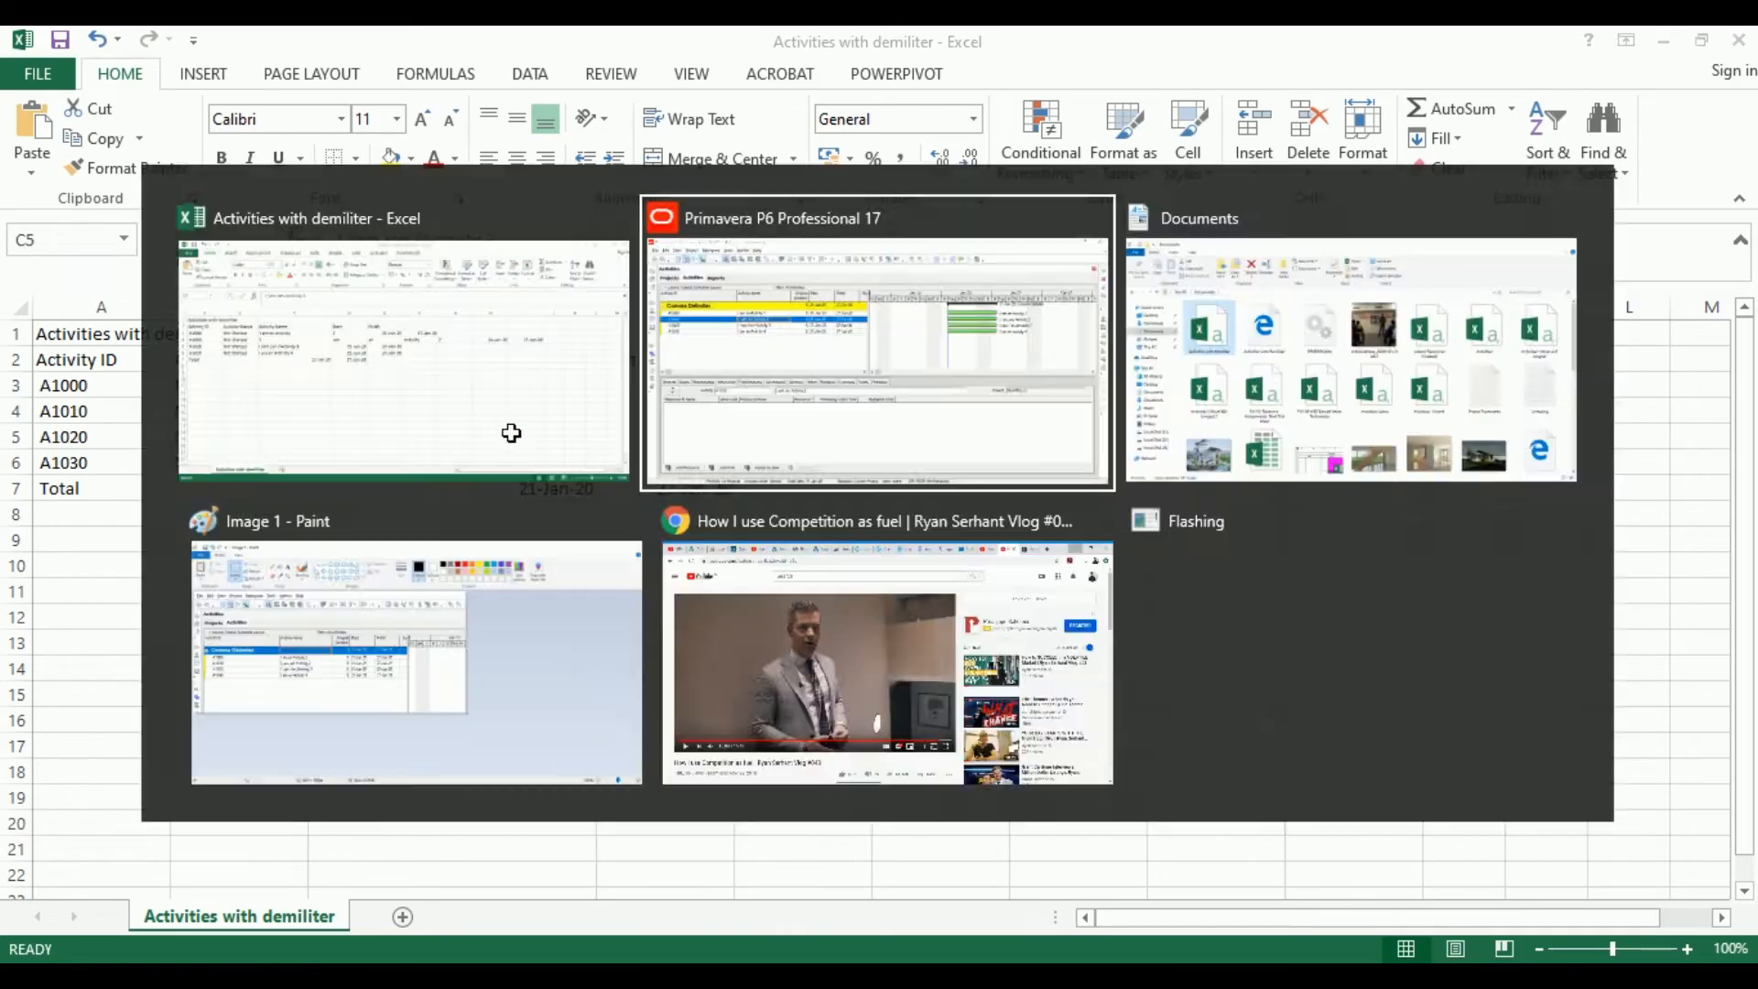
click(449, 359)
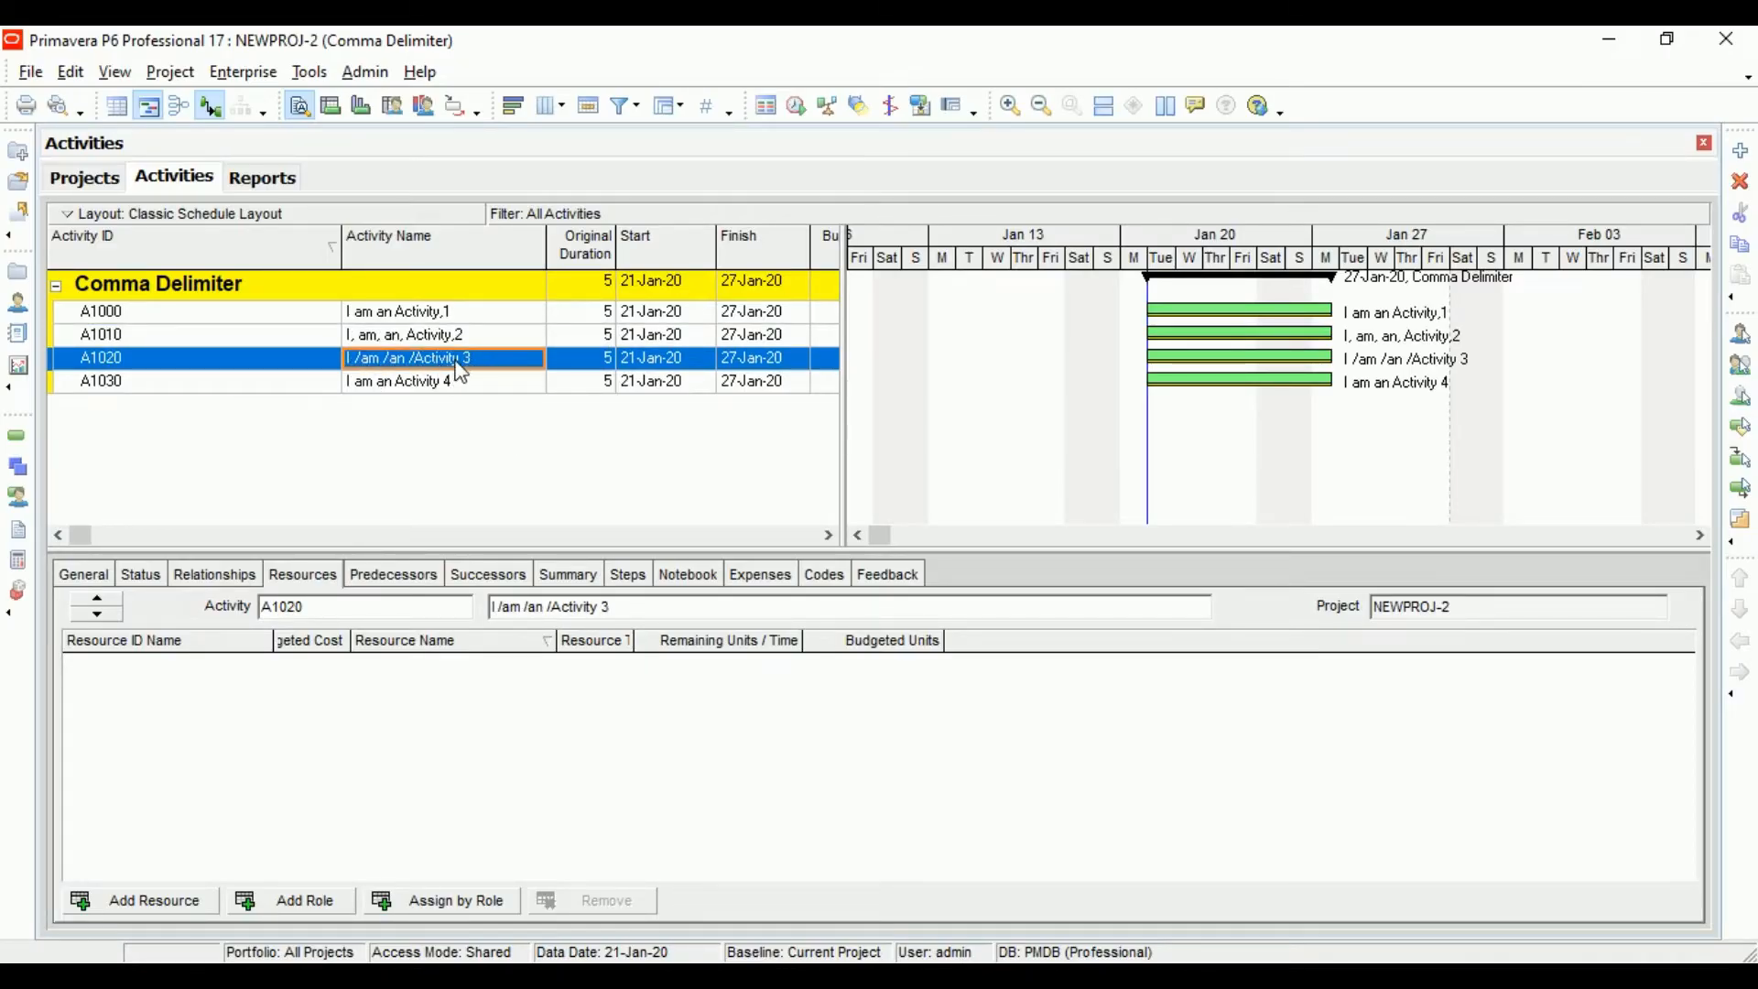
key(alt+Tab)
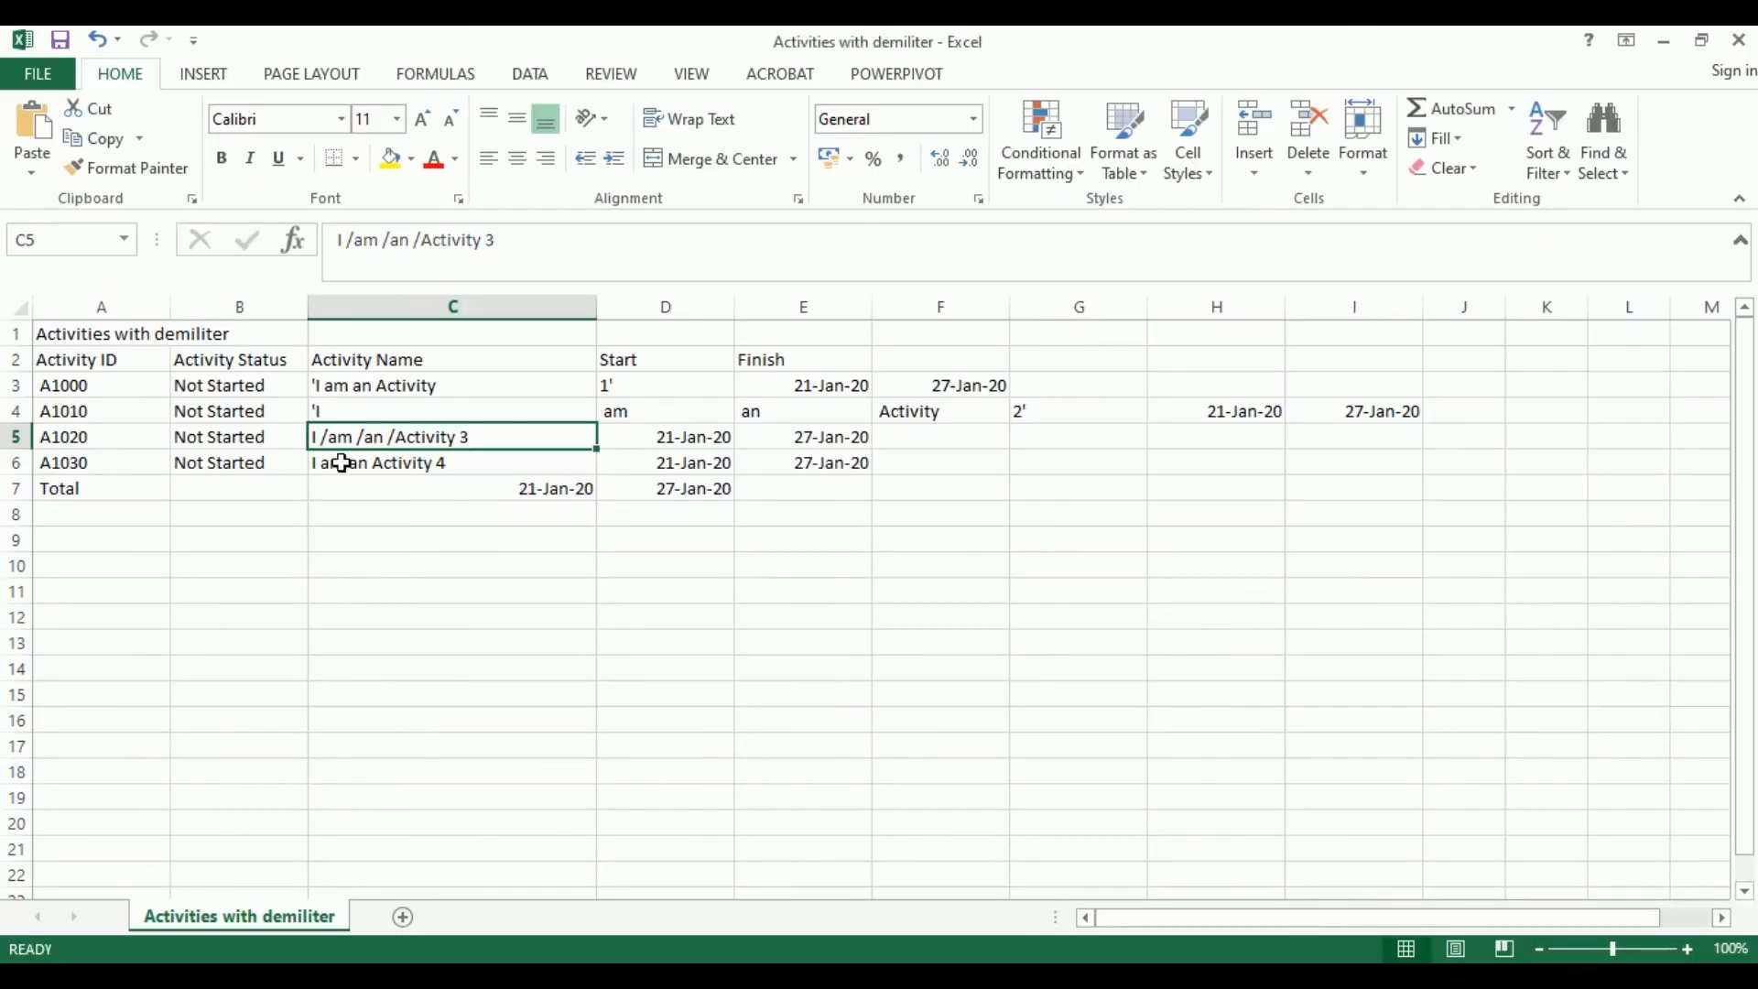
Step: Compare A1030's exported name in Excel with the same activity in Primavera P6, and return to the sheet
click(341, 462)
key(alt+Tab)
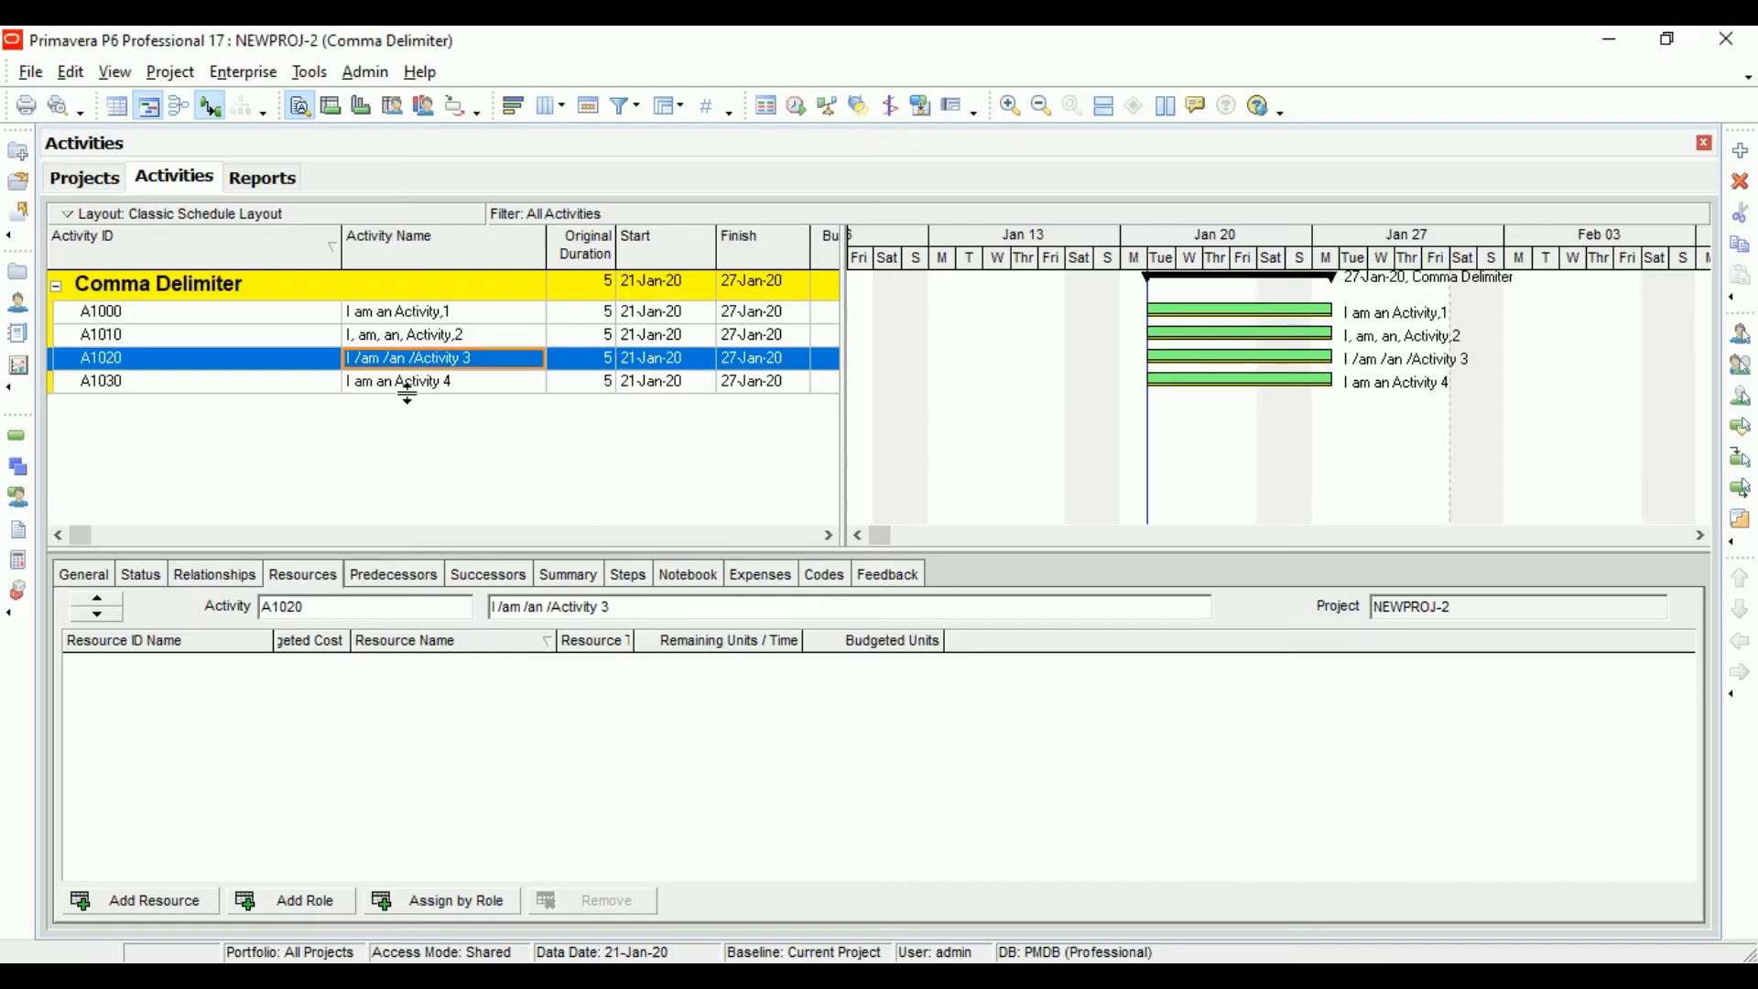
click(403, 383)
key(alt+Tab)
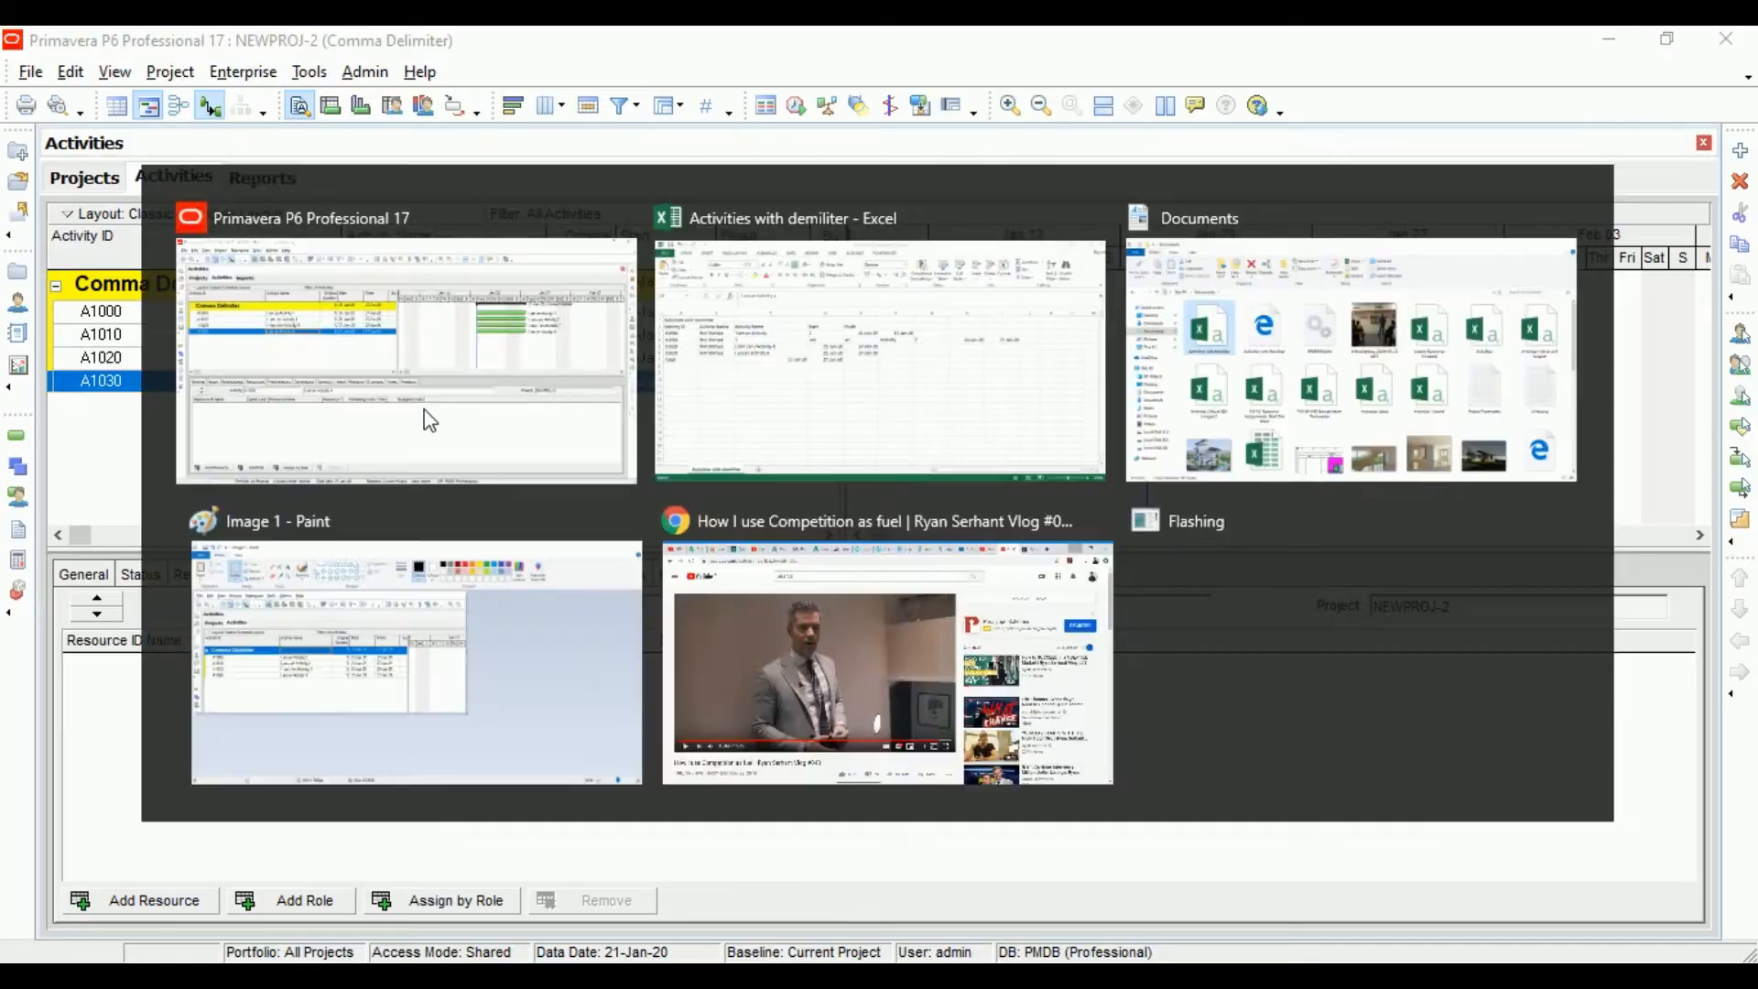
Step: Check the Start and Finish headings against the name fragments and dates in the A1000 and A1010 rows
drag(618, 357, 742, 358)
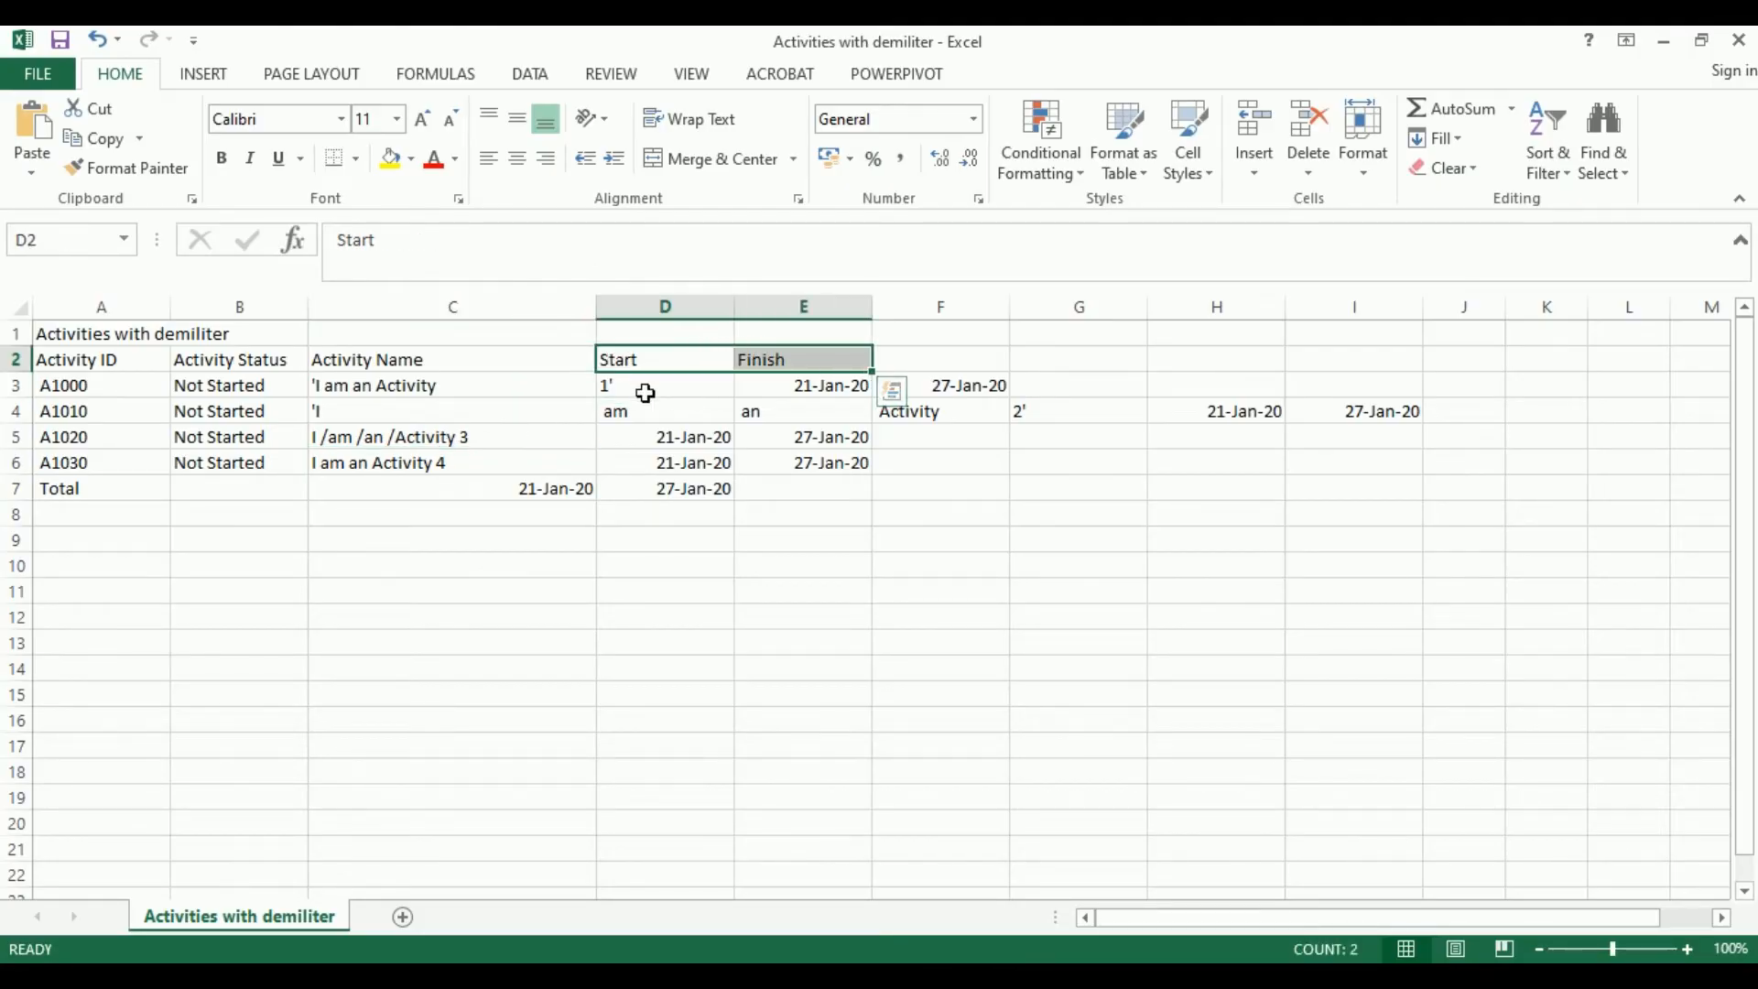
click(378, 377)
drag(378, 377, 620, 381)
click(632, 355)
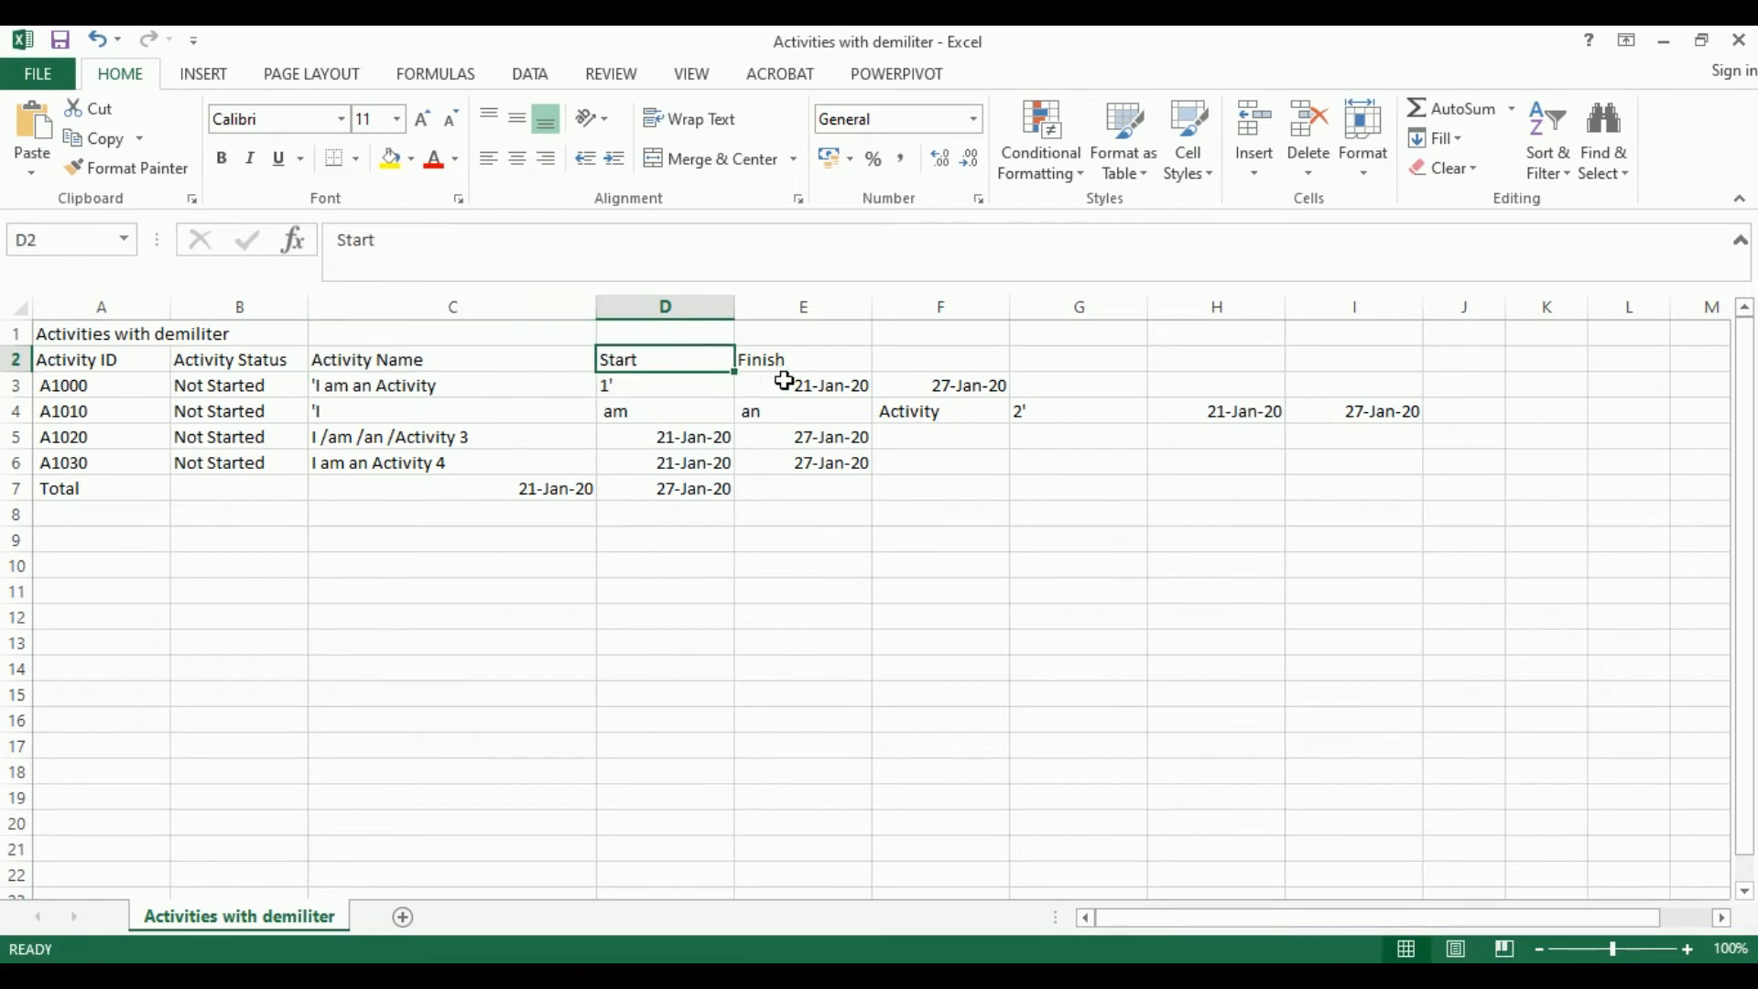
drag(781, 381, 1052, 379)
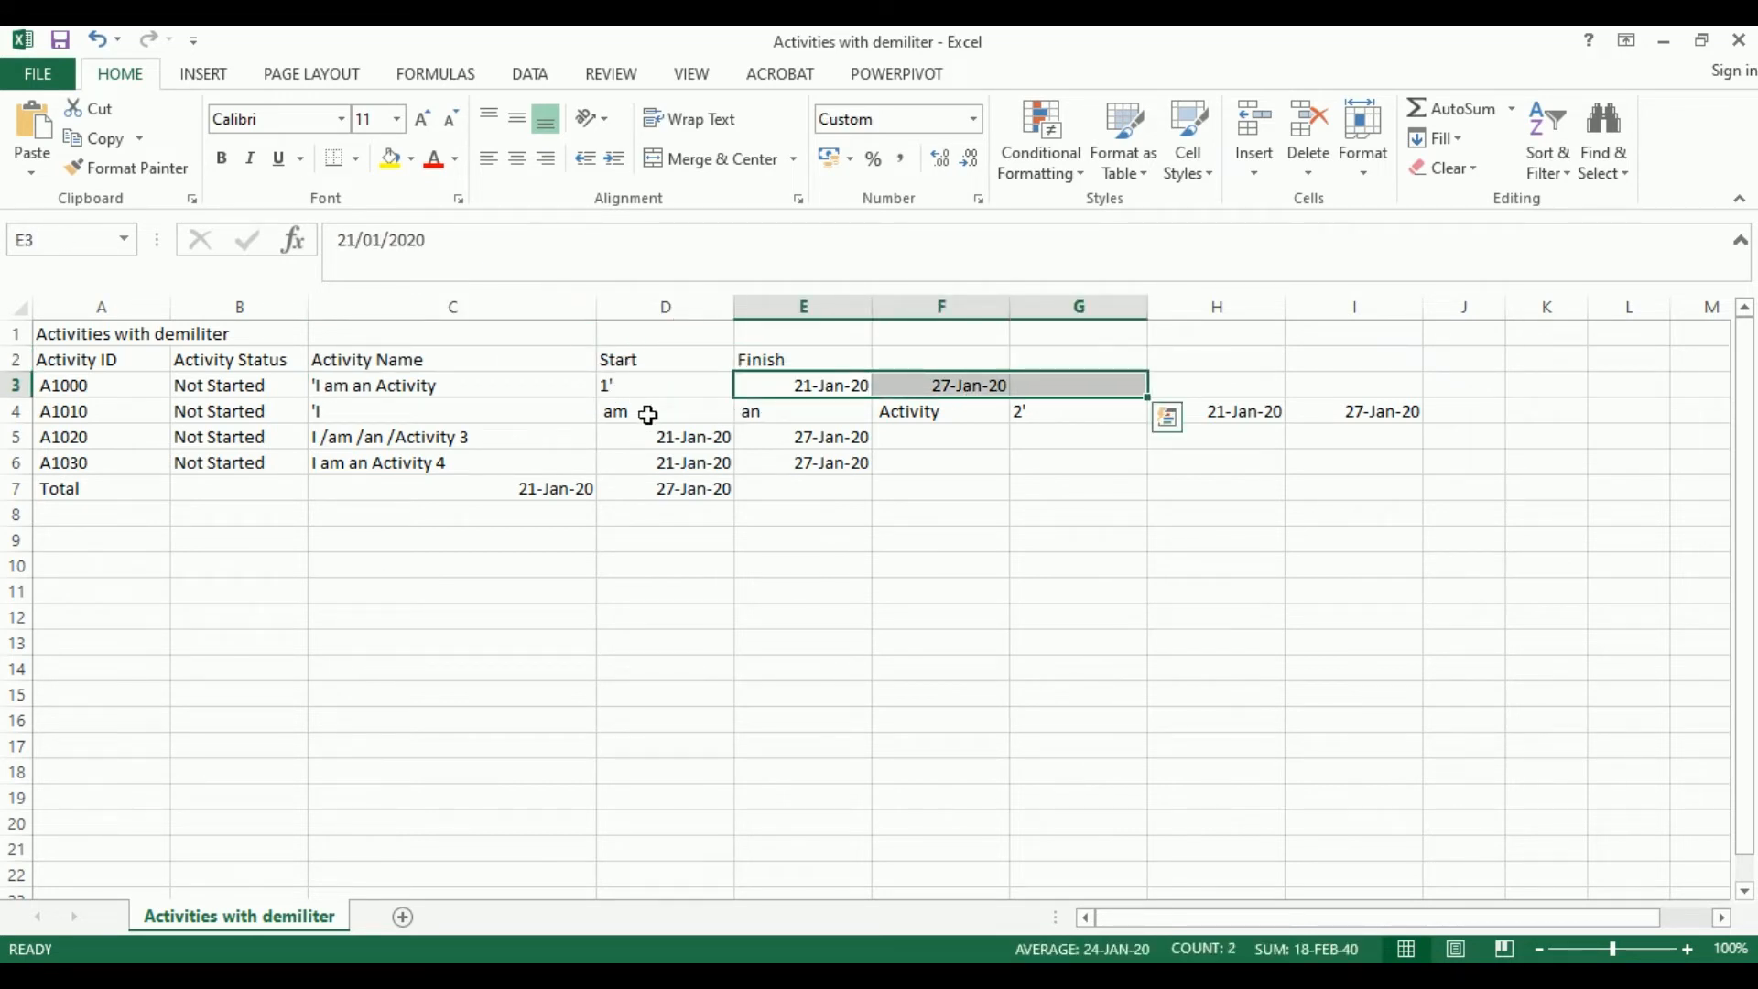
drag(632, 410, 1369, 359)
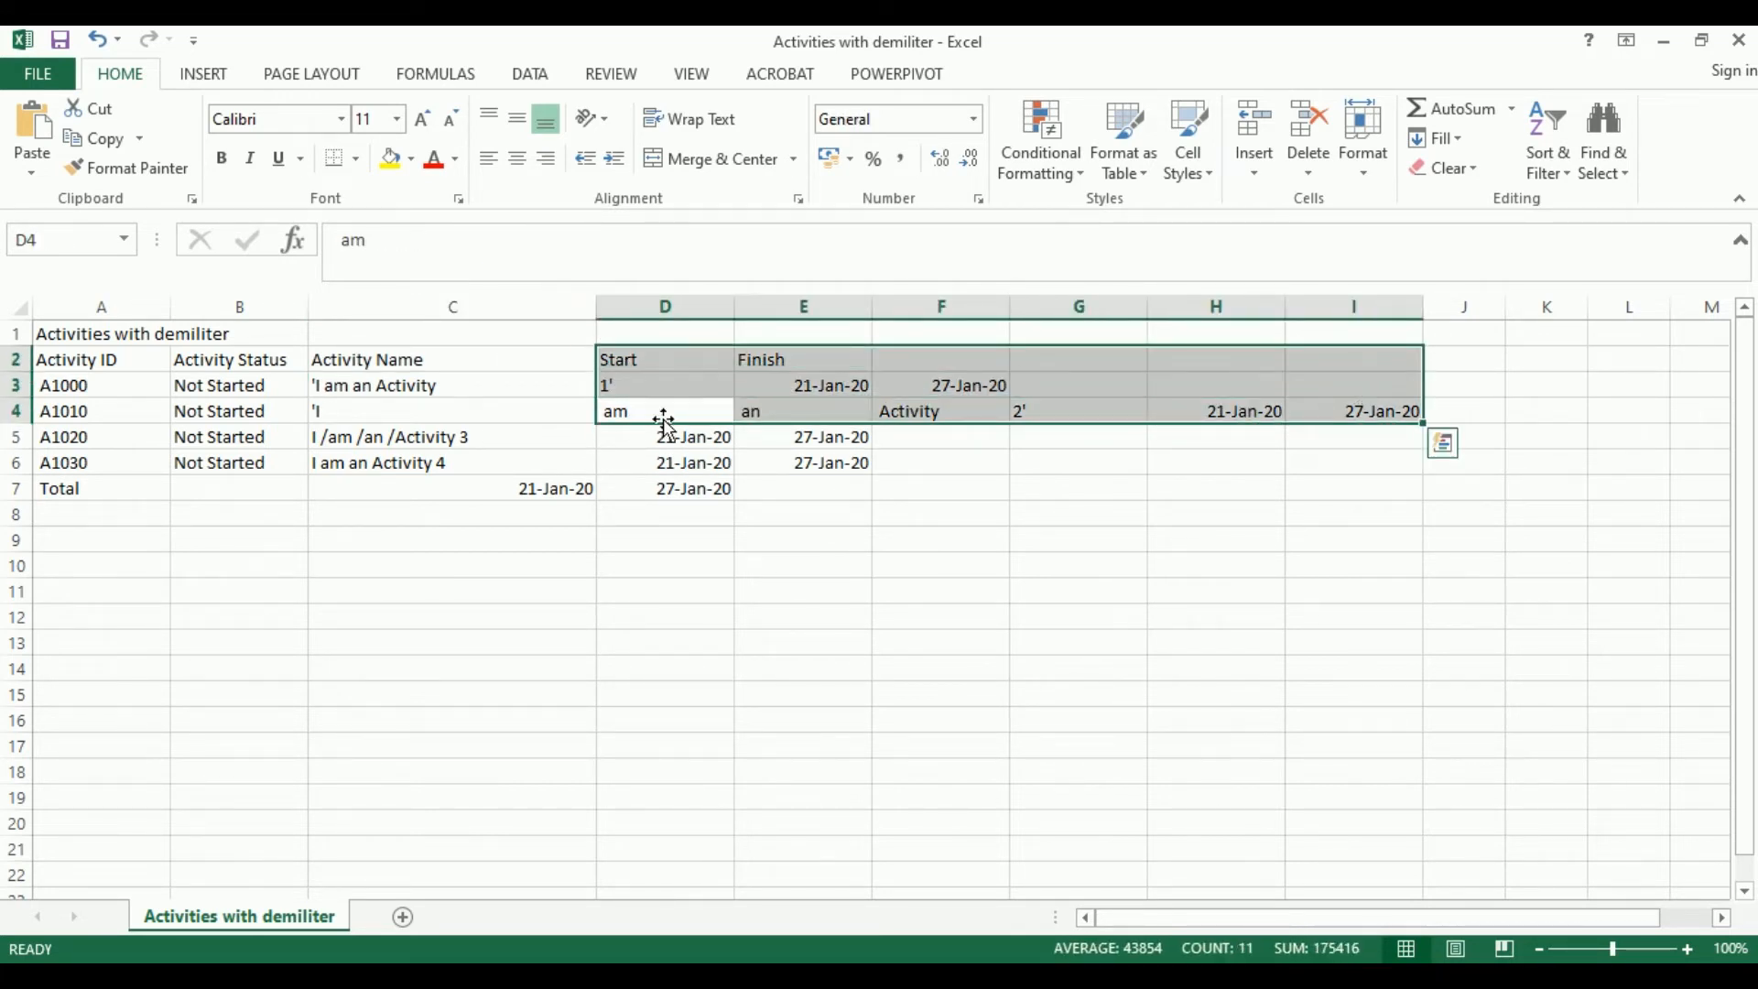
Step: Fill the range D2:I7, from the Start heading through the Total row, with standard red
click(629, 359)
drag(651, 361, 1415, 485)
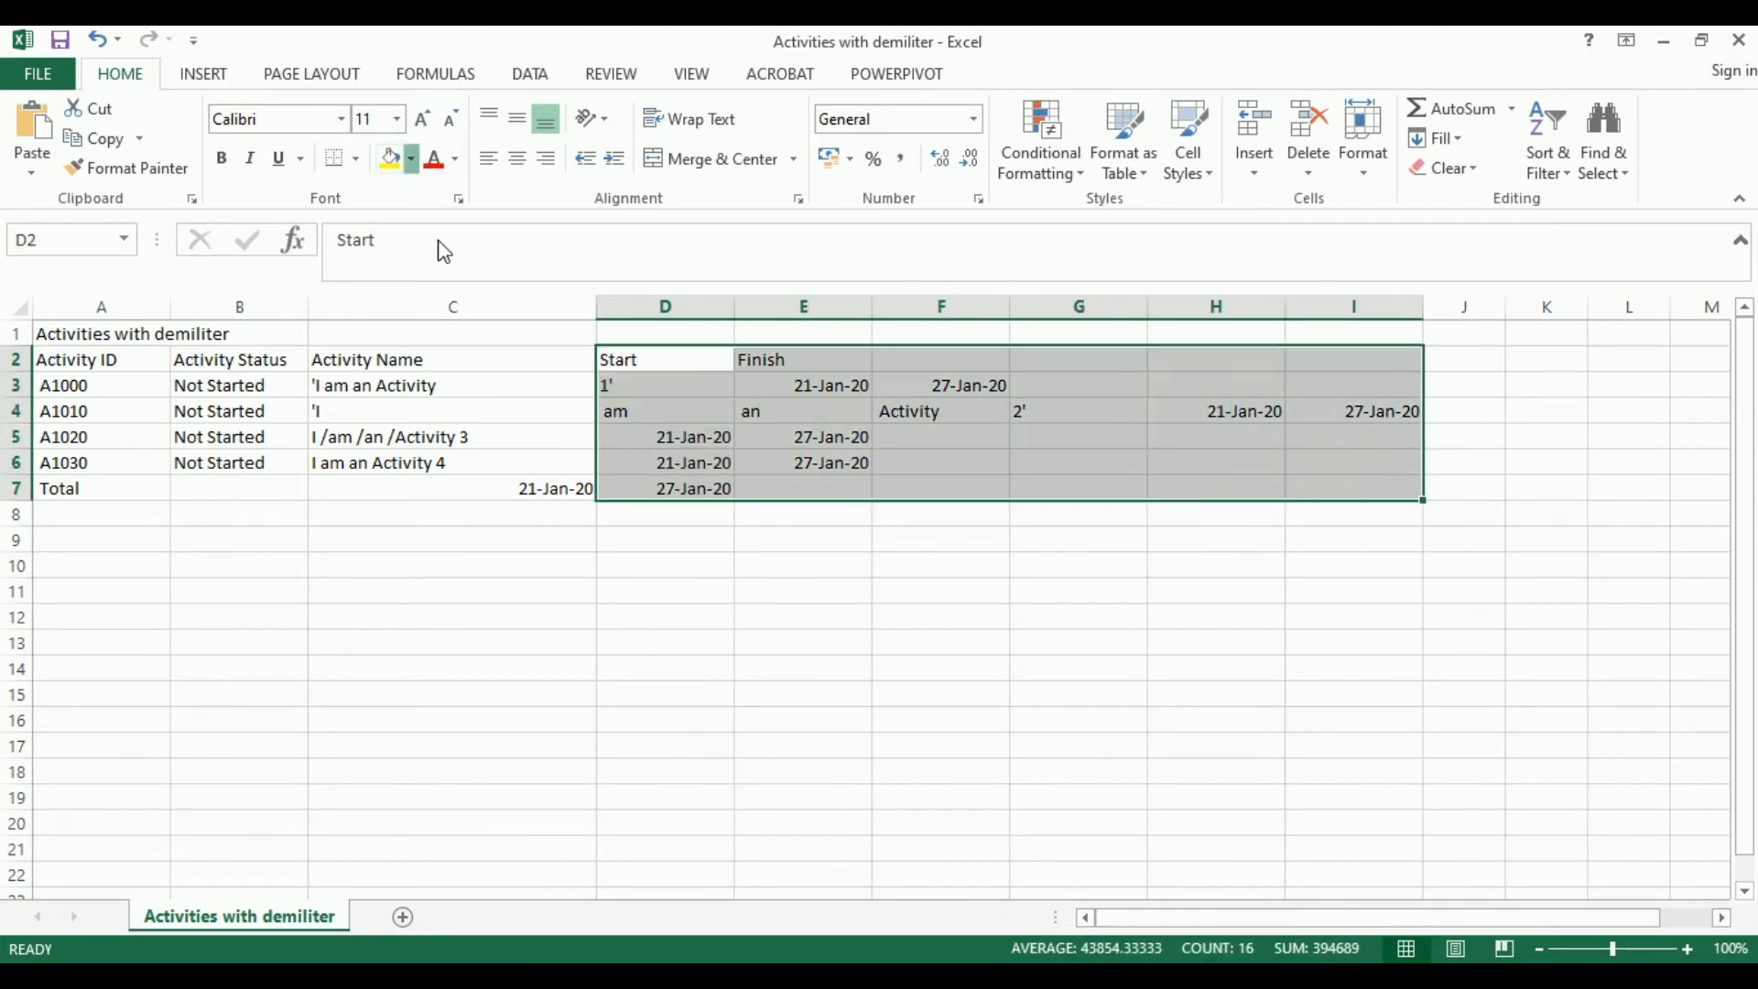
click(411, 158)
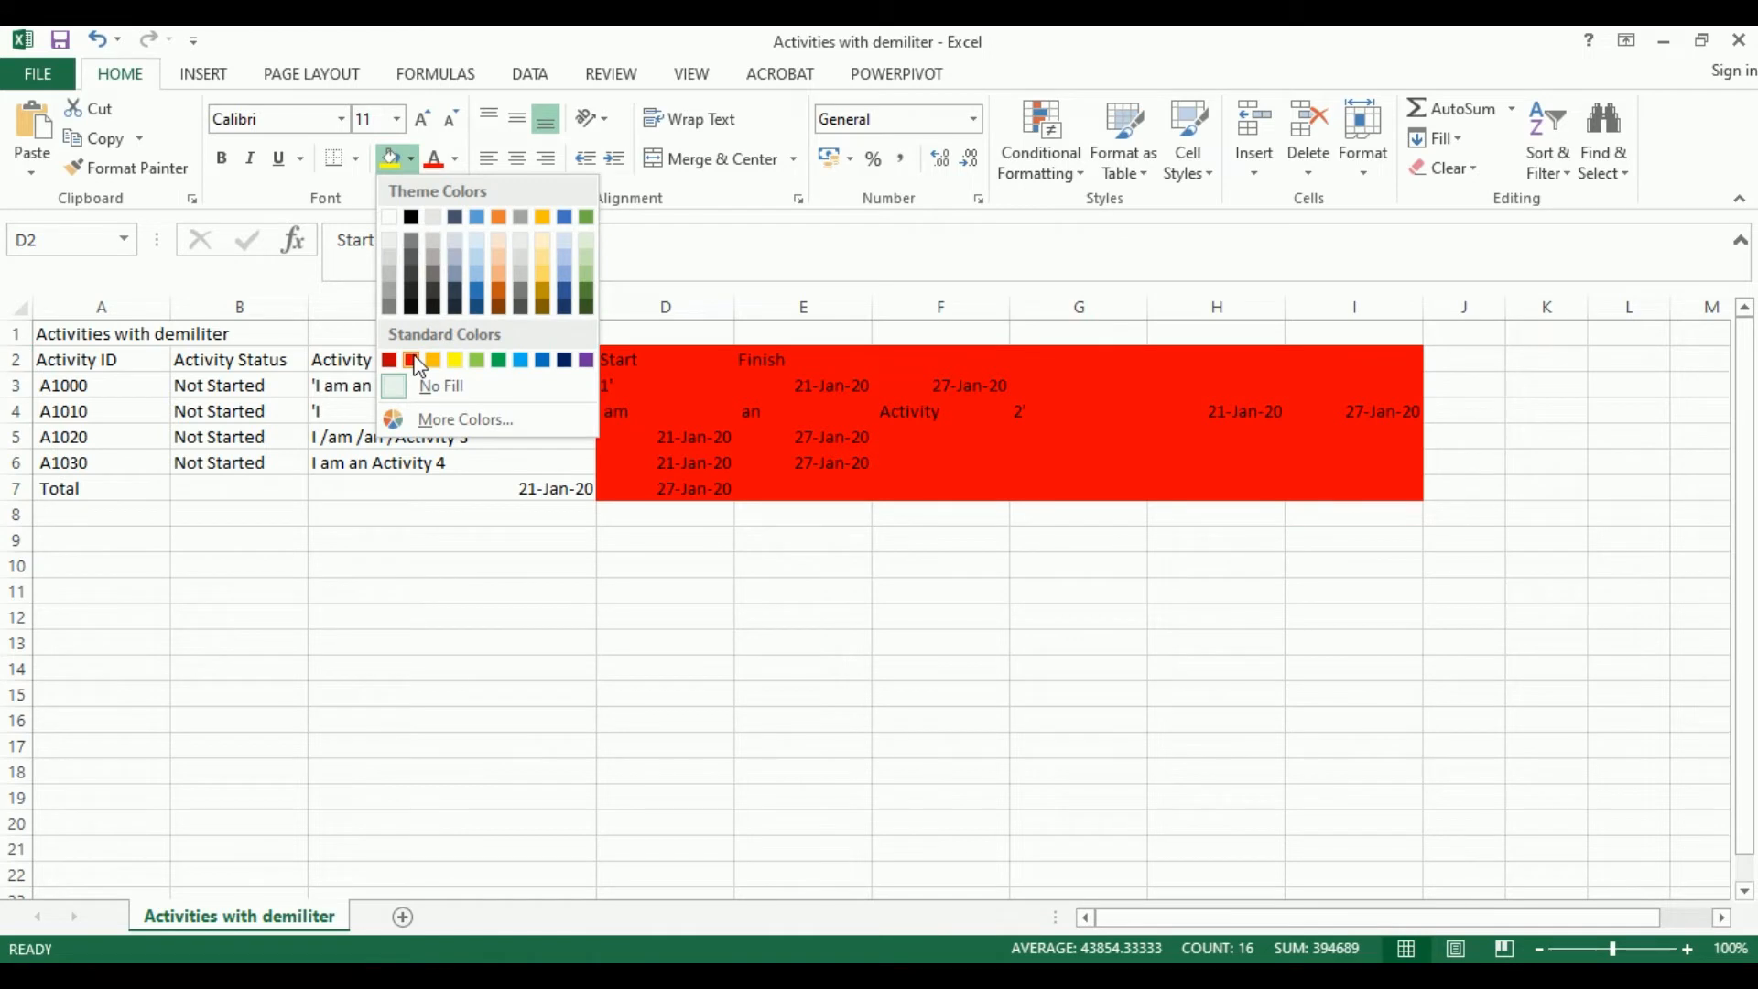
click(414, 362)
Step: Examine the activity name and date cells across rows 2 to 7, cancelling the accidental cell move
drag(349, 388, 696, 384)
drag(377, 400, 471, 412)
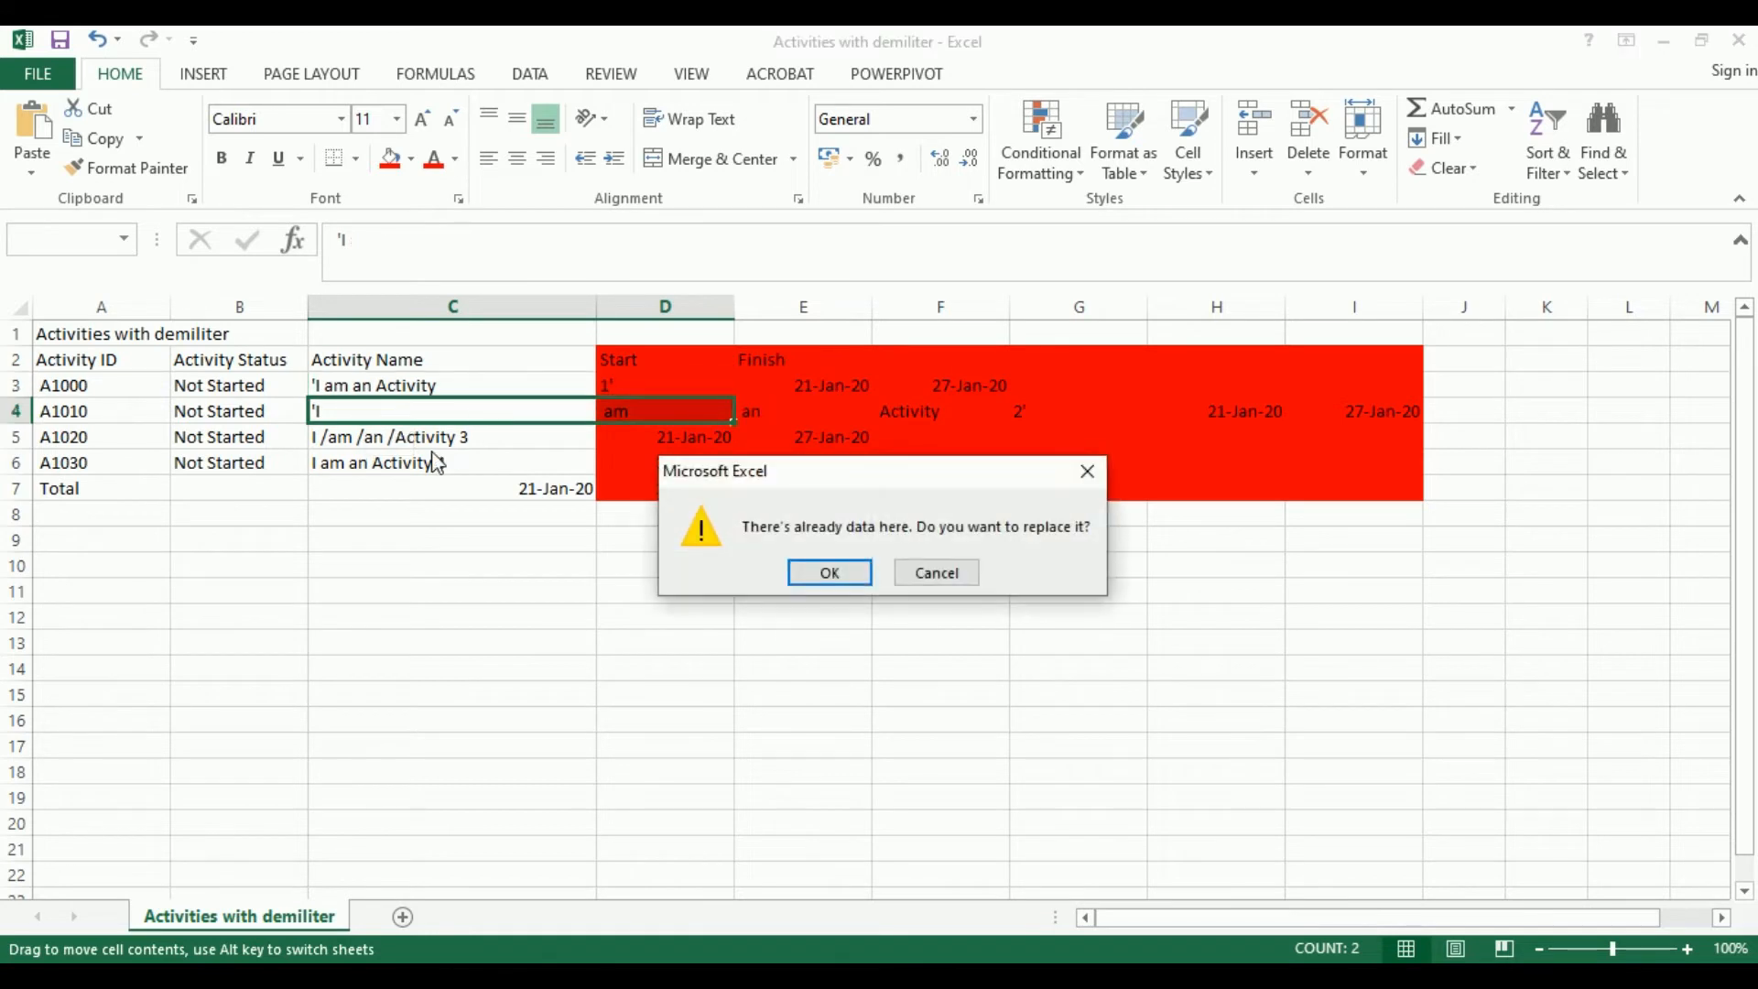
click(935, 572)
drag(346, 436, 1004, 486)
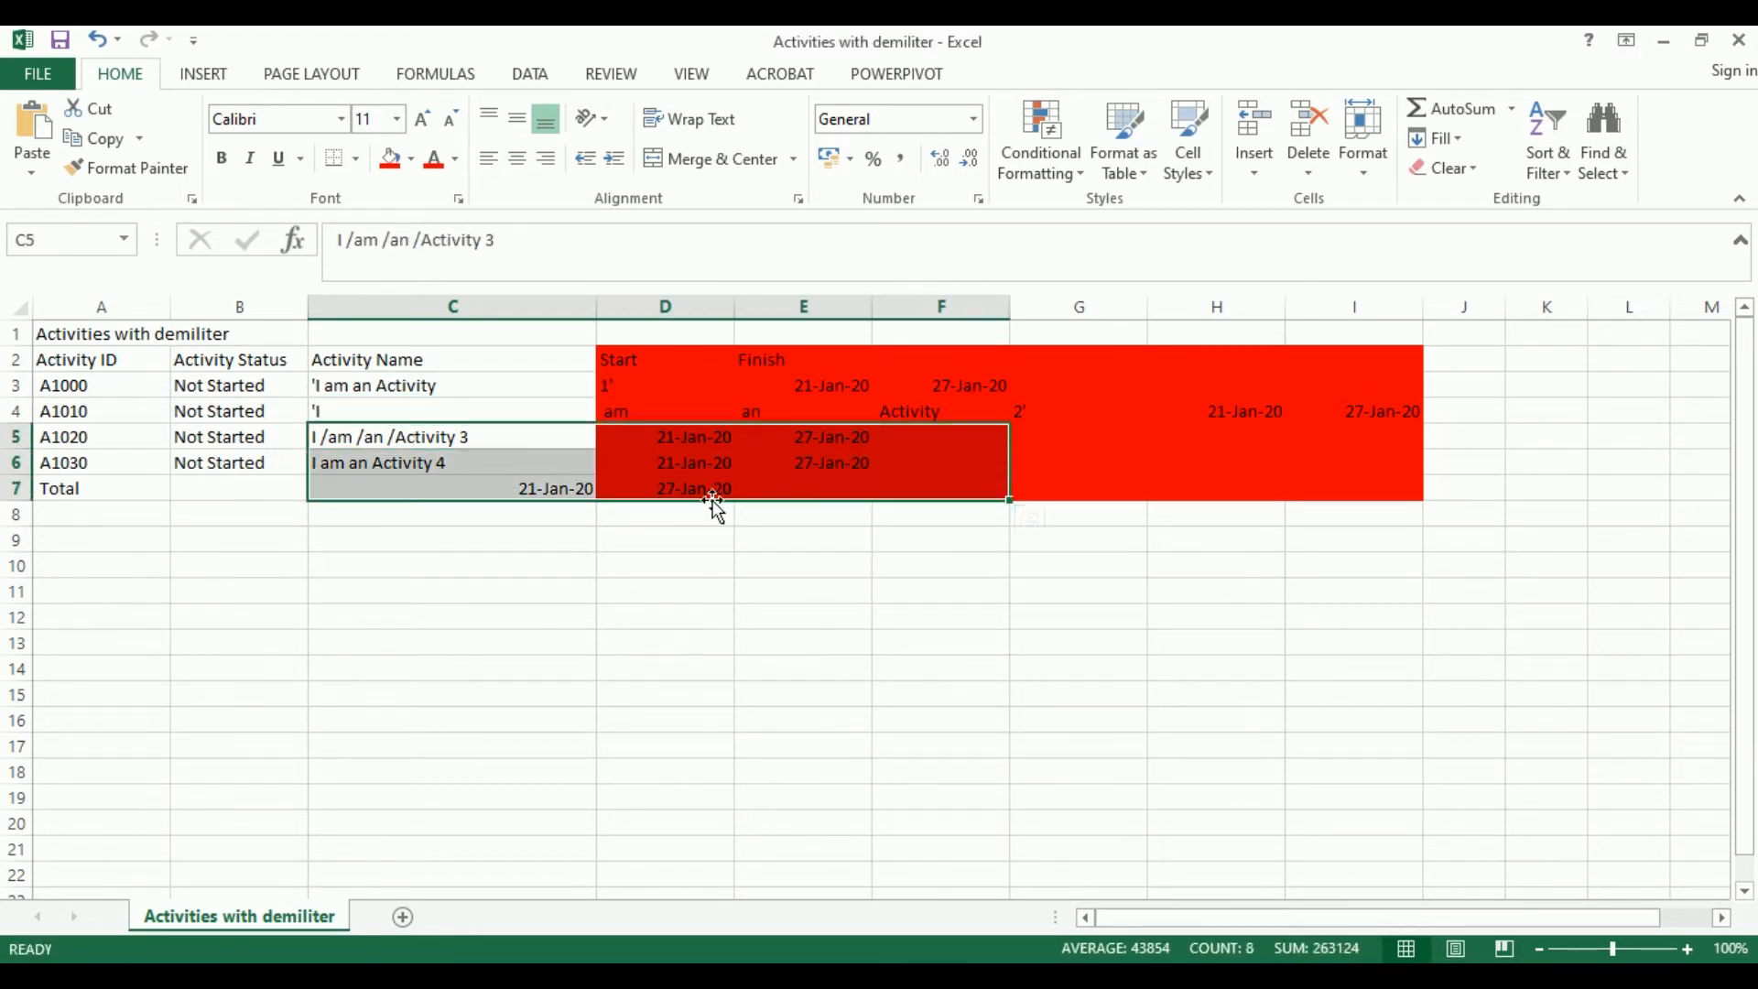
drag(475, 486, 717, 488)
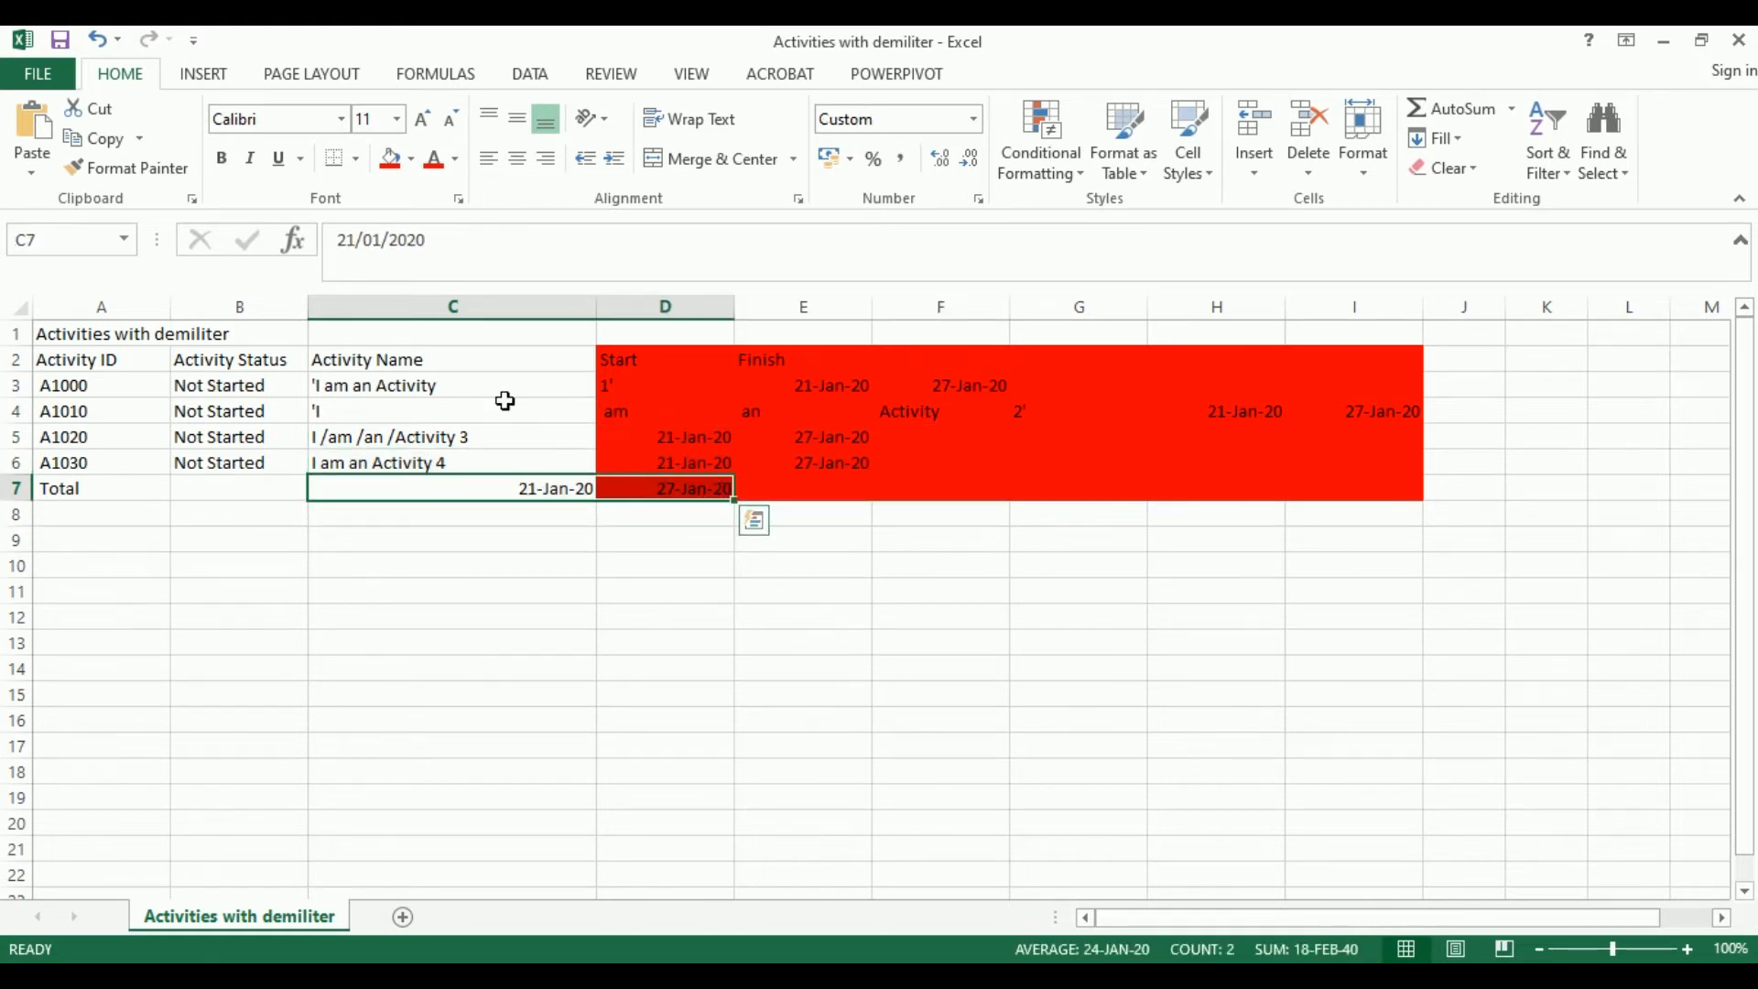
drag(437, 371, 1410, 421)
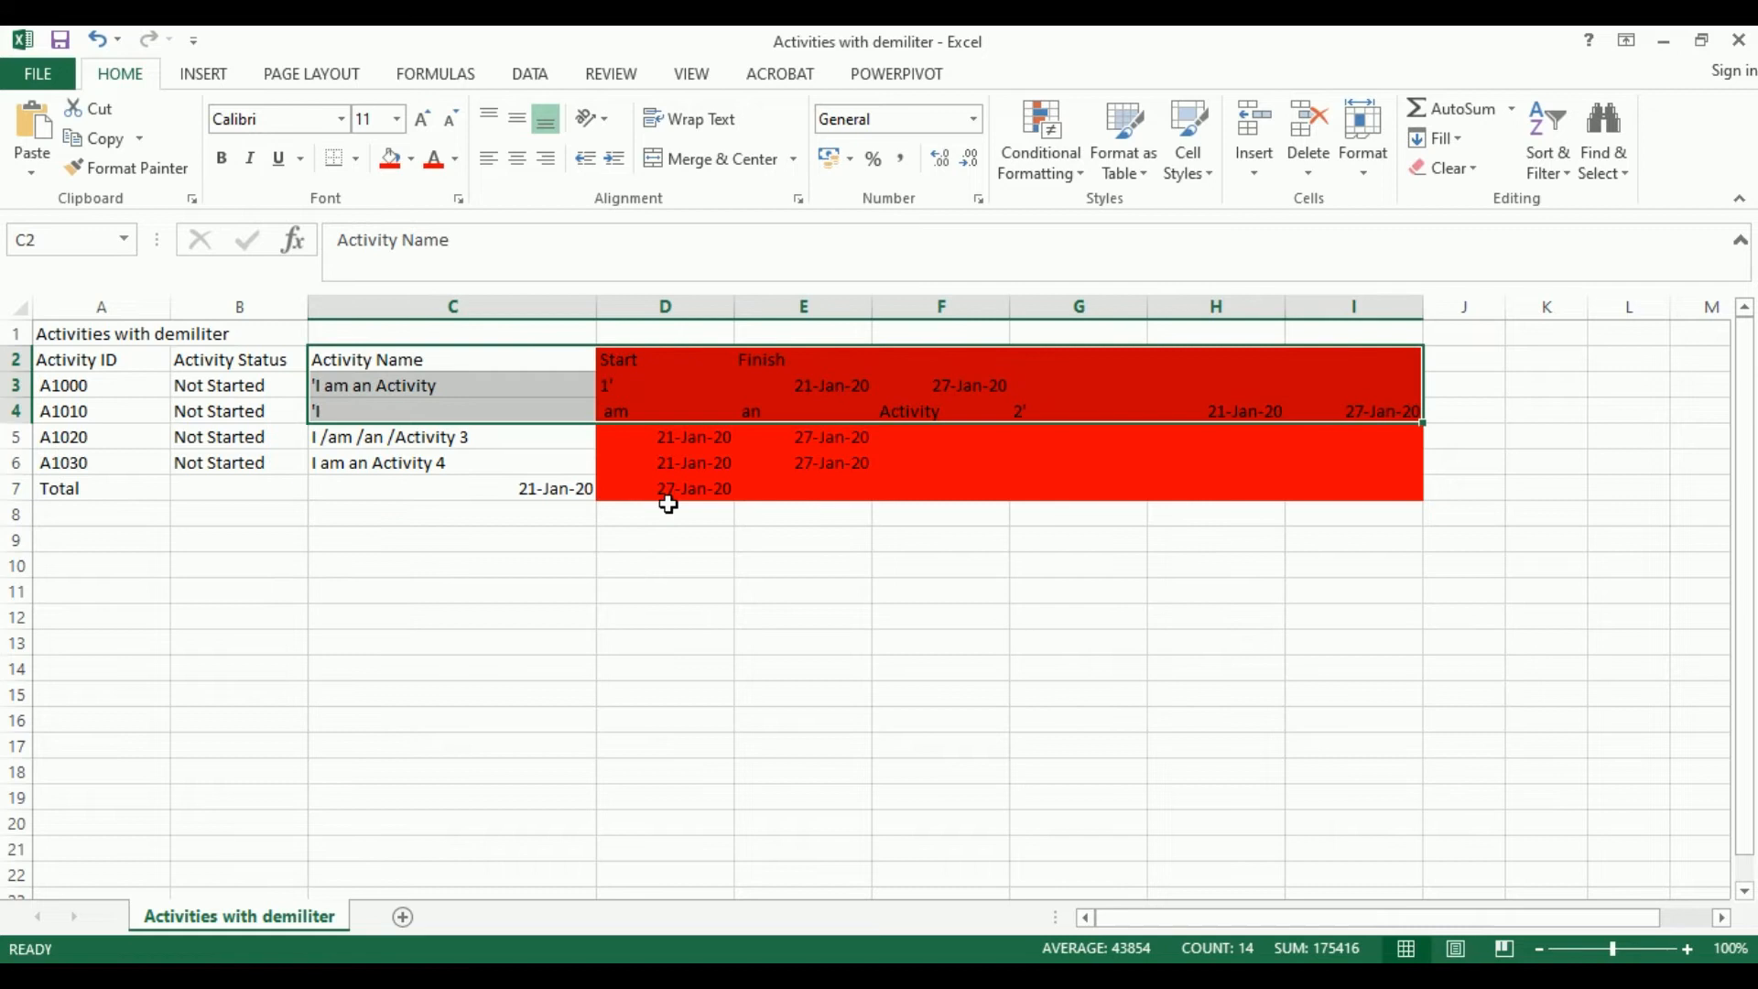
Step: Switch to Primavera P6 and open the Replace dialog for the Activity Name column of the Comma Delimiter project
click(720, 644)
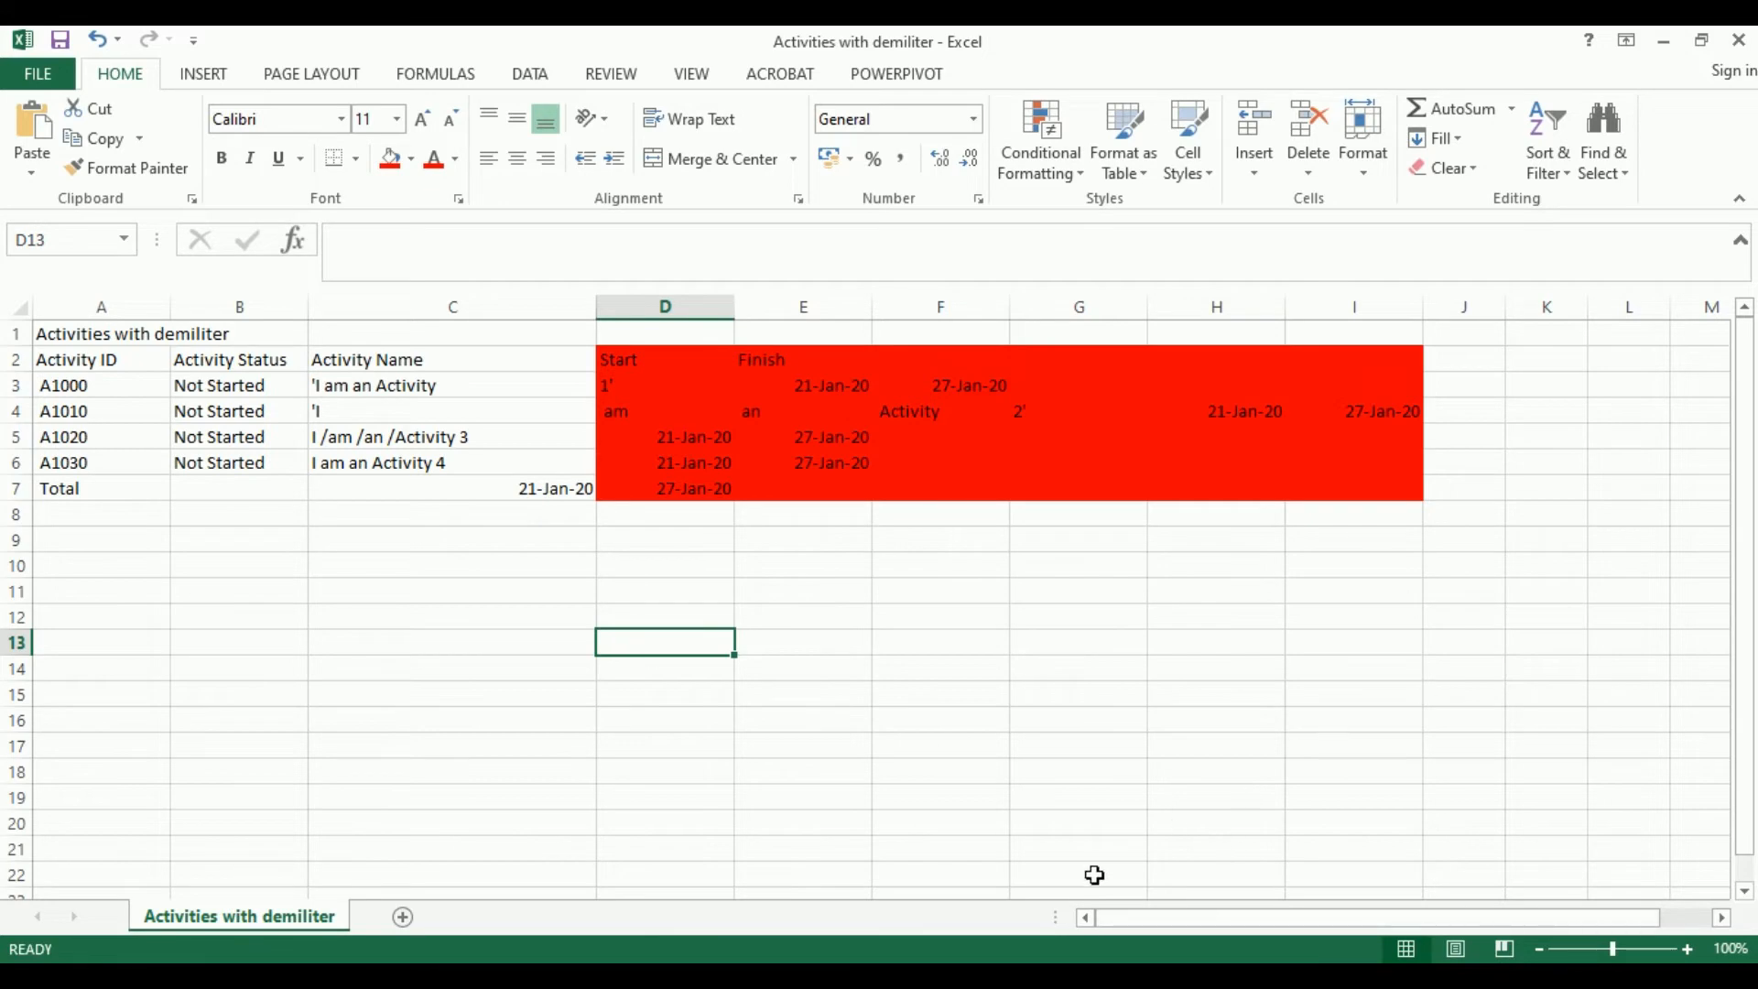
mouse_move(978, 976)
click(978, 887)
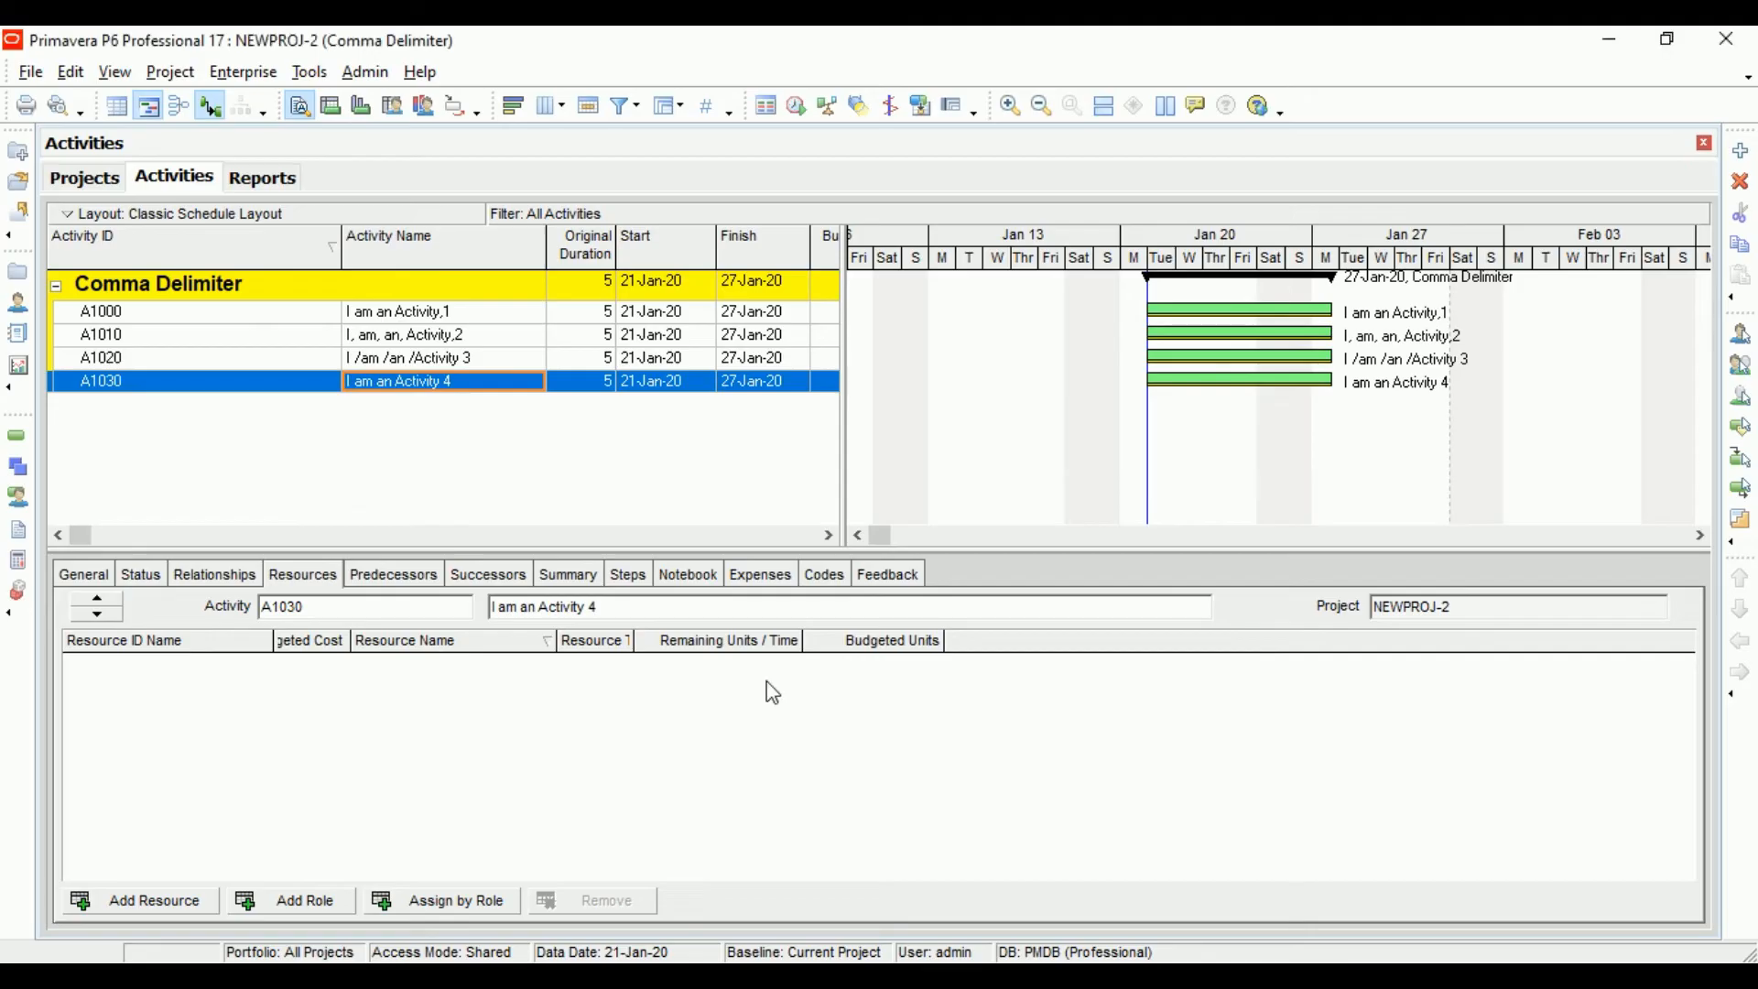
click(471, 293)
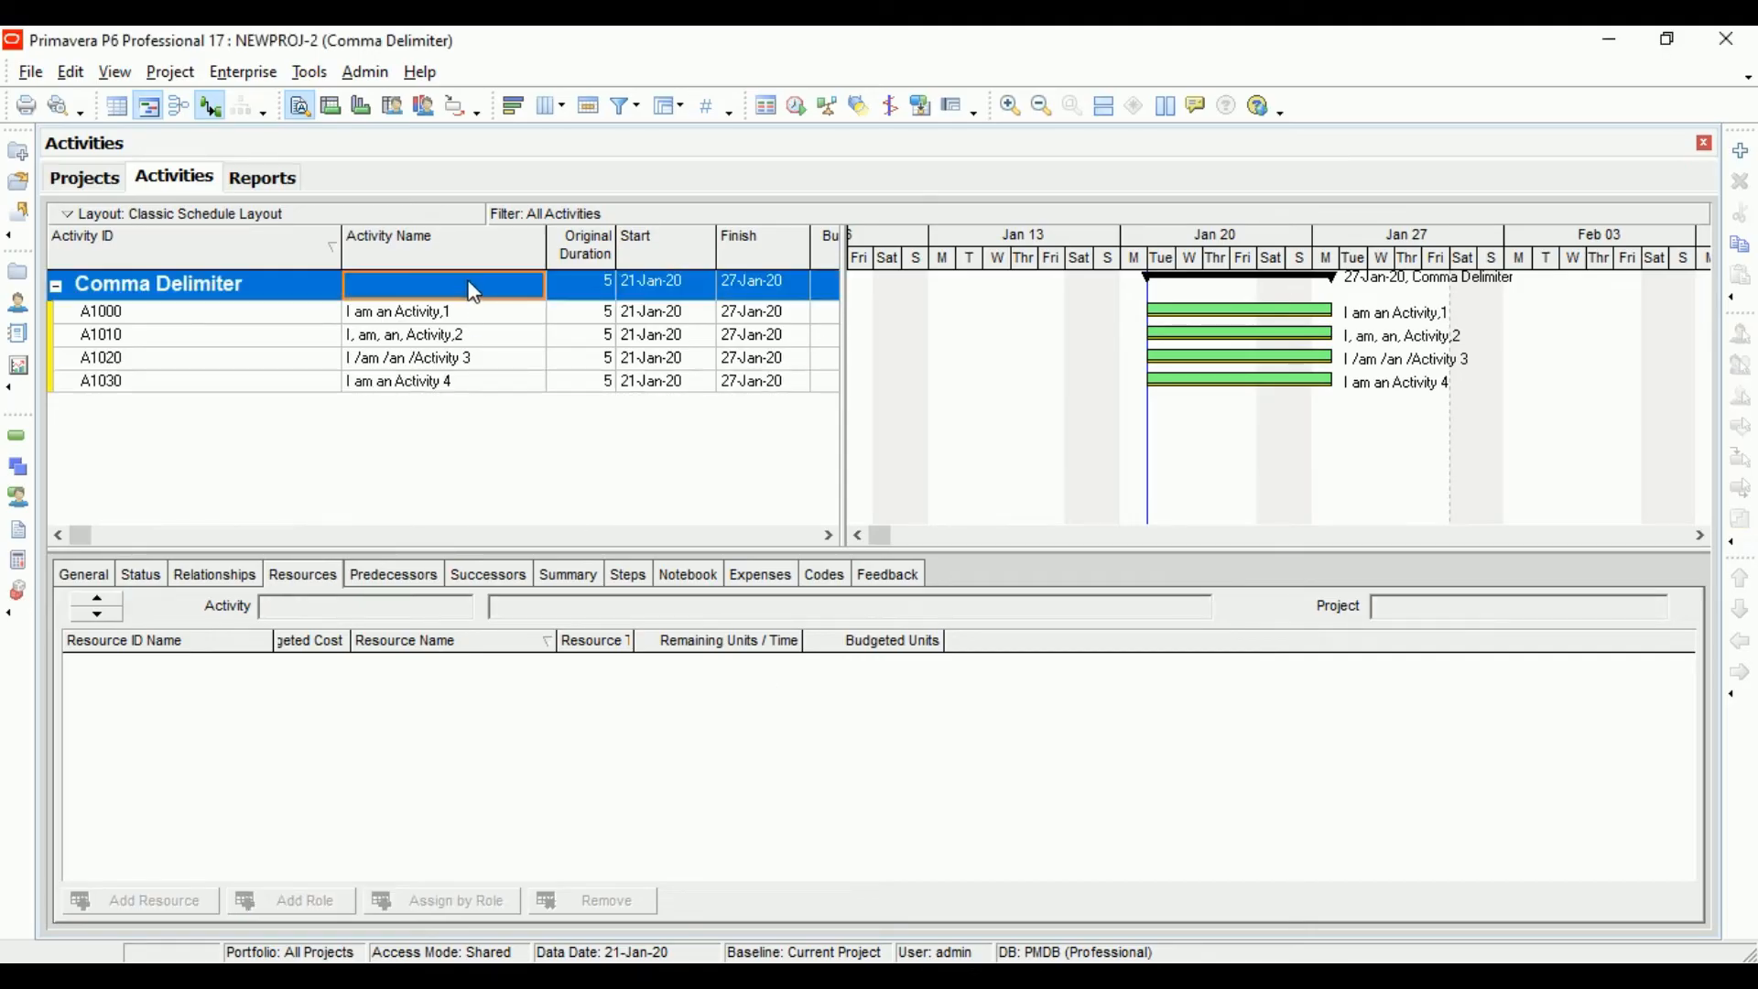
click(113, 73)
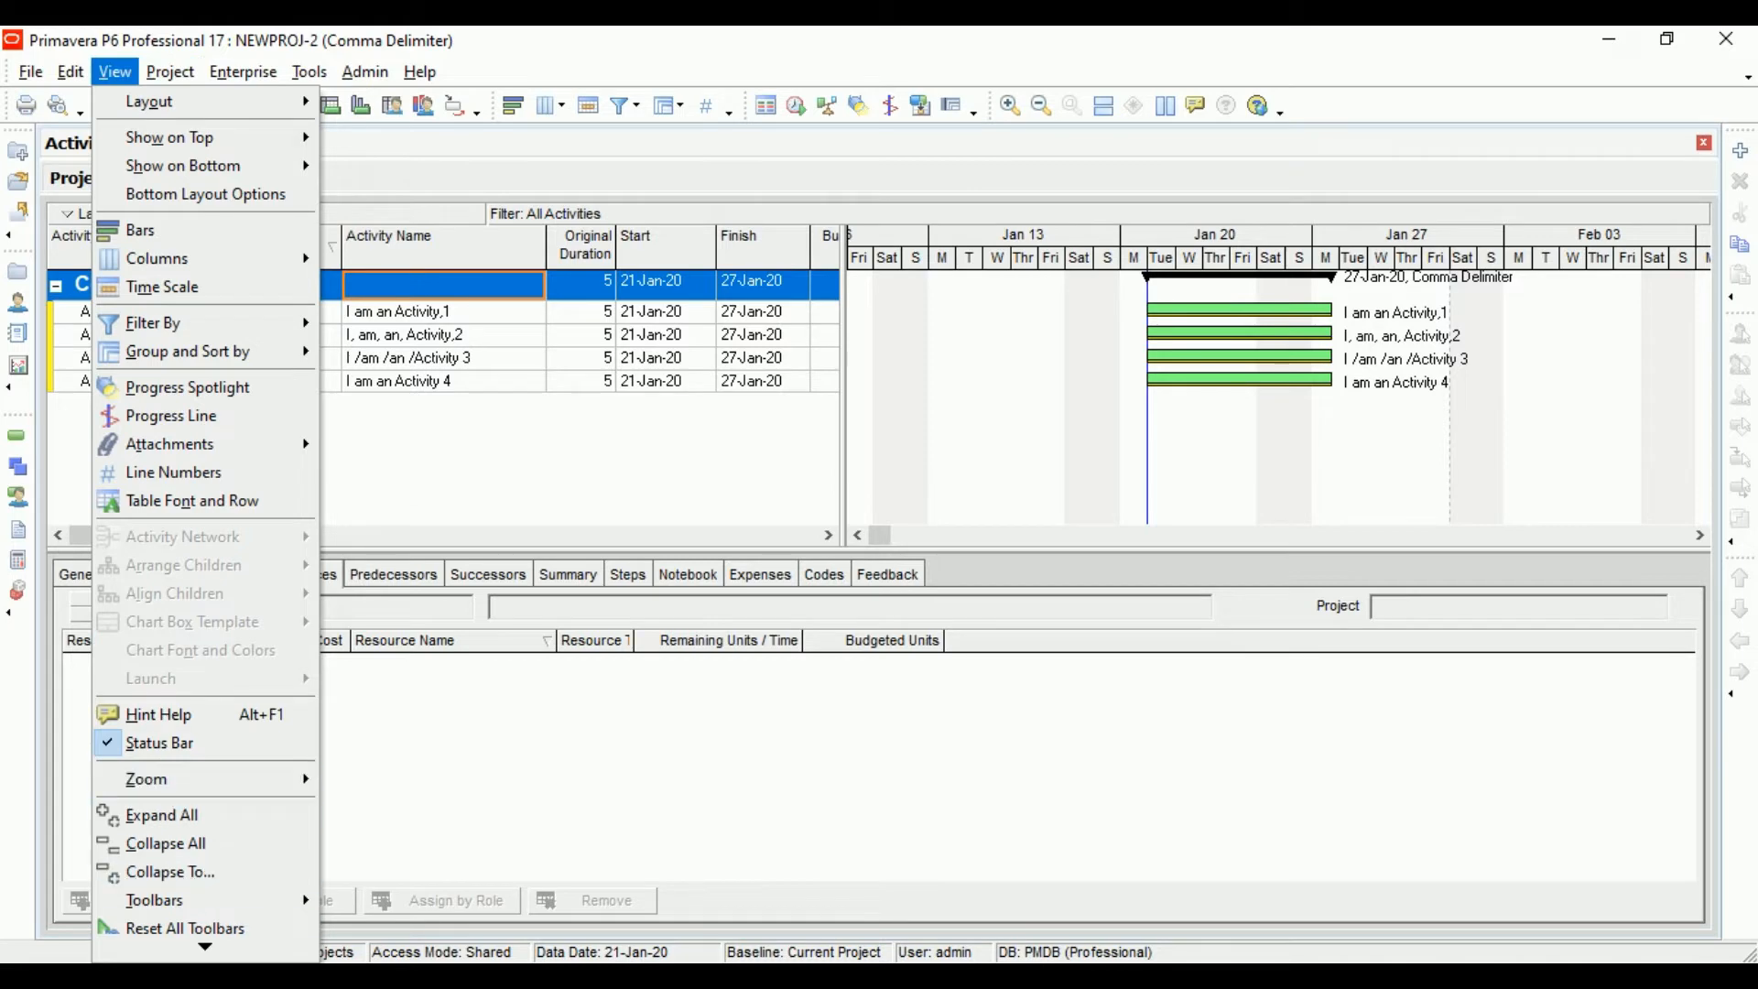
mouse_move(211, 951)
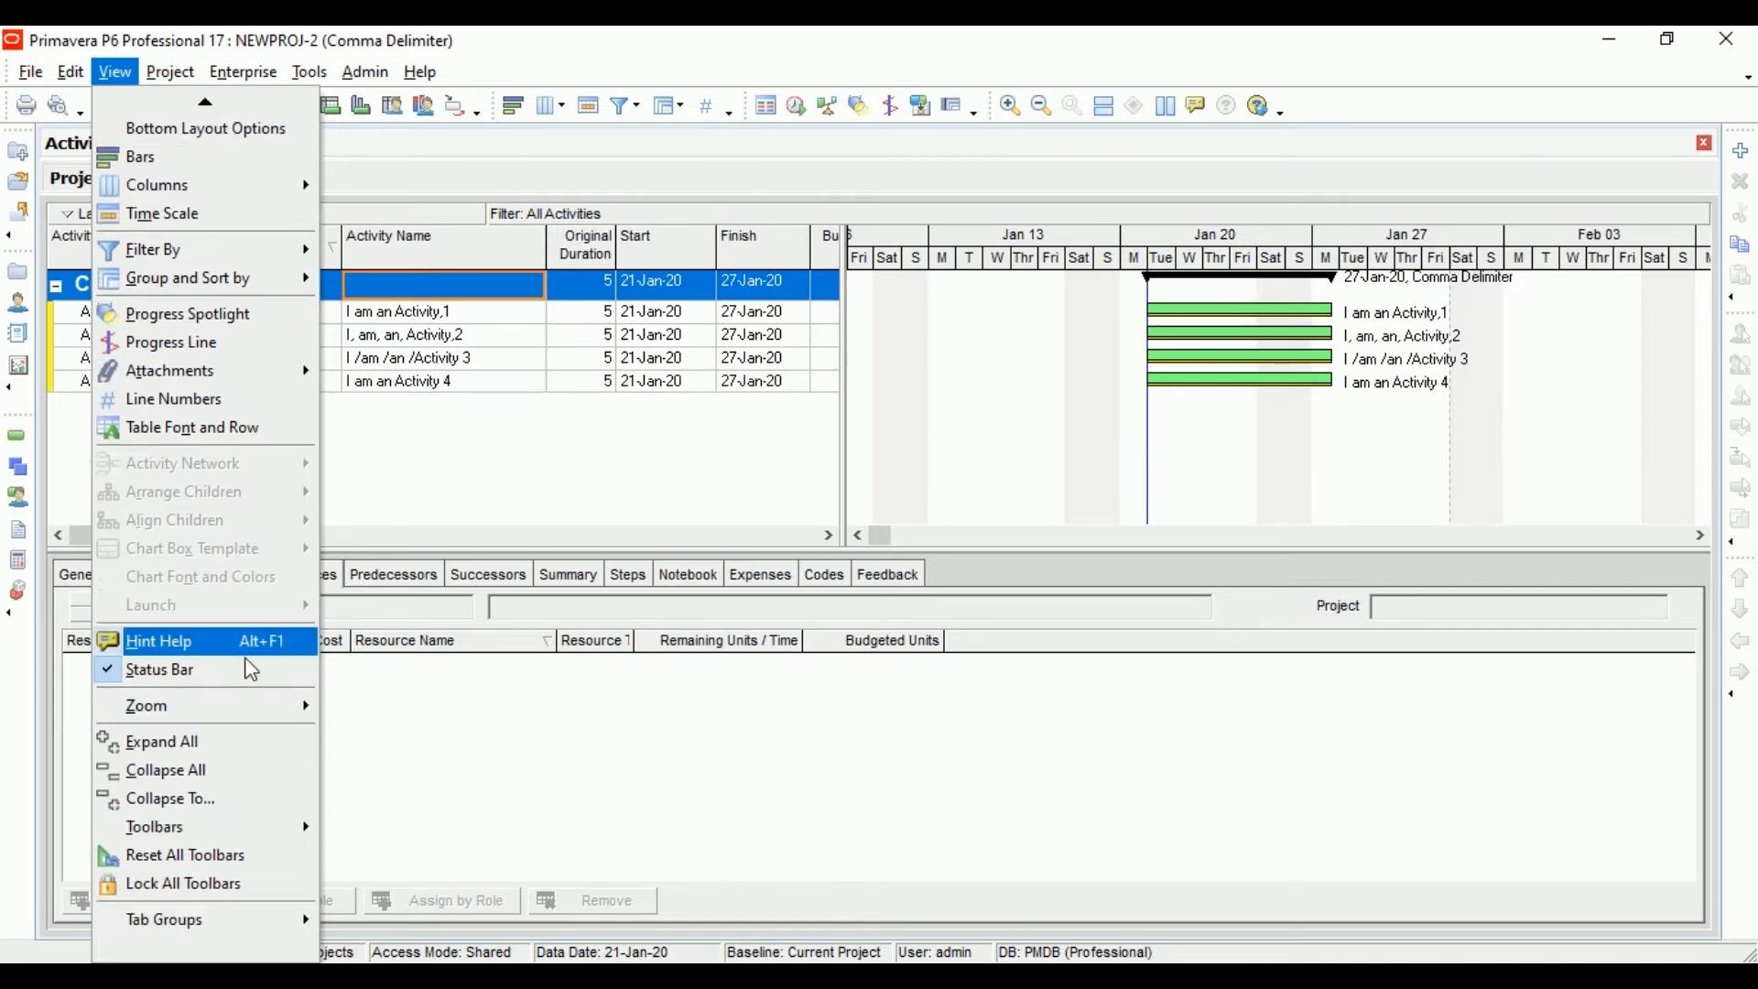
mouse_move(87, 75)
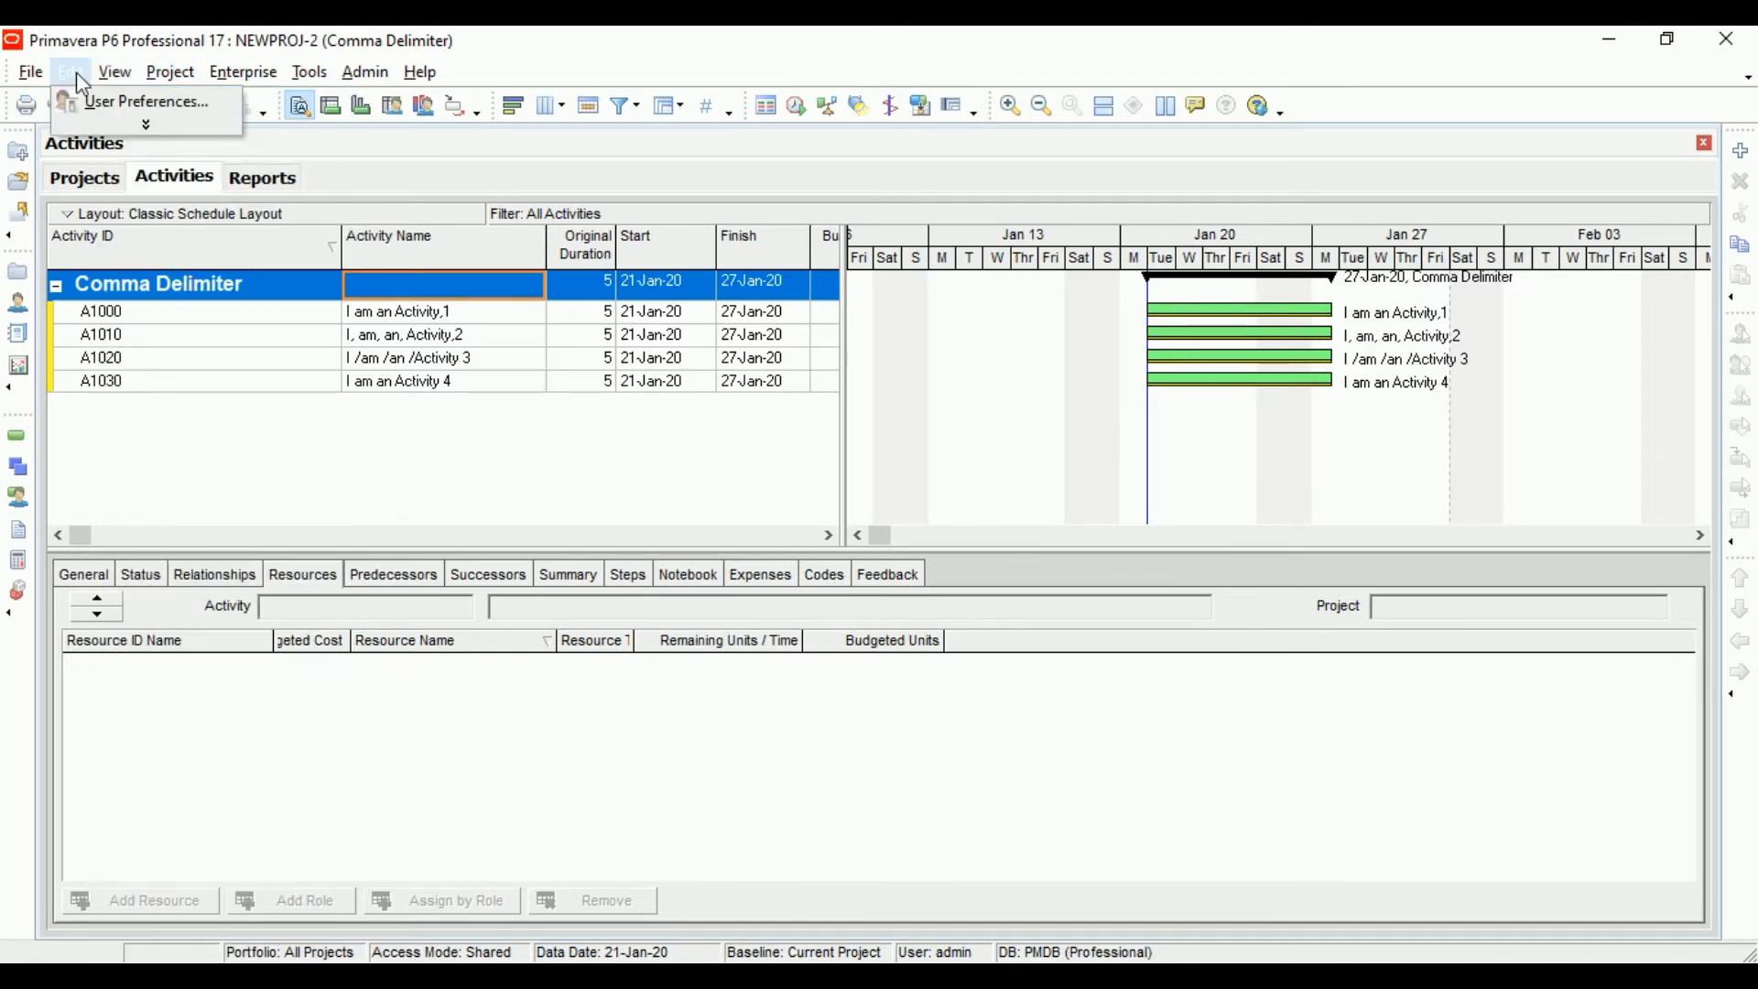
click(75, 125)
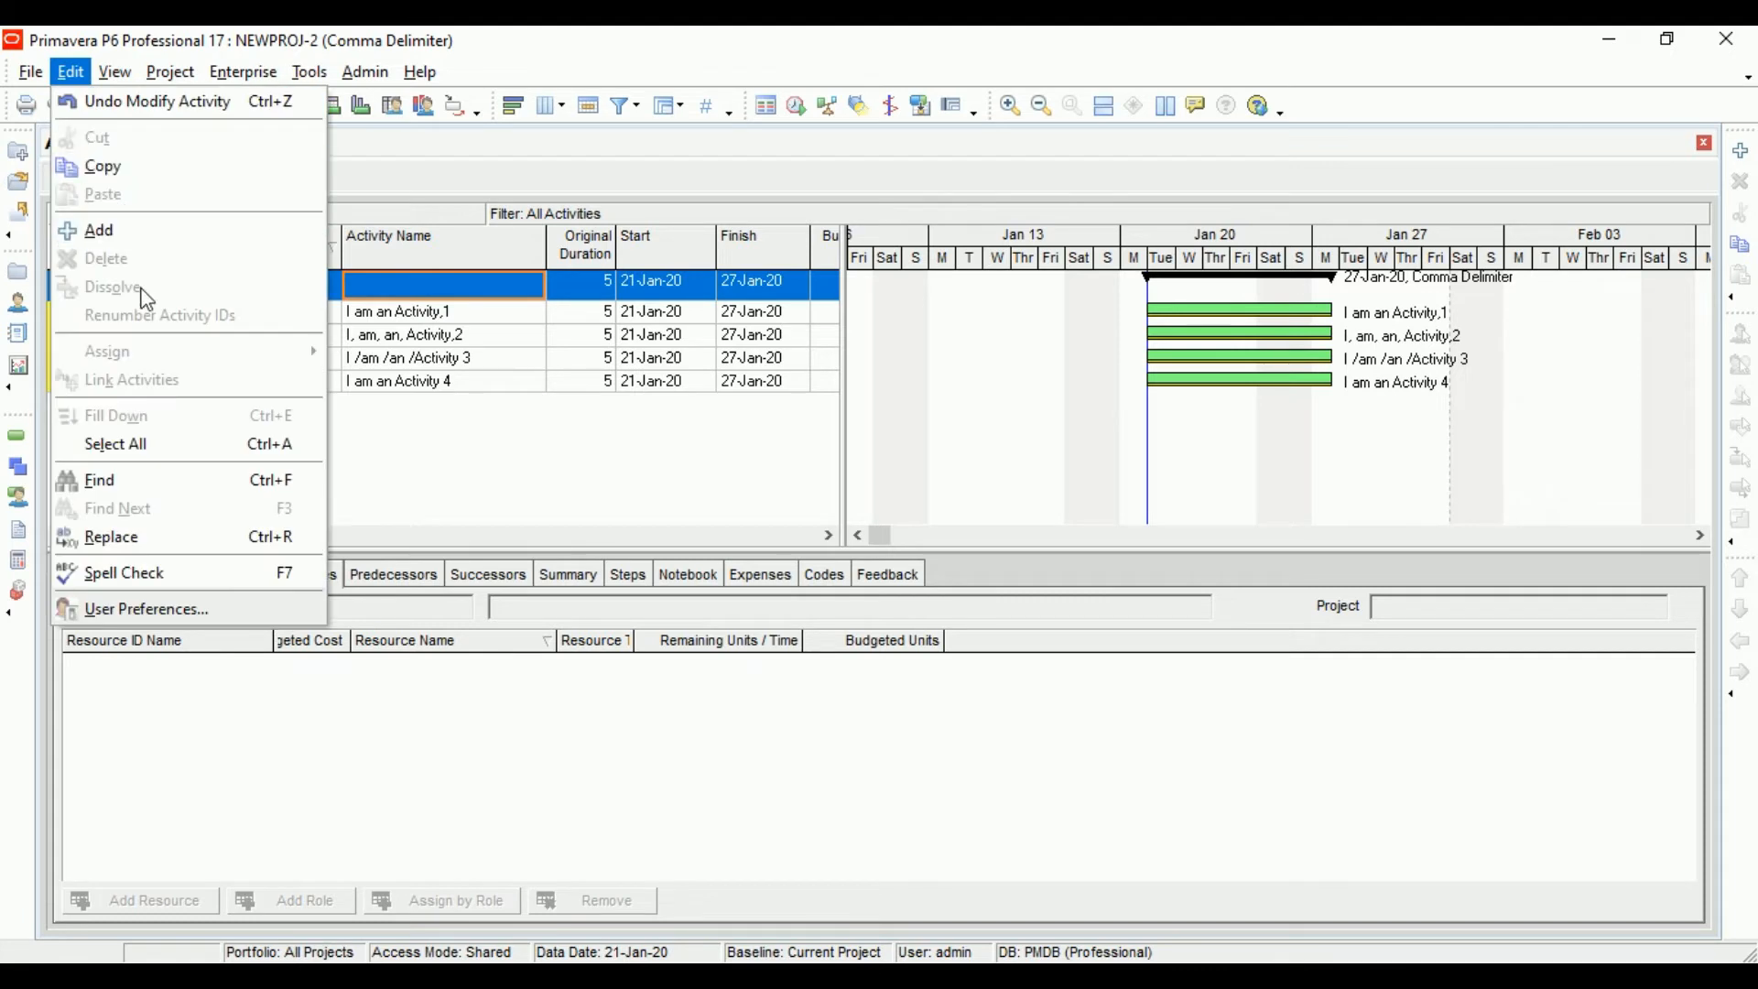
click(146, 537)
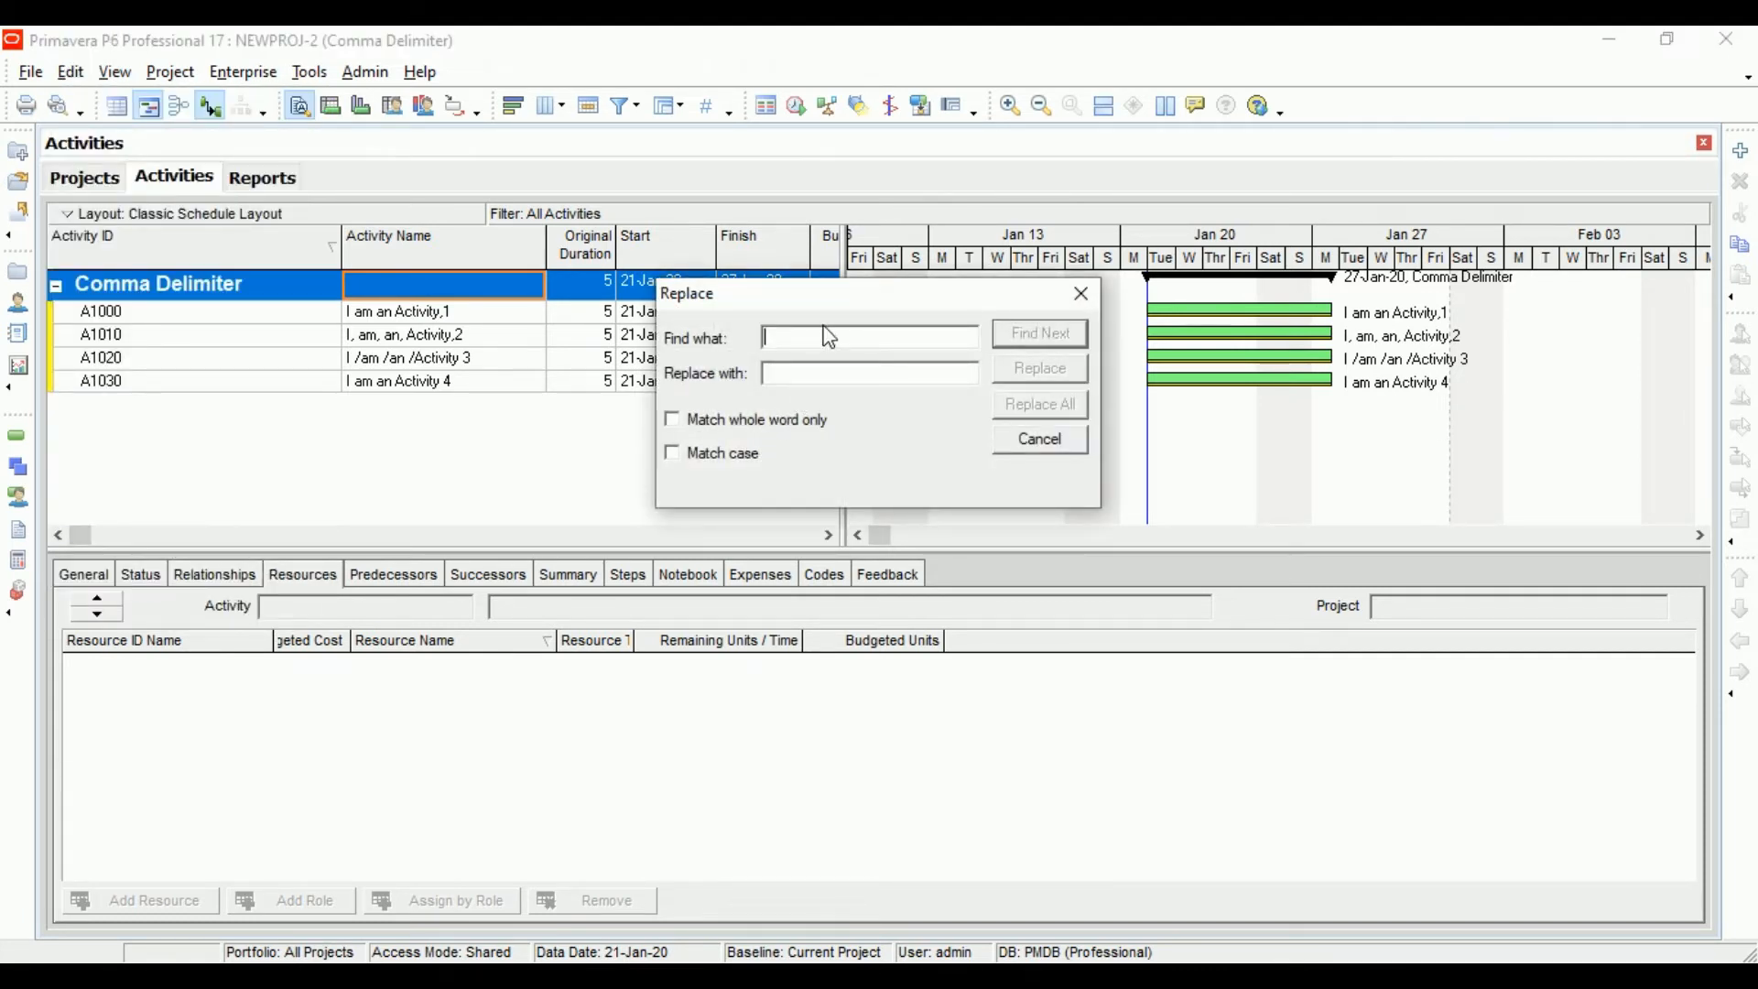
Step: Replace all commas with "/" in the activity names, repeating until none remain, and close the Replace dialog
text(,)
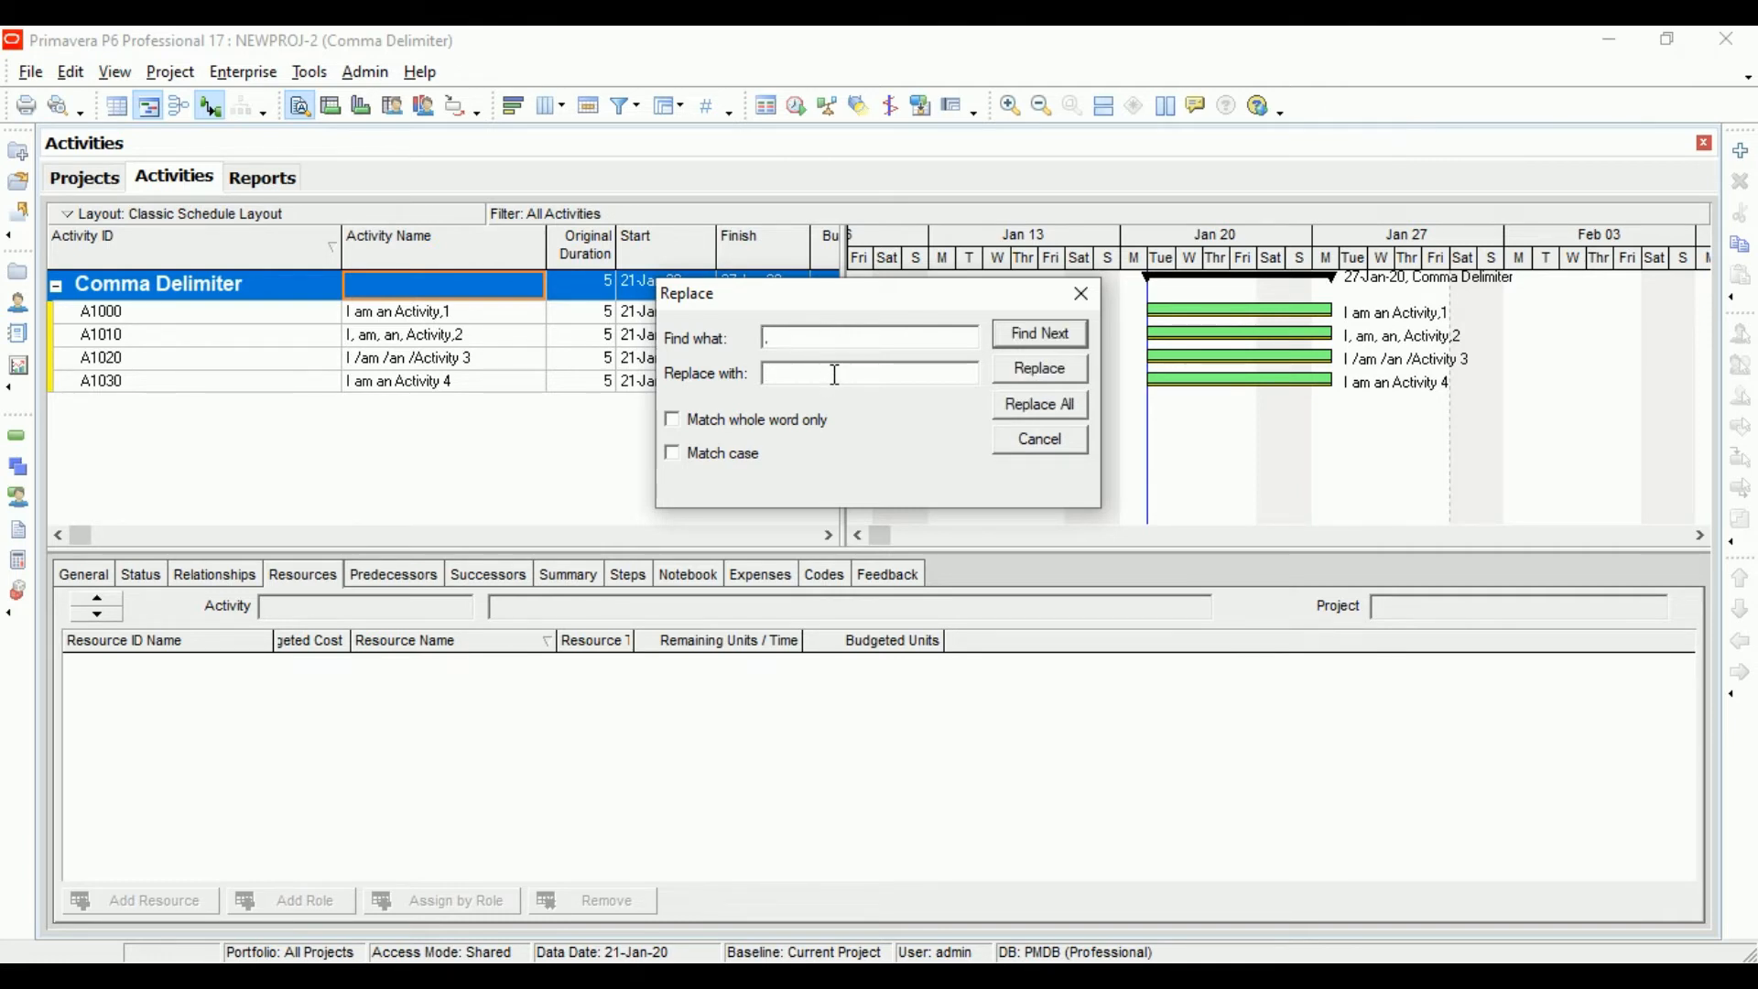
click(933, 367)
text(/)
click(1035, 409)
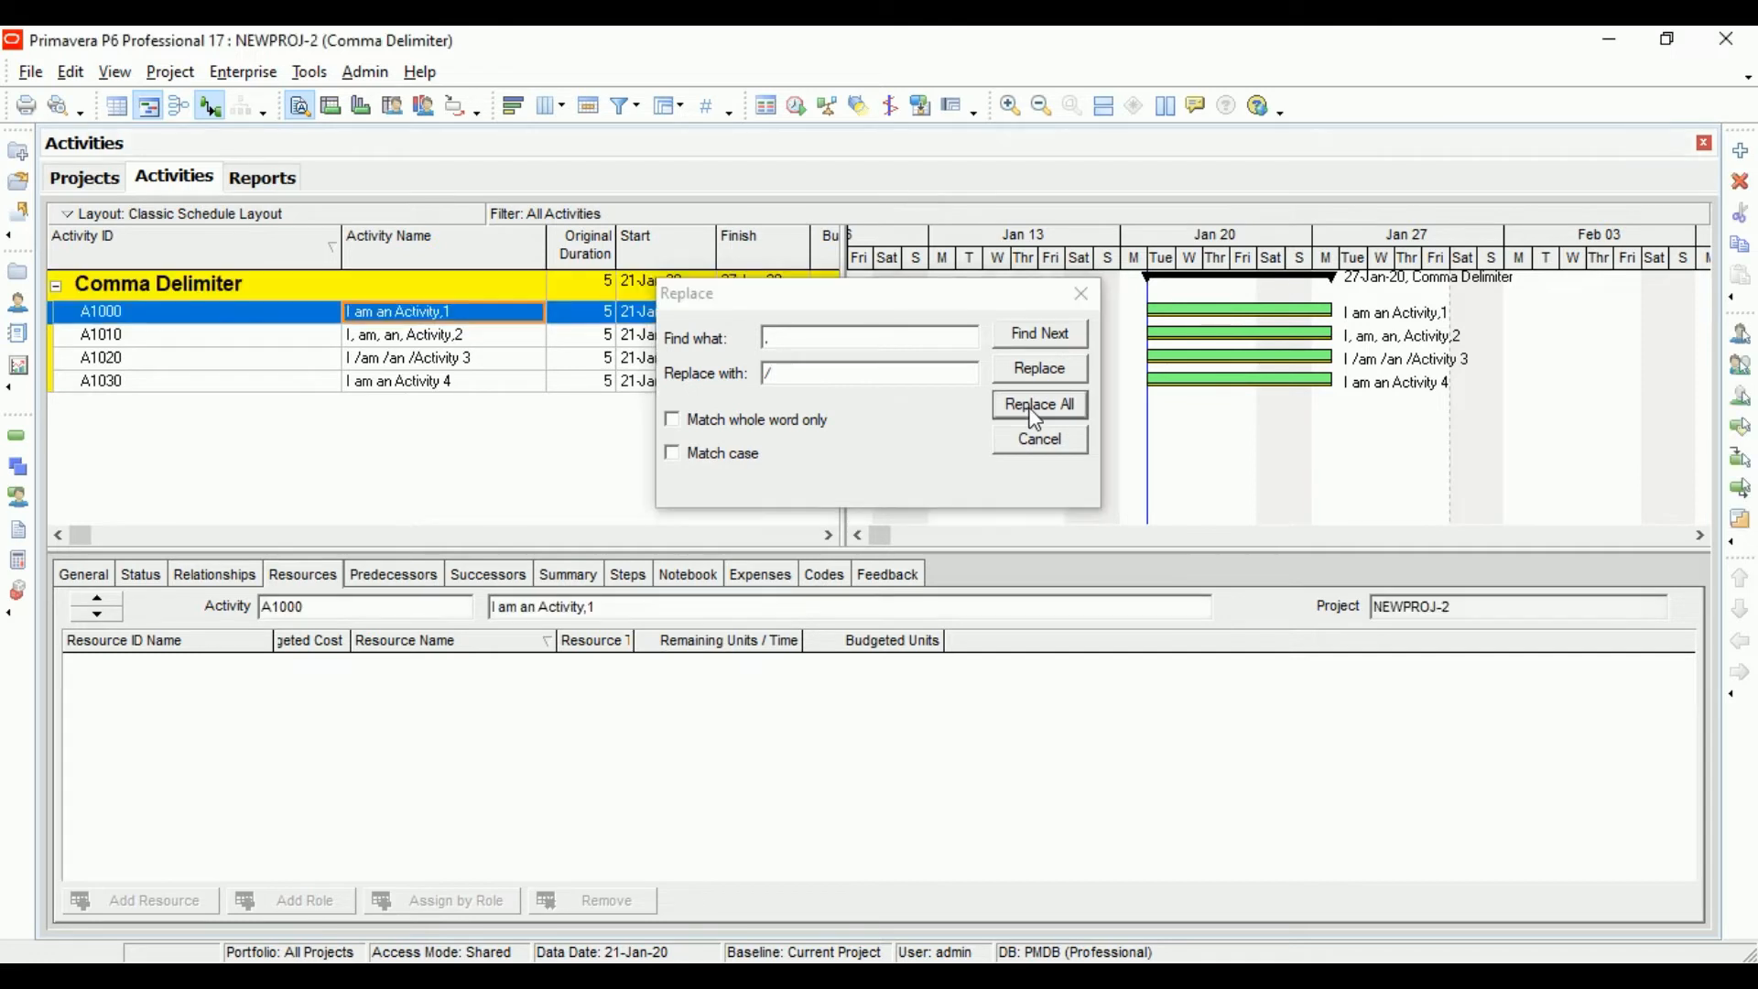
click(1035, 416)
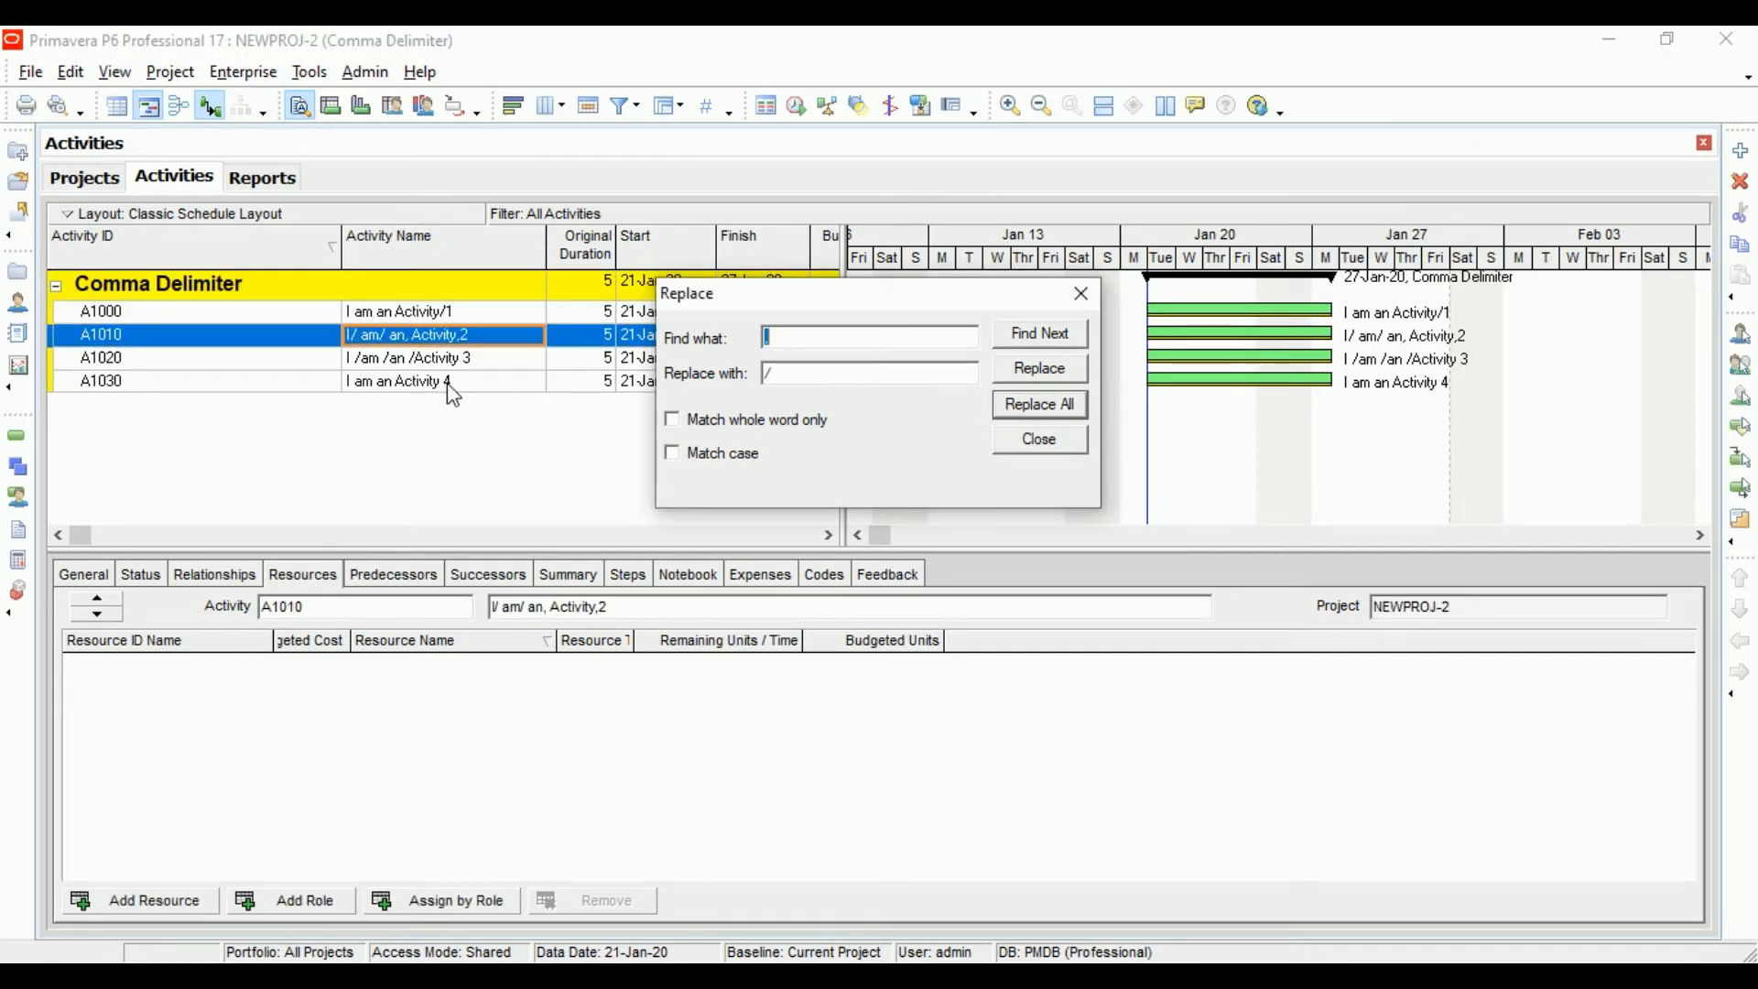
ctrl+click(475, 361)
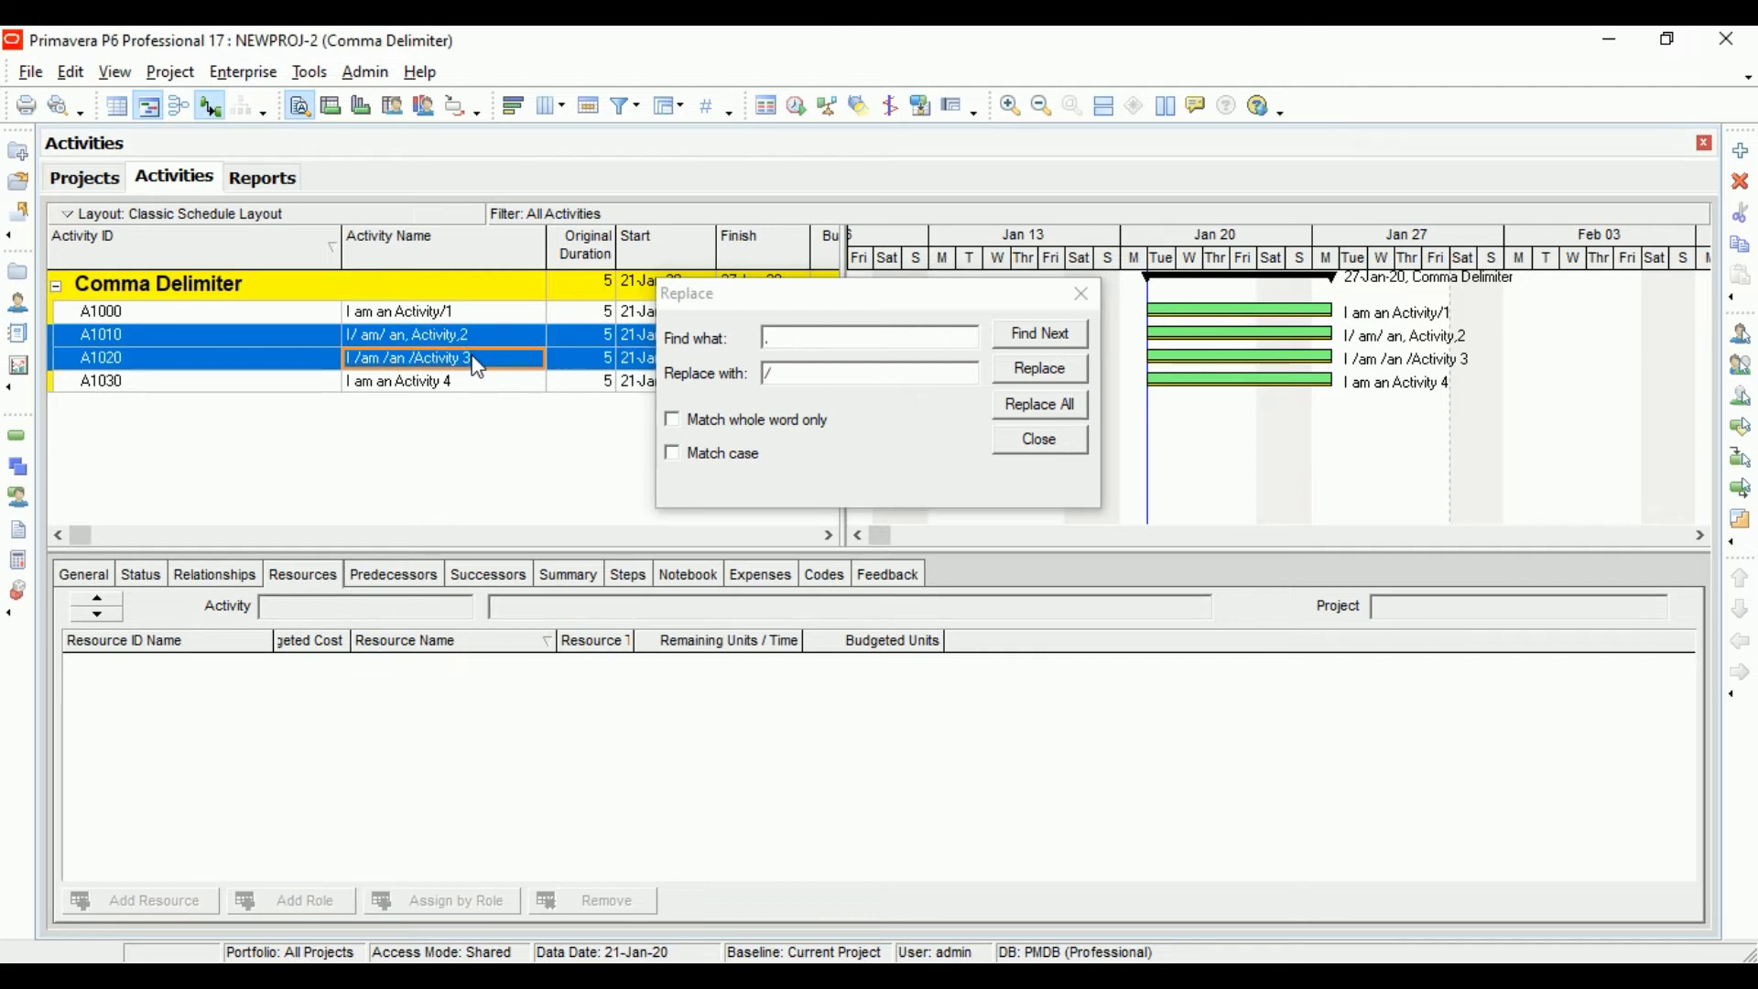
ctrl+click(516, 383)
click(1026, 414)
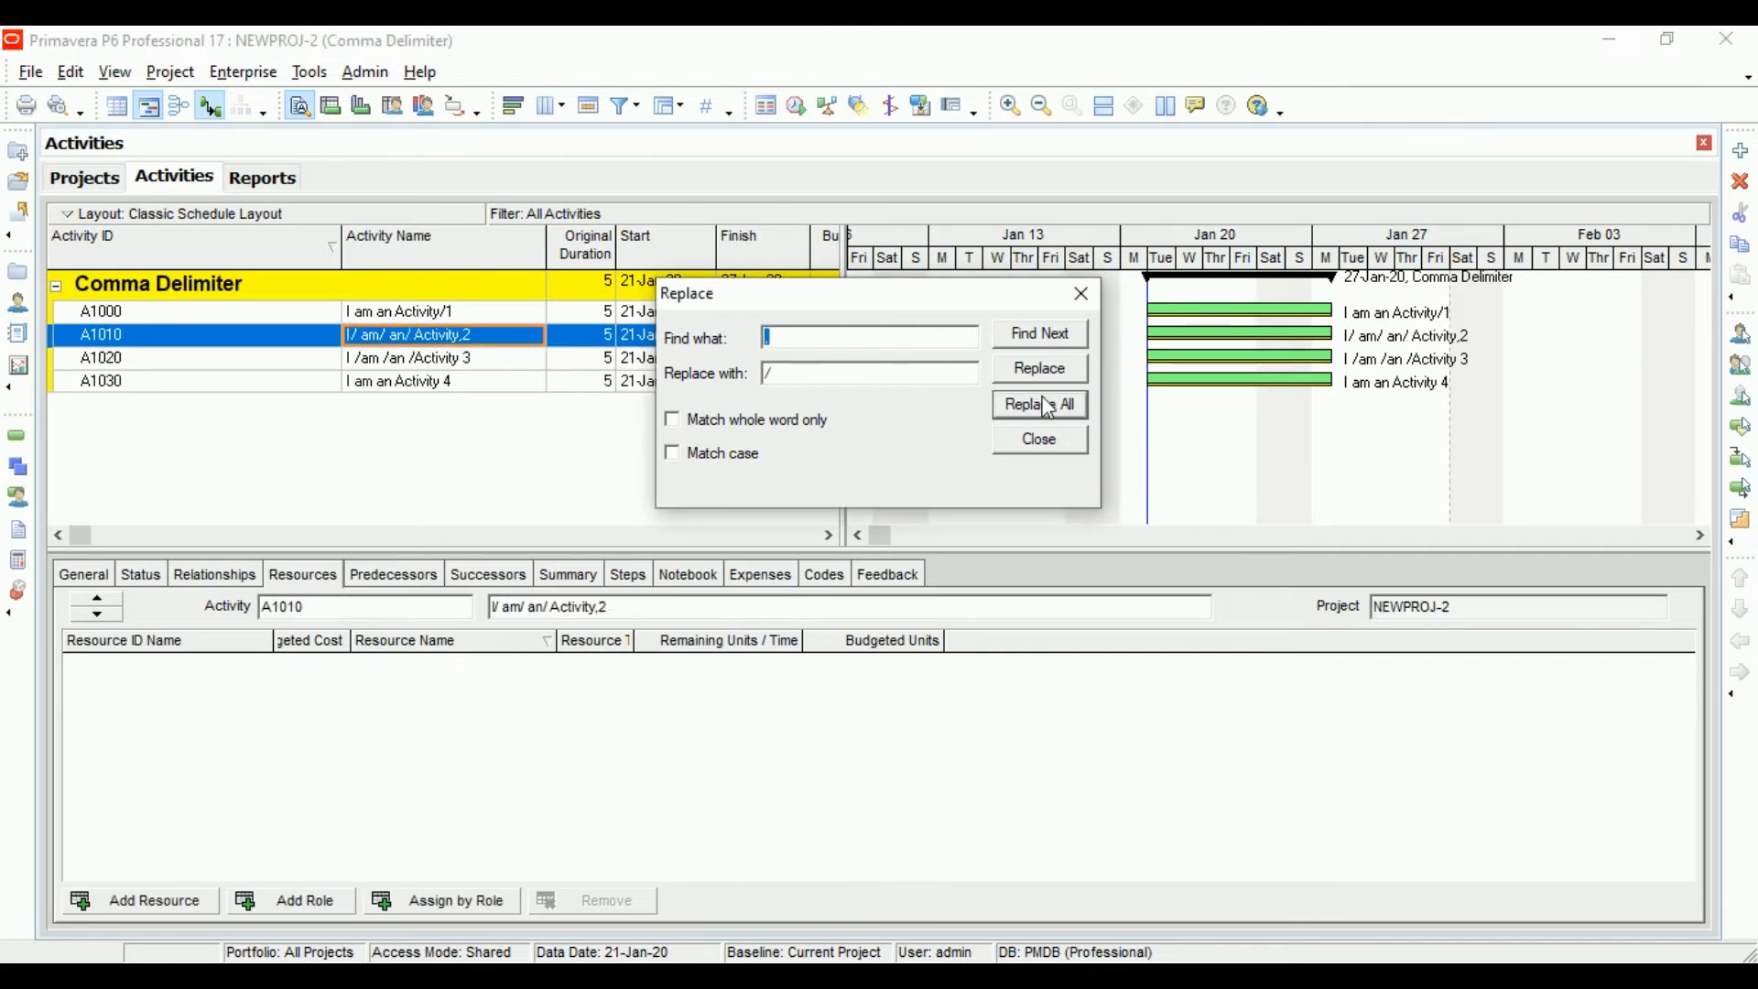
click(1045, 409)
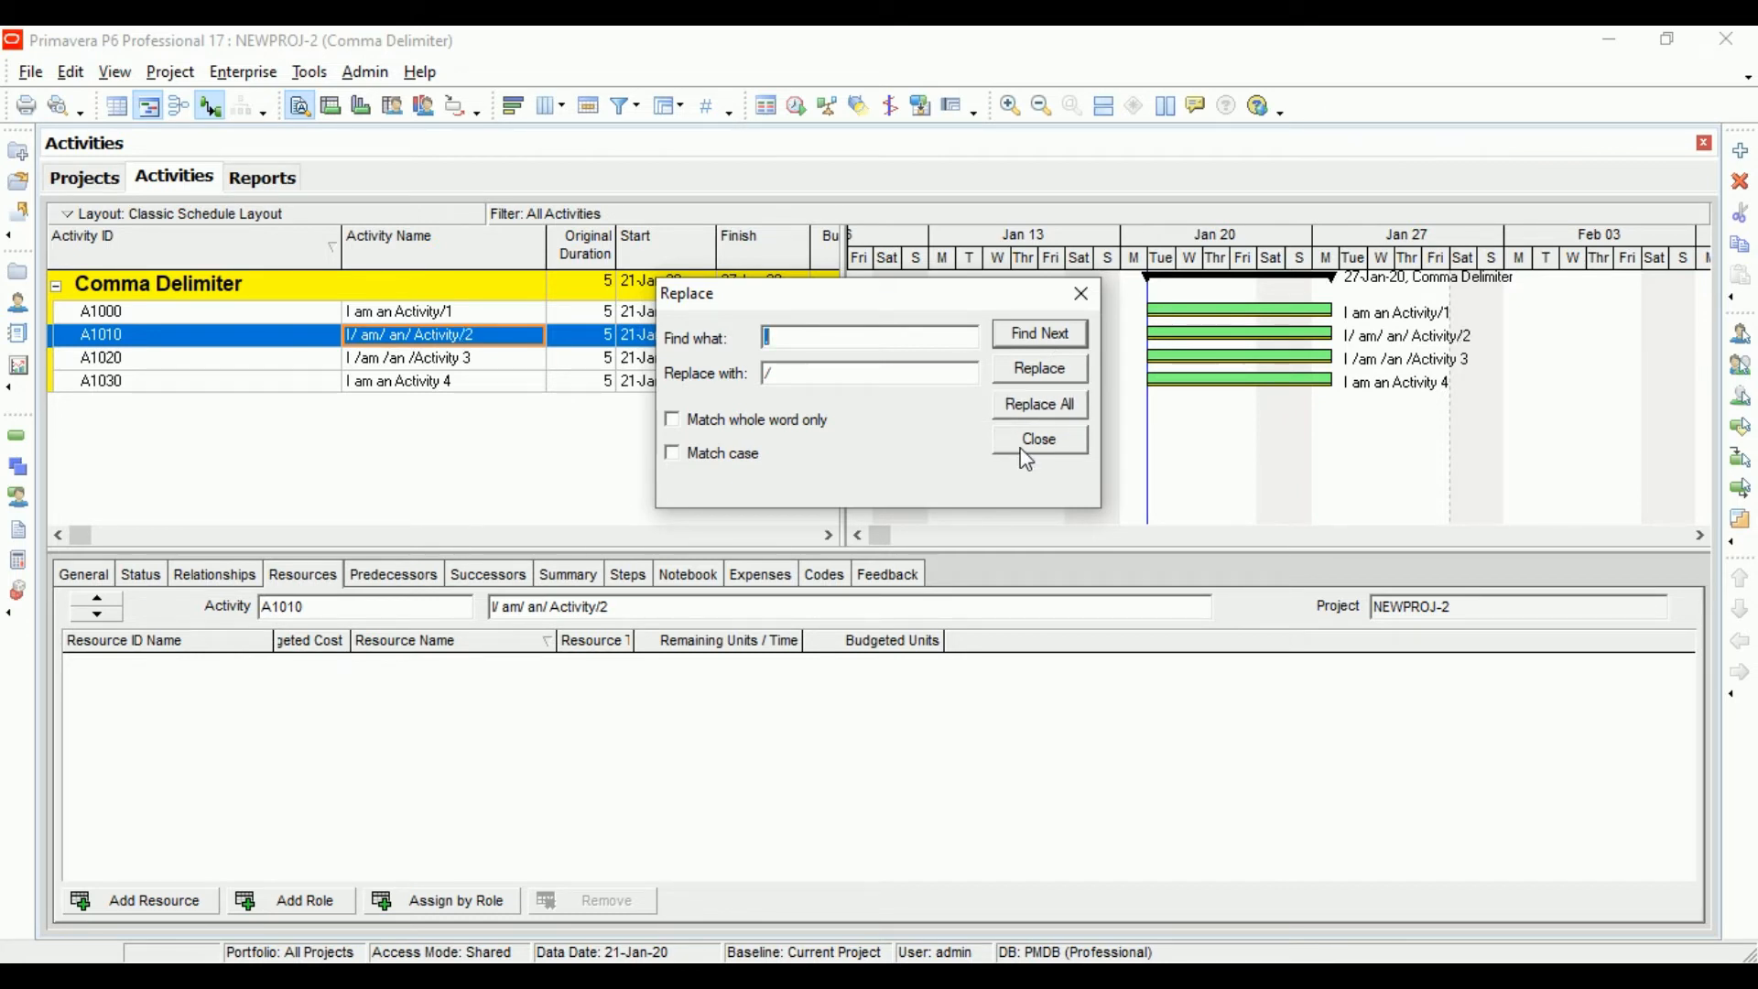
click(1037, 441)
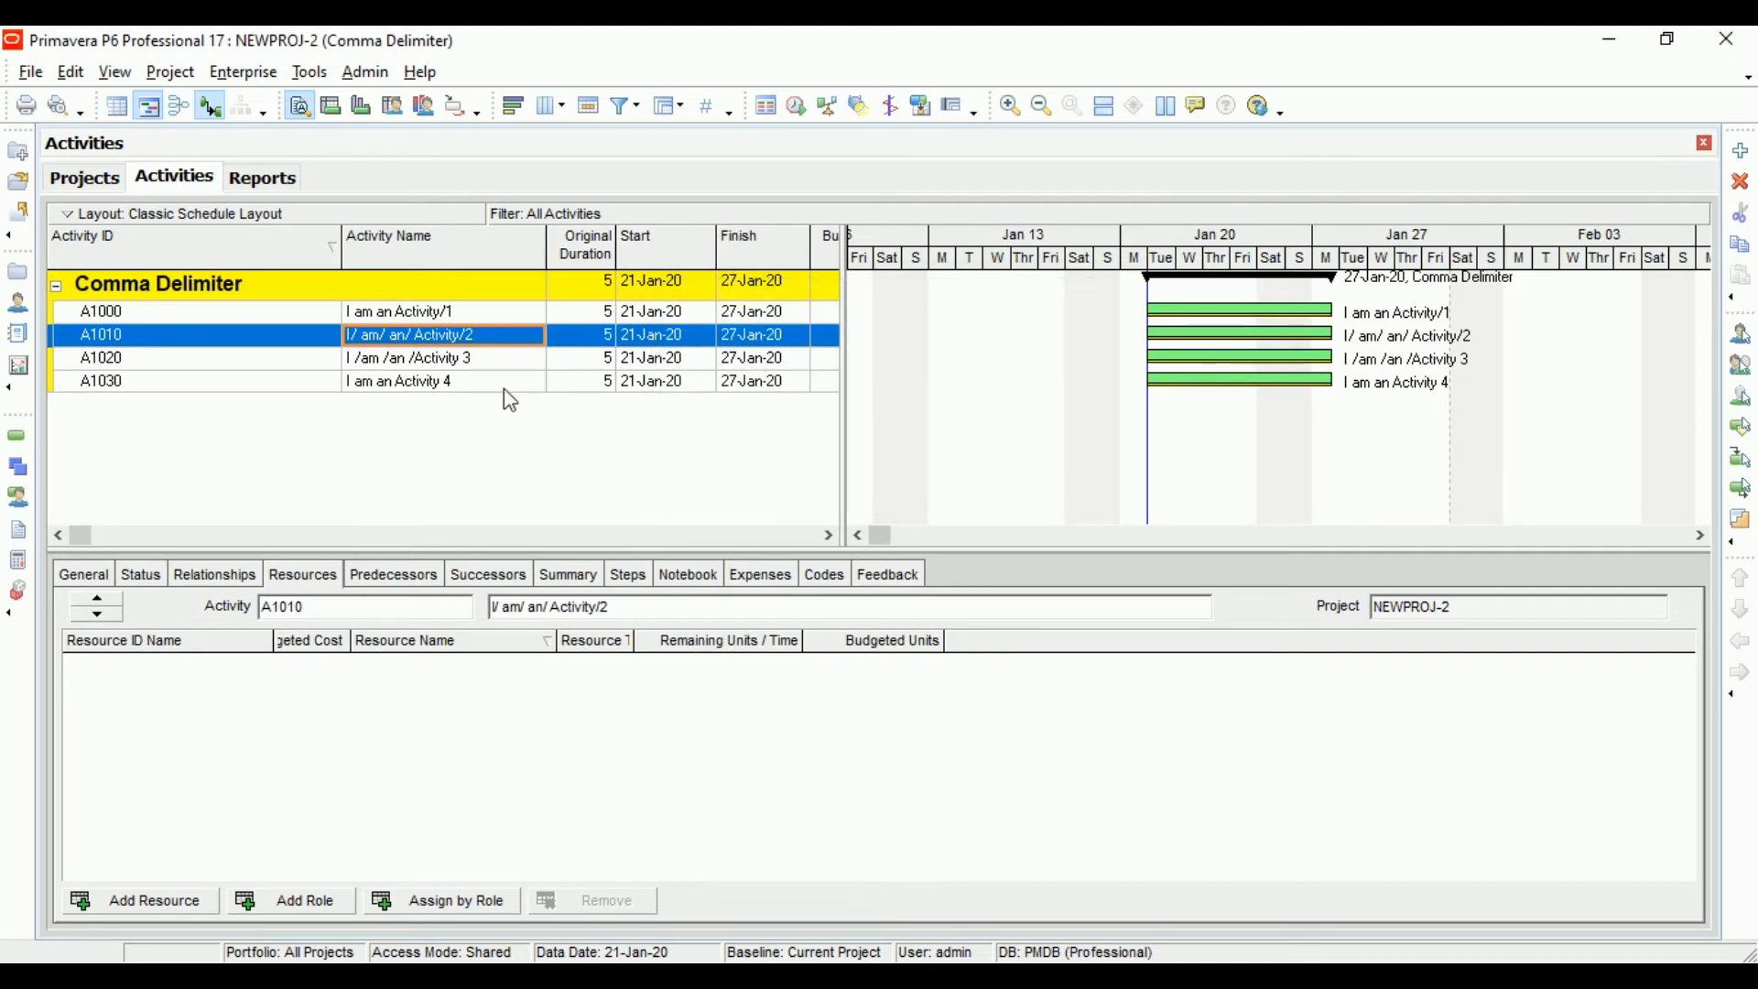
Step: Check the slashes and spacing in the names of activities A1000, A1010 and A1020
click(486, 357)
click(496, 313)
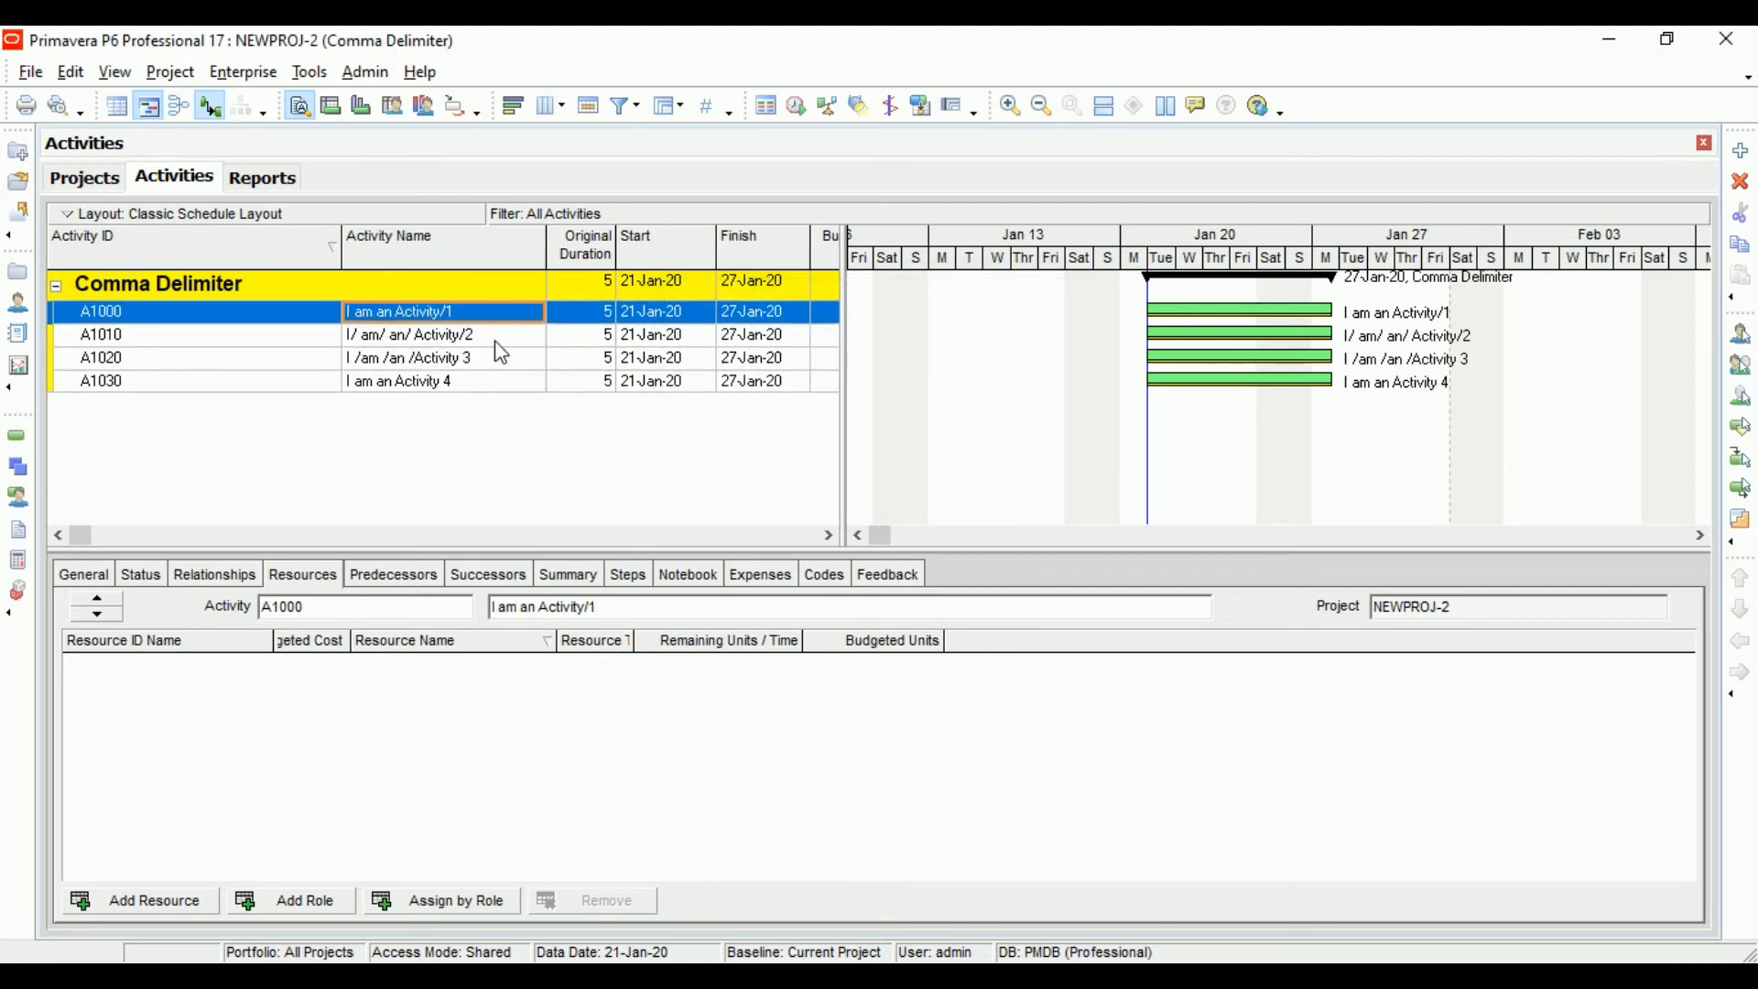
click(495, 336)
click(496, 359)
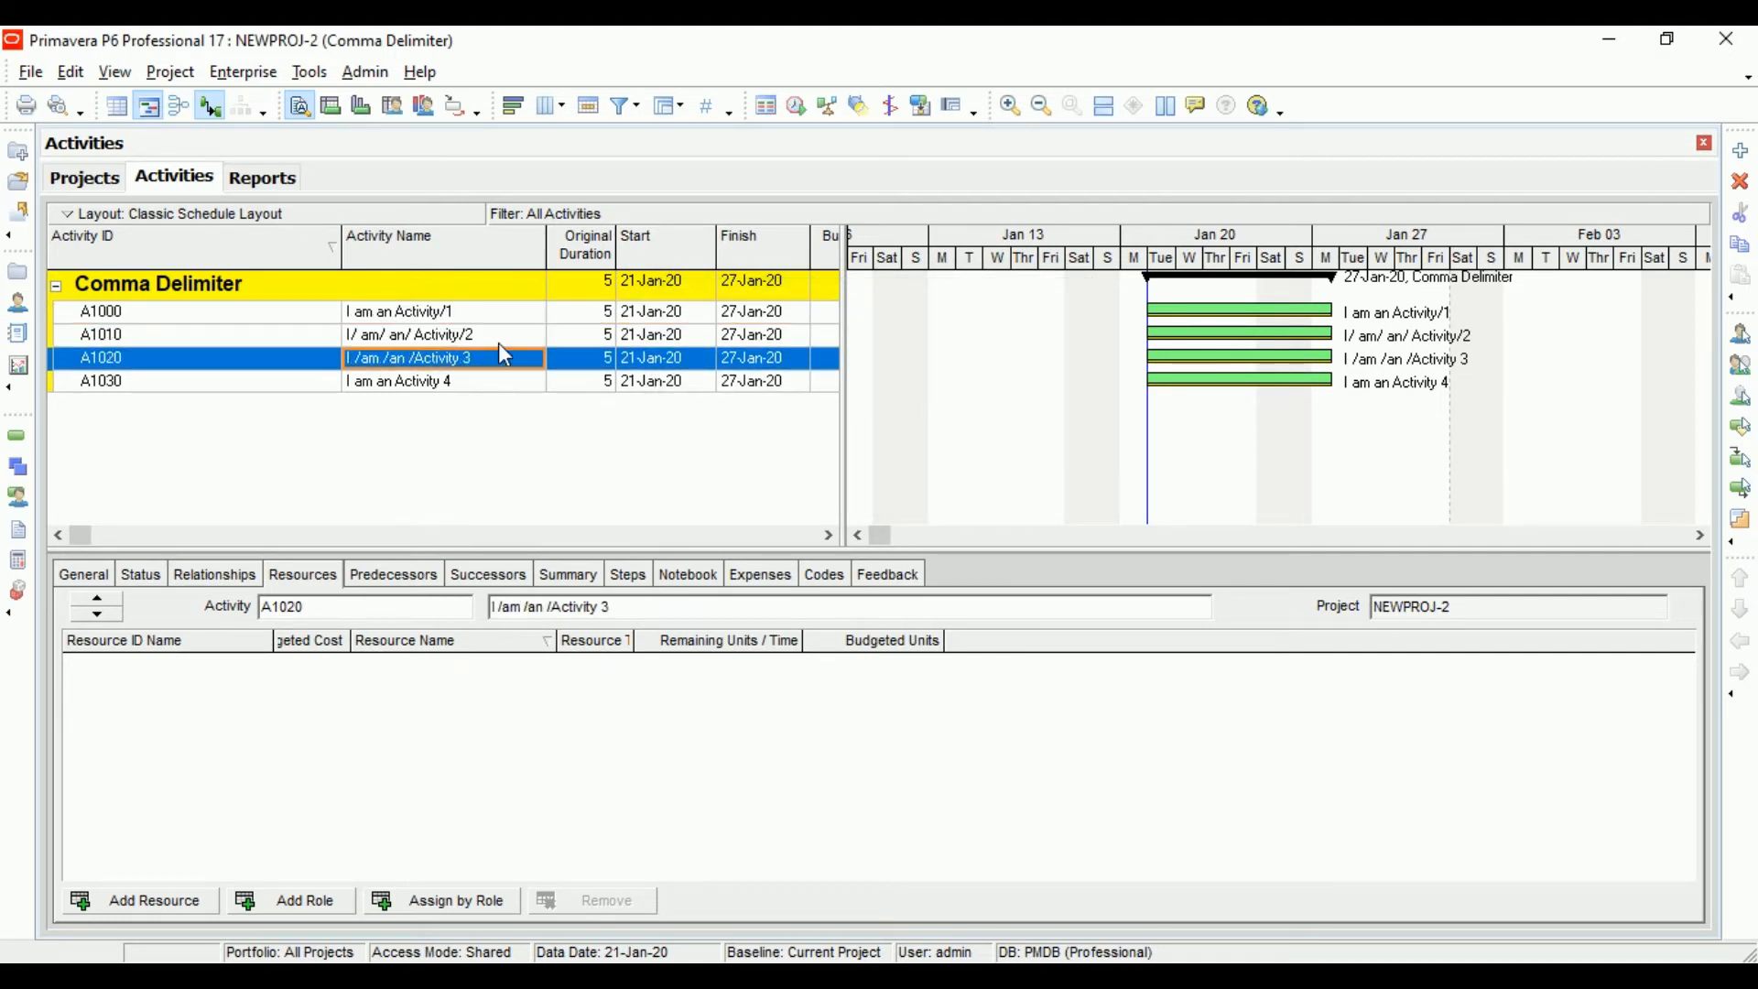
Step: Replace "/" with " /" in the names of activities A1000 to A1030, repeating the replacement, and review the A1020 and A1030 names
click(503, 313)
shift+click(488, 389)
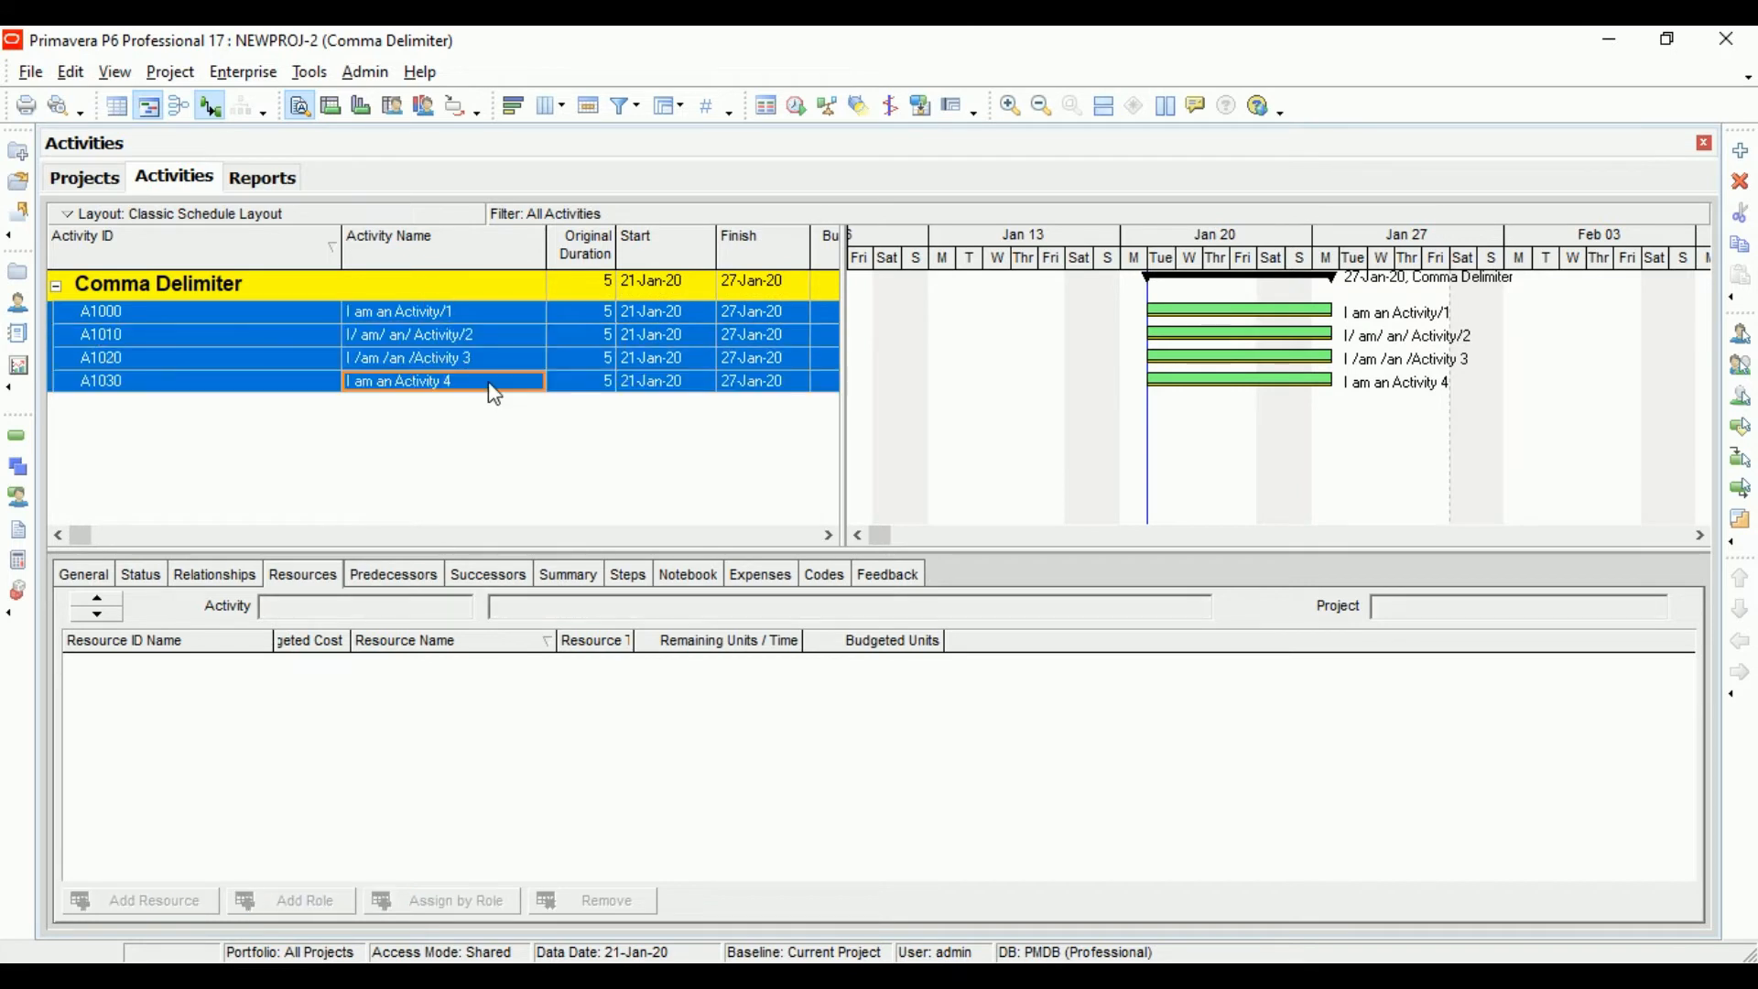
click(71, 72)
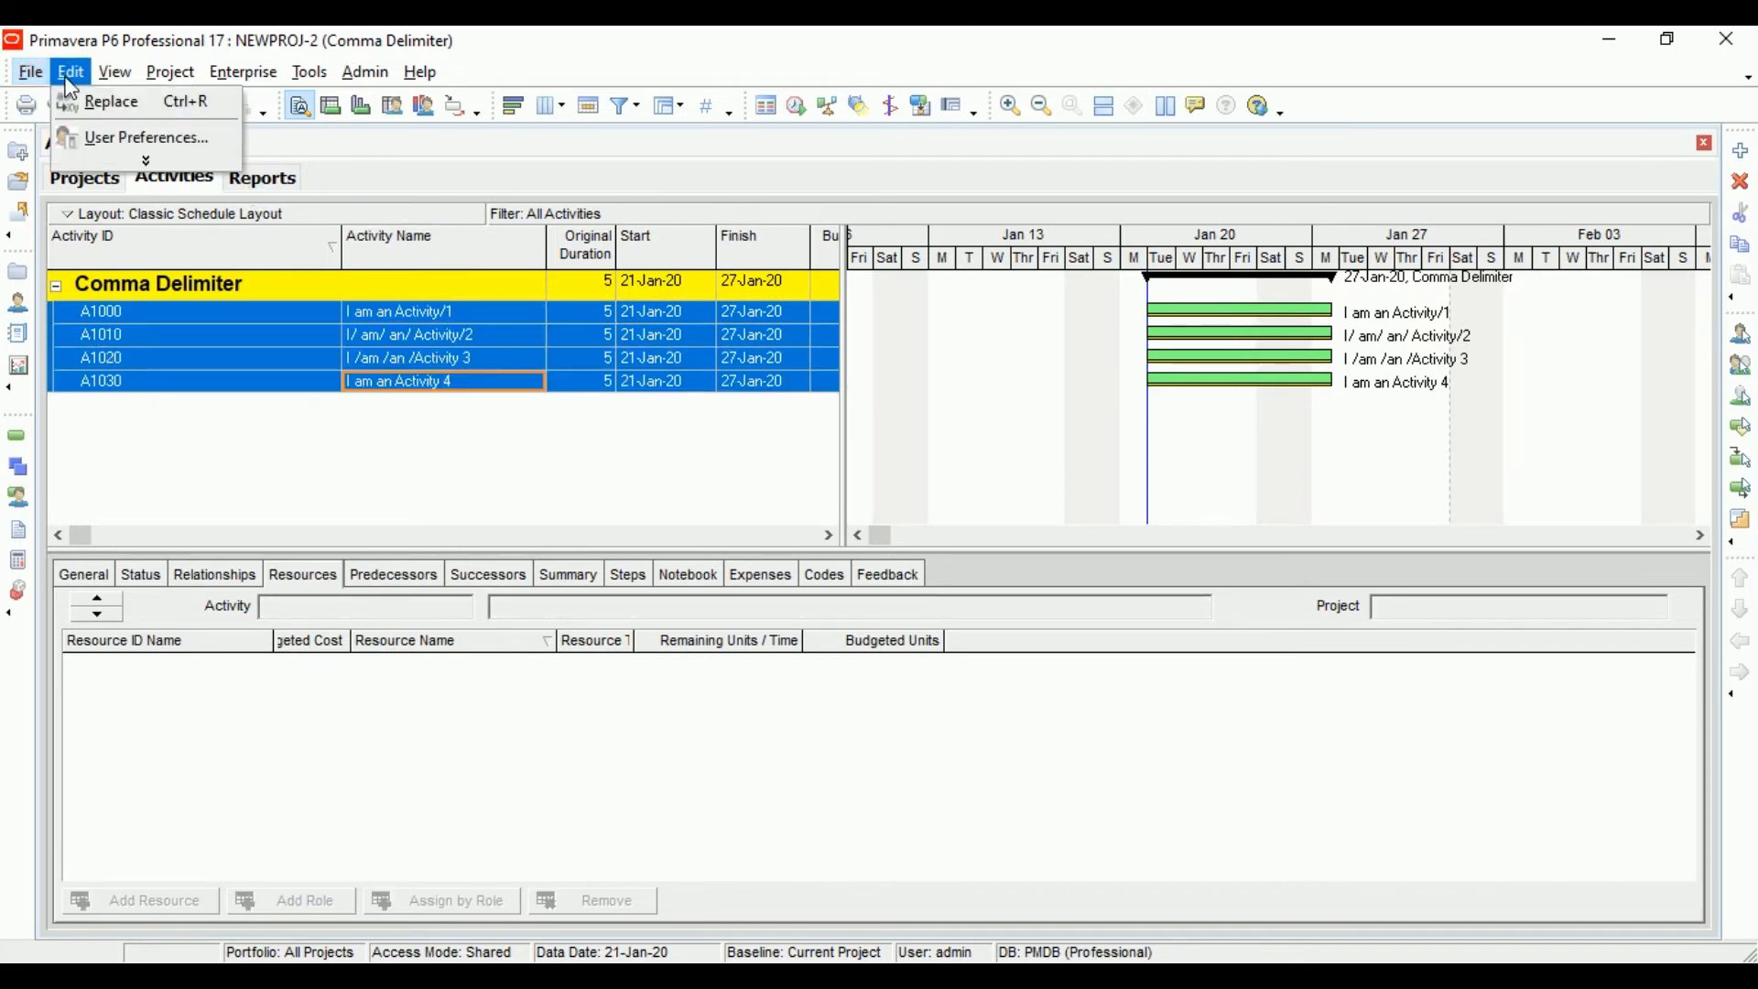
click(75, 104)
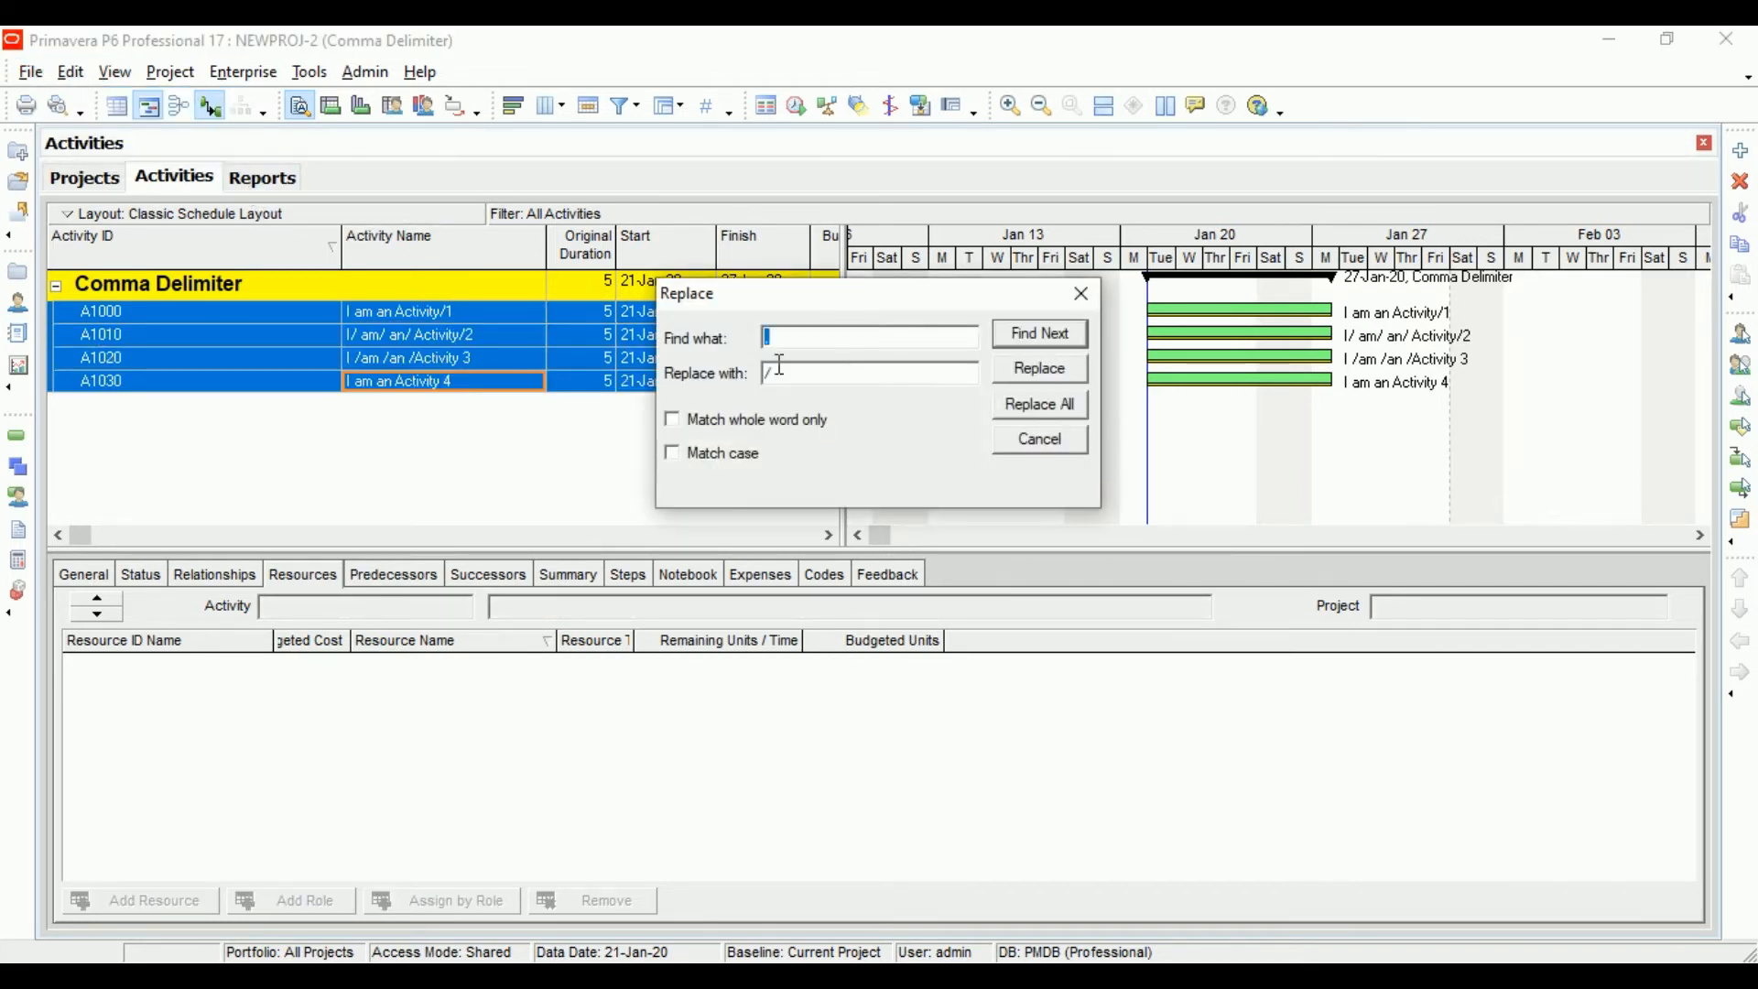
key(BackSpace)
text(/)
click(1042, 406)
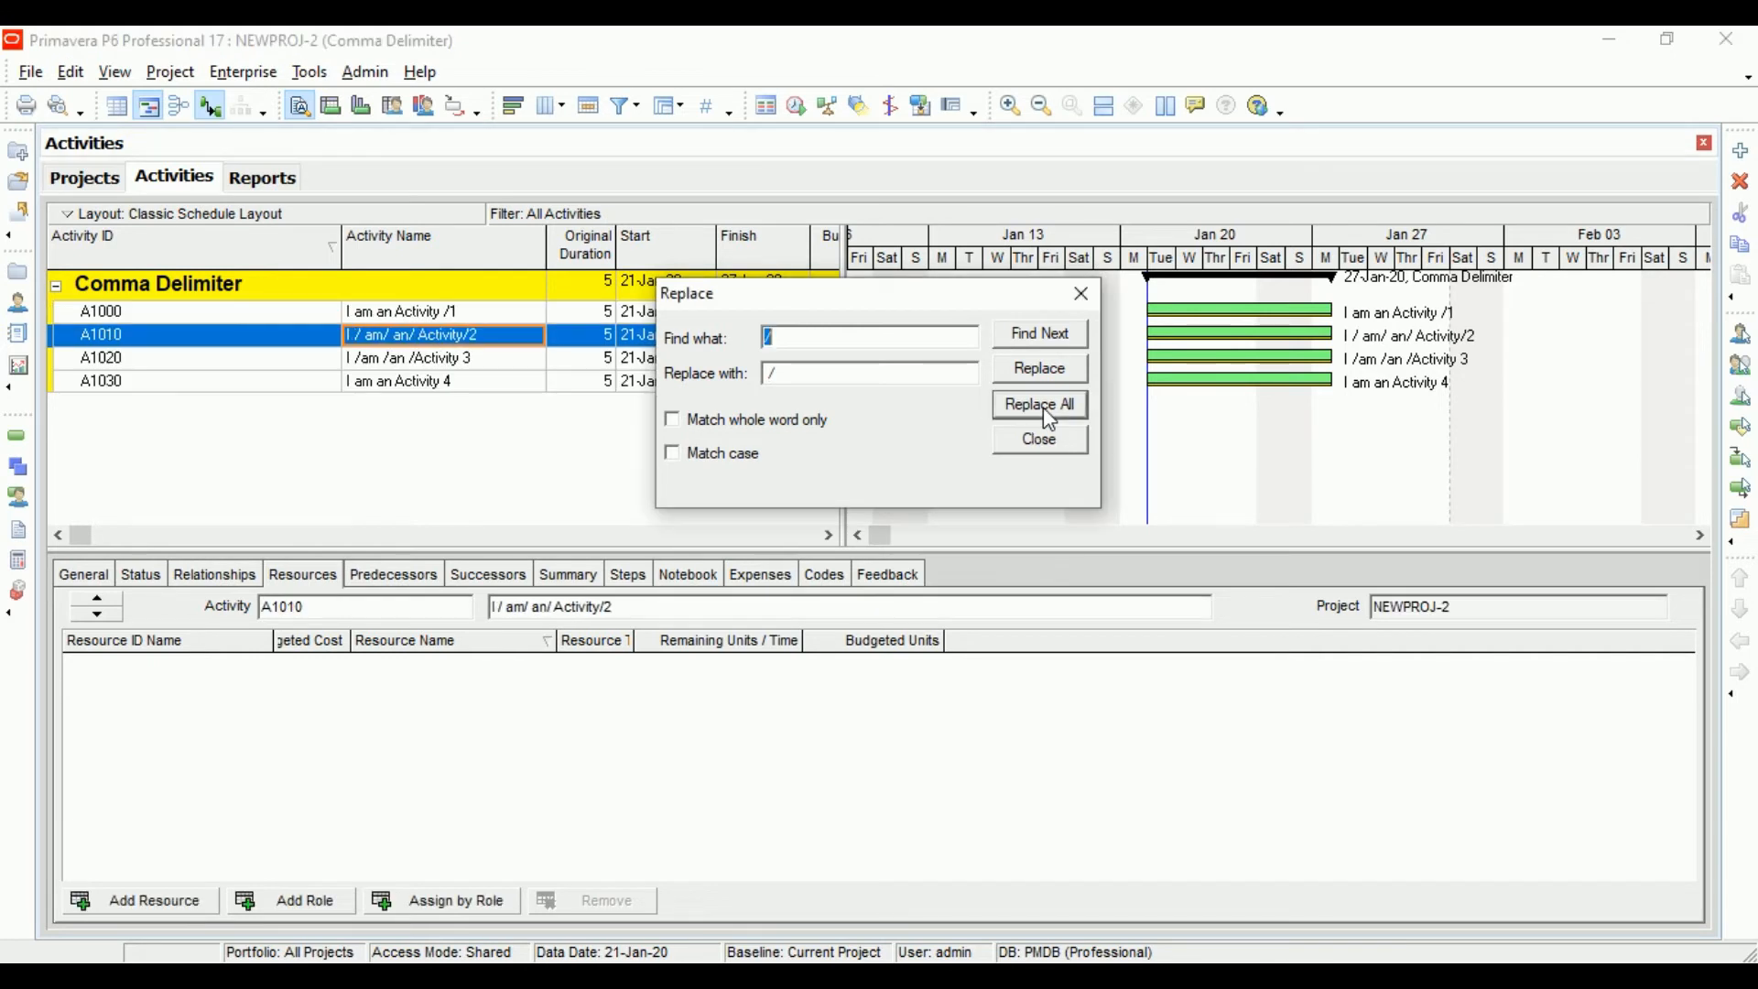
click(1042, 406)
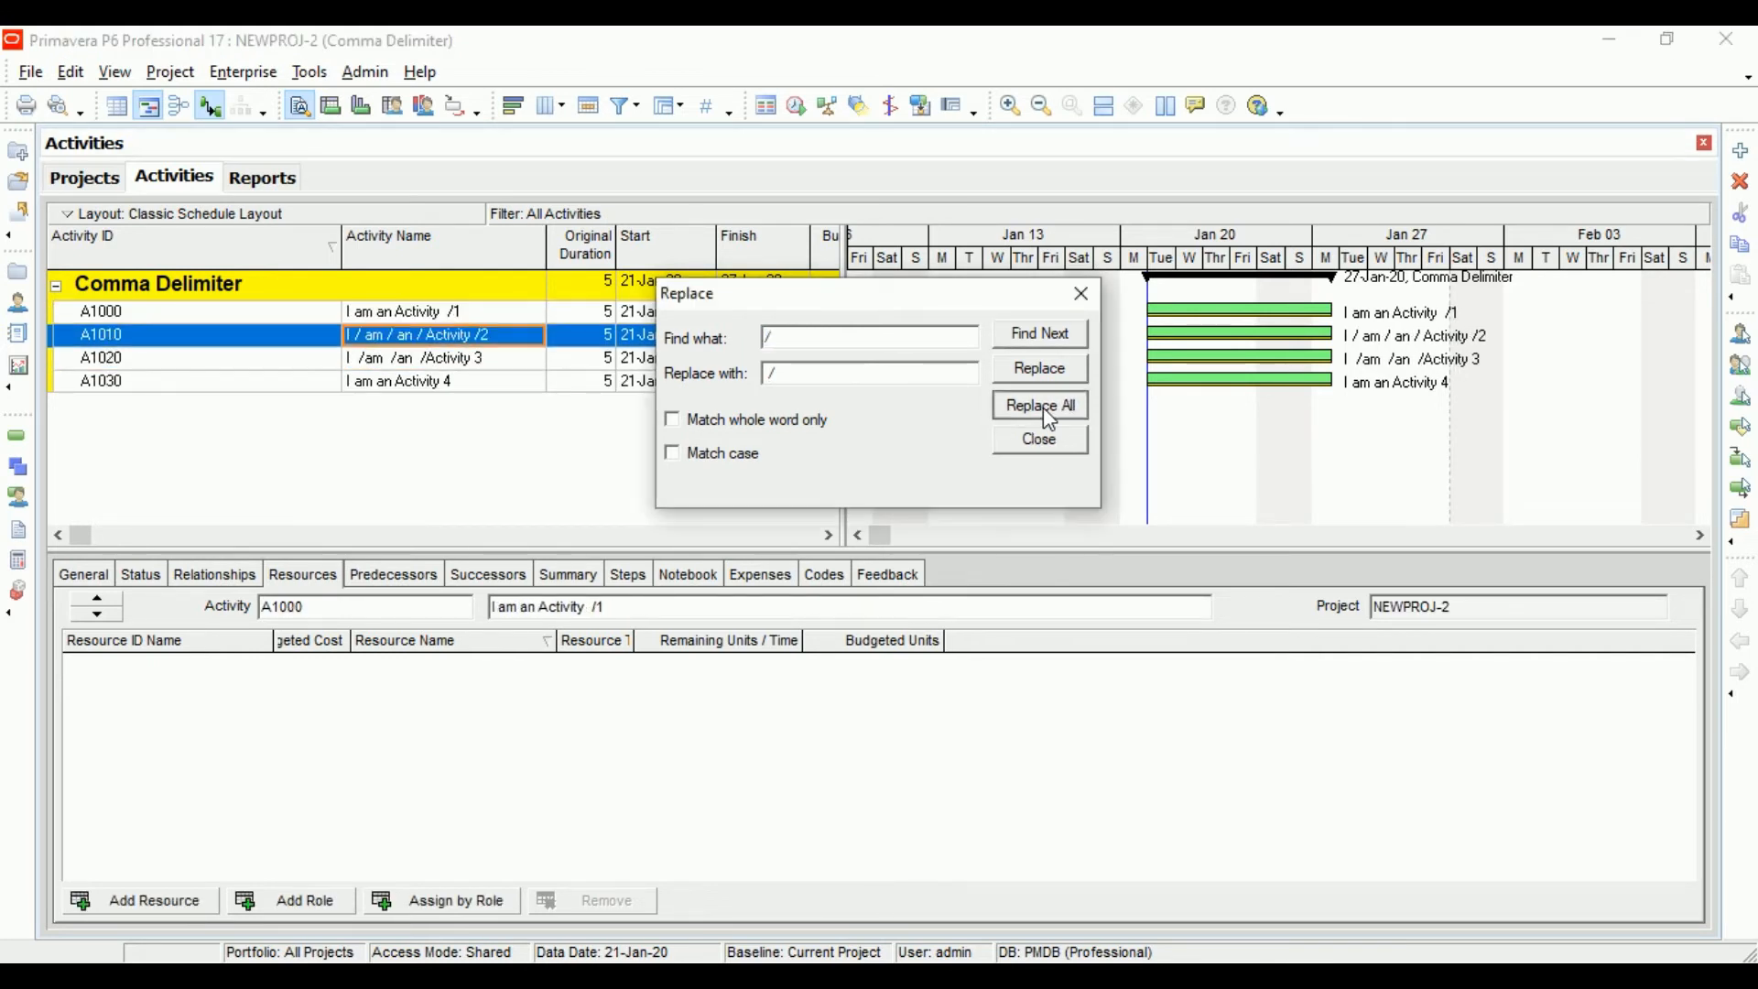
click(1042, 406)
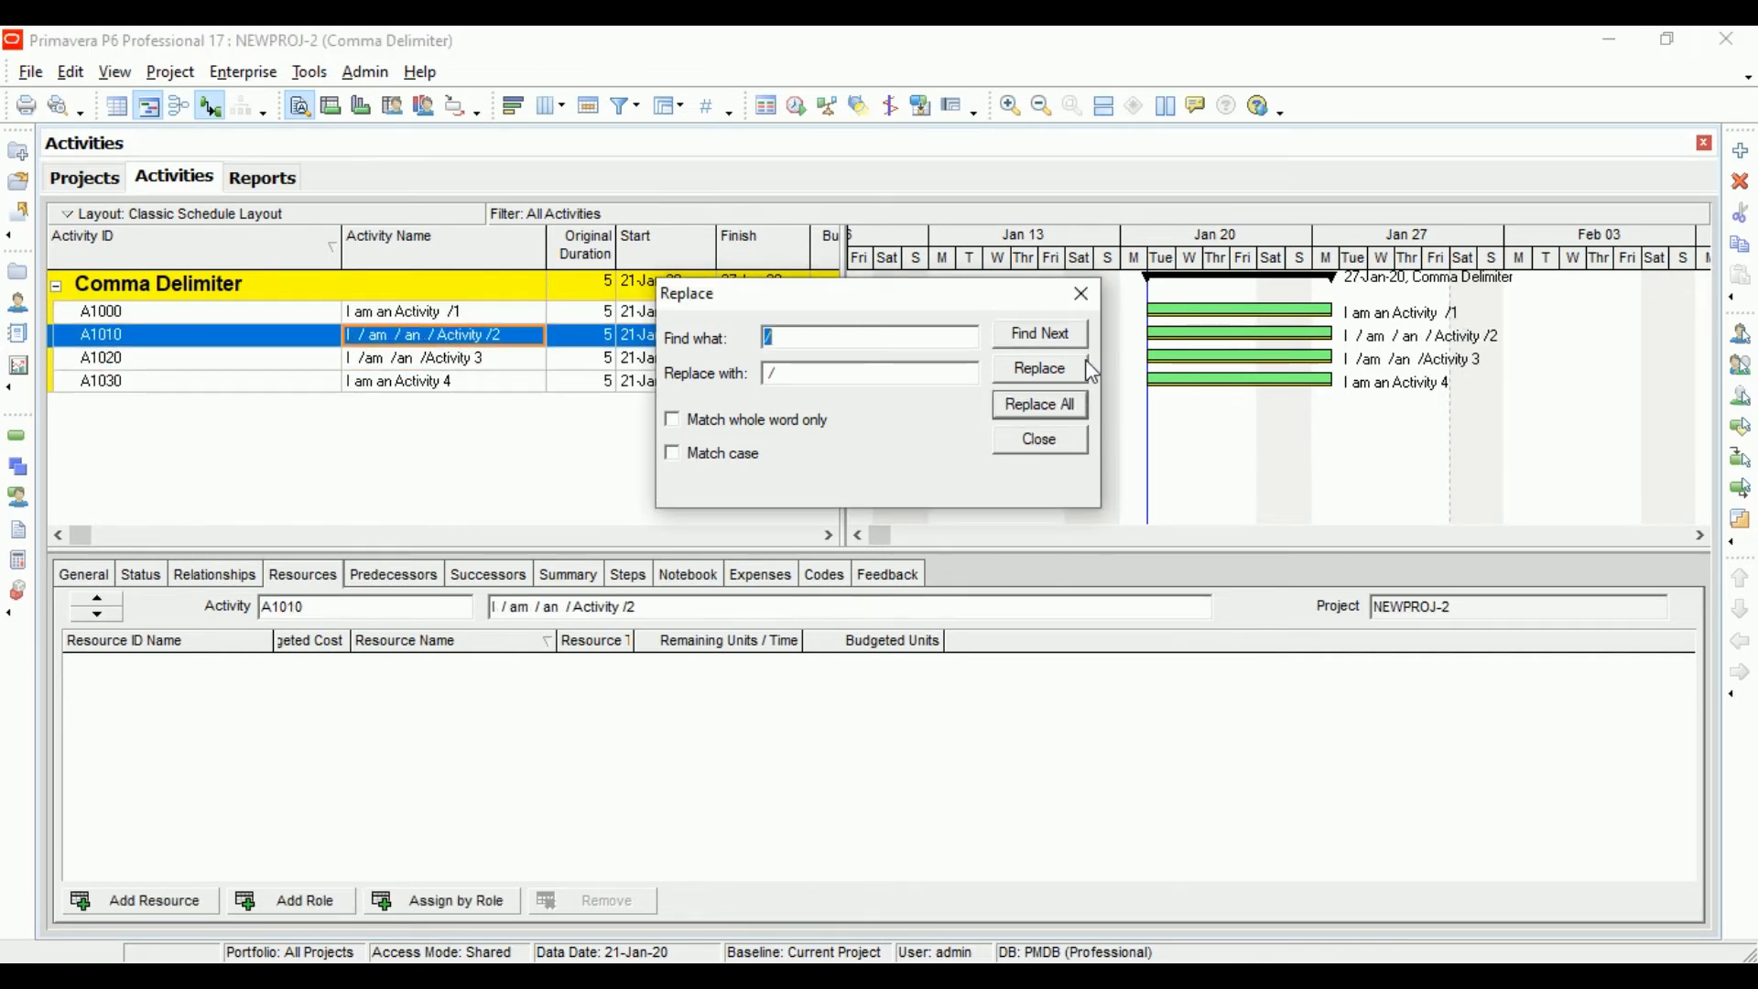
click(1040, 440)
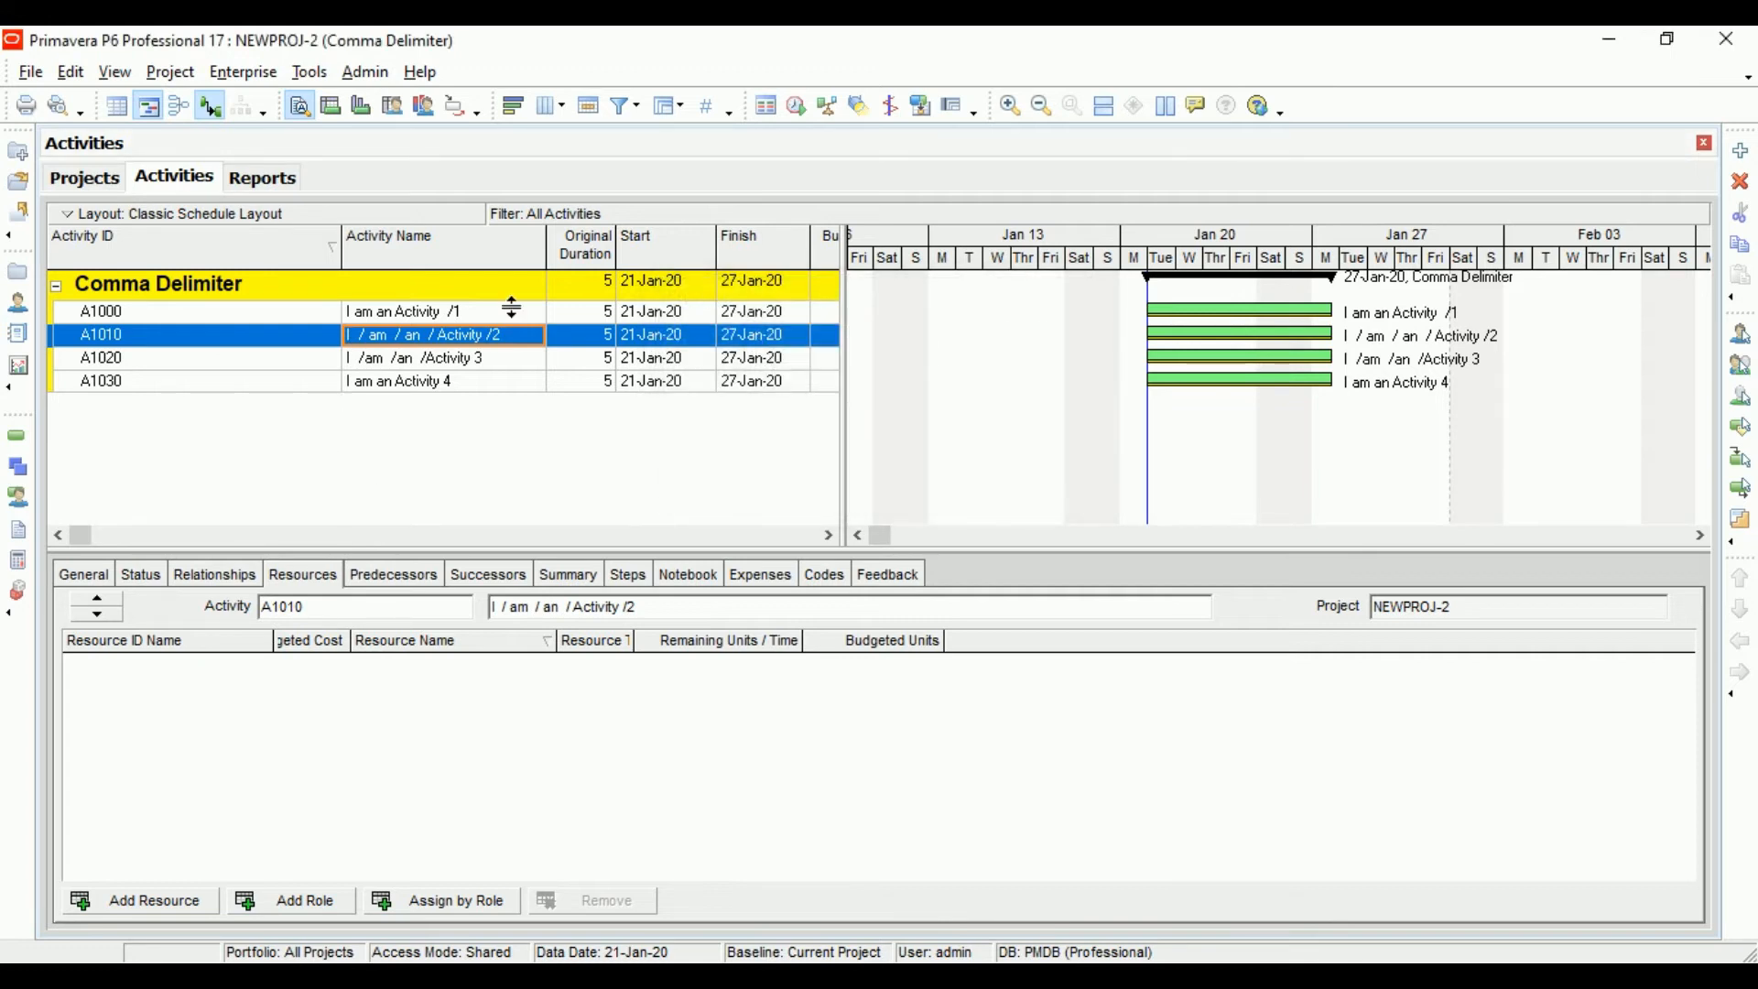
click(523, 362)
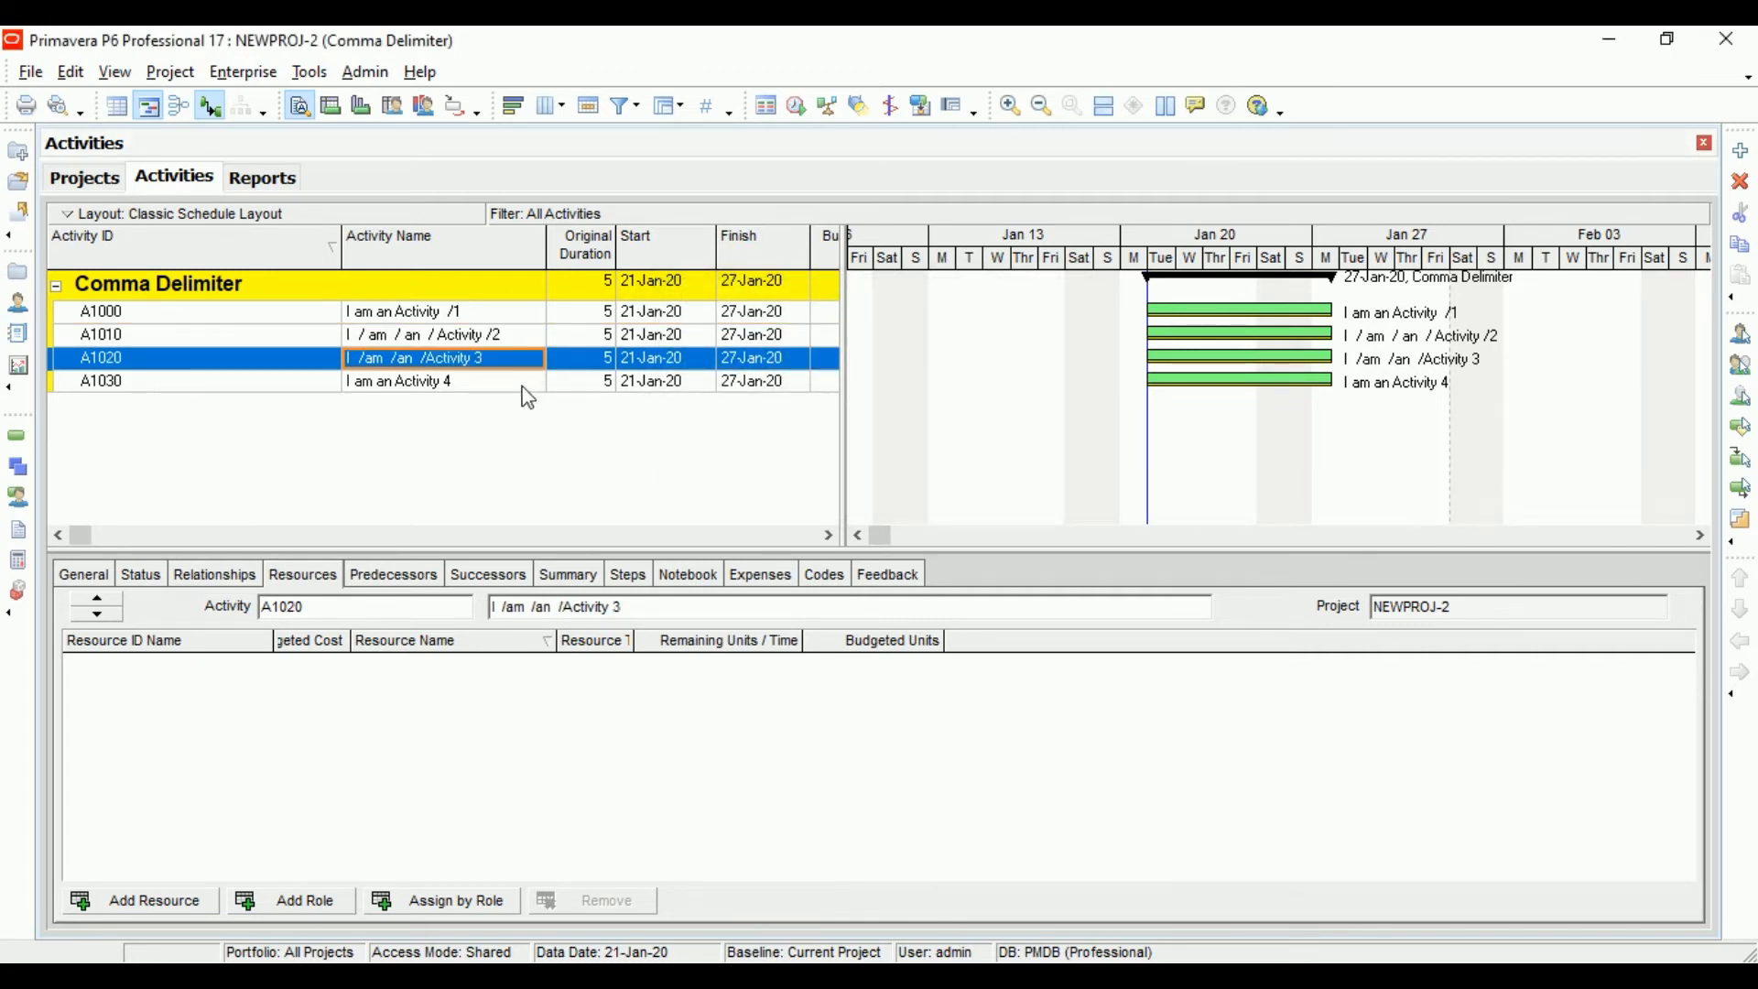
click(521, 383)
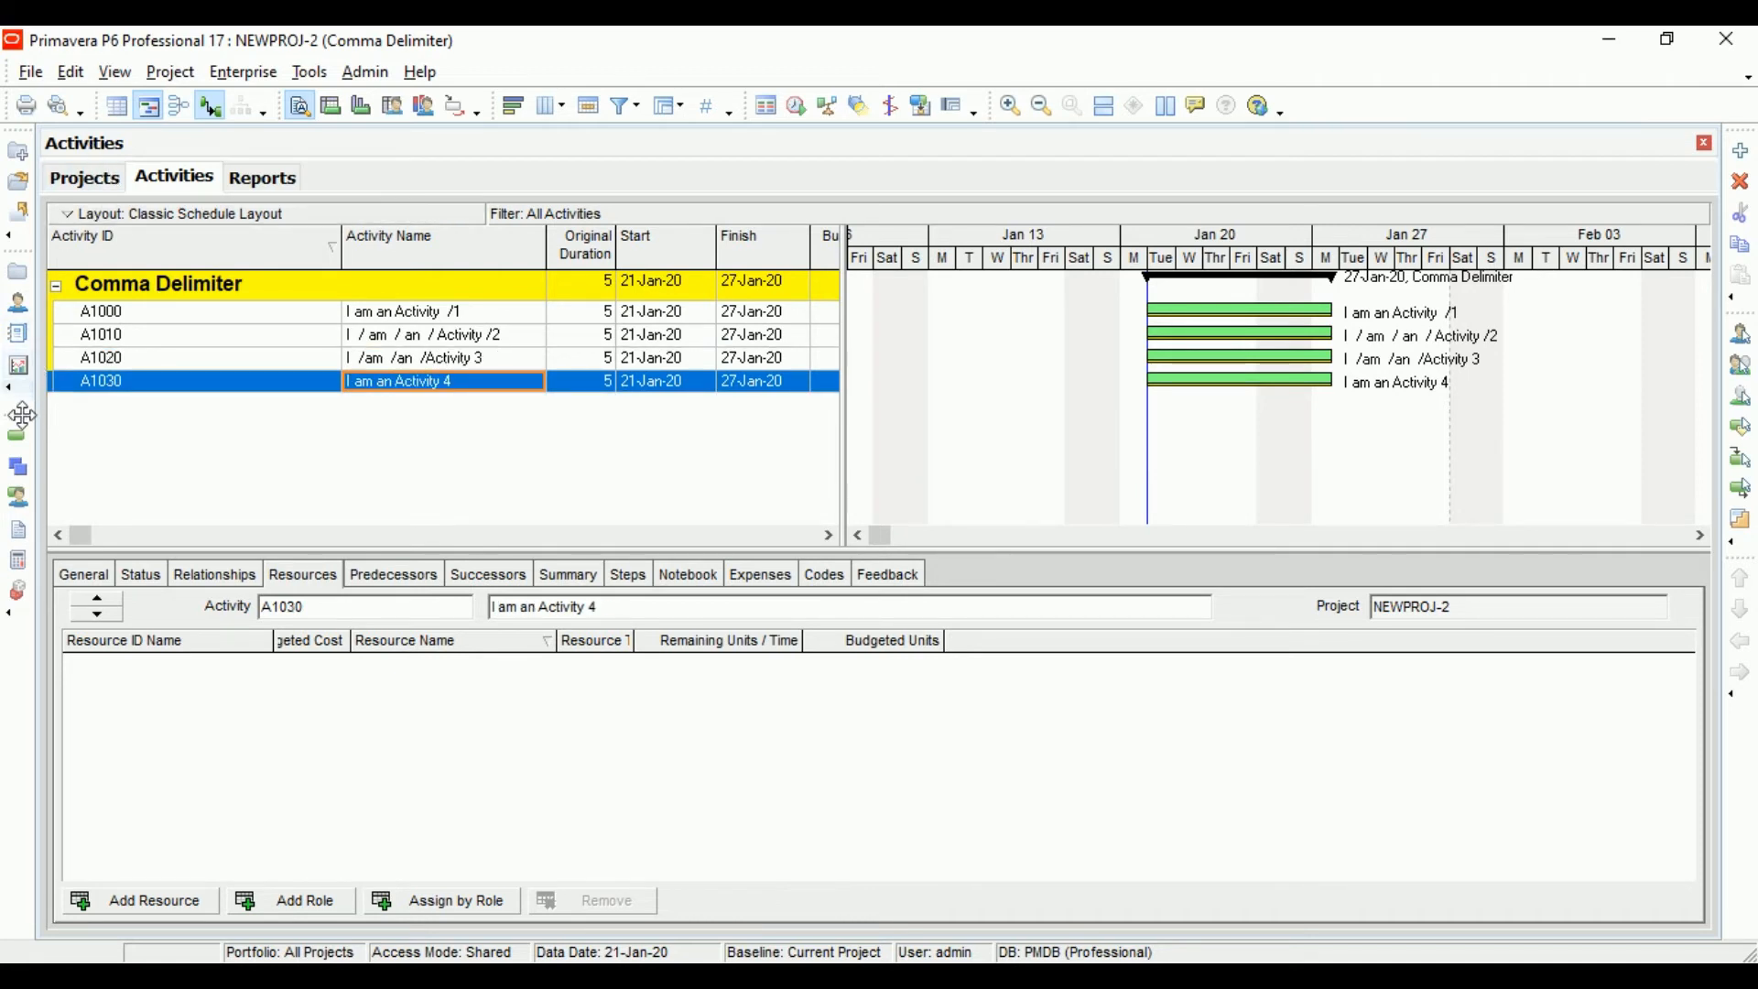
Step: Go to the Reports list and start a new report in the Report Wizard from the Activities report in Open Projects
click(19, 335)
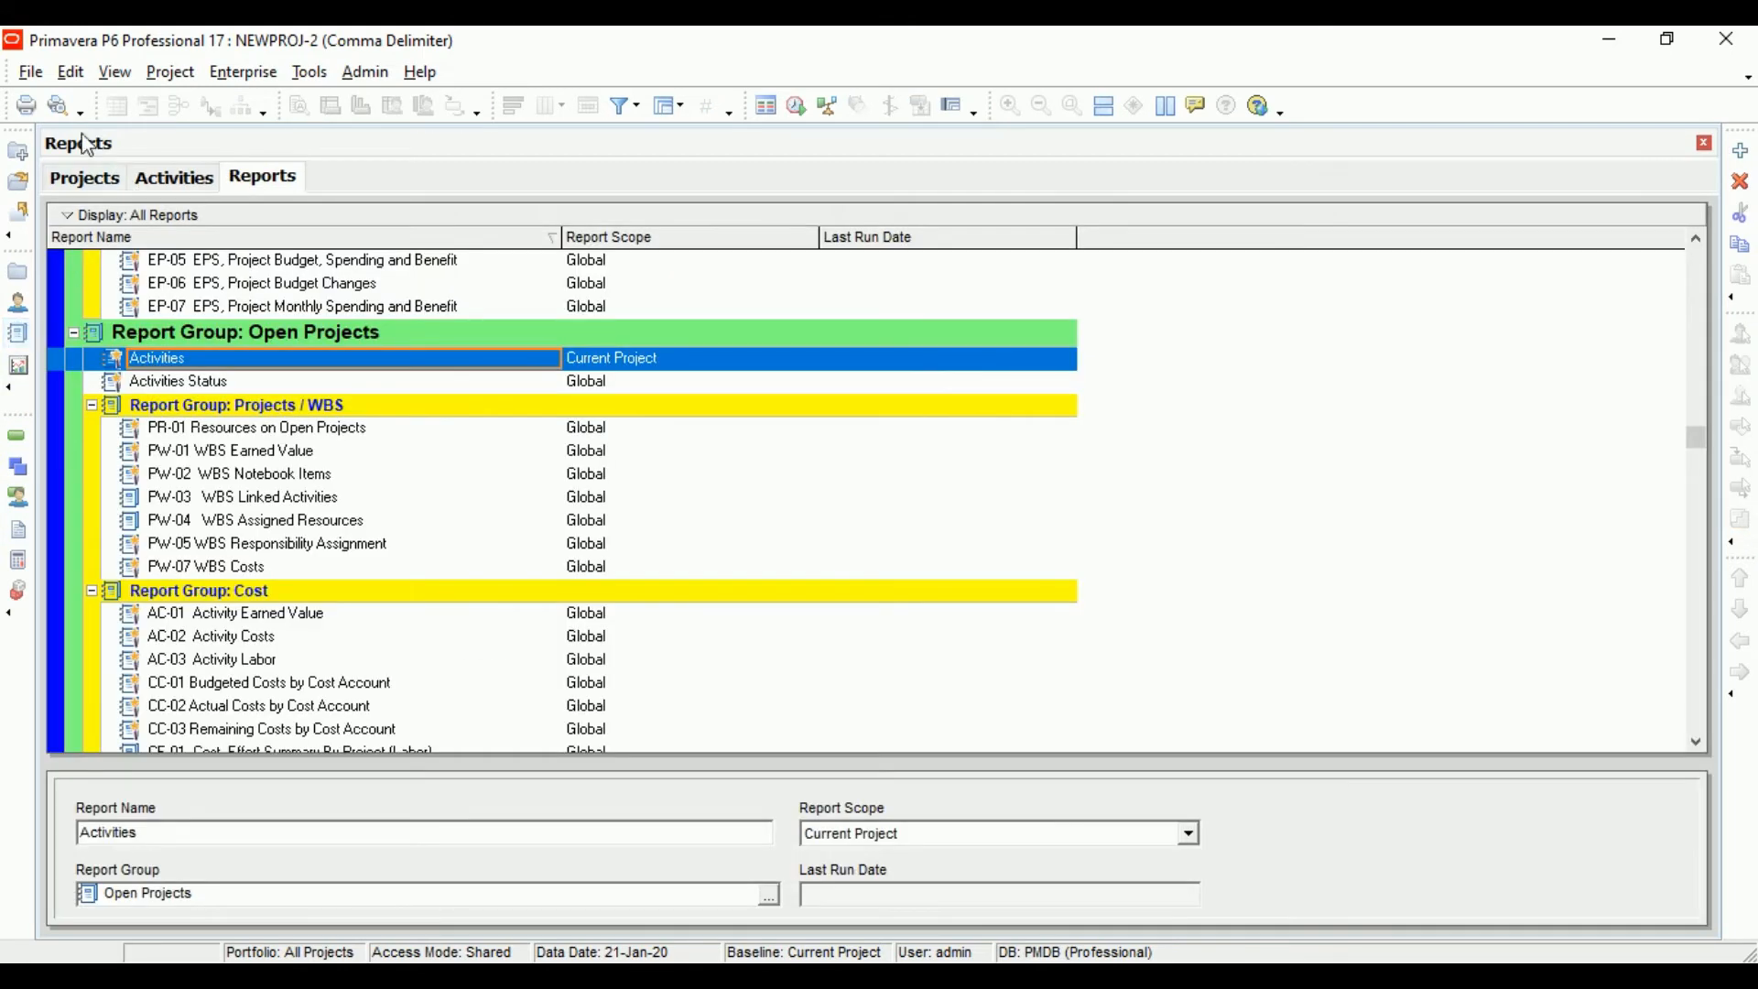
right_click(191, 334)
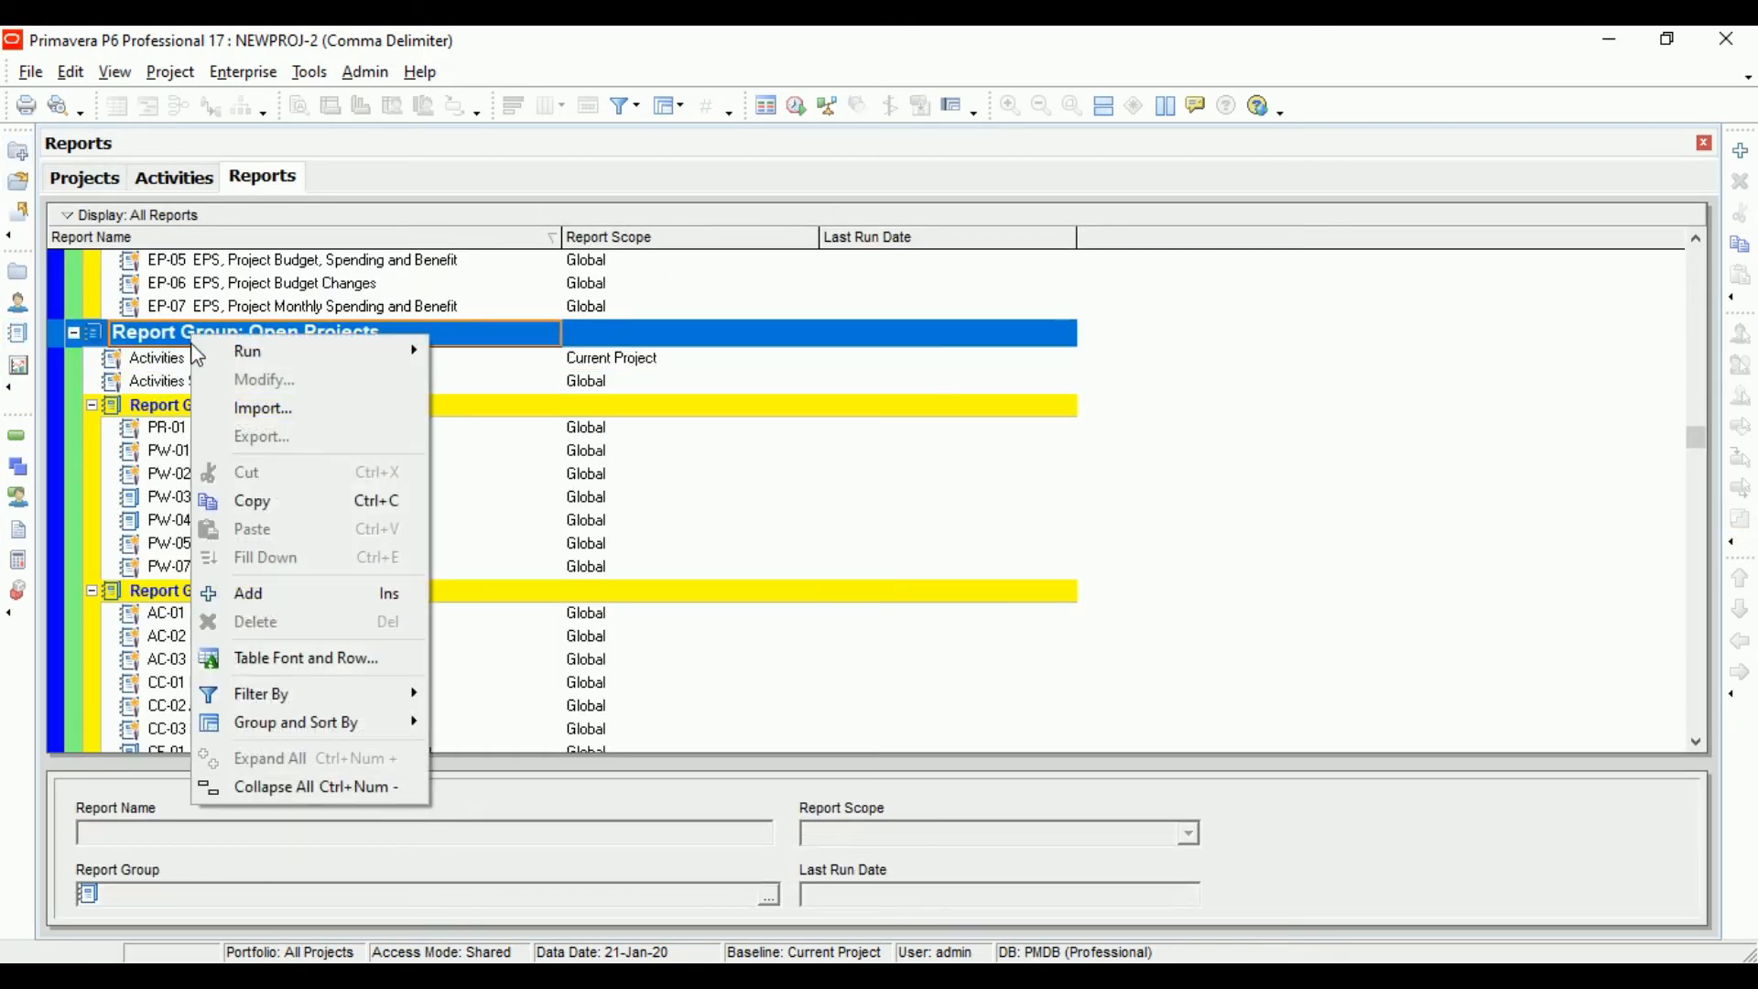
click(147, 381)
right_click(157, 353)
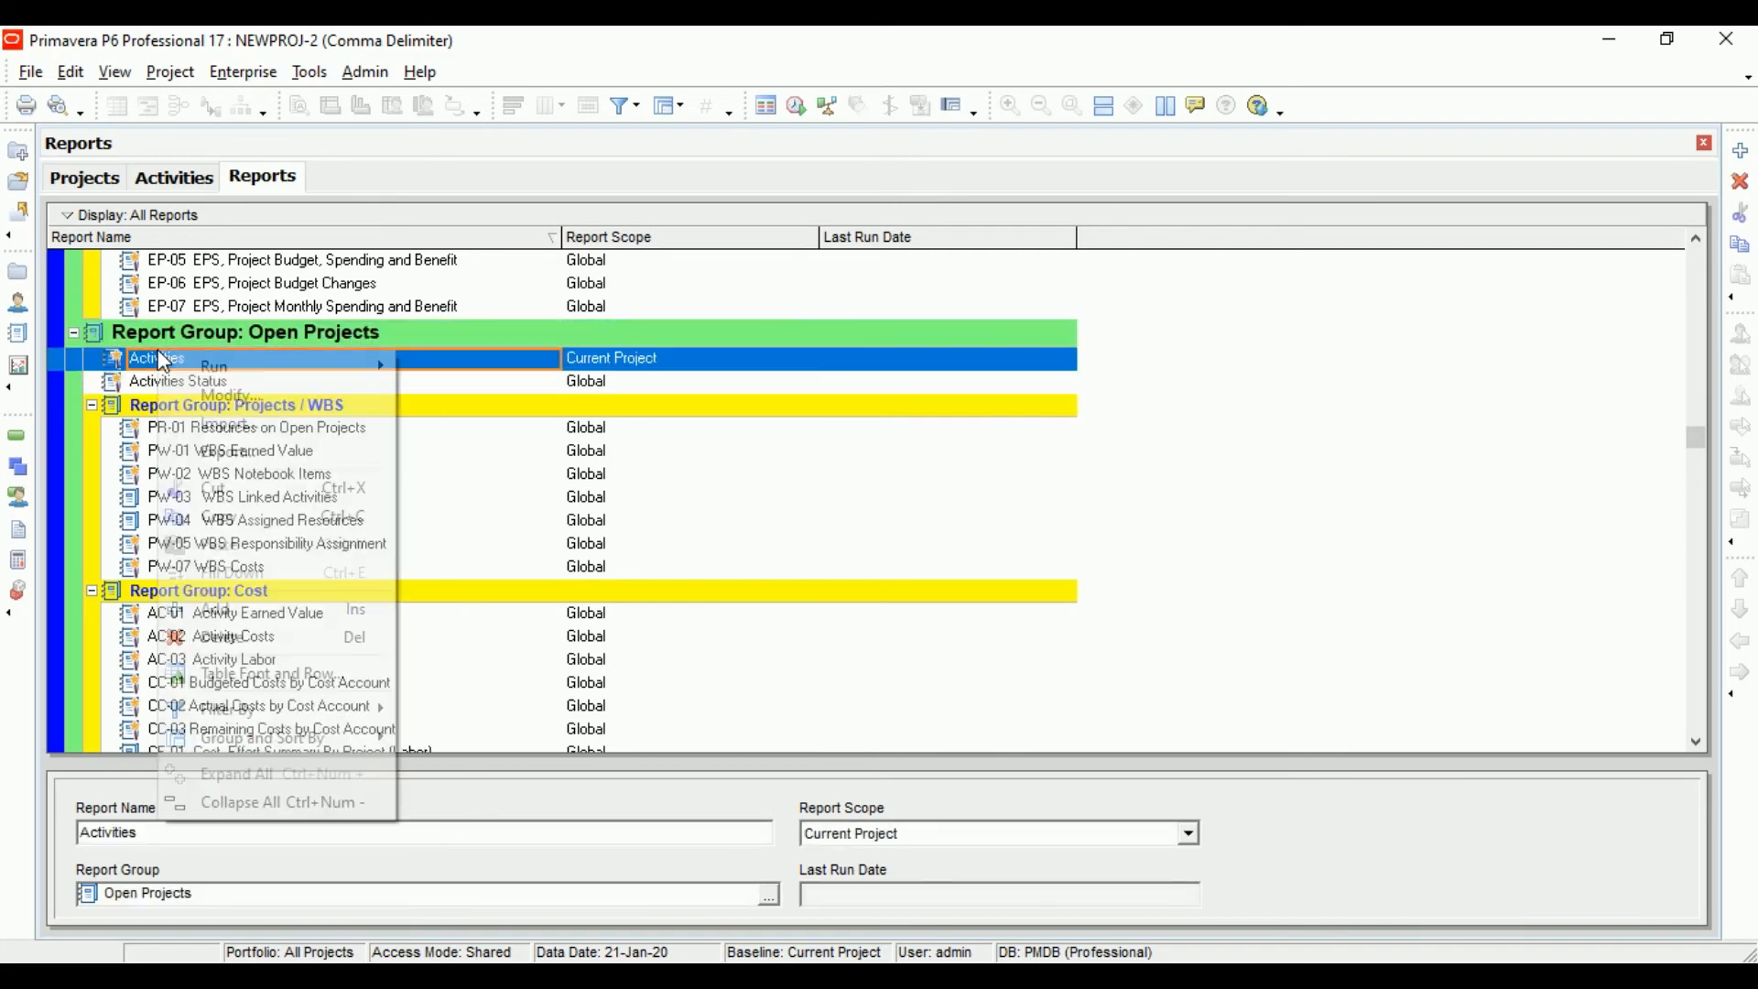
click(261, 610)
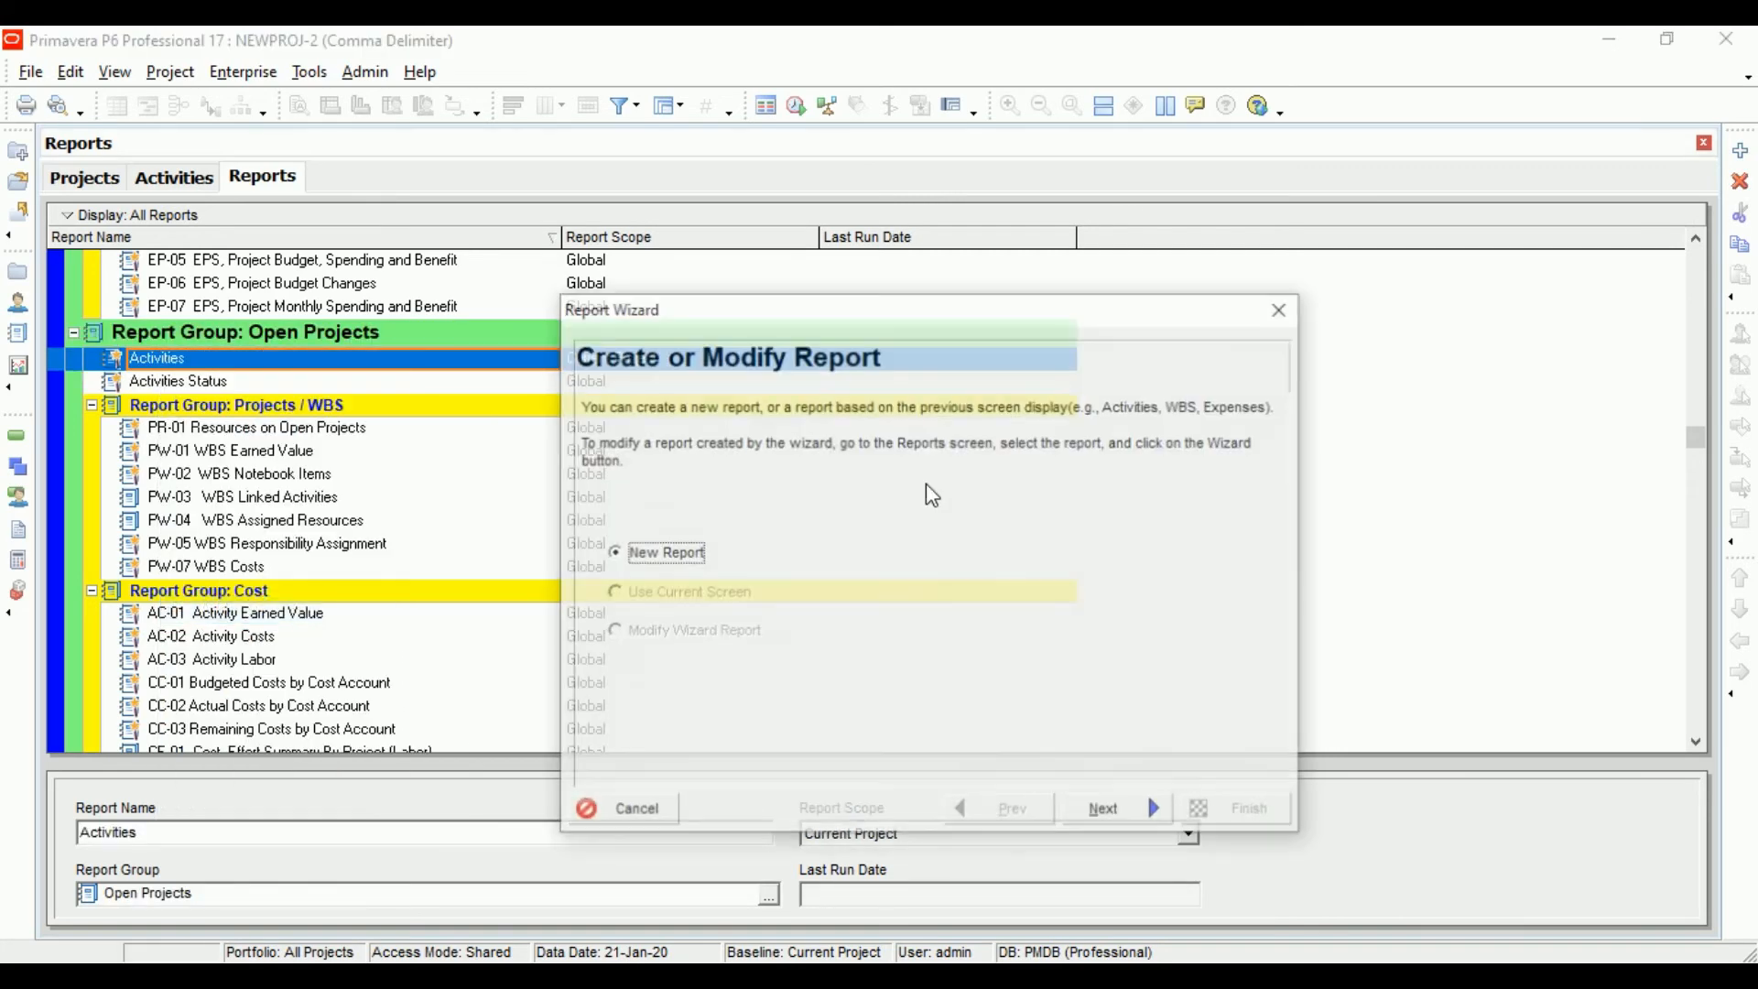
click(1124, 819)
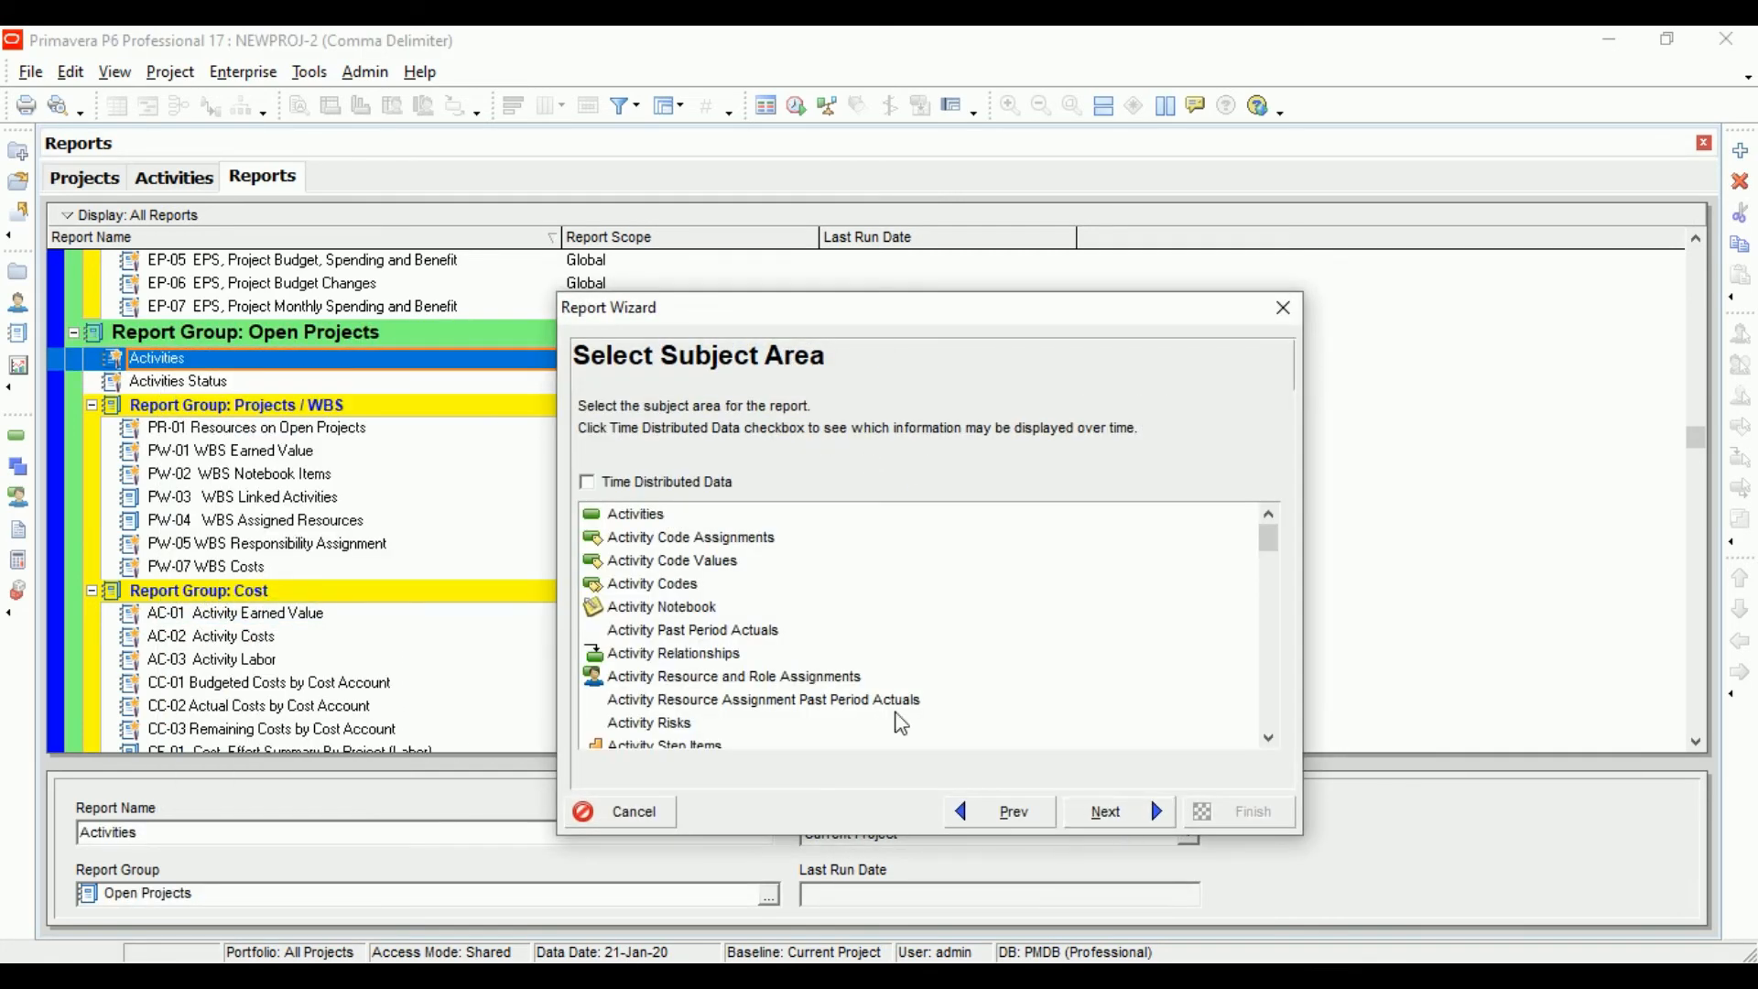
Step: Choose Activities as the new report's subject area, without adding any additional subject areas
click(632, 513)
click(1115, 823)
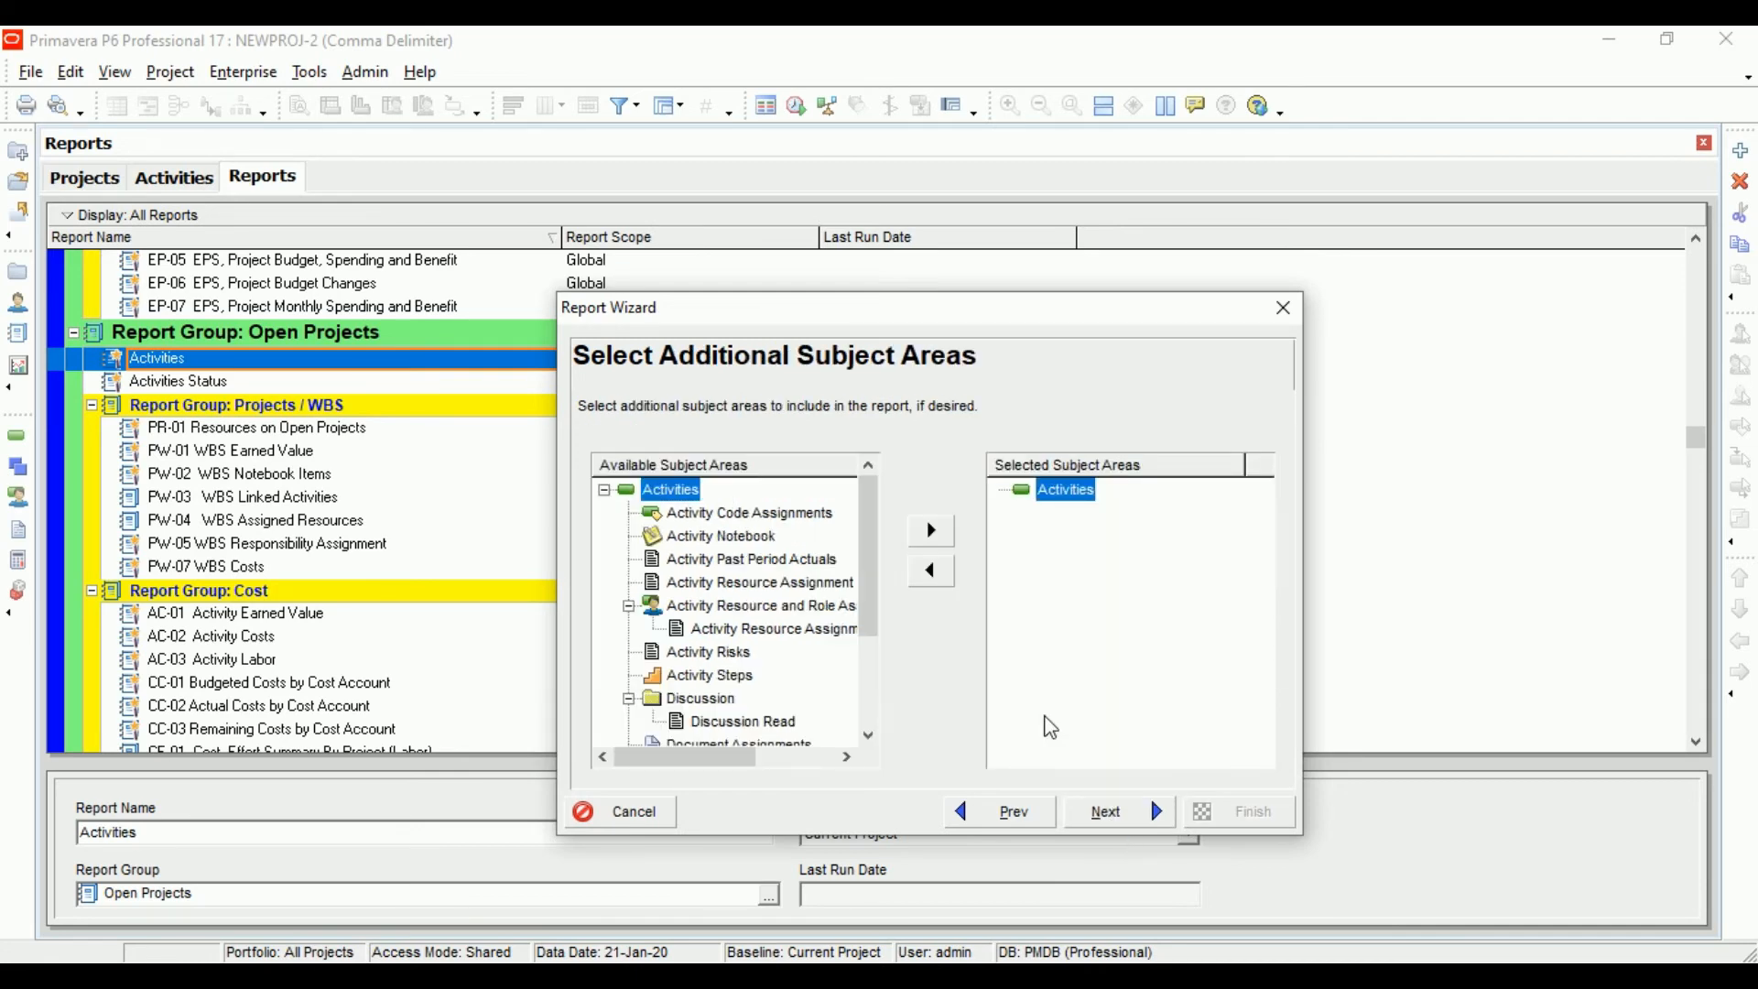
click(1127, 813)
click(1127, 812)
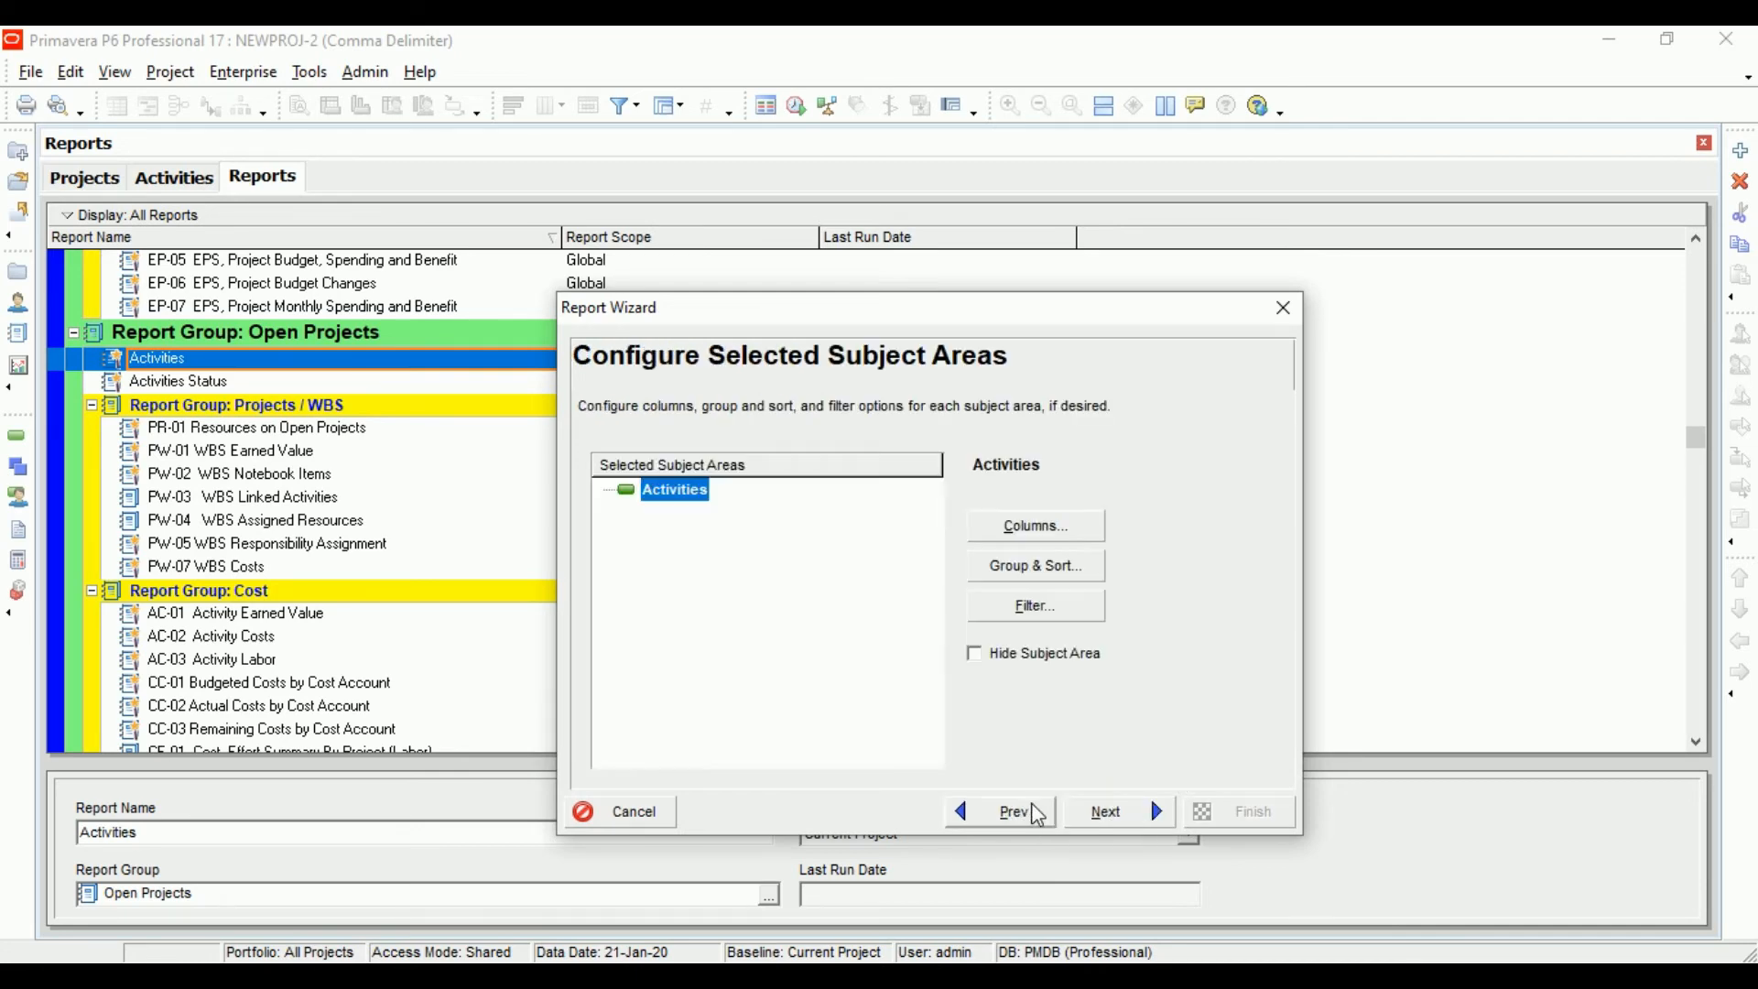
Step: Find the Activity Name field among the available report columns and add it to the Activities subject area's selected columns
click(1029, 536)
click(676, 480)
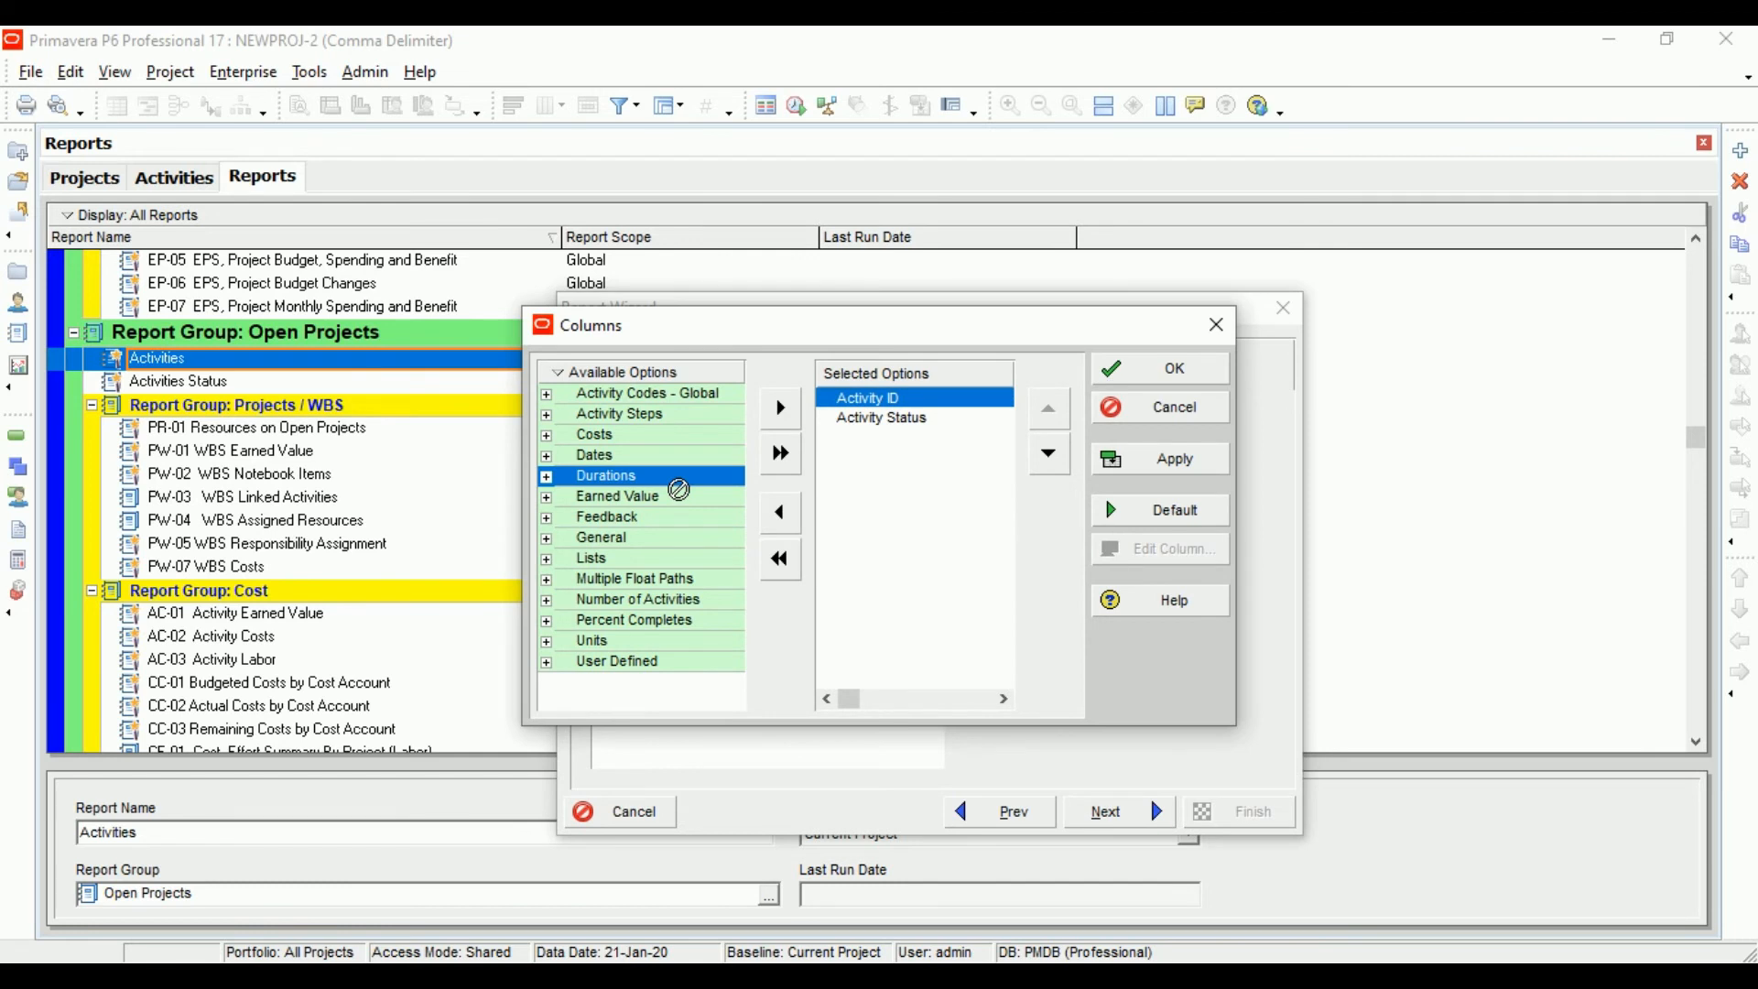
text(ACT)
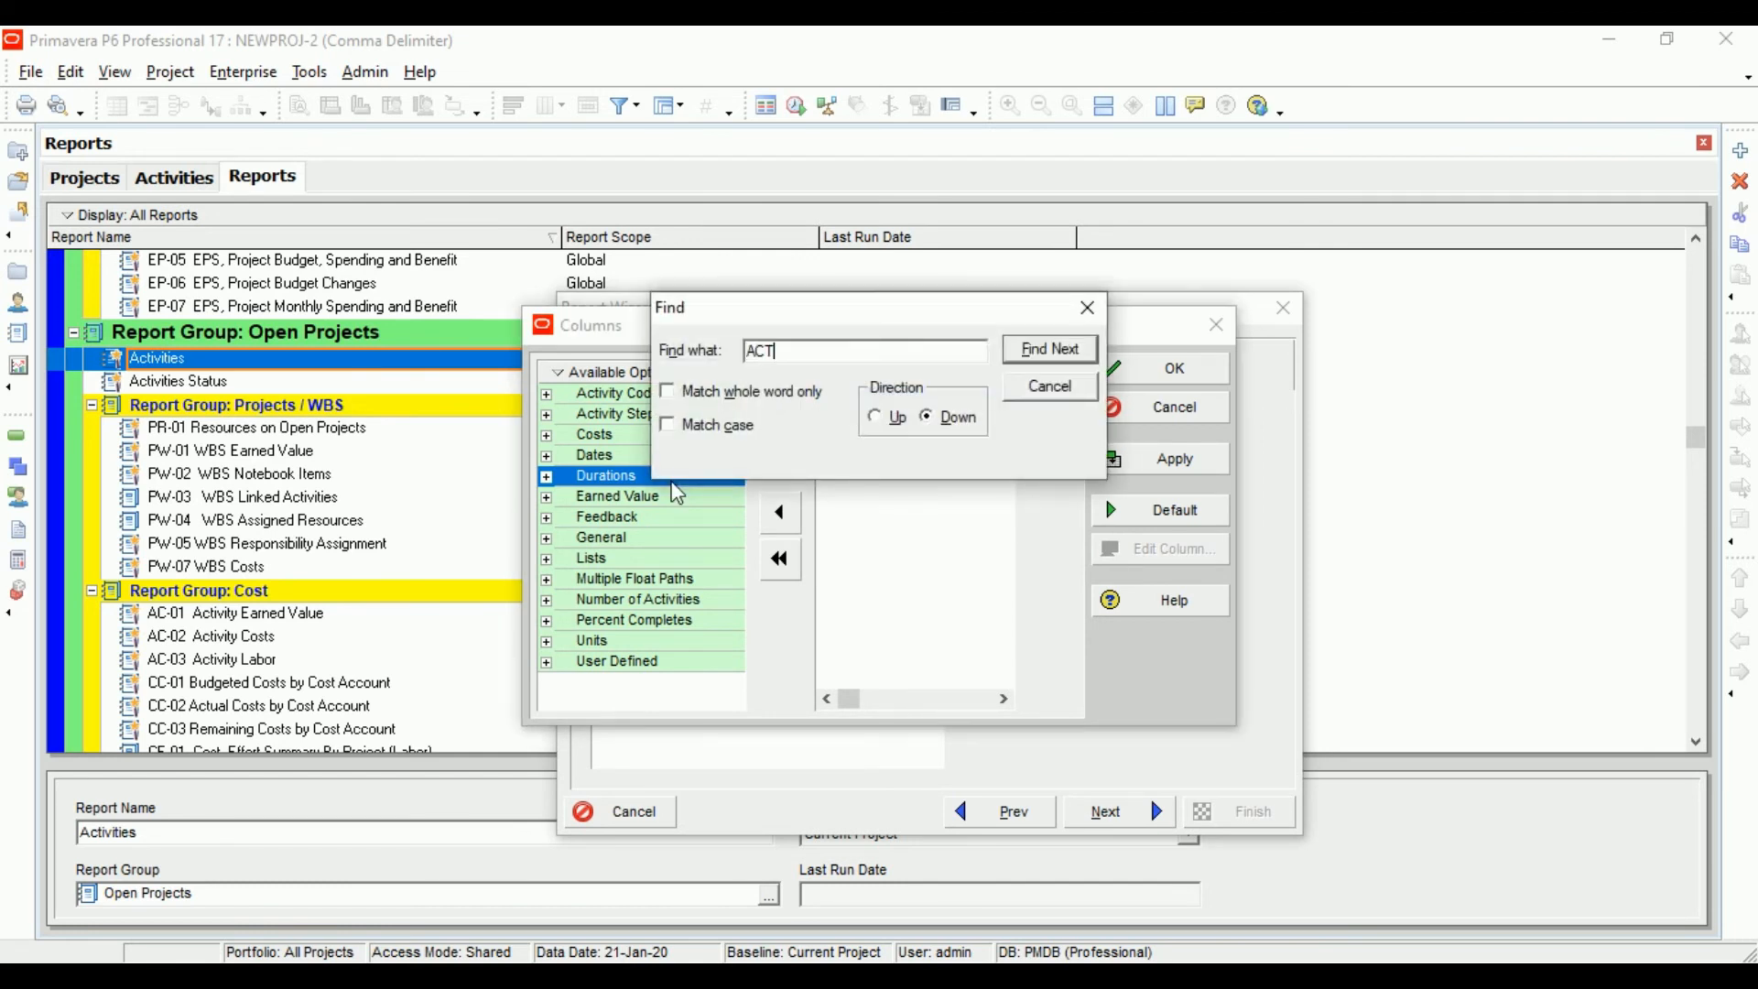
text(IVITY NAME)
key(Return)
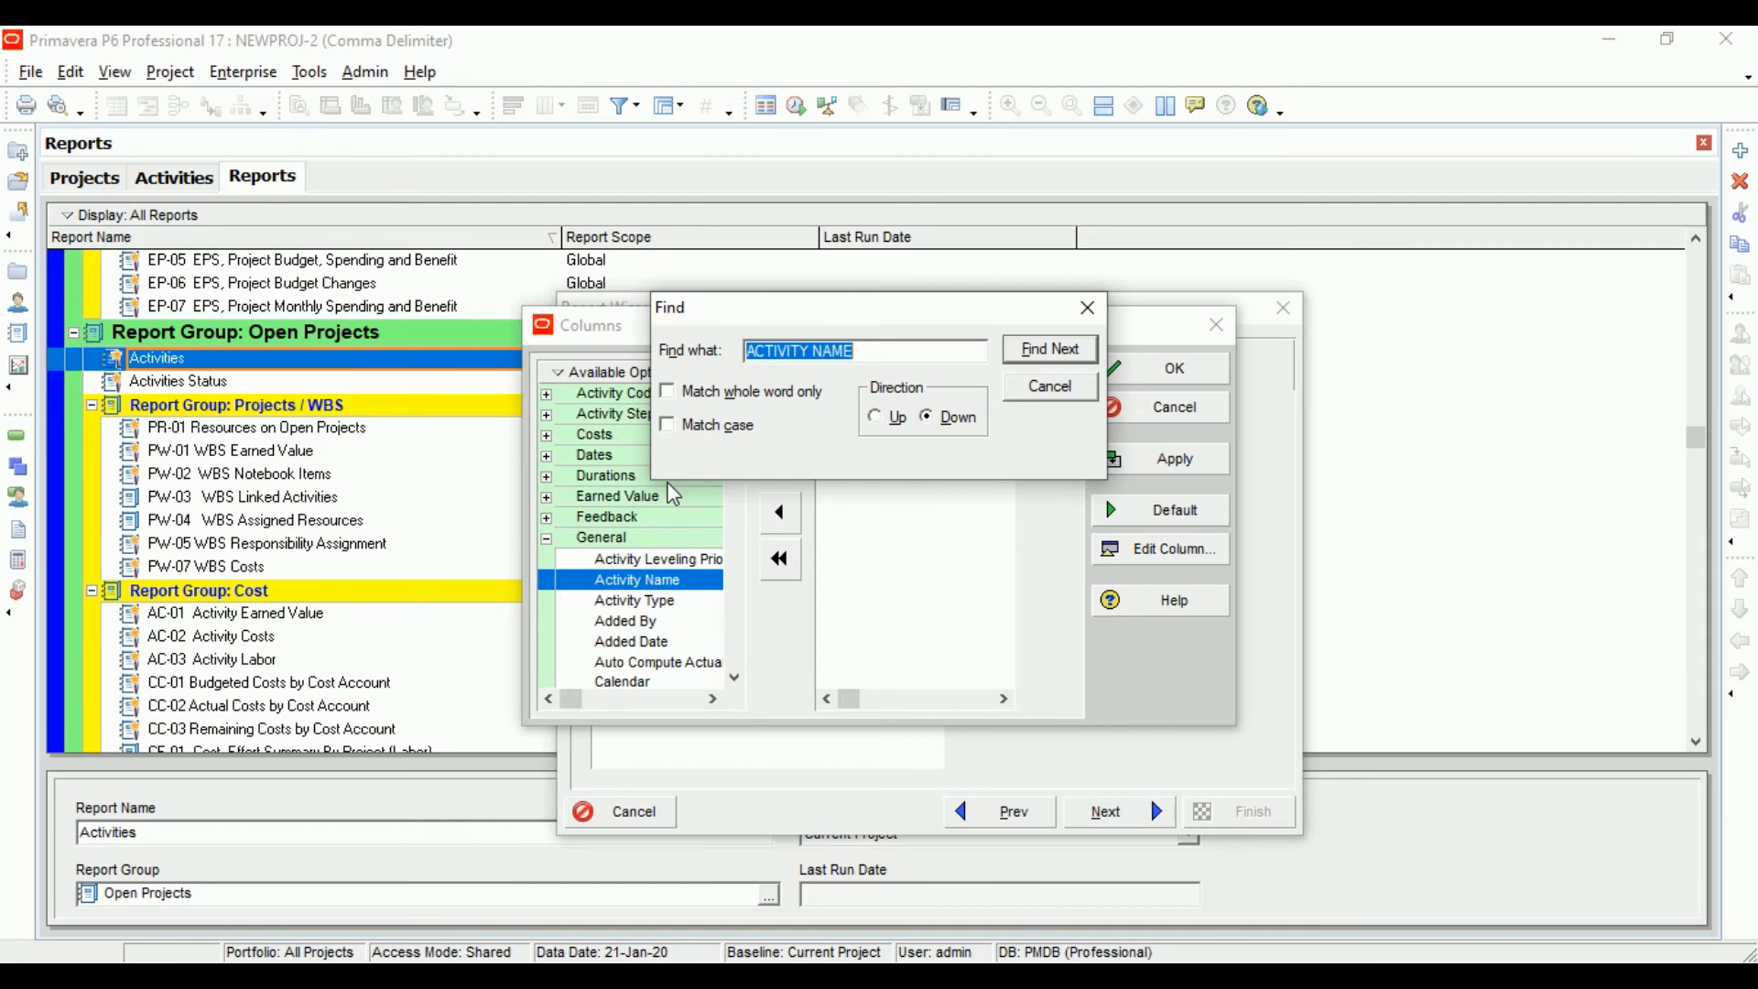
click(1049, 387)
click(865, 421)
click(780, 408)
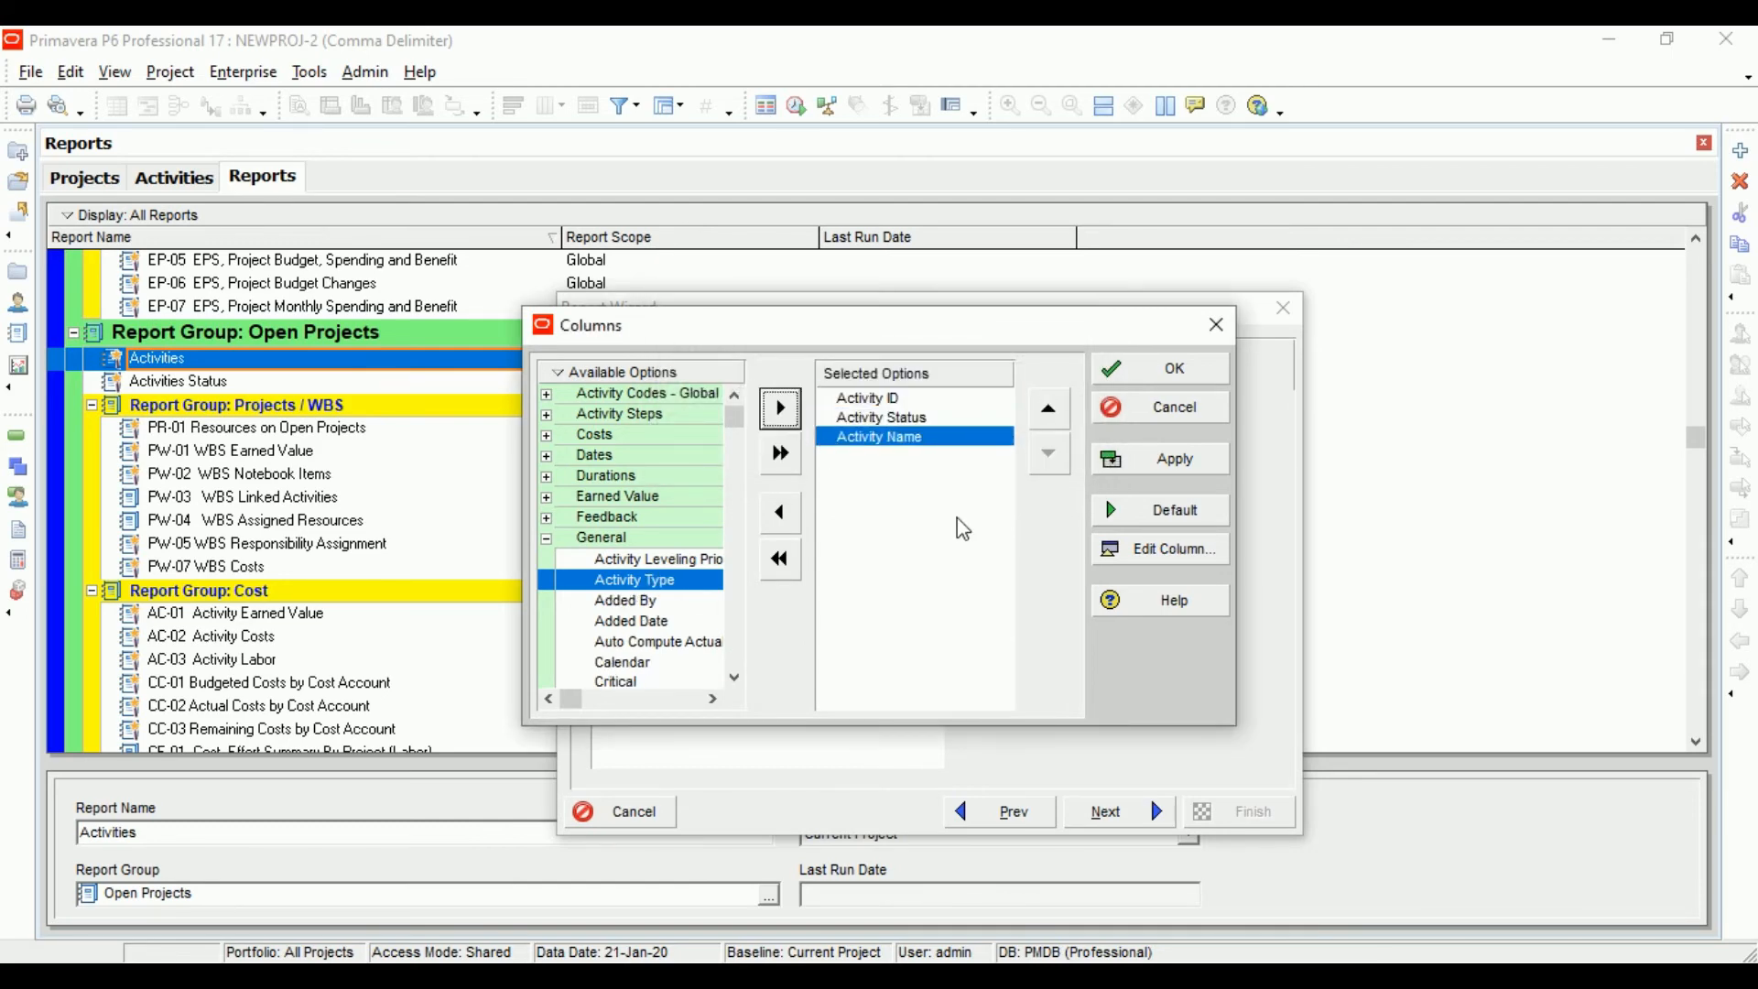
click(1168, 375)
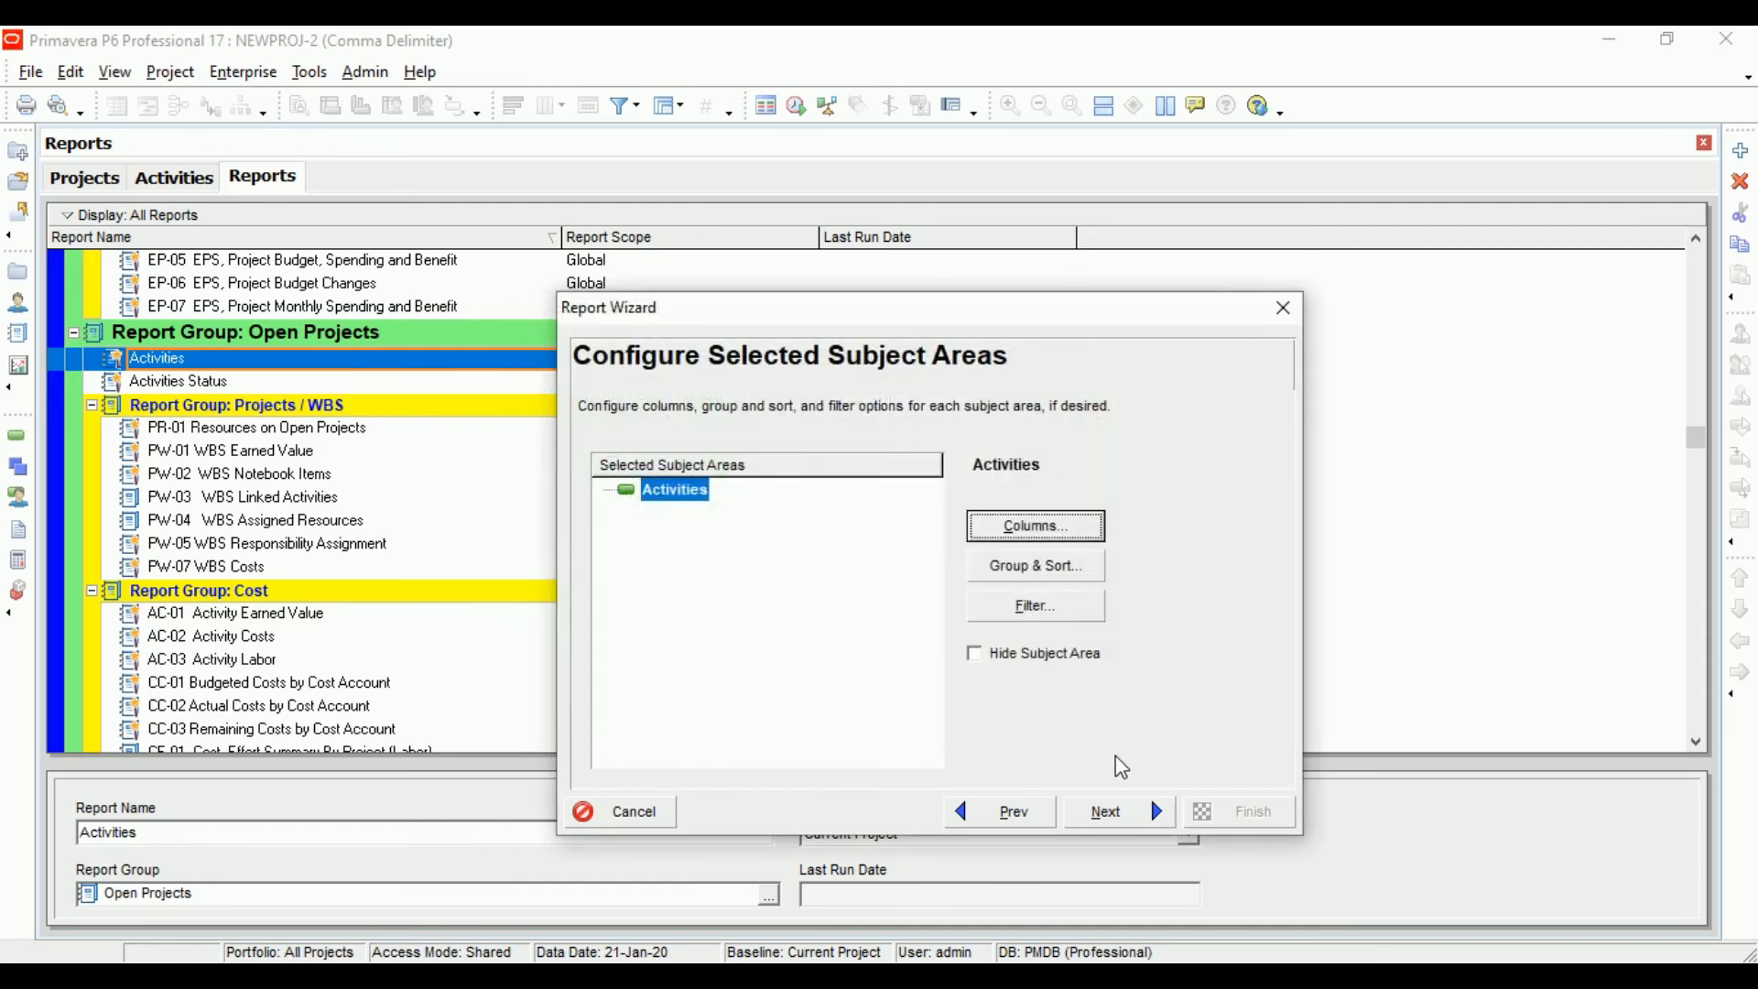
Step: Generate the report and run it to a comma-delimited text file, with Activities.csv in the Documents folder as output
click(1113, 815)
click(1115, 820)
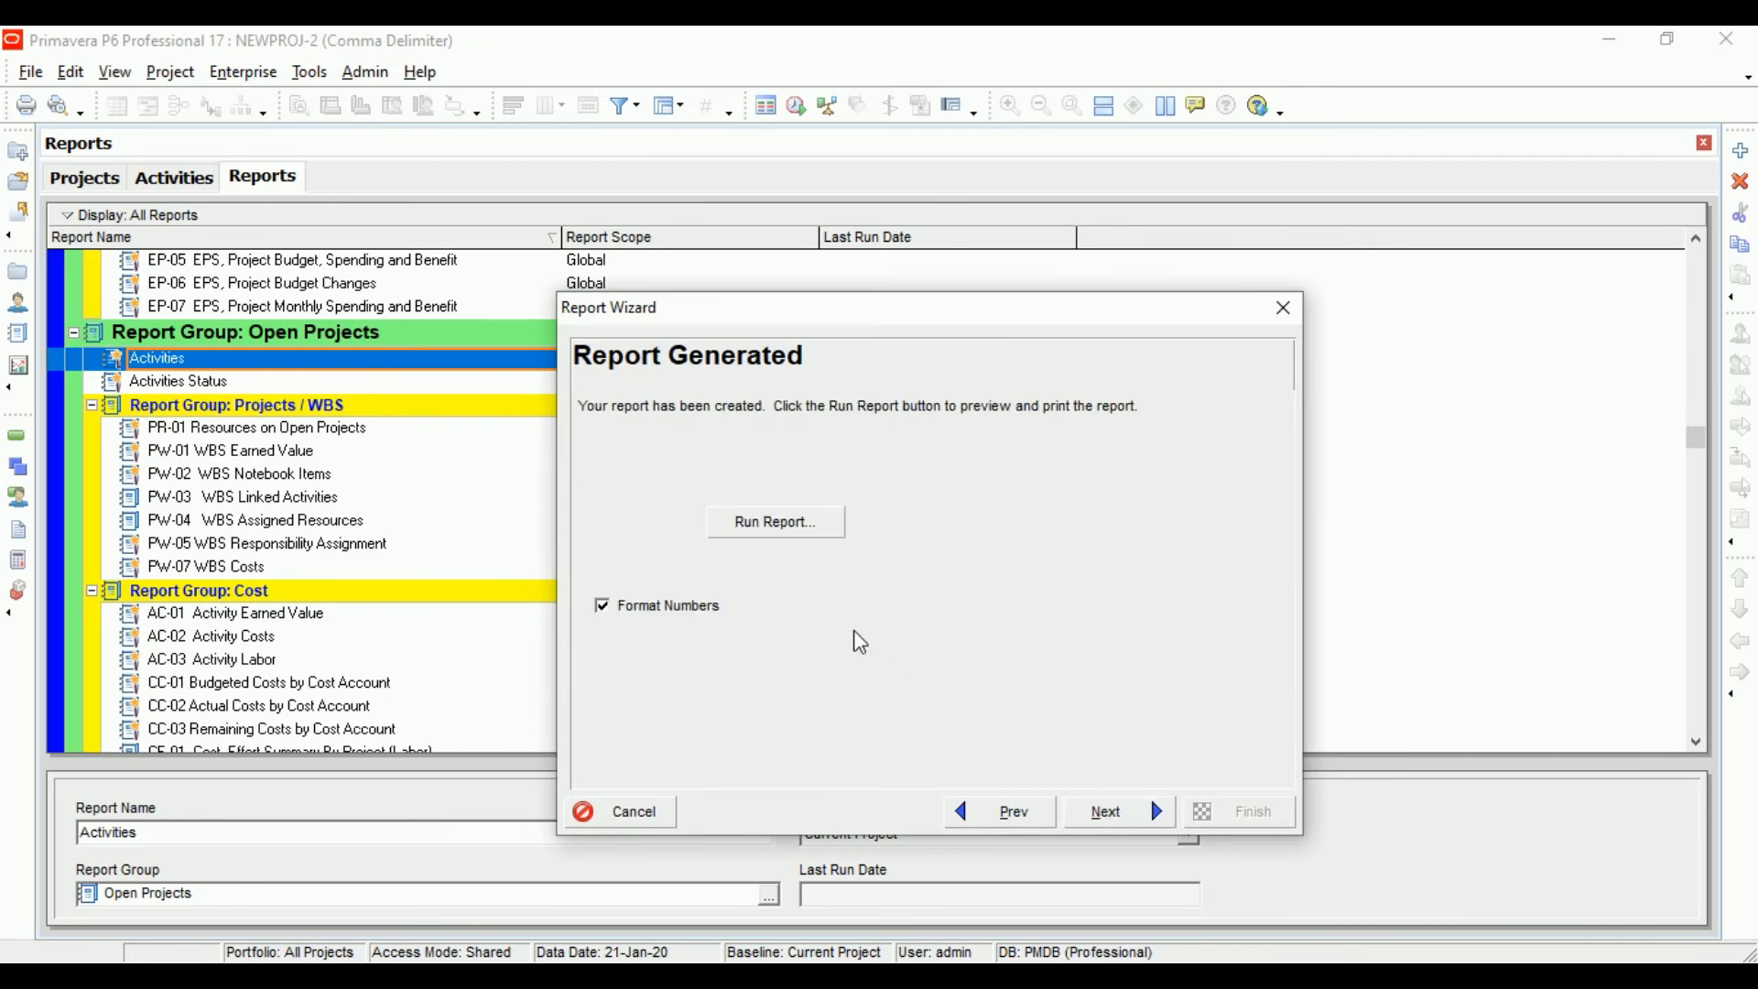
click(789, 526)
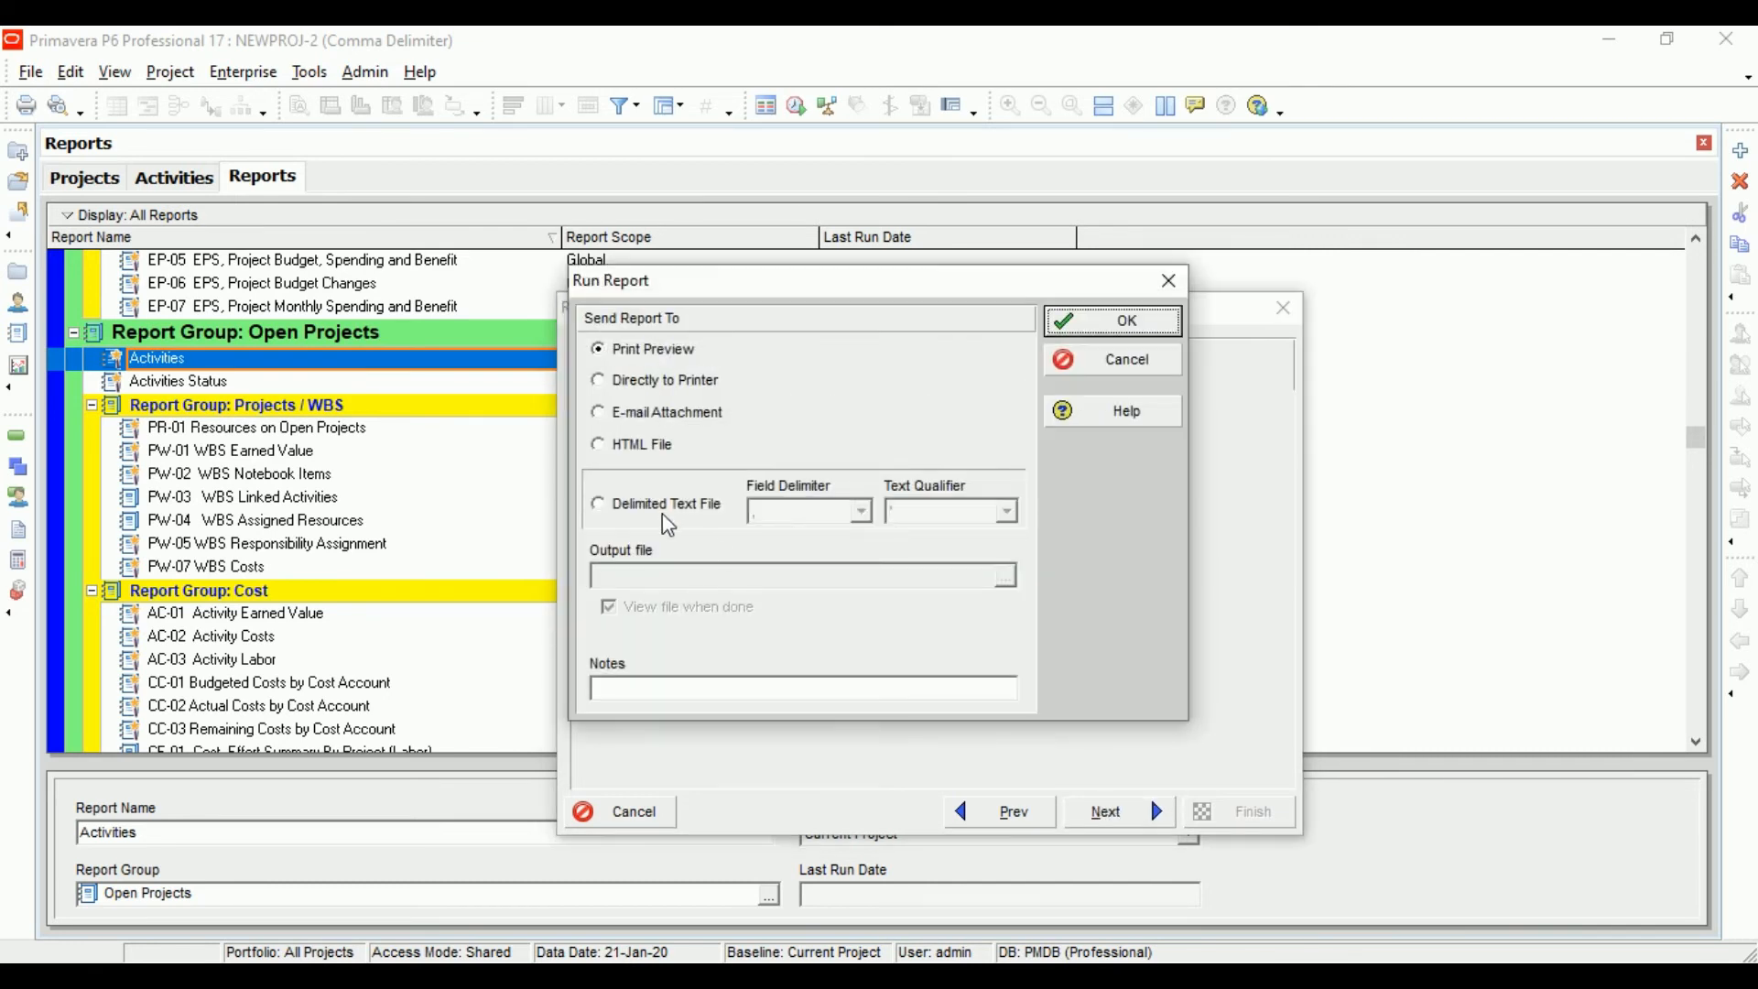
click(667, 516)
drag(866, 582, 845, 583)
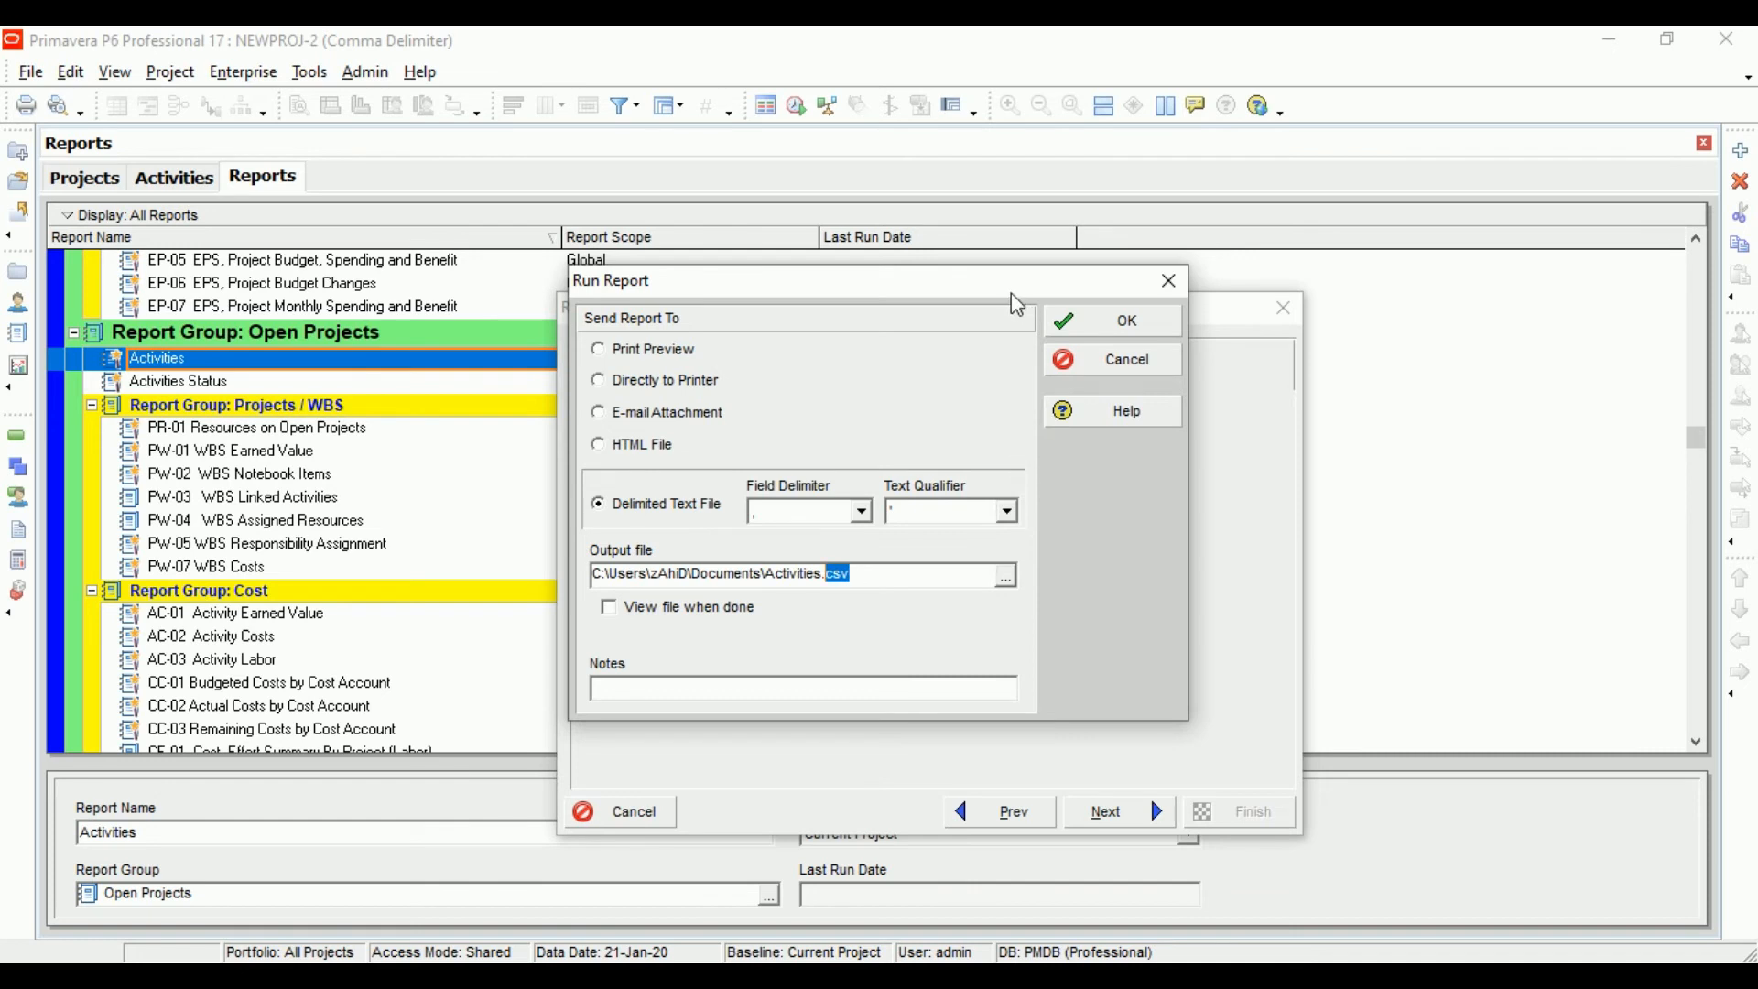
key(BackSpace)
click(1140, 320)
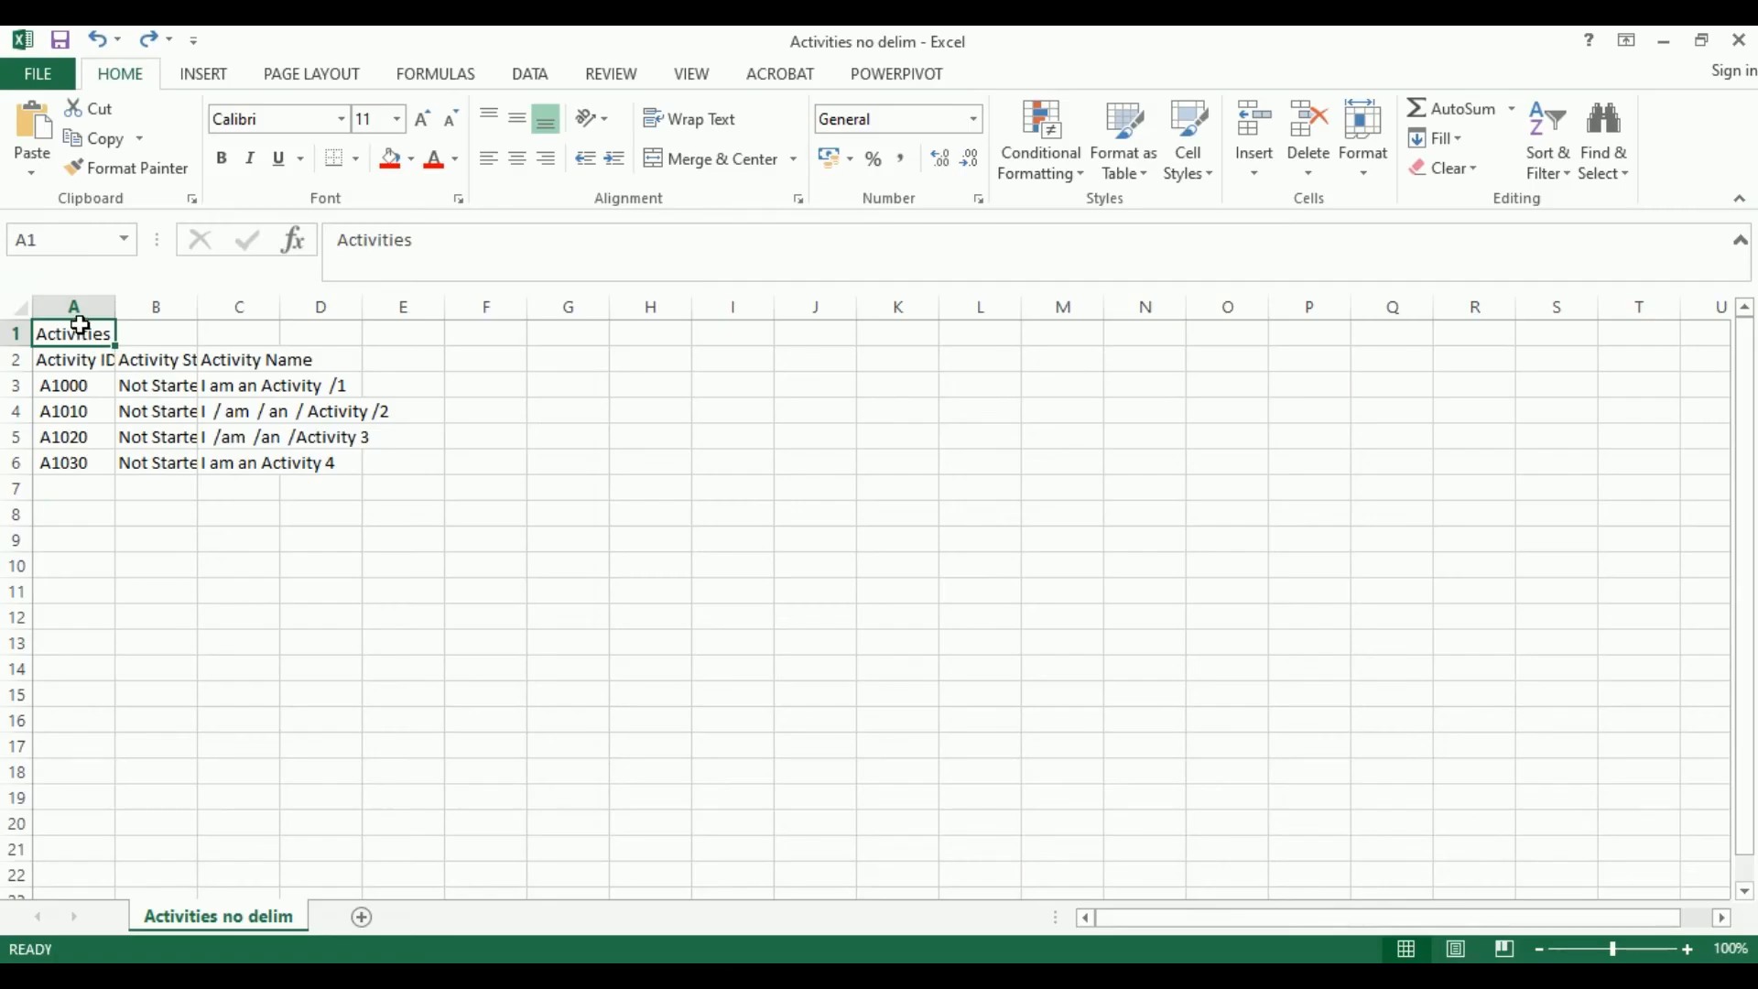
Step: In Excel, auto-fit columns A to E of the Activities no delim export and check the activity names and the whole table
drag(73, 307, 354, 302)
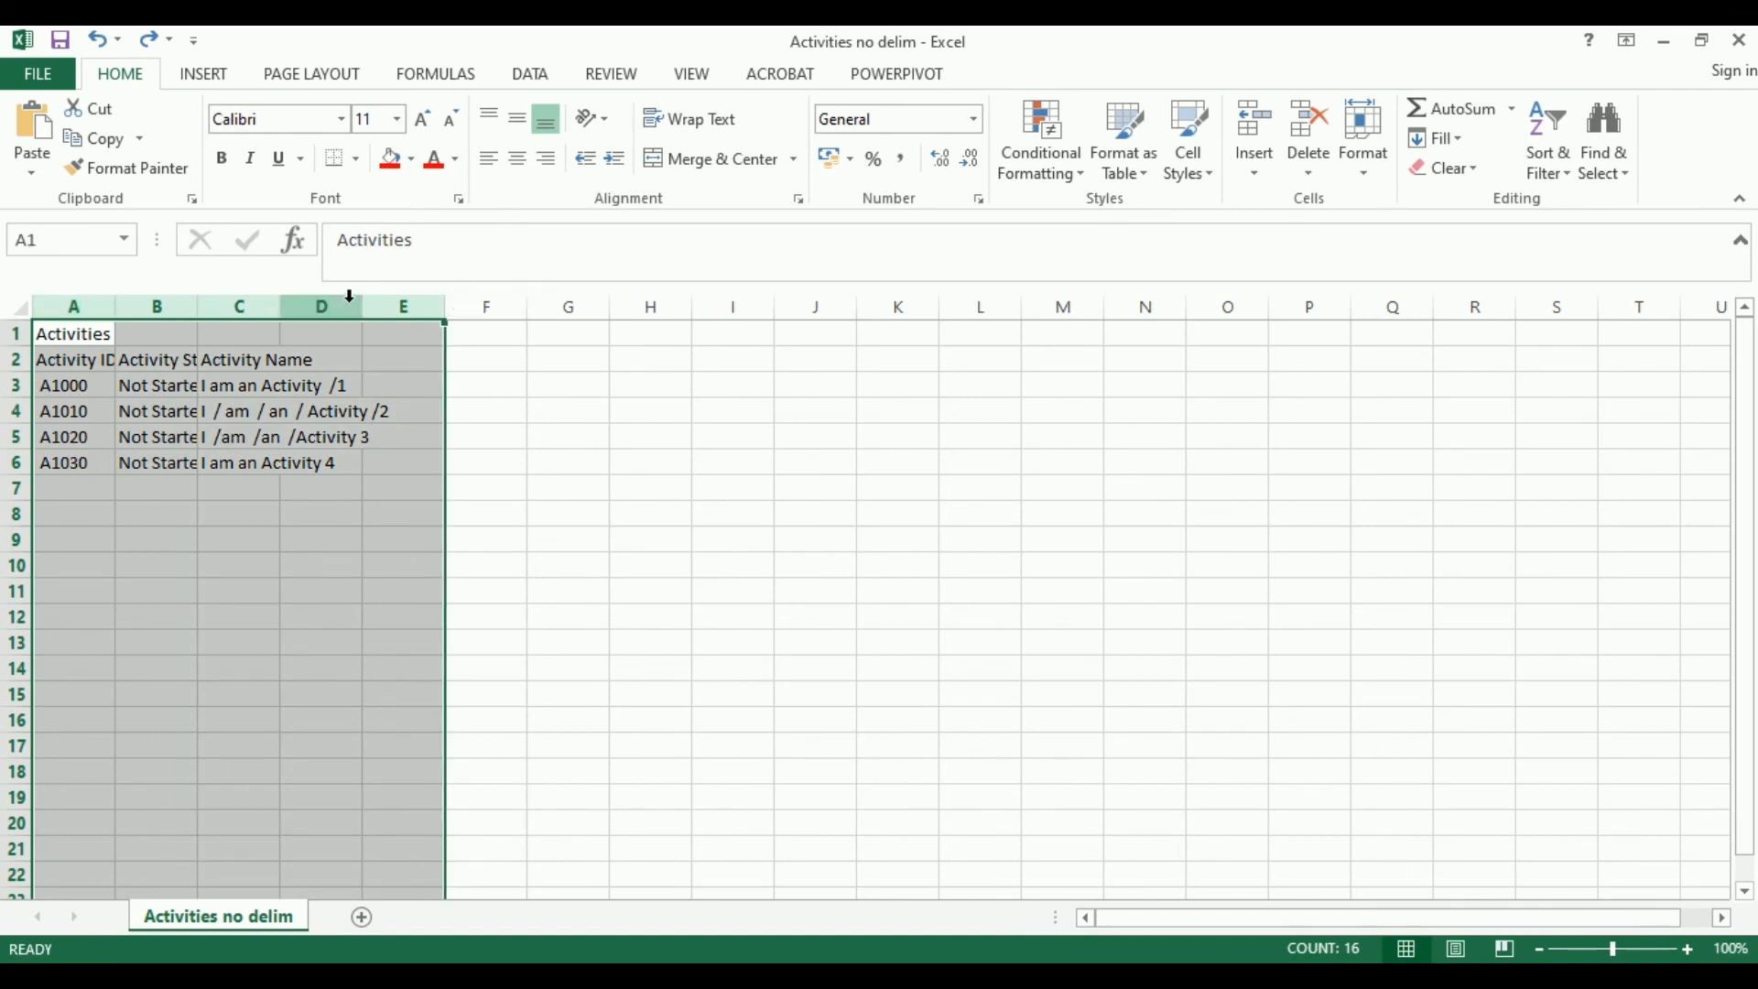
double_click(364, 305)
click(451, 462)
drag(409, 392, 418, 463)
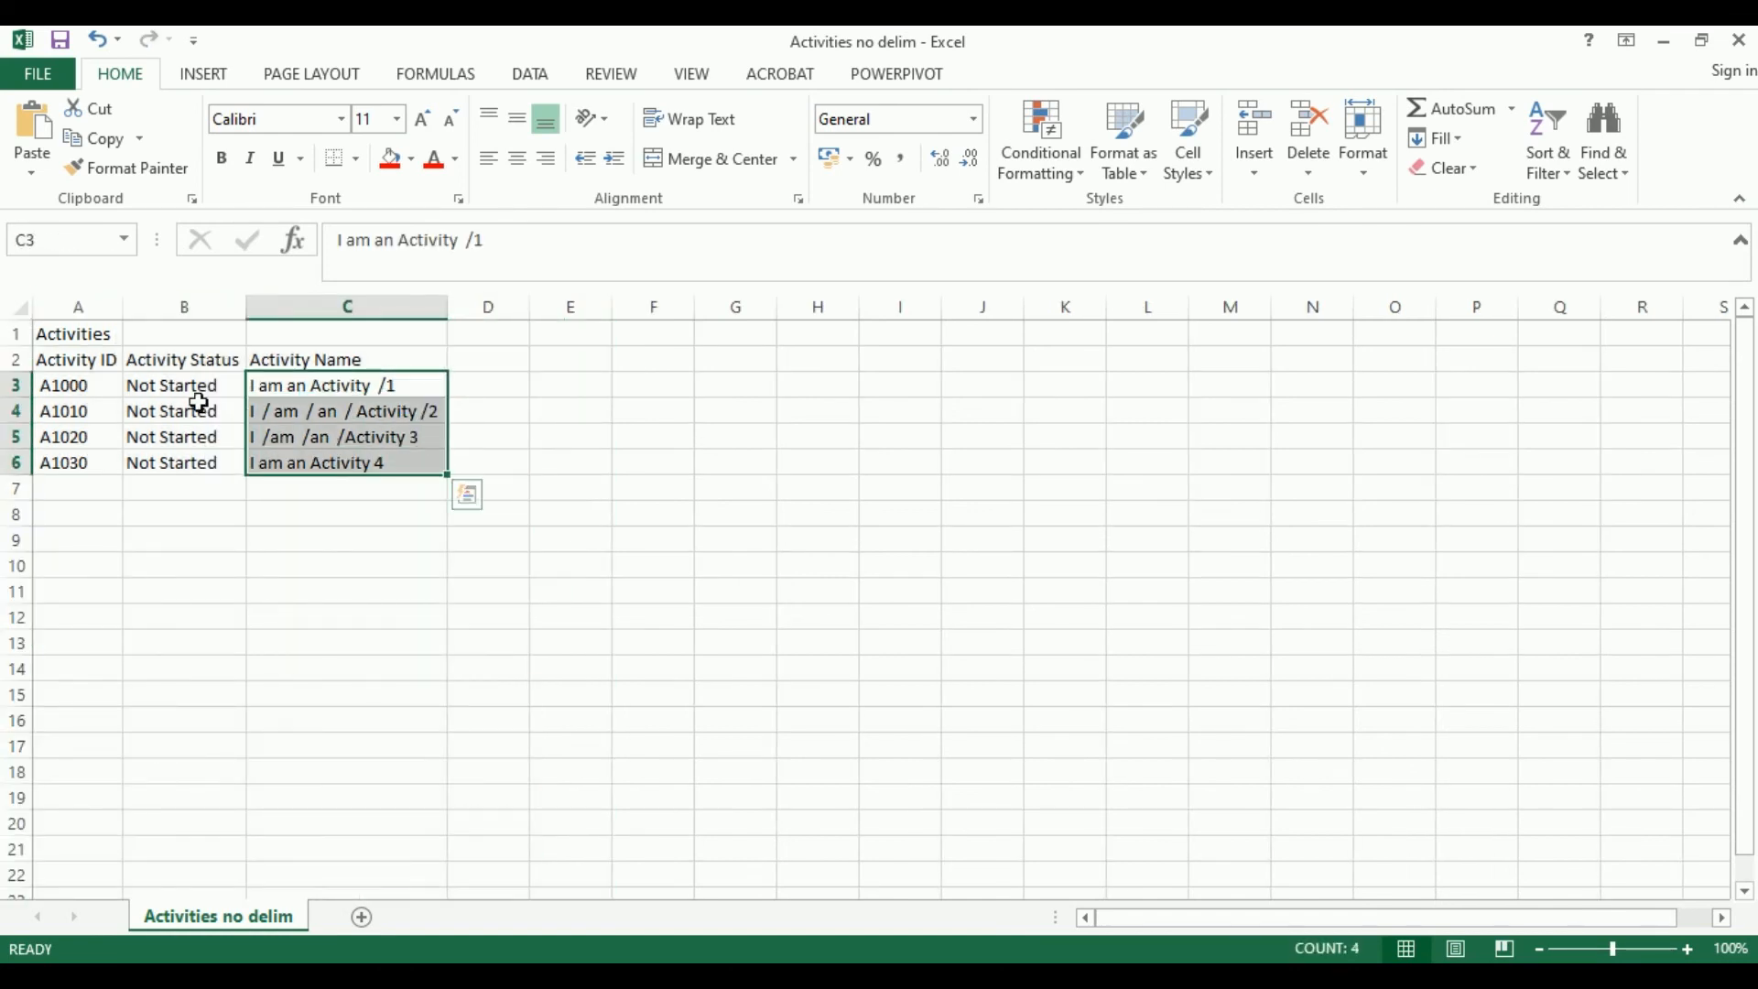
drag(94, 332, 399, 468)
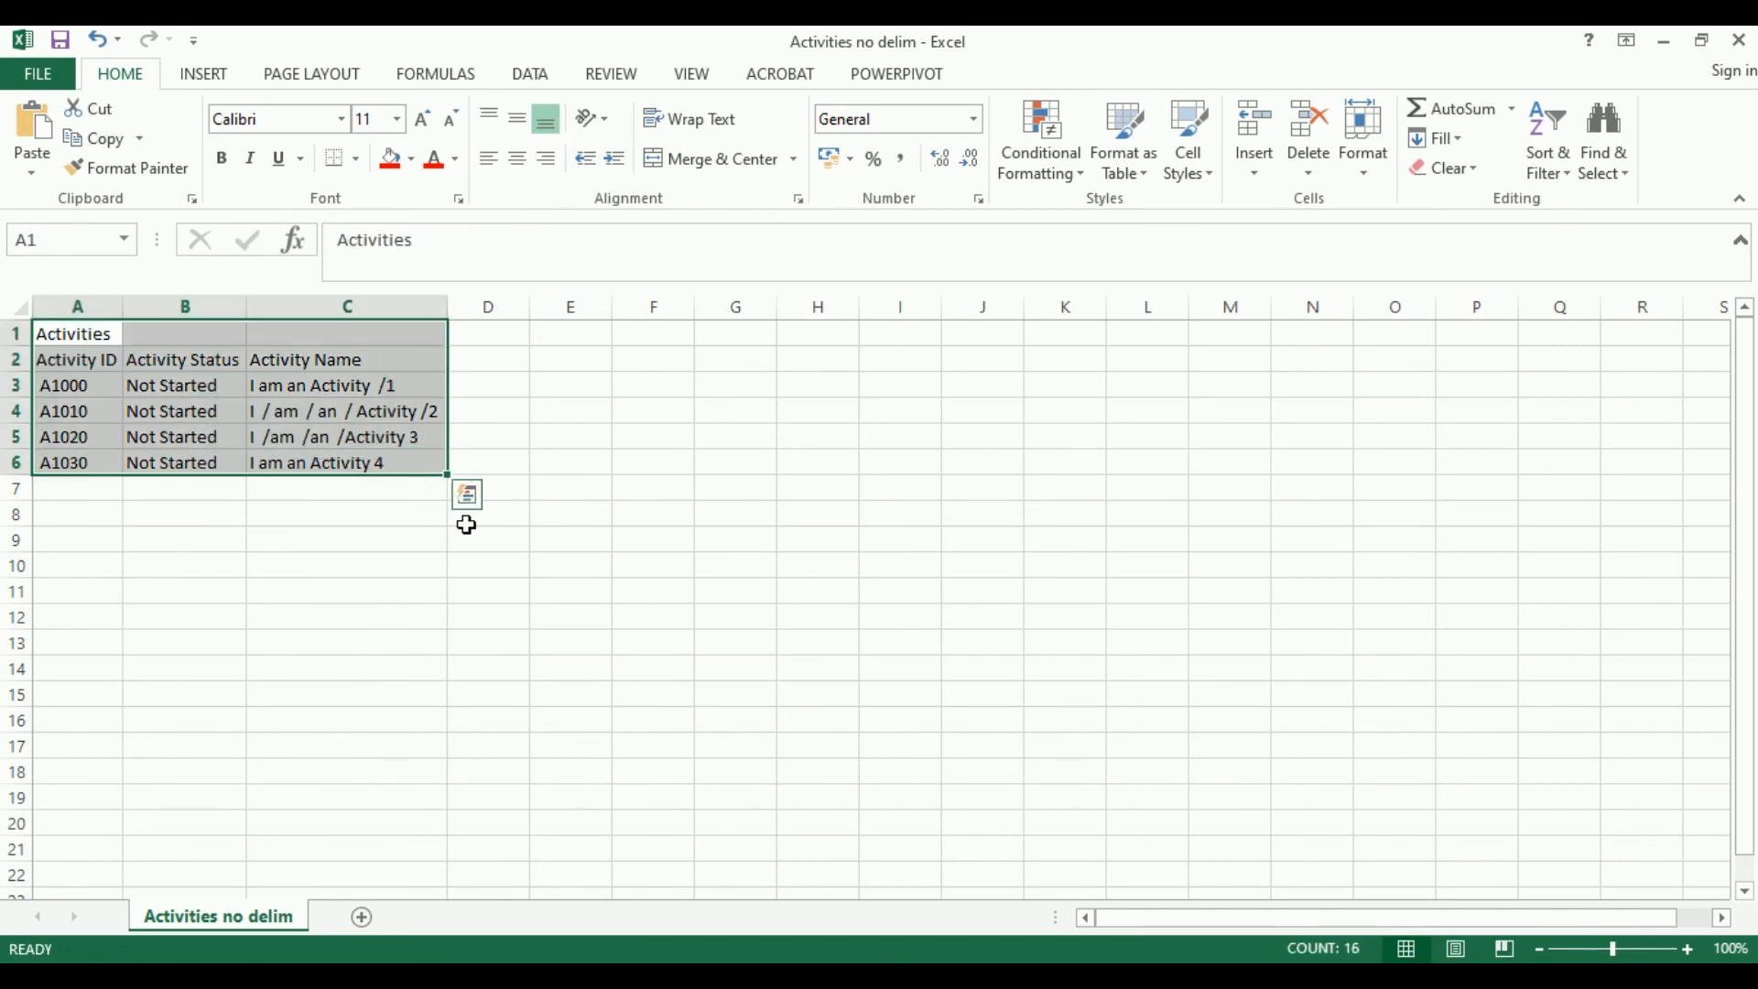
click(502, 558)
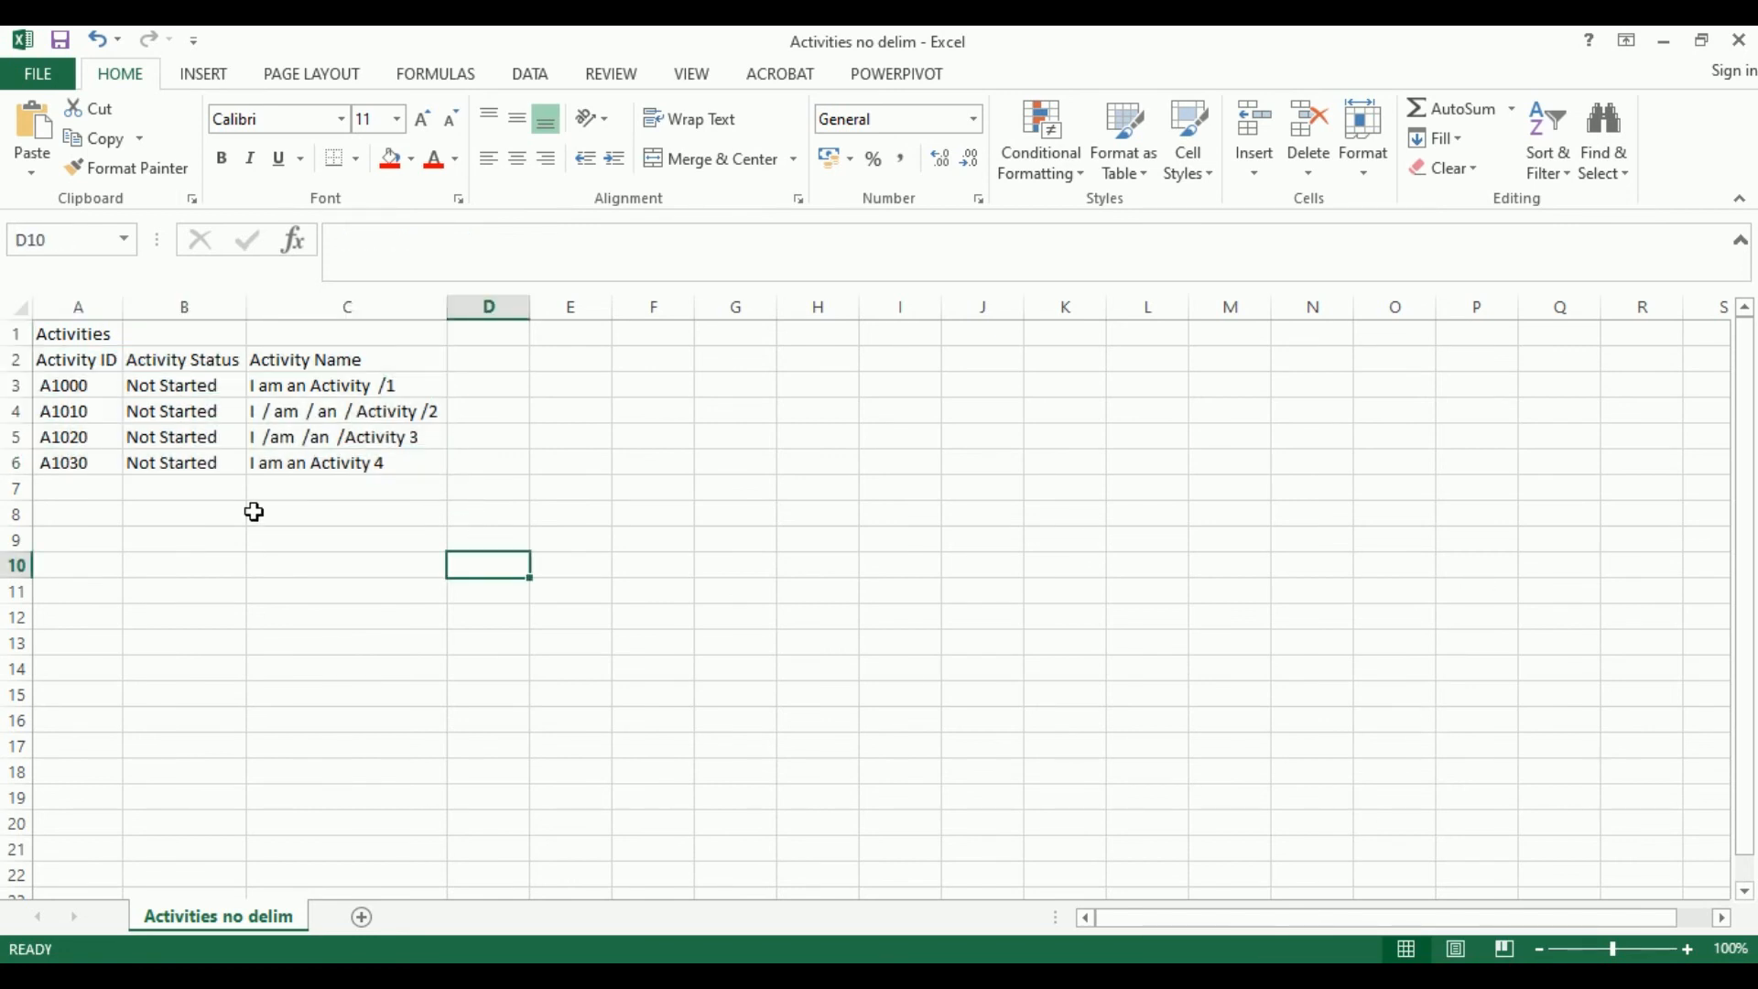
drag(71, 337, 387, 464)
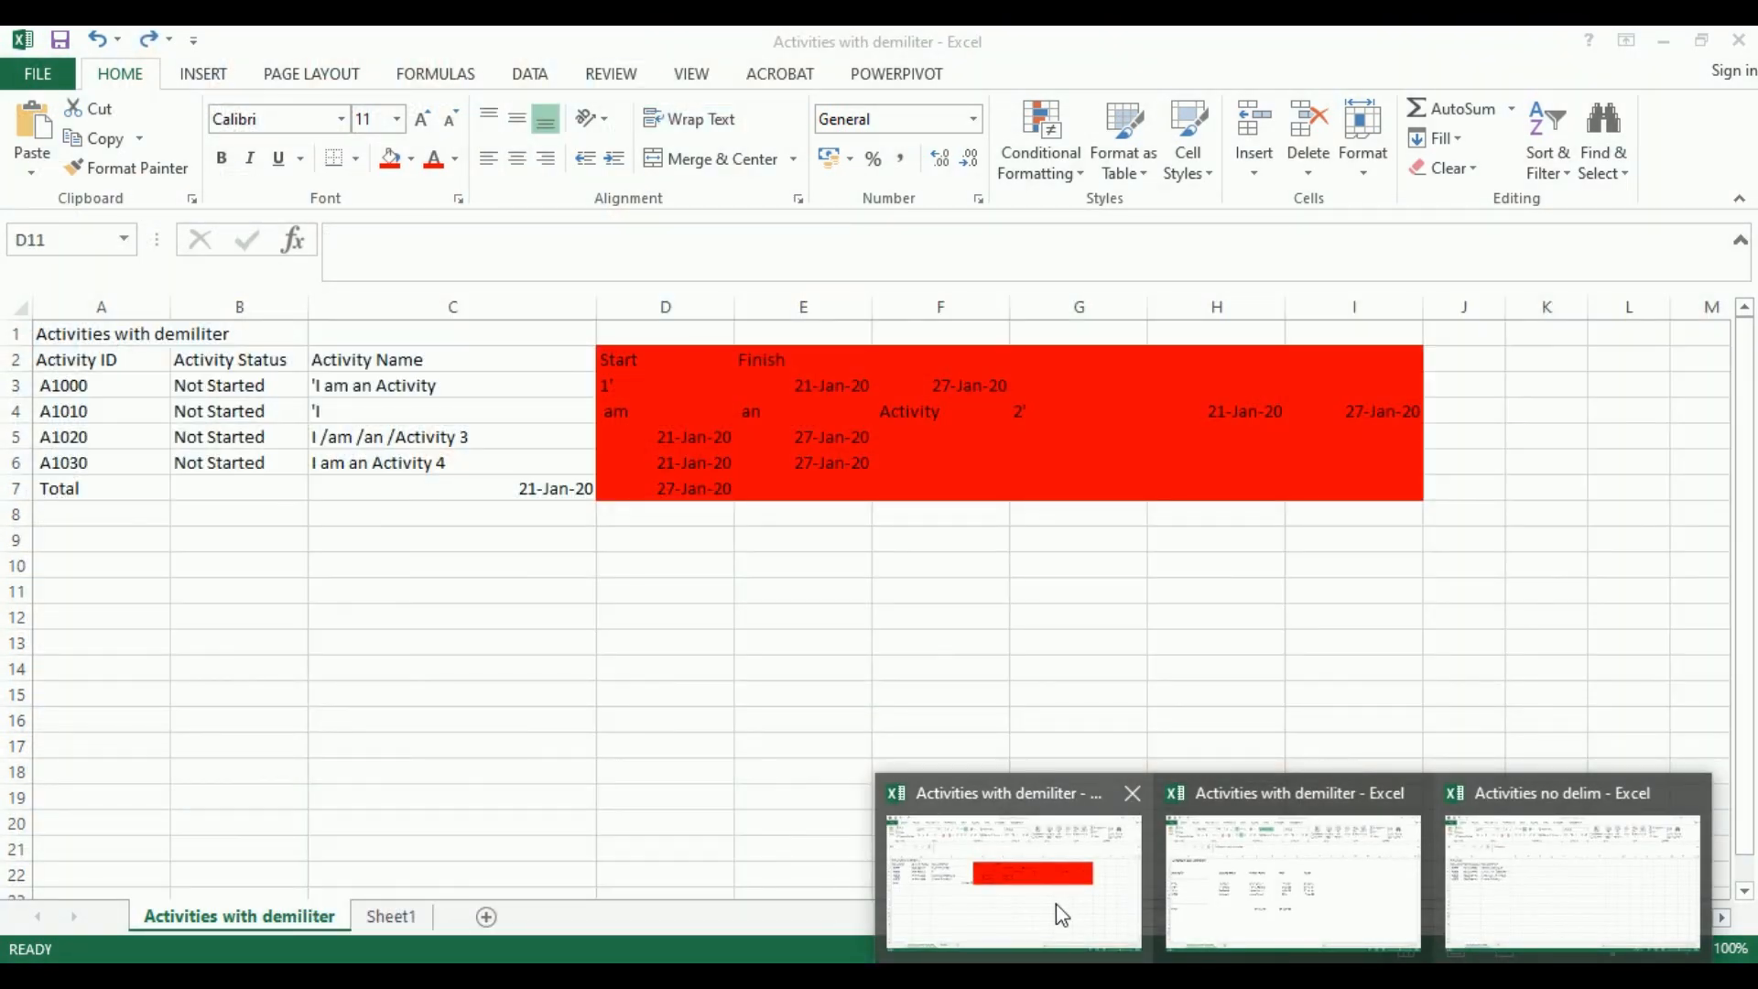
Step: Compare the Activities with demiliter export with the Activities no delim export, examining the red-filled columns and the rows from A1020 down
click(1057, 904)
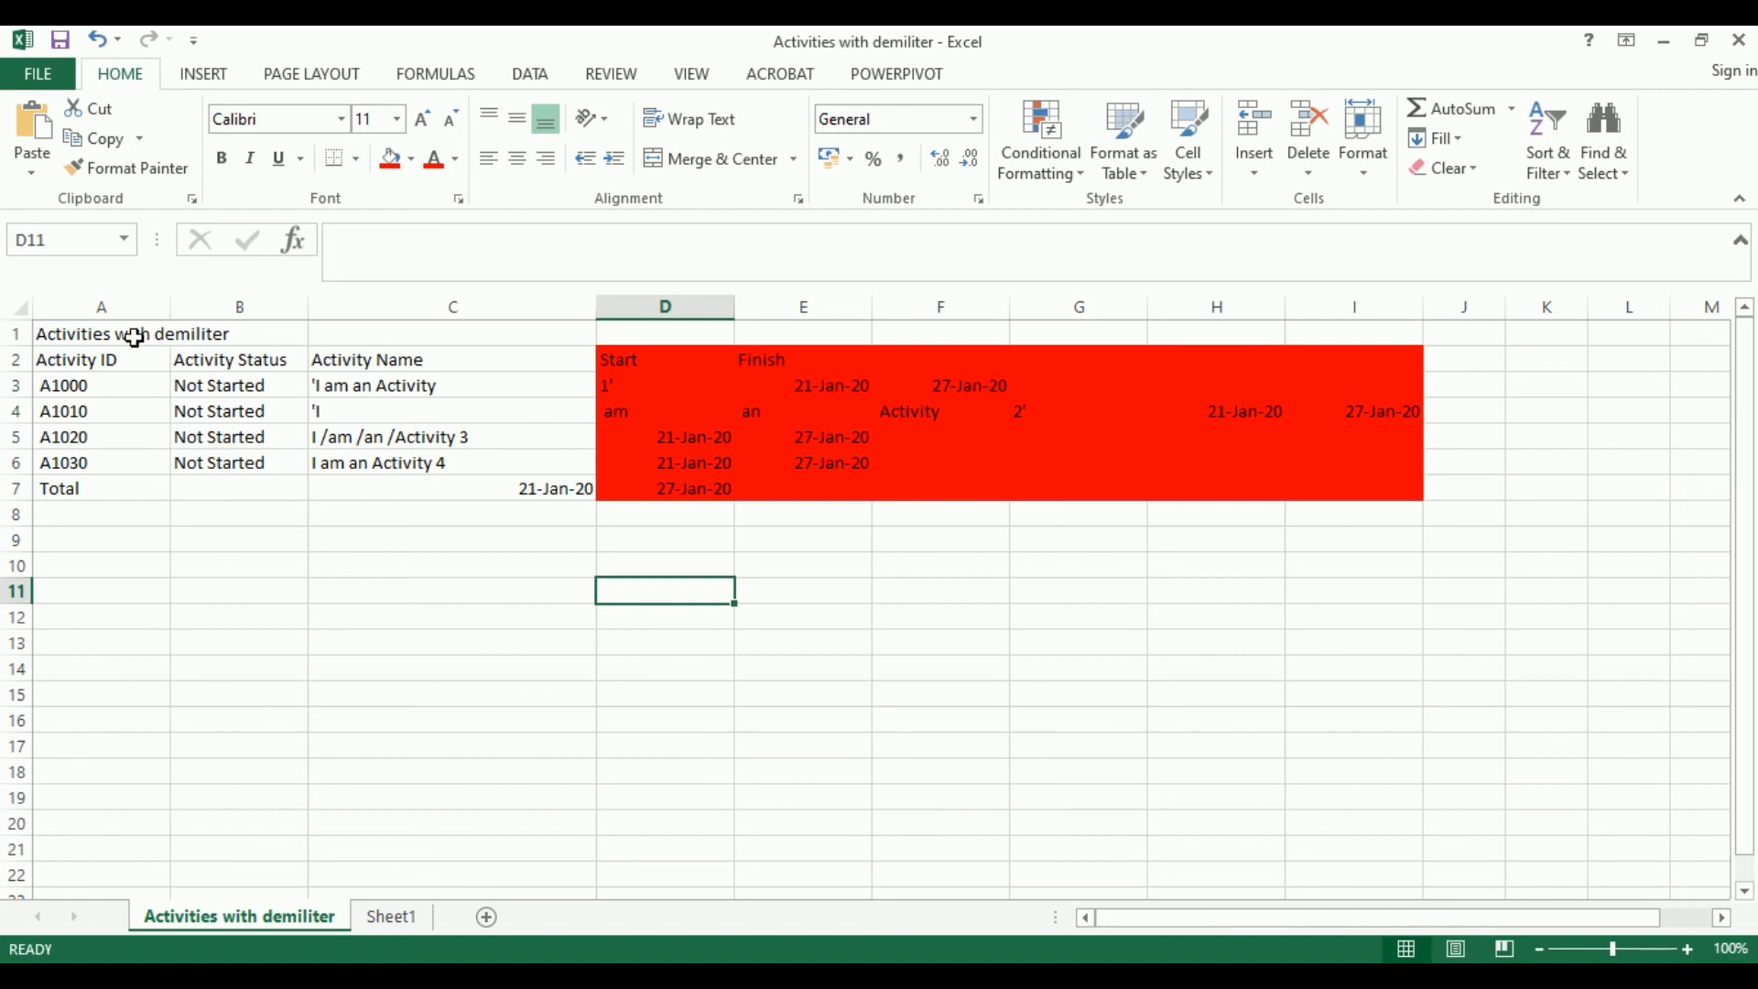
drag(133, 335, 1430, 496)
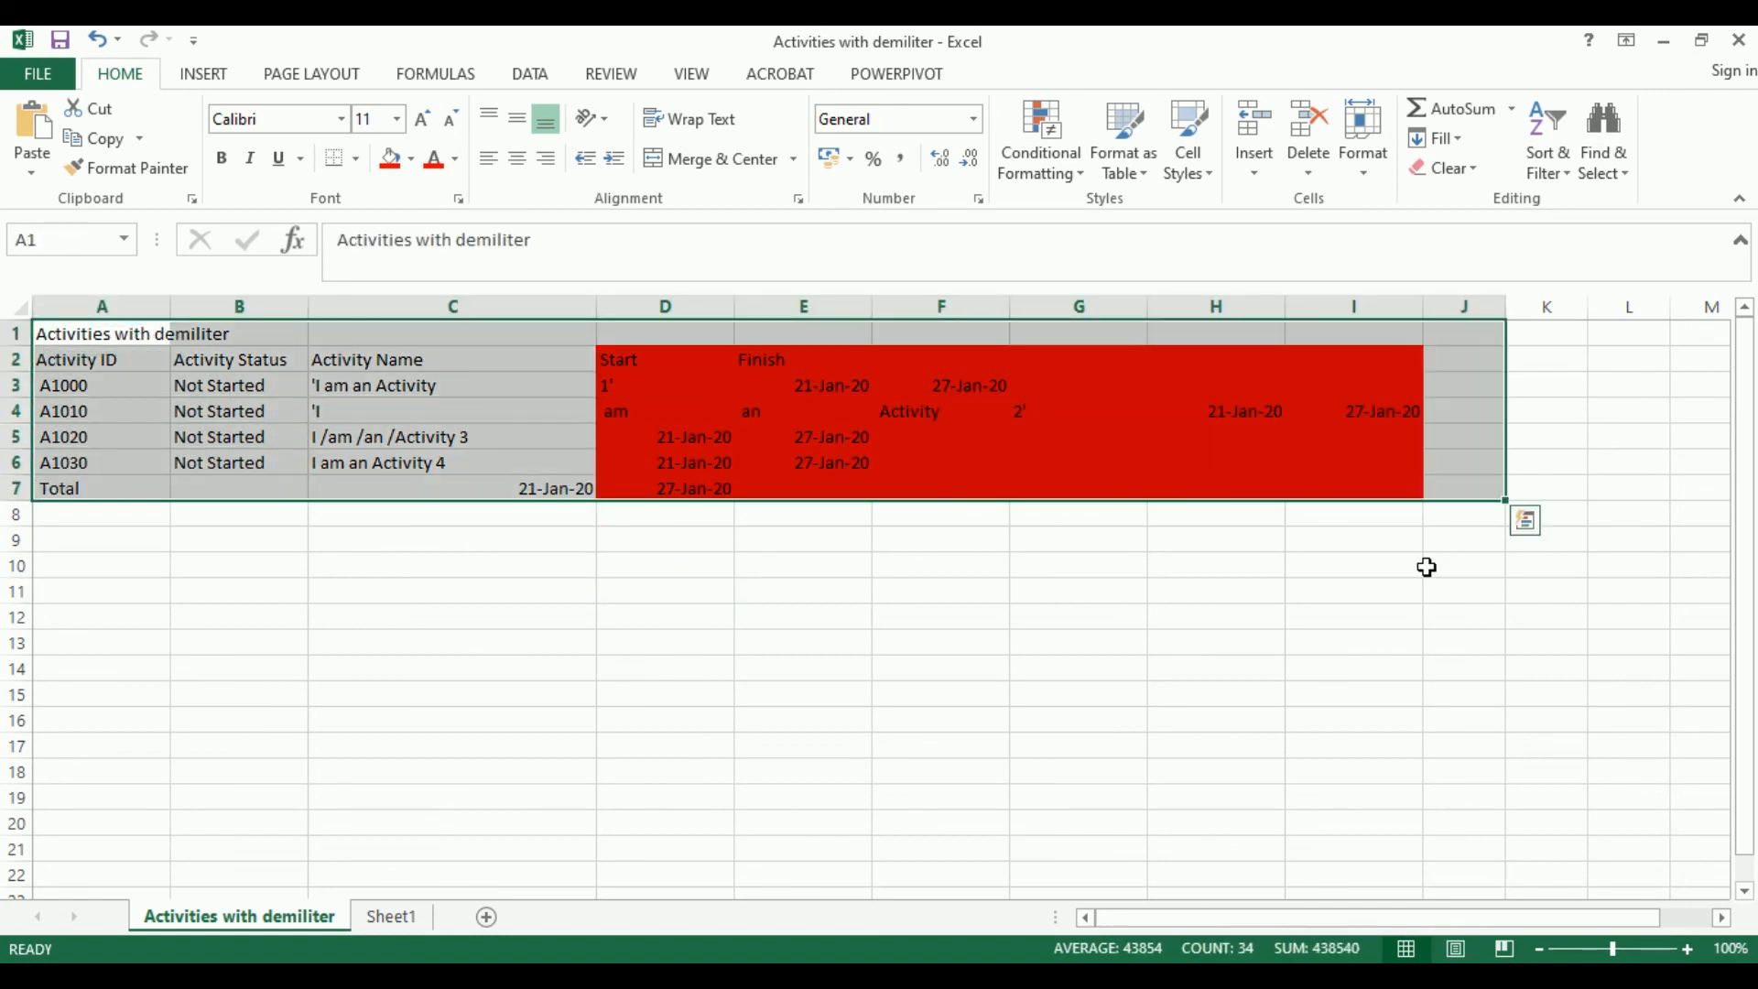
click(1425, 566)
key(alt+Tab)
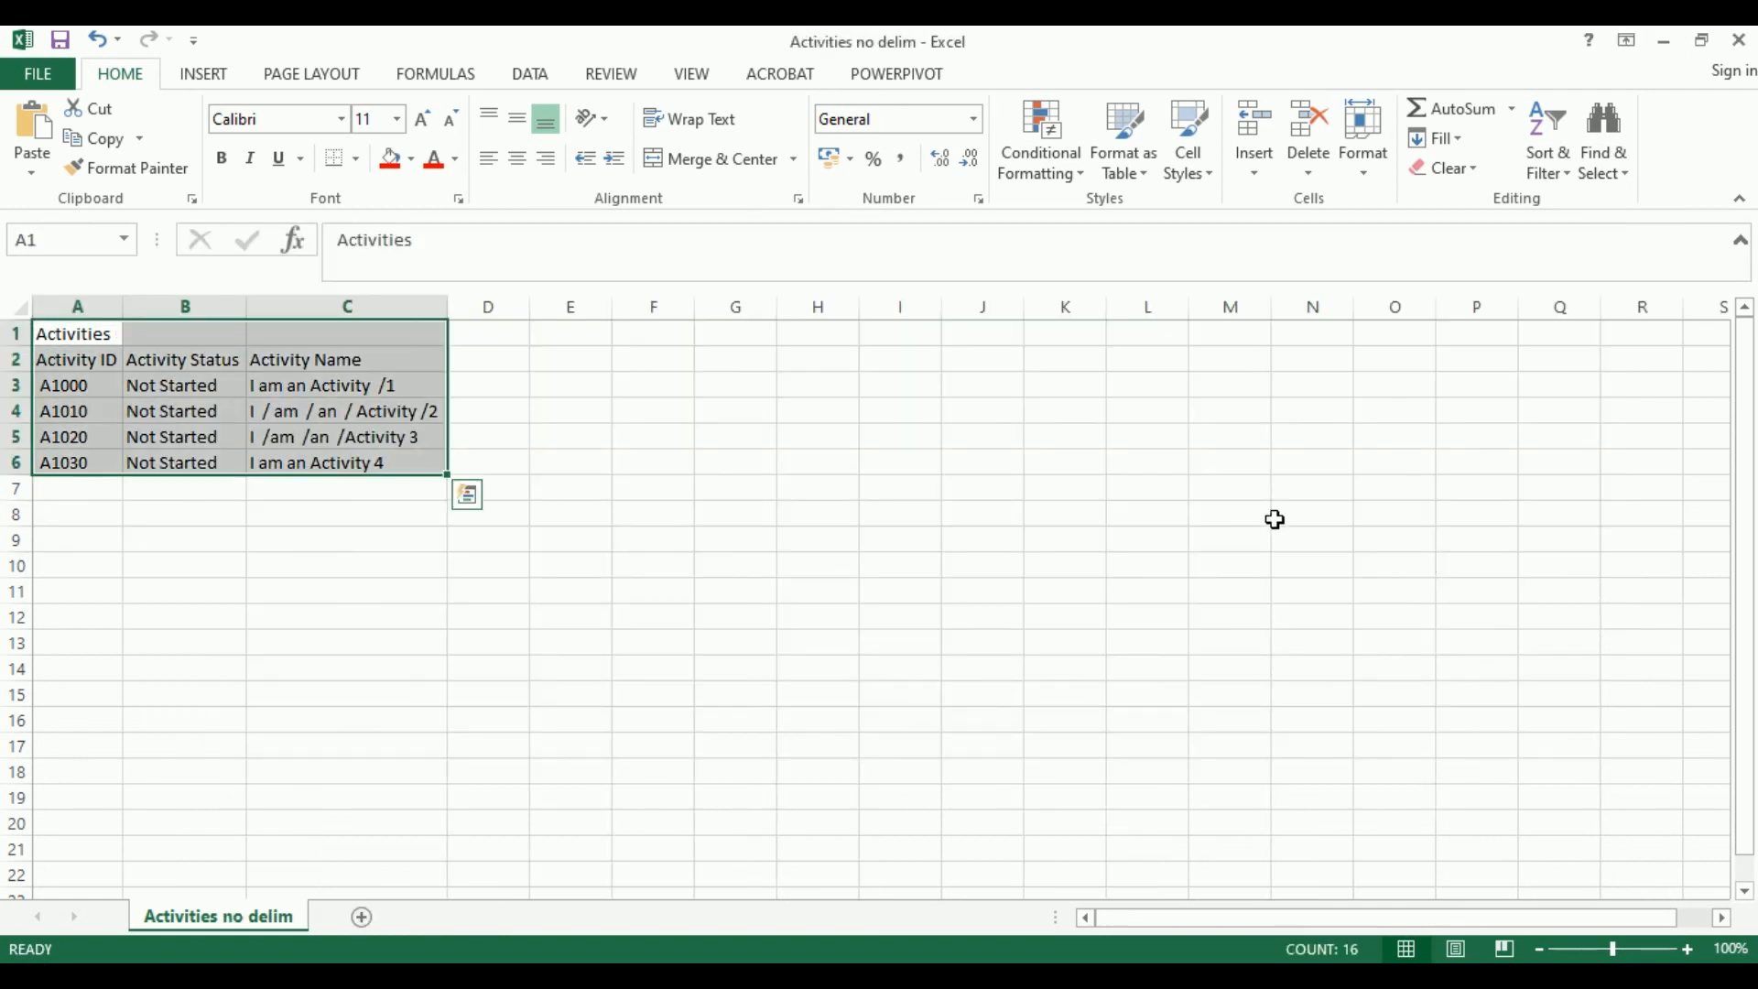
key(alt+Tab)
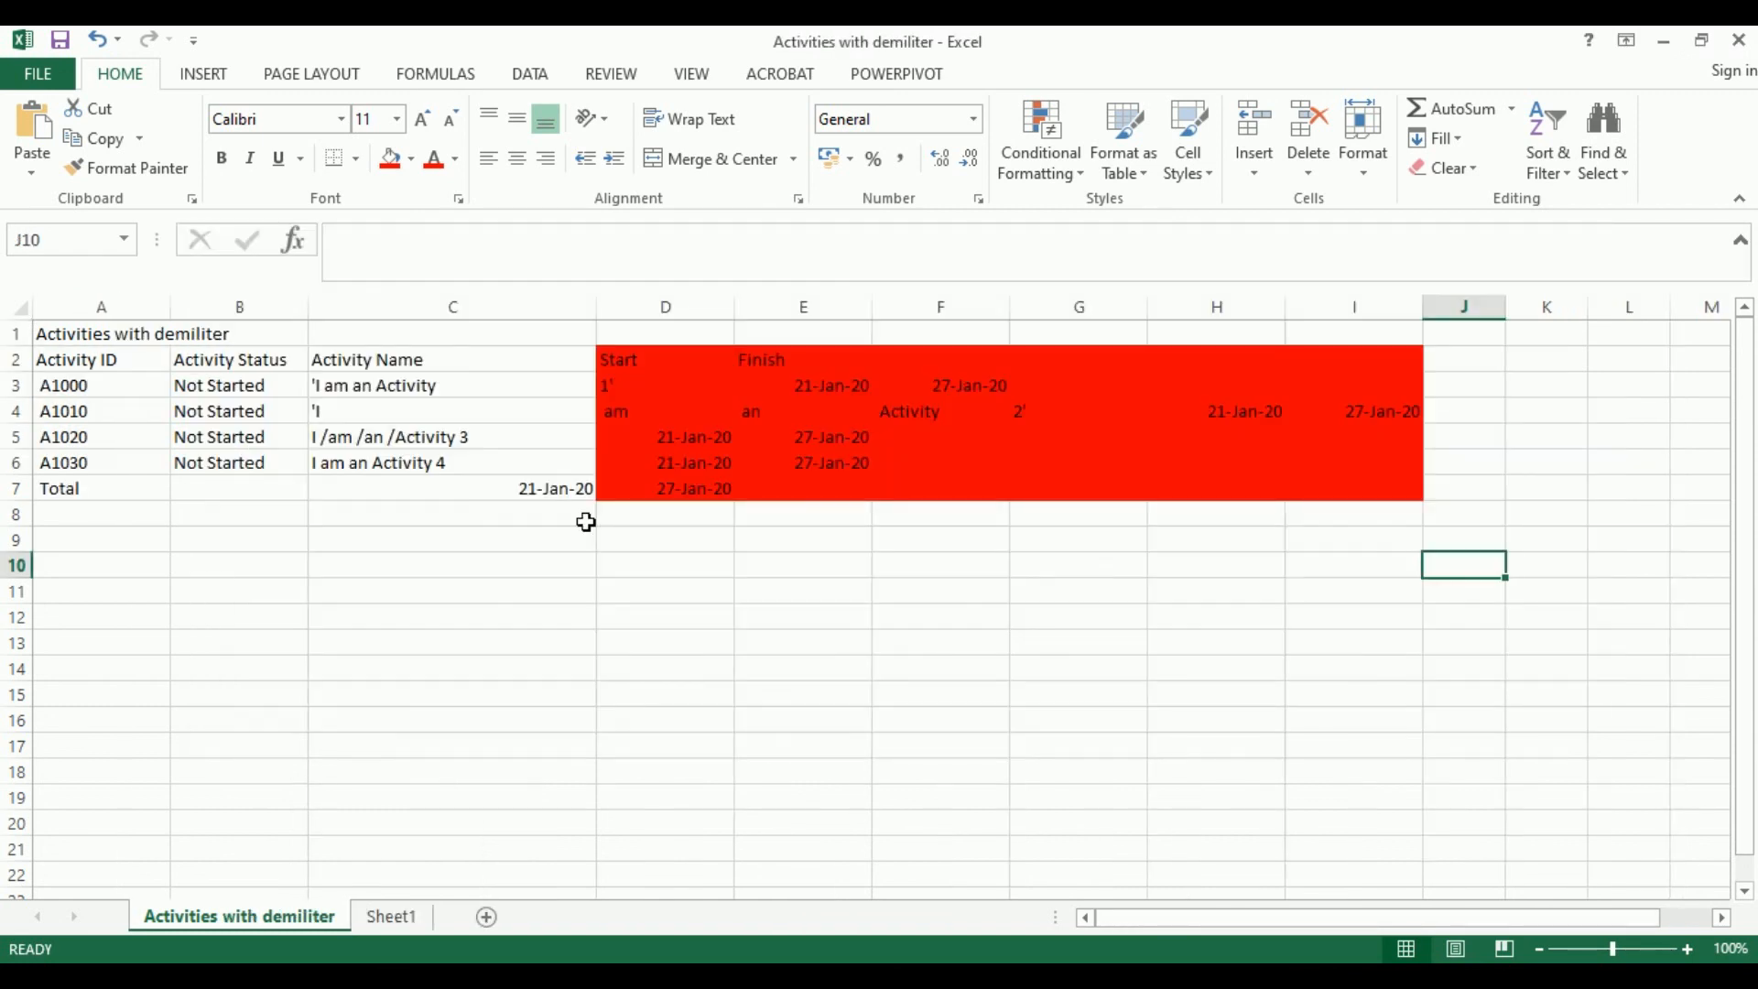
key(alt+Tab)
key(alt+Tab)
key(alt+Tab)
click(647, 589)
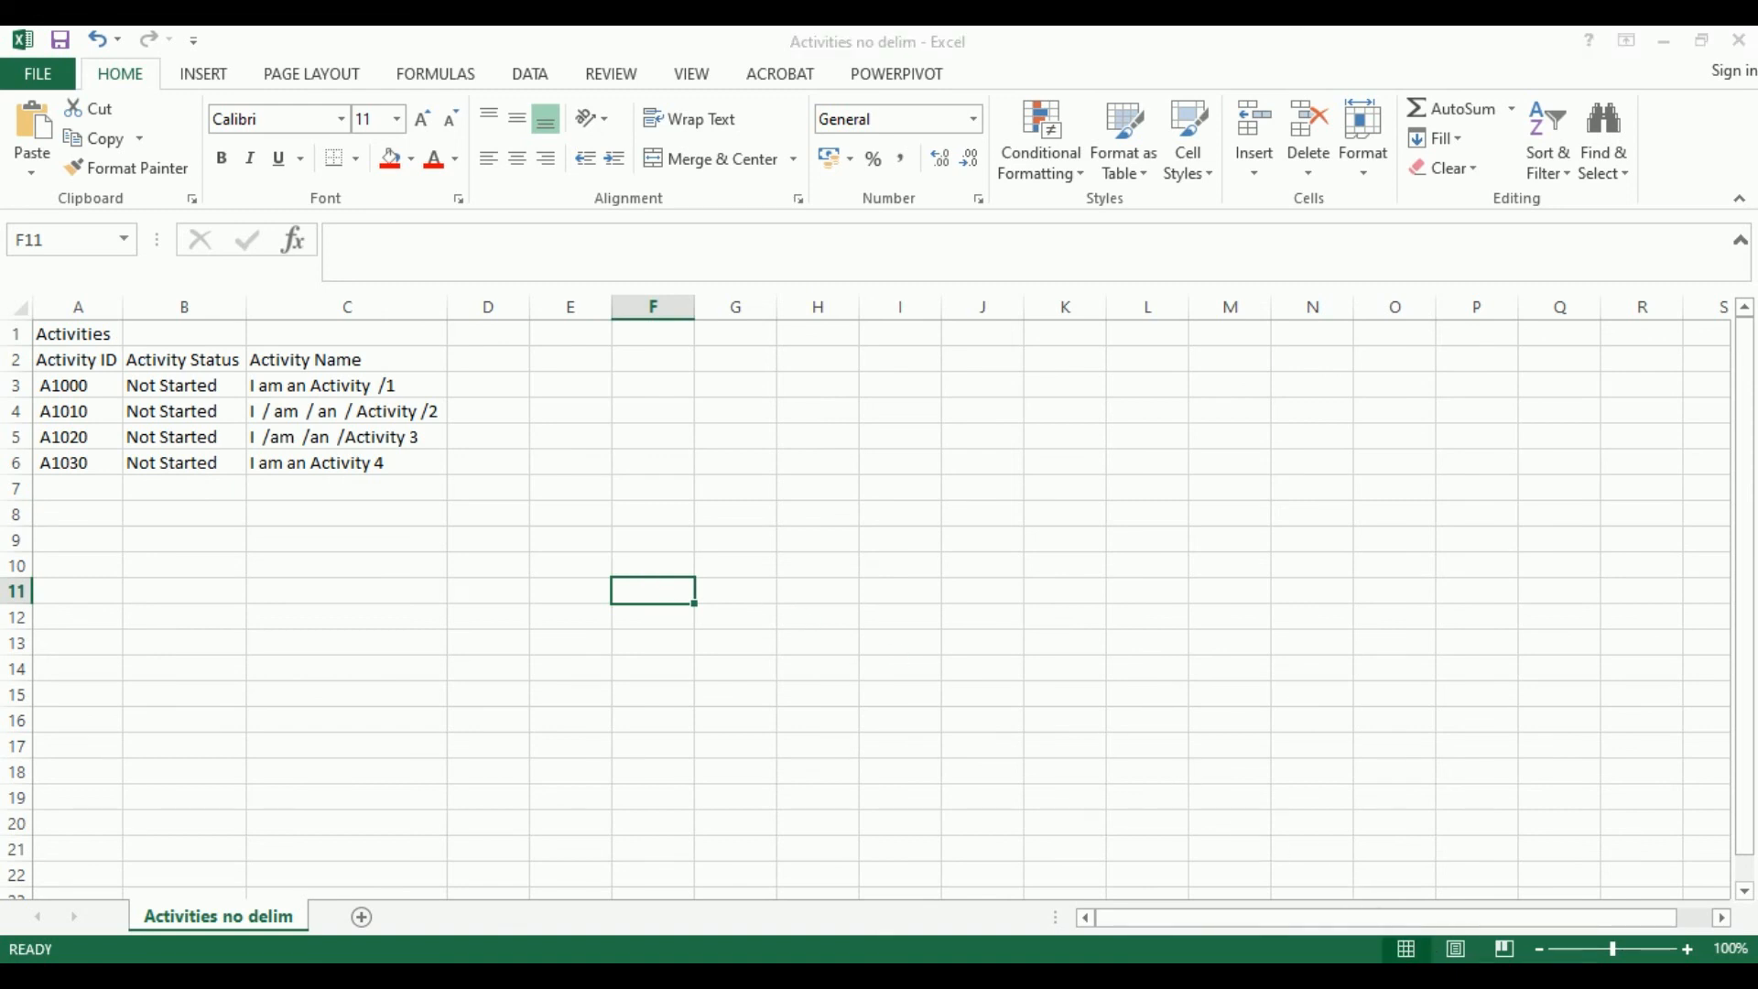
key(alt+Tab)
drag(366, 437, 1004, 486)
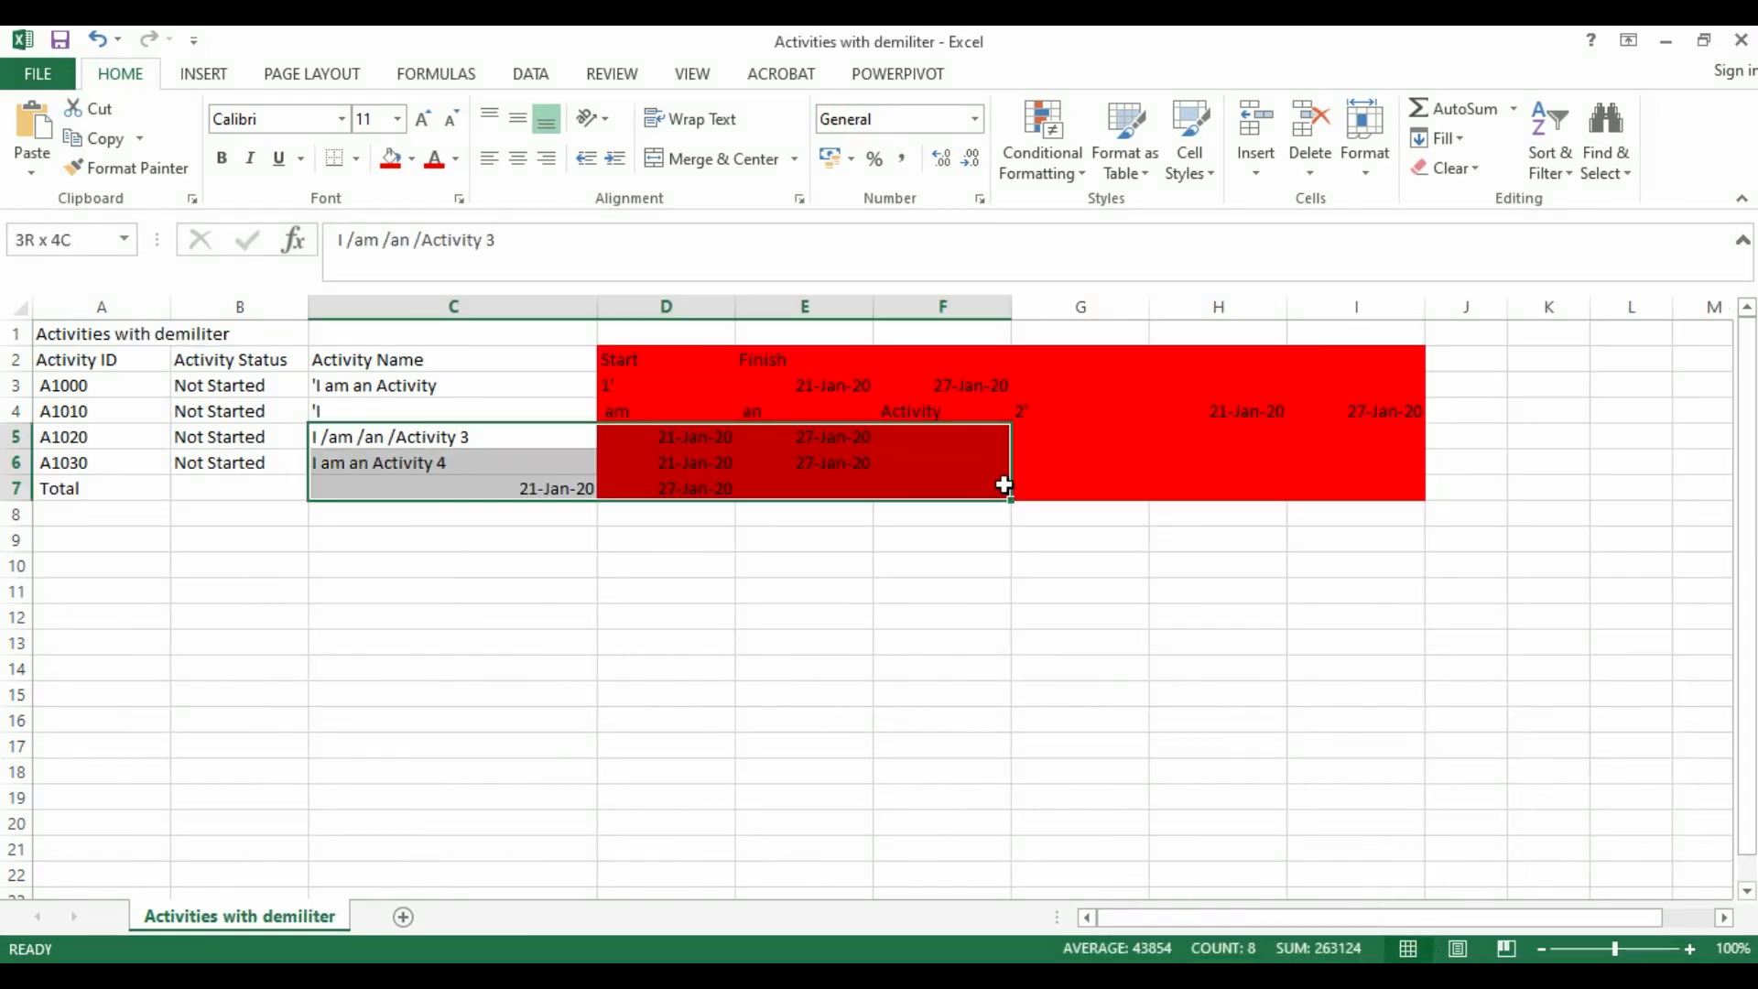